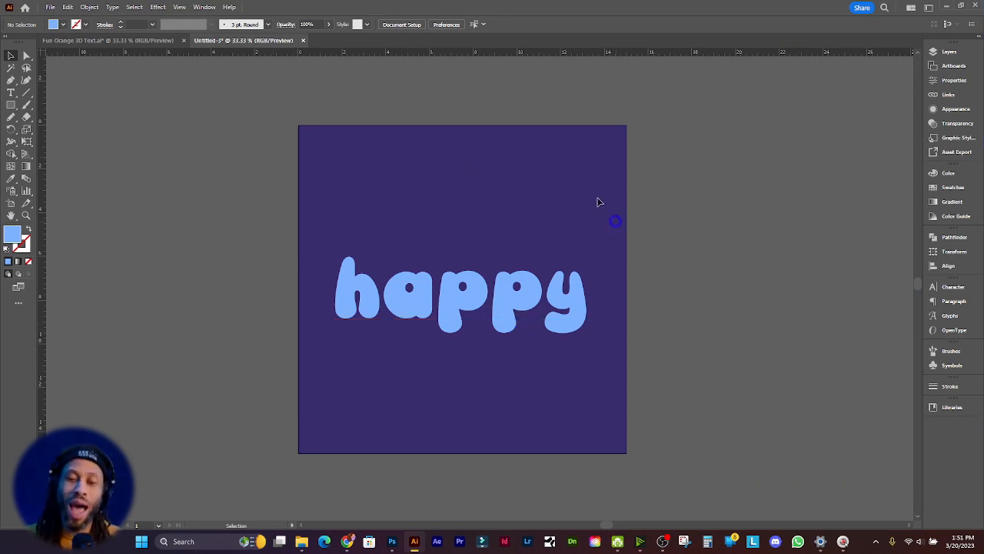
# Duplicate the "happy" text slightly up and to the left, and recolor the copy yellow #ffd580
pyautogui.click(474, 290)
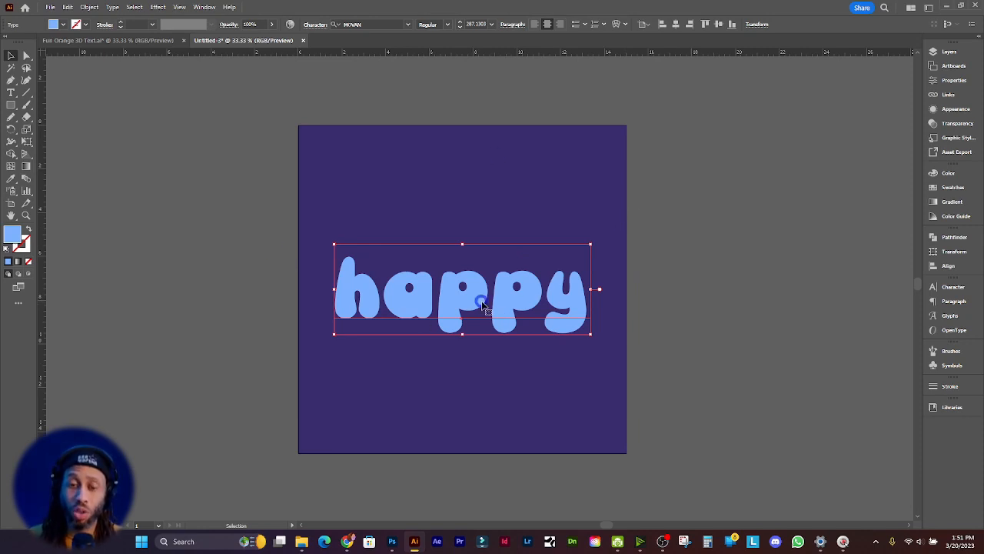
pyautogui.moveTo(483, 306); pyautogui.dragTo(463, 285)
pyautogui.doubleClick(13, 238)
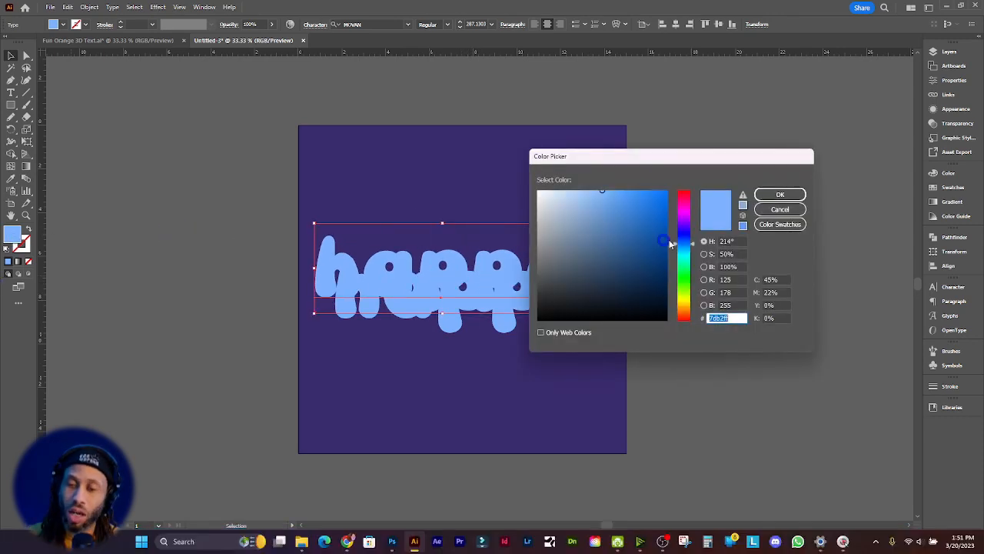
pyautogui.moveTo(683, 254); pyautogui.dragTo(684, 311)
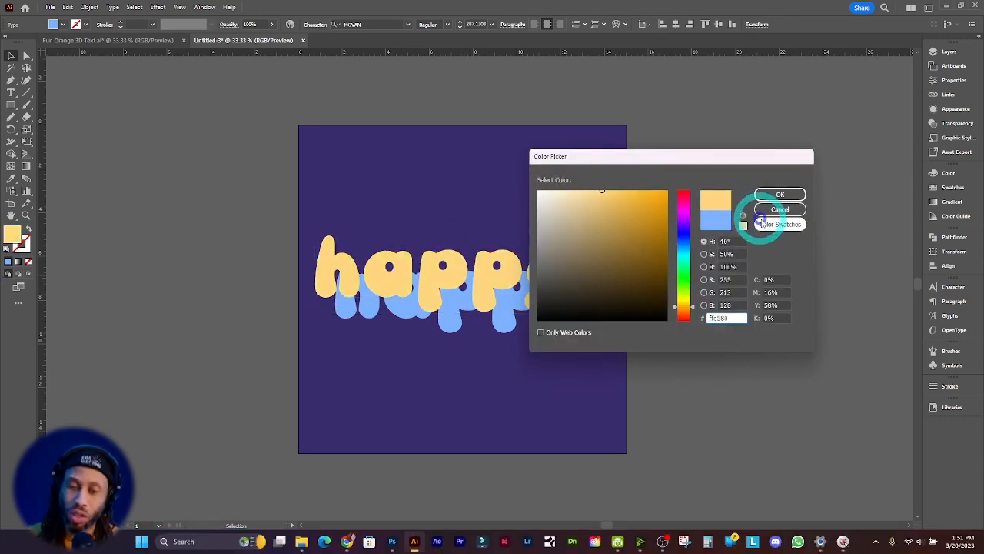
pyautogui.click(779, 195)
# Apply a Drop Shadow effect with its existing settings to the yellow copy and deselect it
pyautogui.click(158, 7)
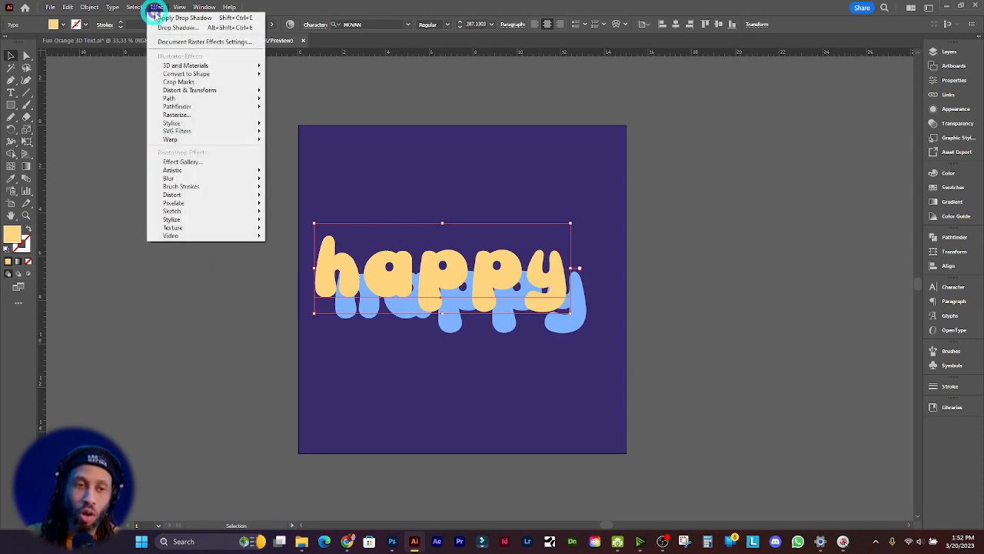
pyautogui.moveTo(255, 125)
pyautogui.click(291, 124)
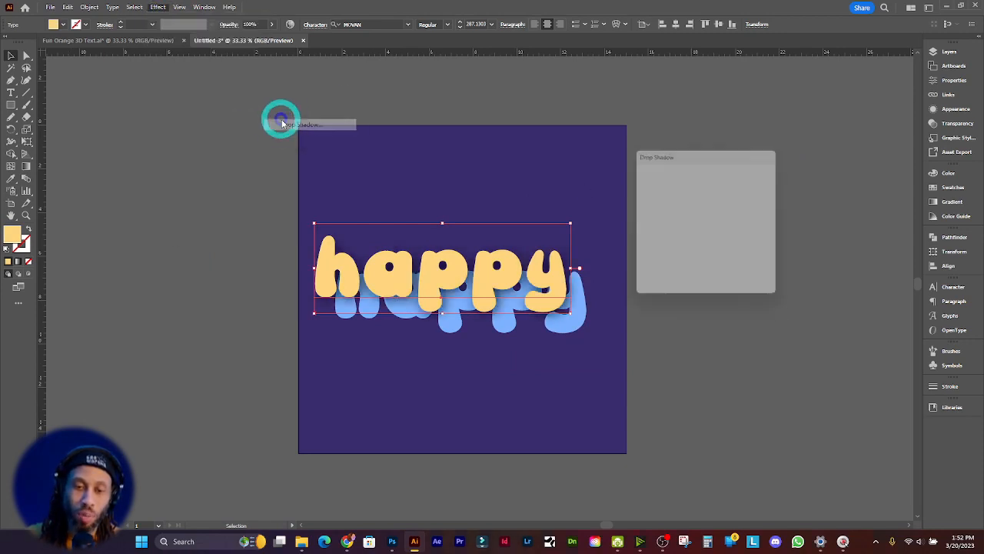
pyautogui.click(704, 279)
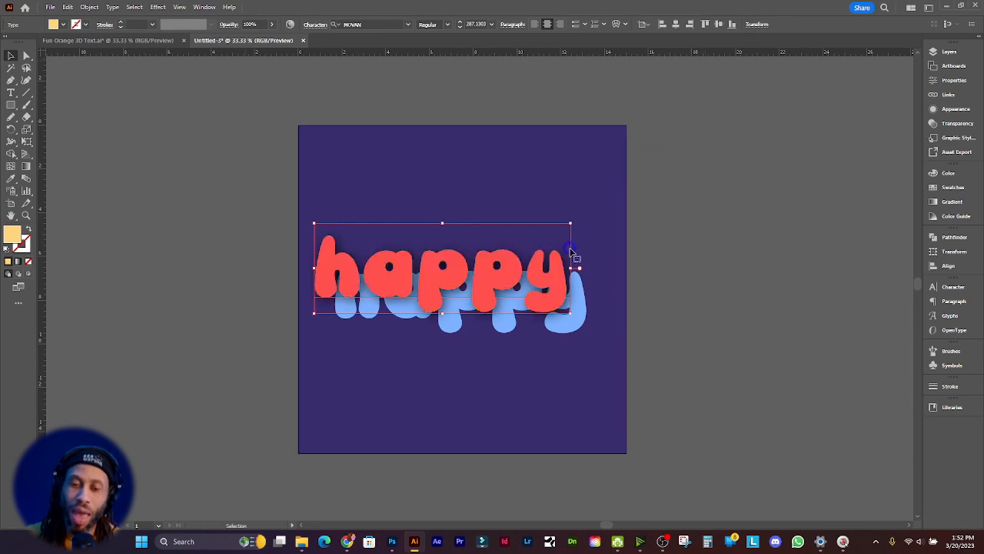
pyautogui.click(718, 292)
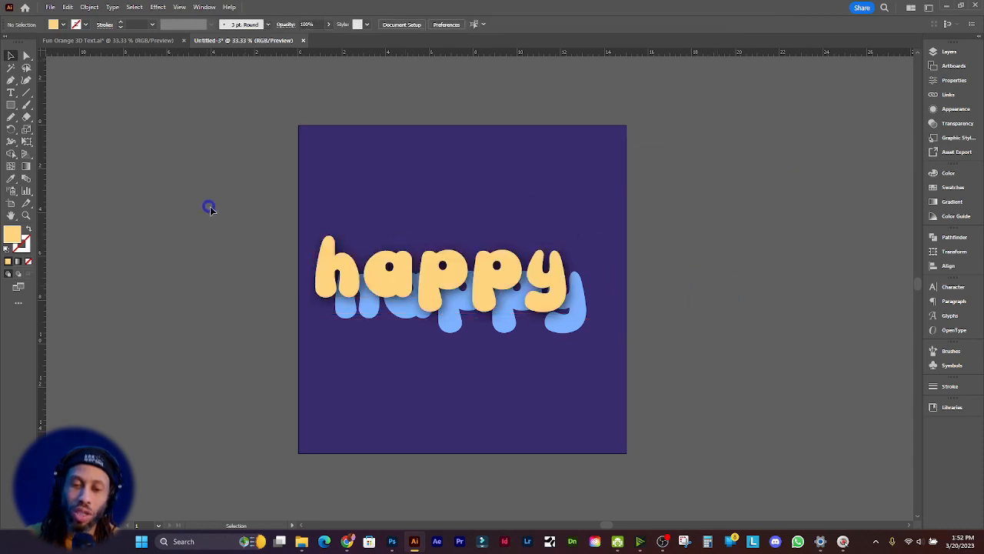
# Group the yellow and blue "happy" texts and shift the group slightly to the right
pyautogui.click(574, 316)
pyautogui.press('a')
pyautogui.hotkey('ctrl', 'g')
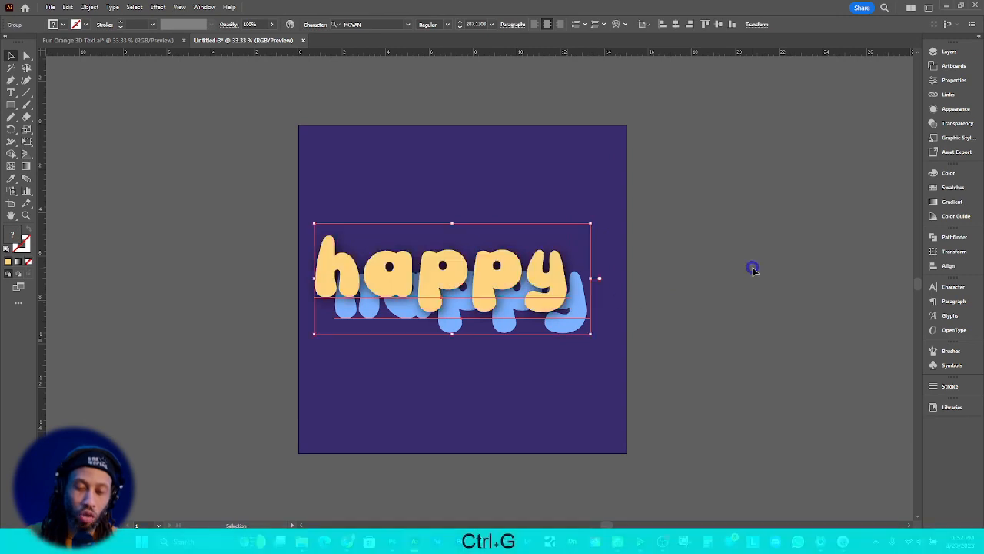
pyautogui.click(752, 269)
pyautogui.moveTo(536, 268)
pyautogui.mouseDown()
pyautogui.moveTo(599, 246)
pyautogui.moveTo(544, 269)
pyautogui.mouseUp()
# Replace the wording of the front yellow text with "sad"
pyautogui.press('t')
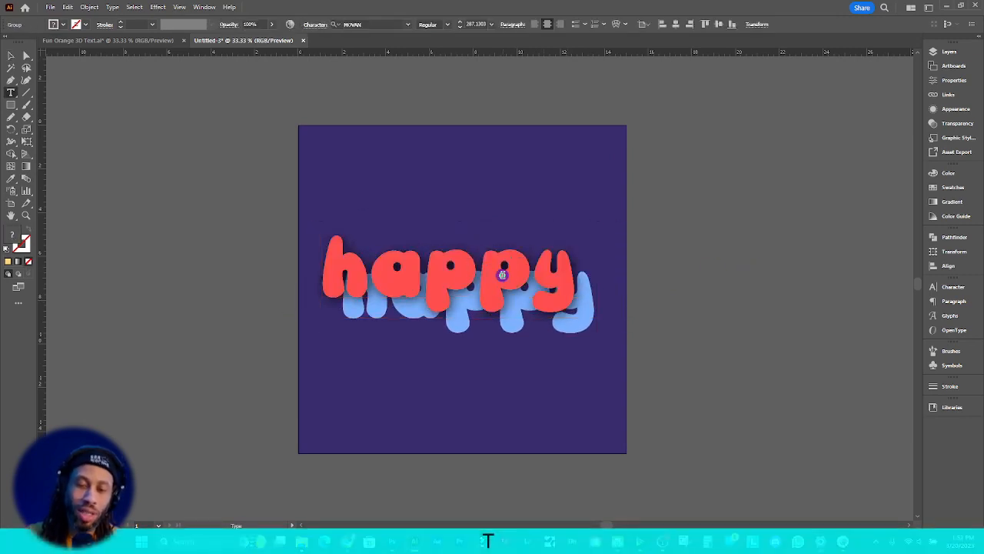
pyautogui.click(496, 270)
pyautogui.hotkey('ctrl', 'a')
pyautogui.write('happy')
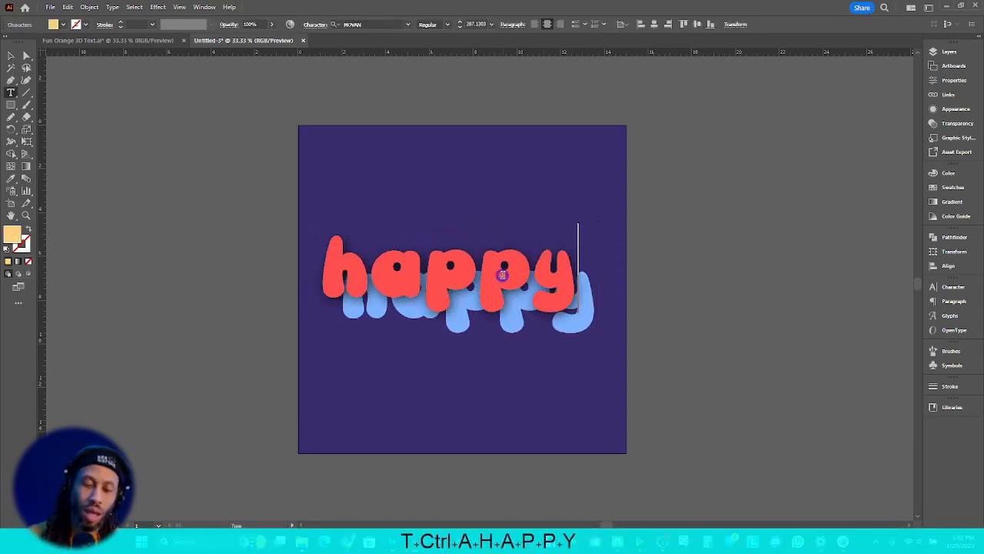
pyautogui.hotkey('ctrl', 'a')
pyautogui.write('sad')
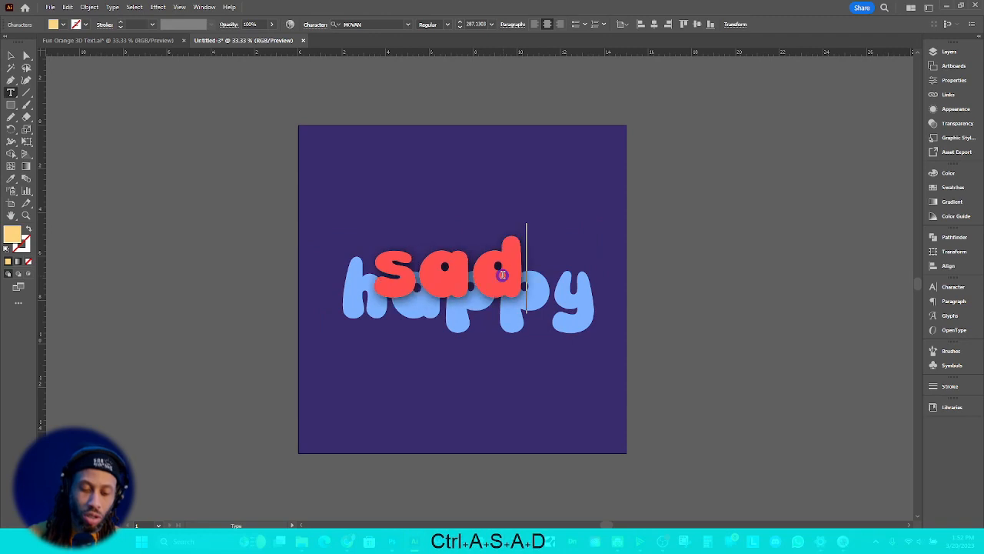
# Change the blue text behind to read "sad" and finish text editing
pyautogui.click(10, 58)
pyautogui.click(653, 263)
pyautogui.click(581, 306)
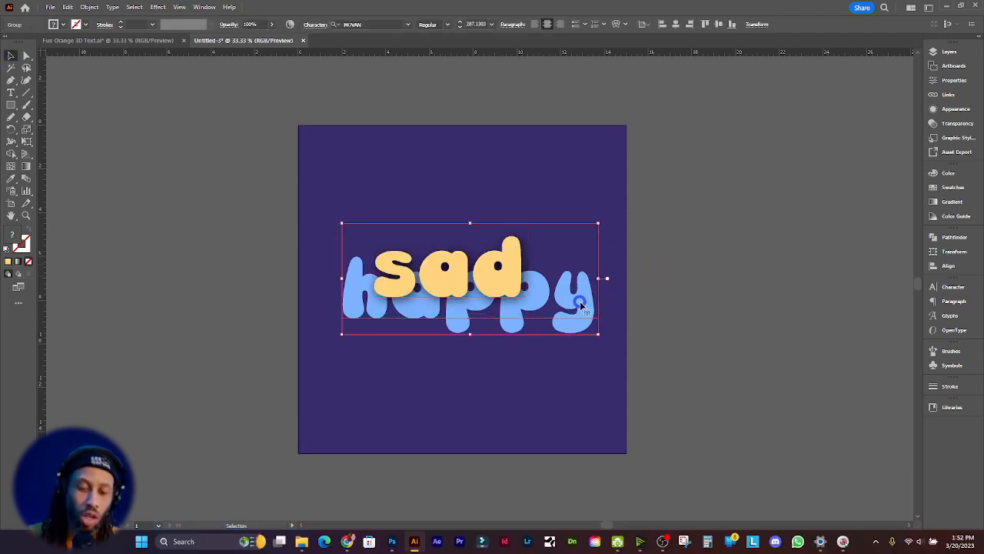
pyautogui.press('t')
pyautogui.click(581, 305)
pyautogui.hotkey('ctrl', 'a')
pyautogui.write('sad')
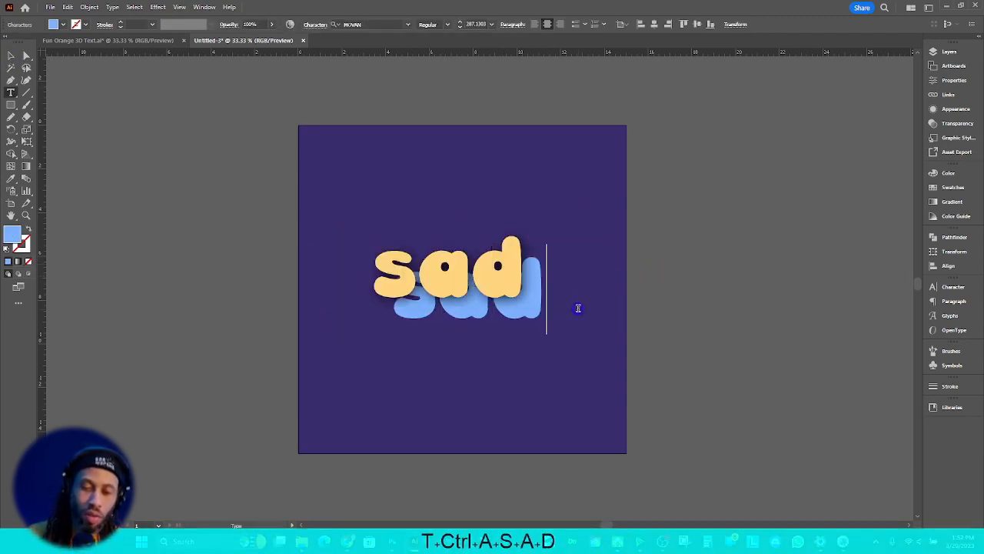
pyautogui.click(11, 55)
# Inside the group, duplicate the yellow "sad" up and to the right, and recolor the copy pink
pyautogui.hscroll(1, 485, 211)
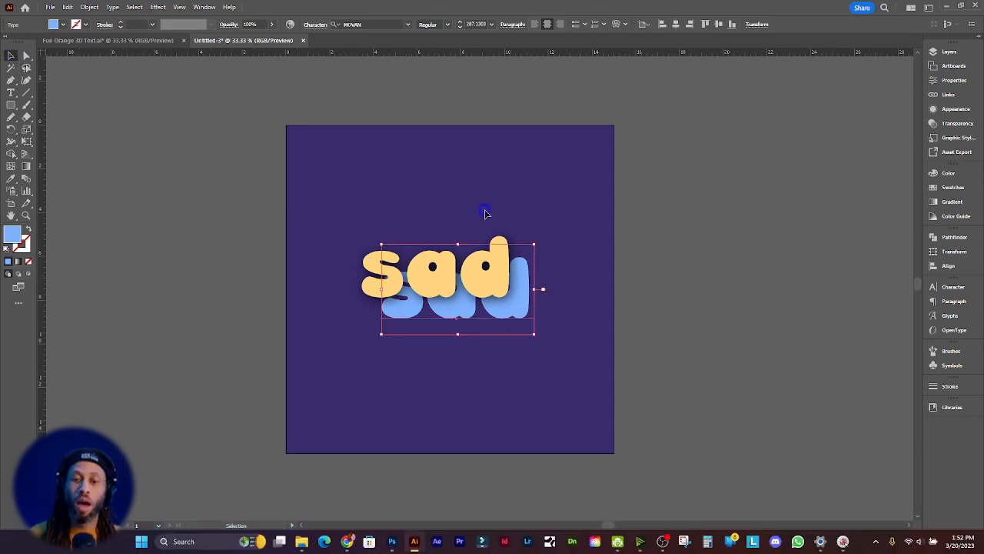
pyautogui.doubleClick(483, 270)
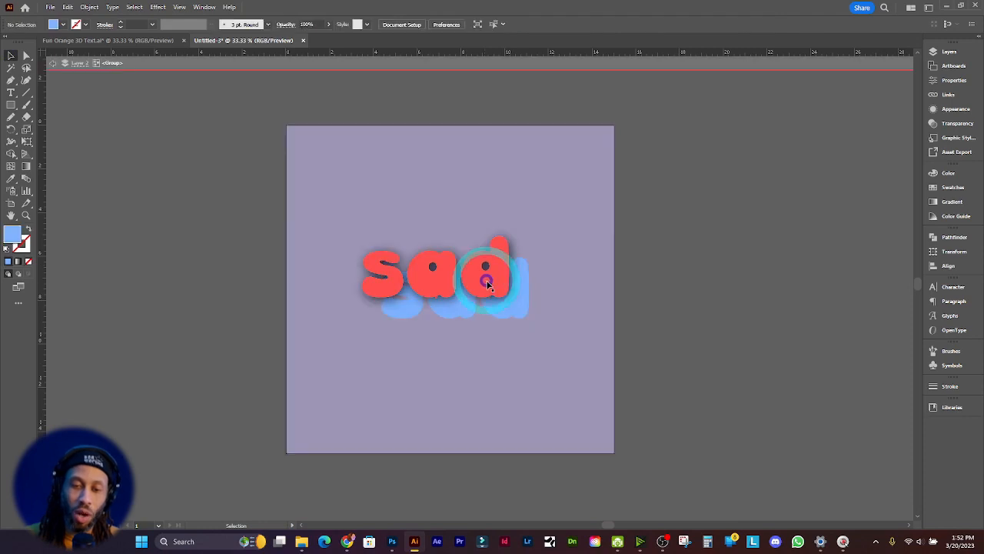
pyautogui.moveTo(483, 273); pyautogui.dragTo(536, 238)
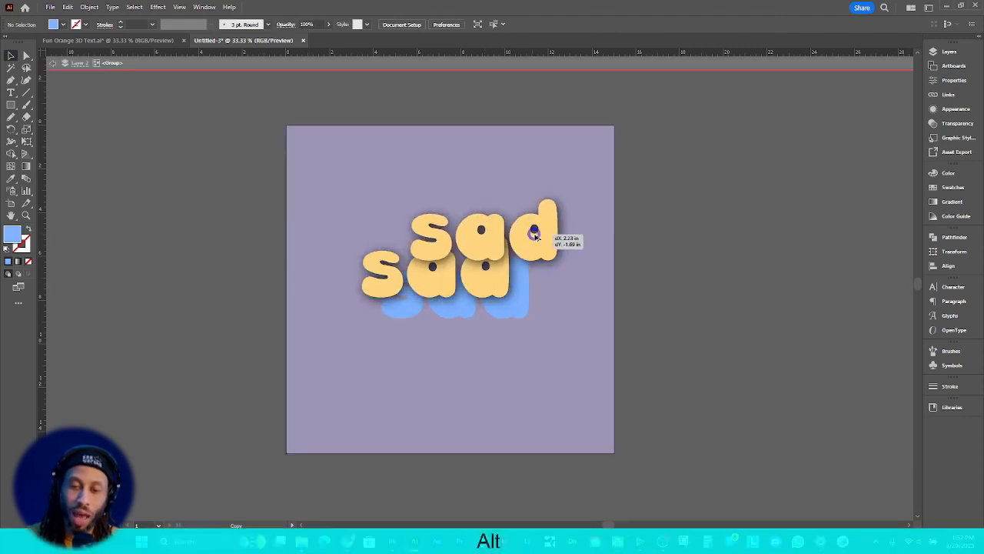
pyautogui.doubleClick(14, 236)
pyautogui.moveTo(682, 254); pyautogui.dragTo(683, 218)
pyautogui.click(777, 195)
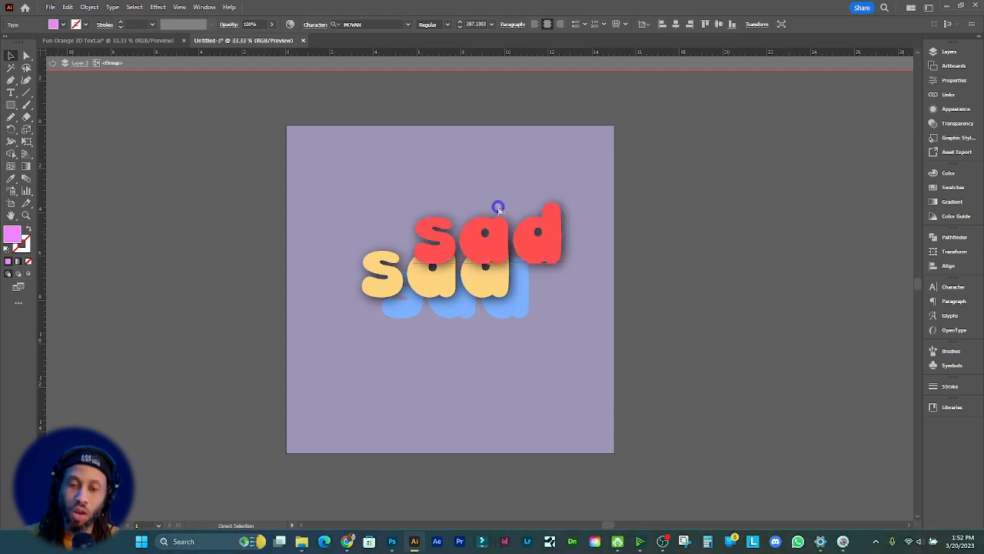
# Leave group isolation, ungroup the stacked "sad" texts and deselect them
pyautogui.hscroll(1, 714, 222)
pyautogui.doubleClick(559, 289)
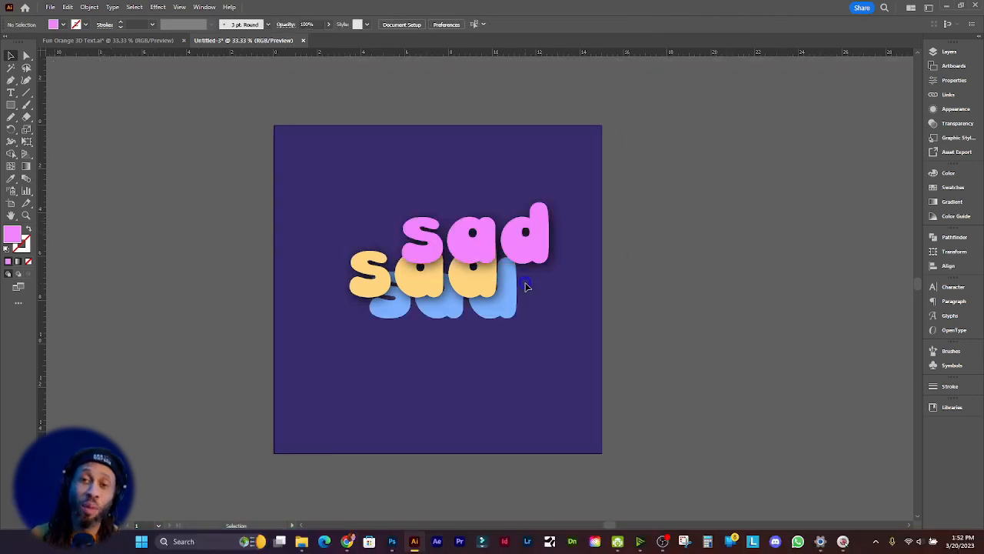
pyautogui.click(528, 253)
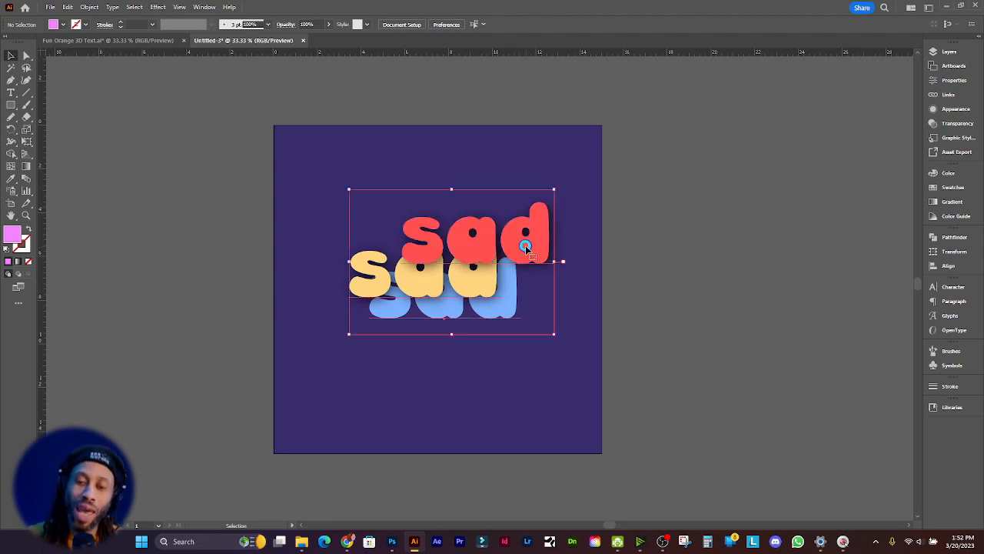
pyautogui.hotkey('ctrl', 'shift', 'g')
pyautogui.click(775, 203)
# Delete the pink and yellow "sad" copies, keeping only the blue text
pyautogui.click(531, 235)
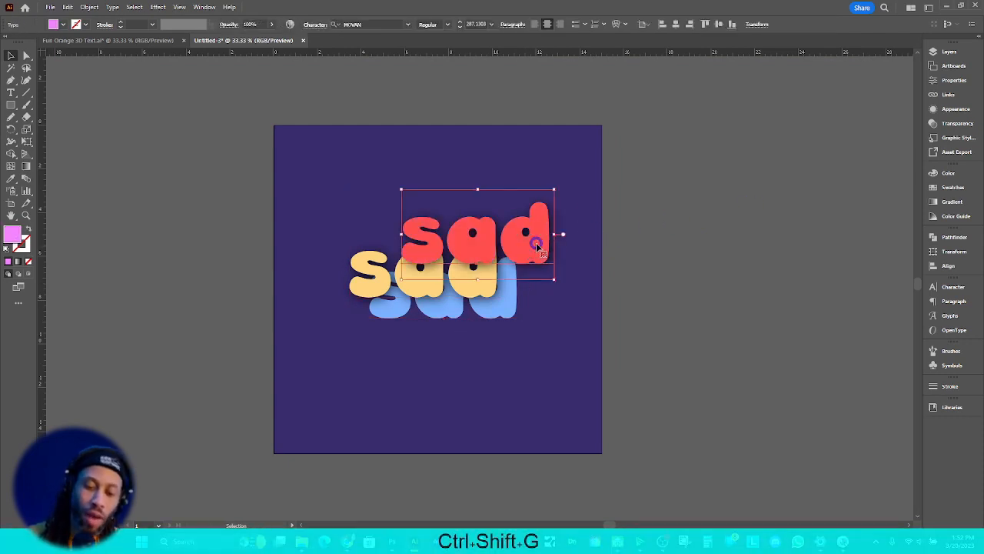
pyautogui.press('Delete')
pyautogui.click(471, 265)
pyautogui.press('Delete')
# Center the blue "sad" text horizontally on the artboard and deselect it
pyautogui.click(477, 277)
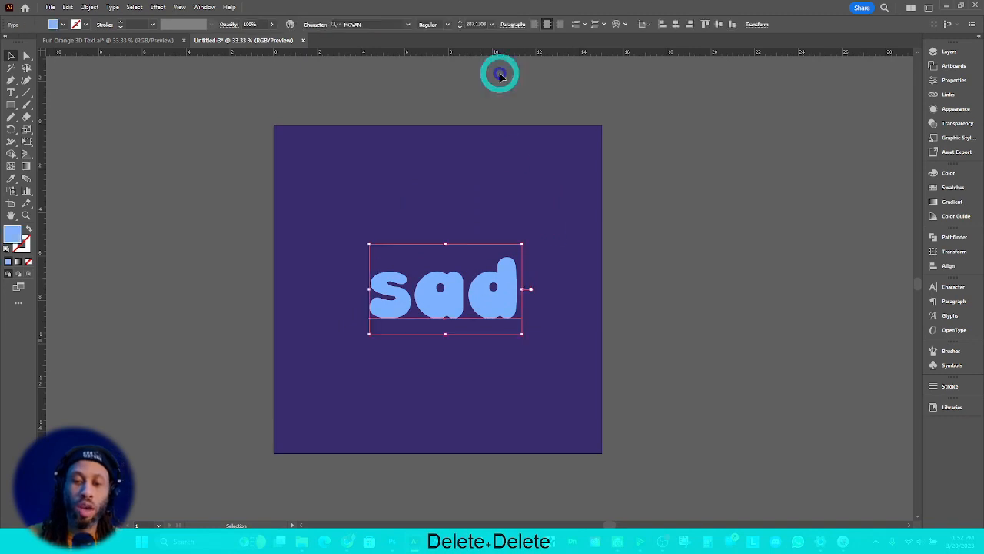
pyautogui.click(677, 24)
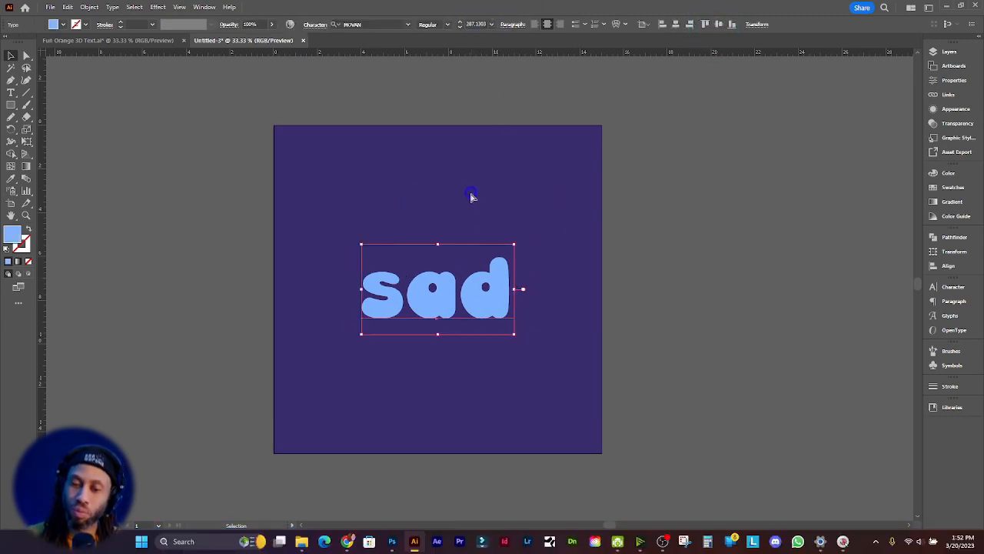
pyautogui.hscroll(1, 439, 215)
pyautogui.click(644, 205)
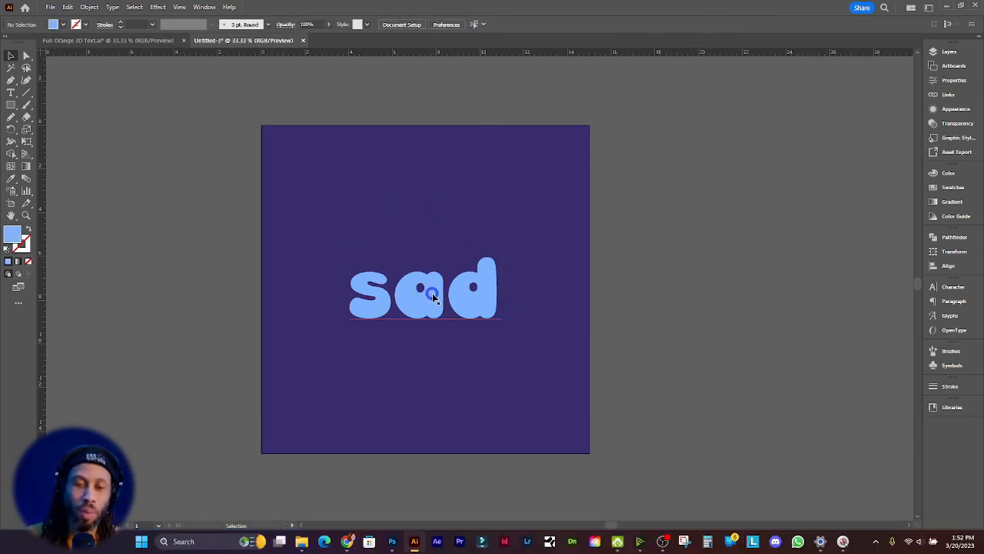
# Open the Appearance attributes of the blue "sad" text and shrink their display to a compact height
pyautogui.click(431, 300)
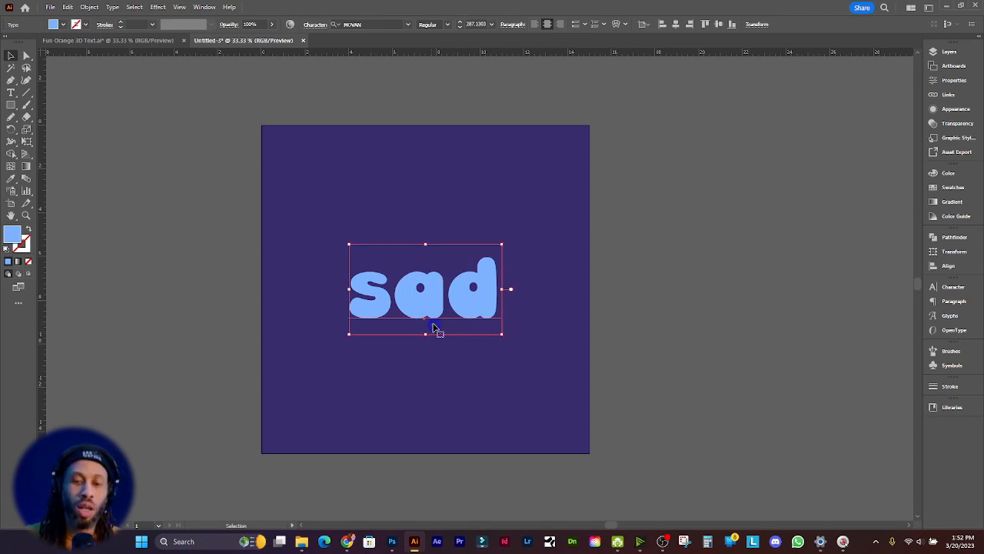
pyautogui.click(205, 8)
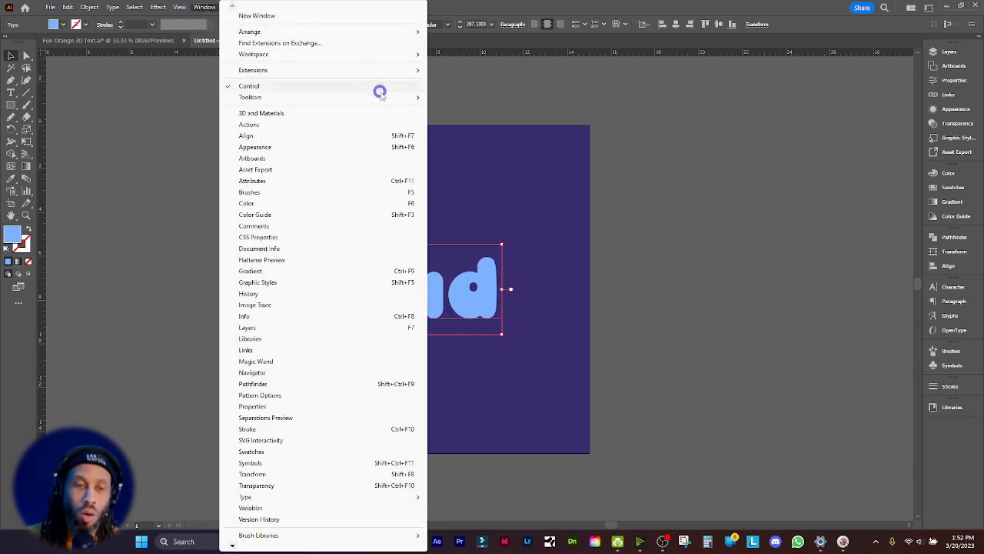
pyautogui.click(397, 150)
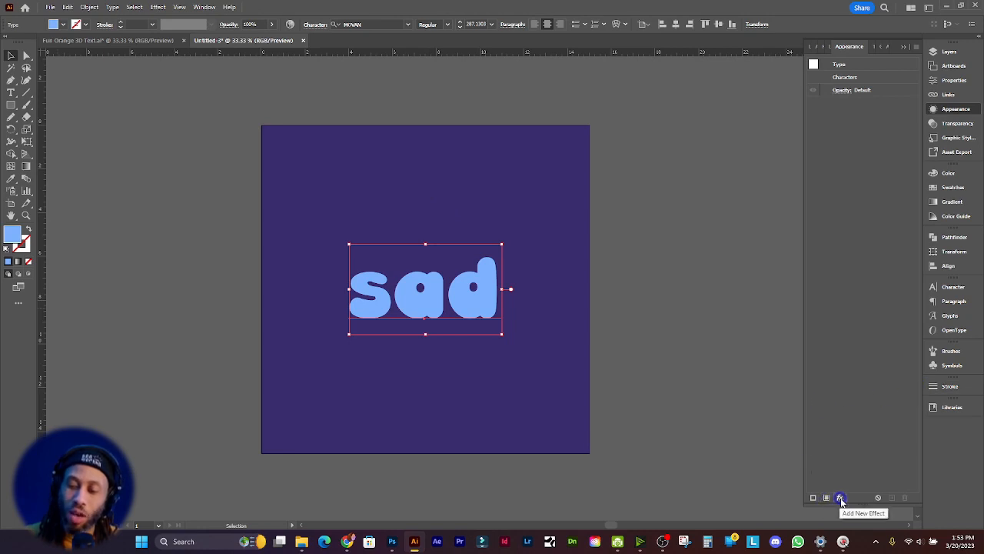
pyautogui.moveTo(853, 502); pyautogui.dragTo(853, 123)
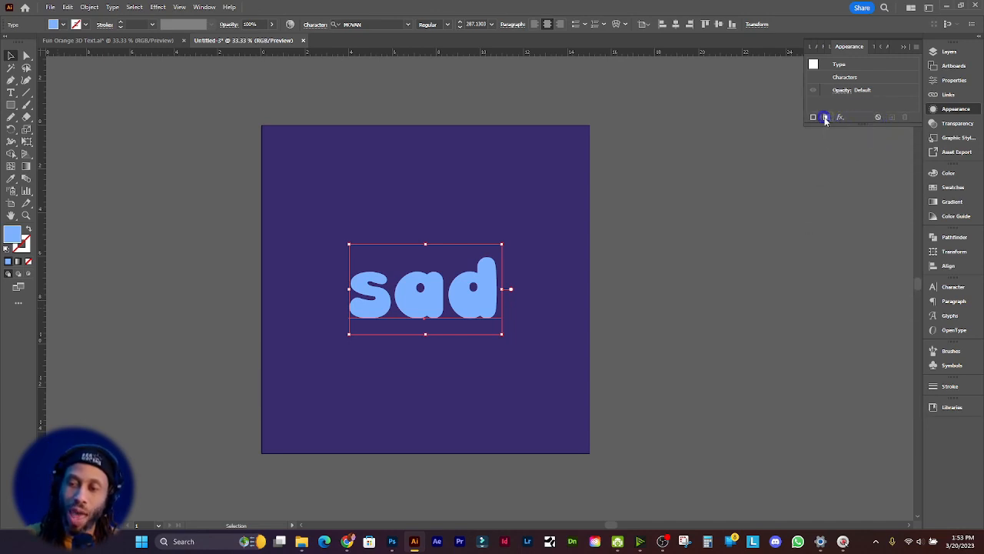
pyautogui.click(826, 118)
pyautogui.moveTo(863, 125); pyautogui.dragTo(862, 331)
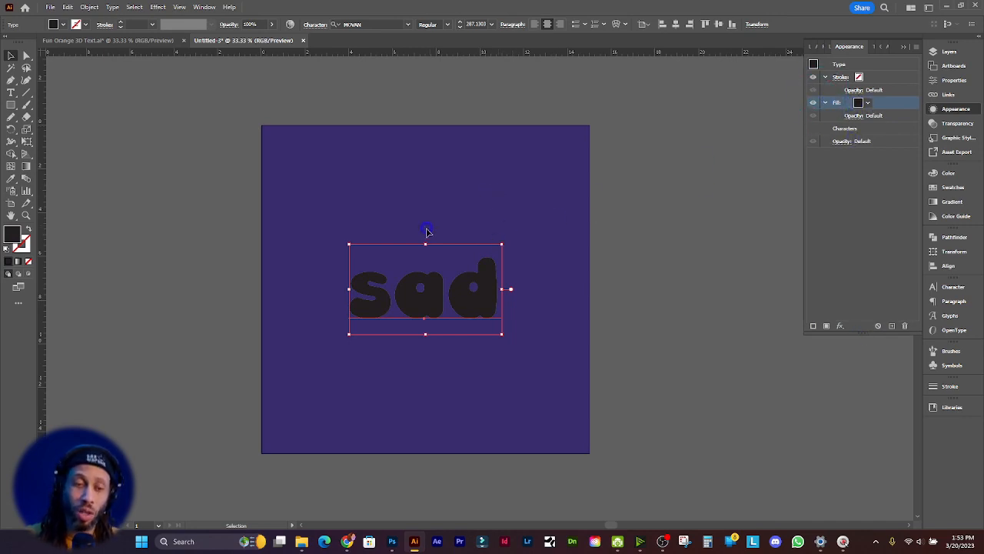
pyautogui.hotkey('ctrl', 'z')
# Copy the text's original color code, add a new fill to its appearance and set that fill to #7db2ff
pyautogui.doubleClick(11, 232)
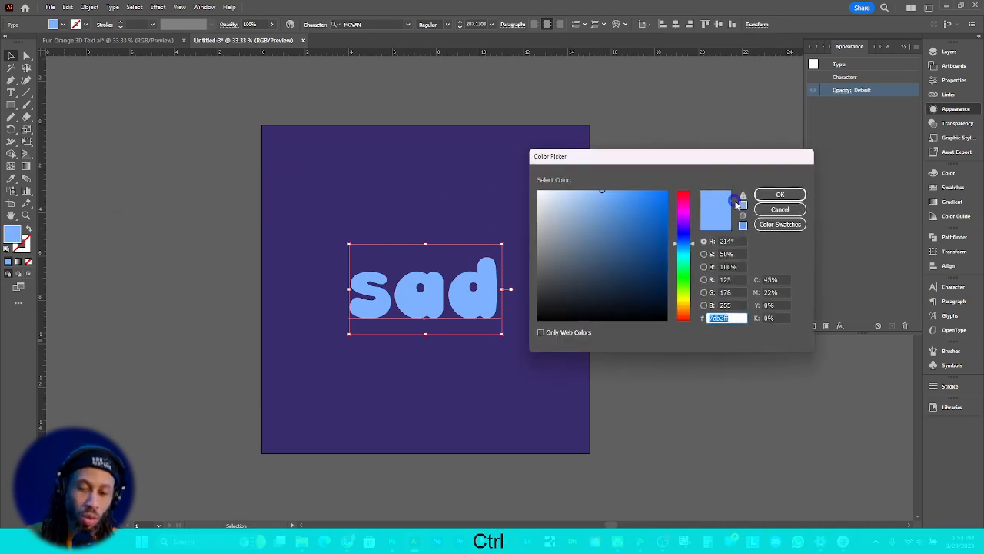
pyautogui.click(778, 193)
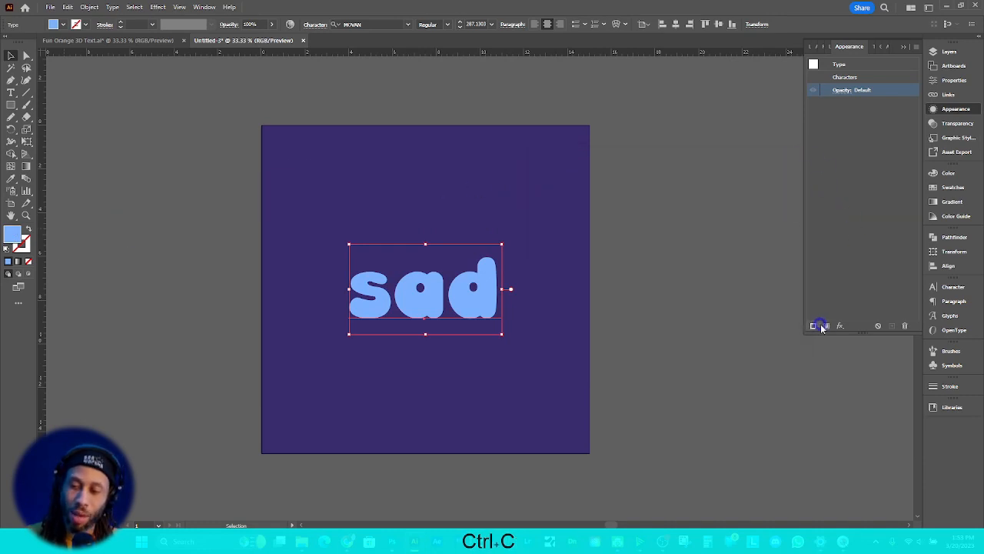
pyautogui.click(826, 324)
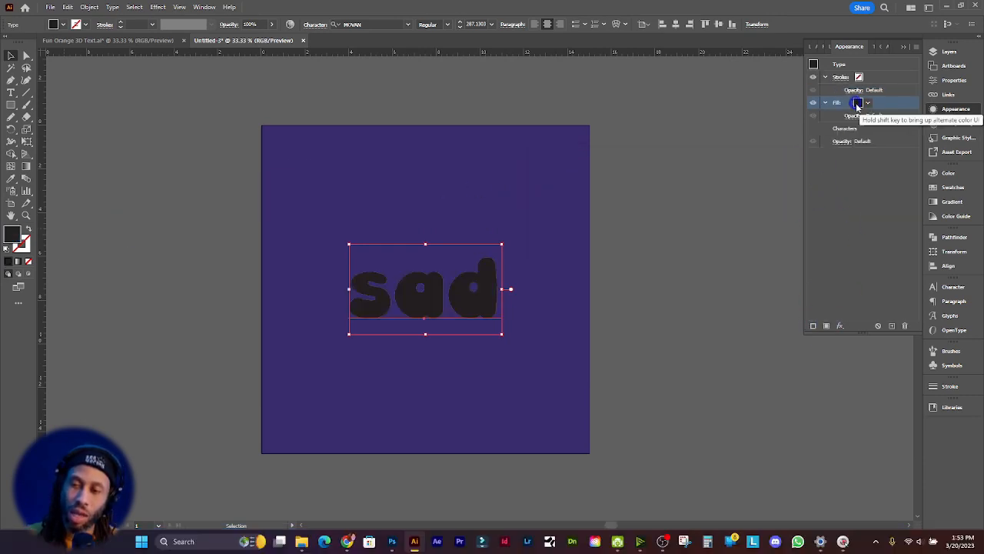
pyautogui.click(858, 107)
pyautogui.click(886, 99)
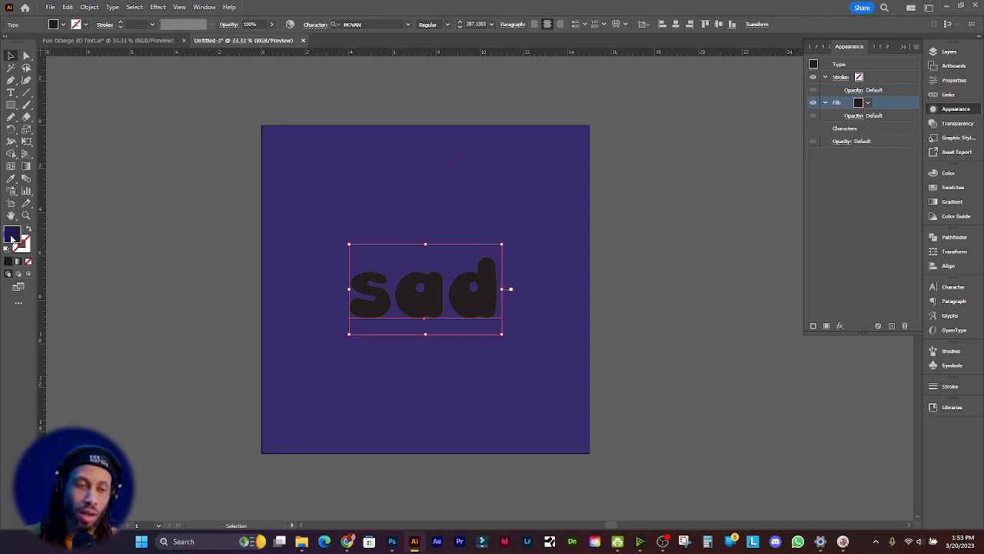
pyautogui.doubleClick(11, 237)
pyautogui.write('7db2ff')
pyautogui.click(776, 198)
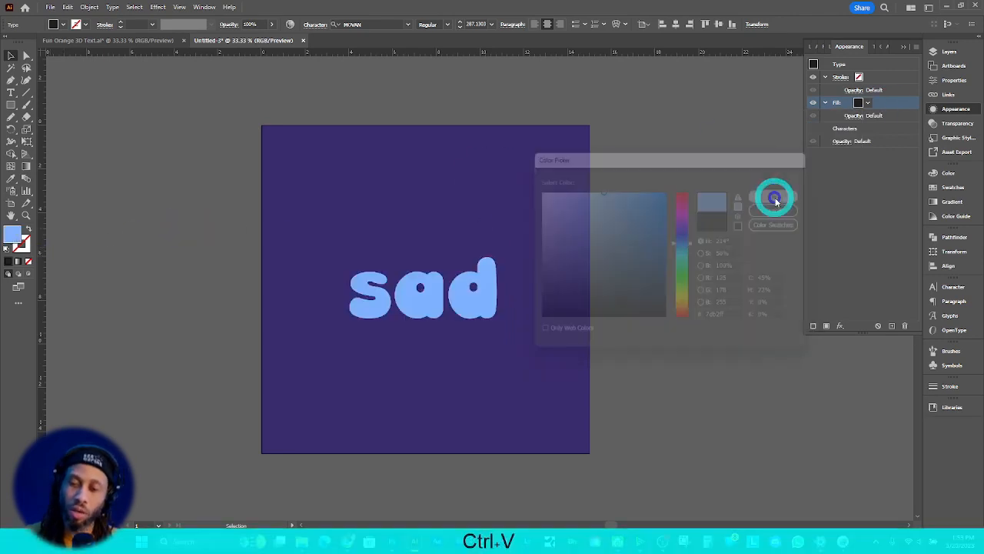
# Add a second fill above the existing one in the appearance of the "sad" text
pyautogui.hscroll(-1, 424, 262)
pyautogui.hscroll(2, 425, 262)
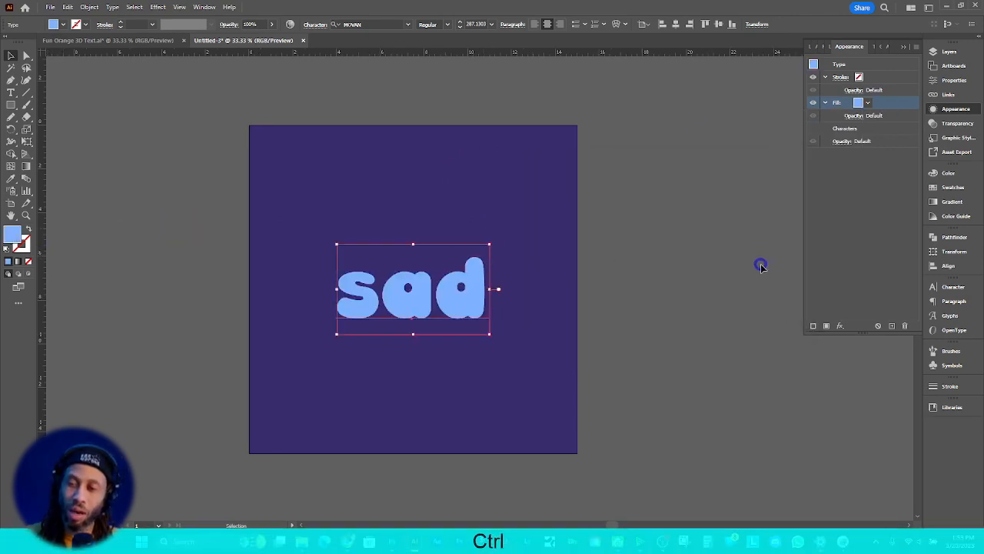
pyautogui.click(827, 325)
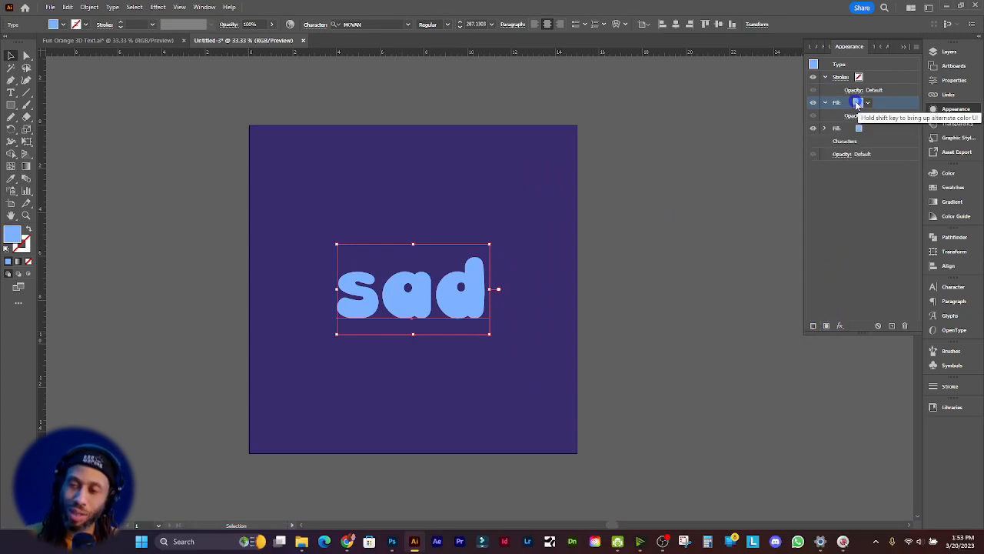
# Set the upper fill of the "sad" text to pale yellow #f9ff80 and toggle its visibility off and on
pyautogui.doubleClick(13, 232)
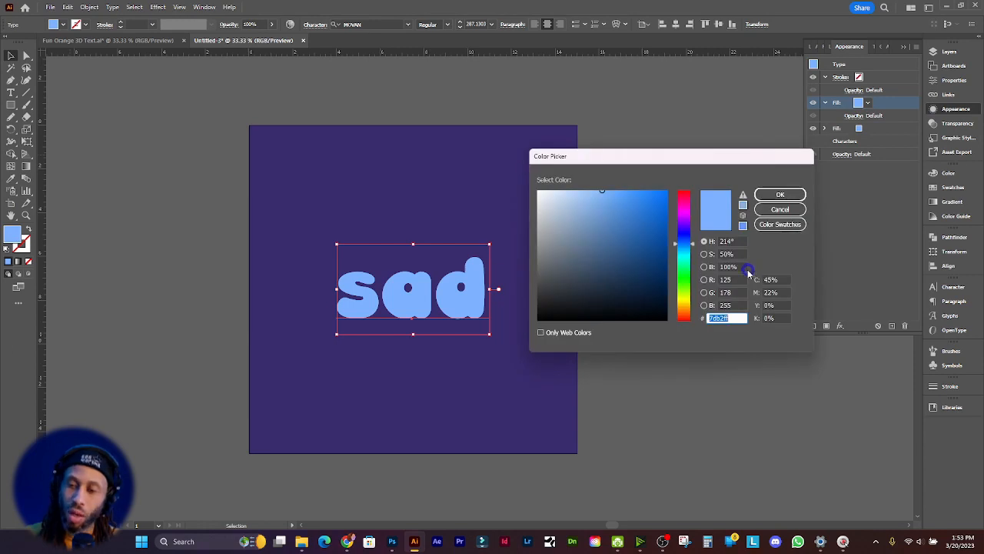
pyautogui.moveTo(682, 248); pyautogui.dragTo(677, 294)
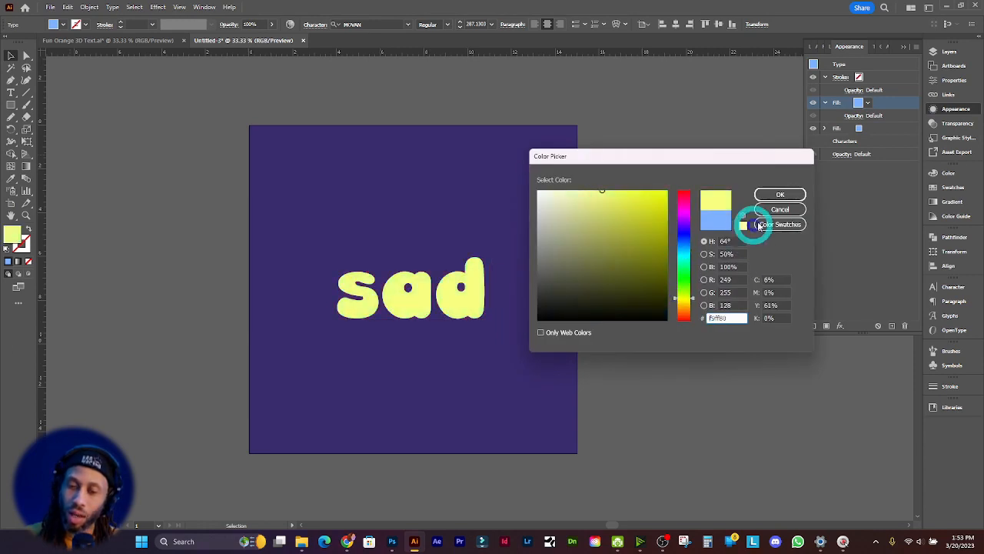
pyautogui.click(778, 194)
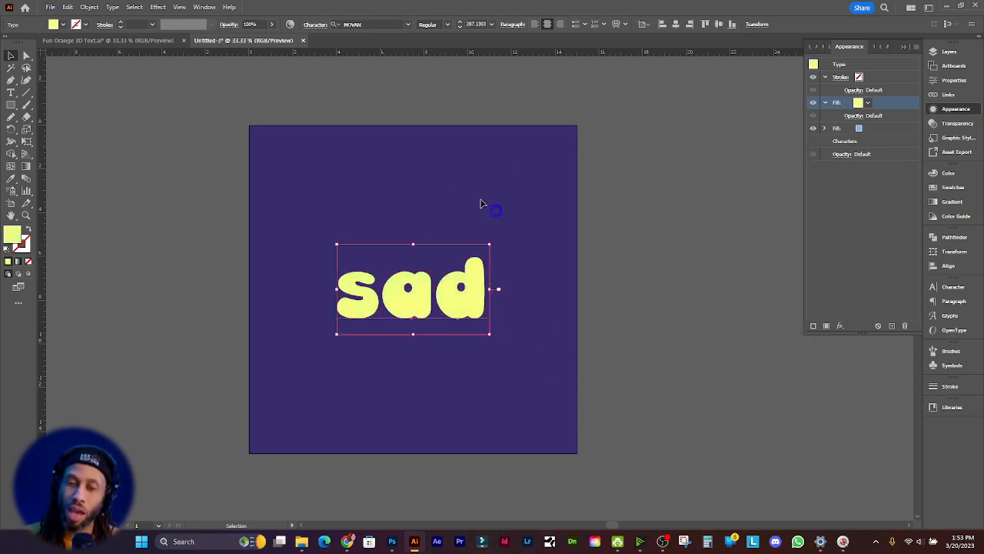
pyautogui.click(812, 104)
pyautogui.click(813, 104)
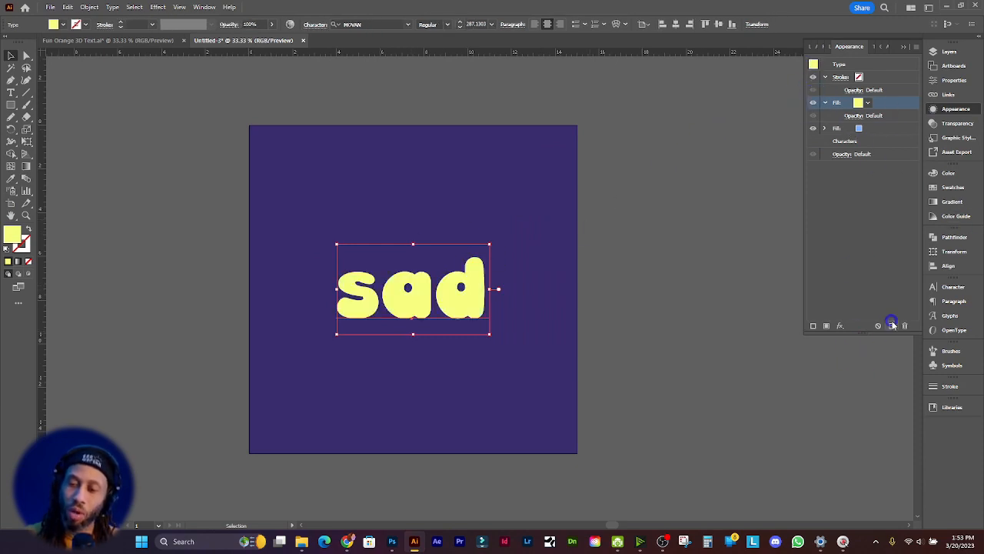
# Add a third fill on top of the yellow one in the text's appearance and set it to pink #ff83f6
pyautogui.click(826, 326)
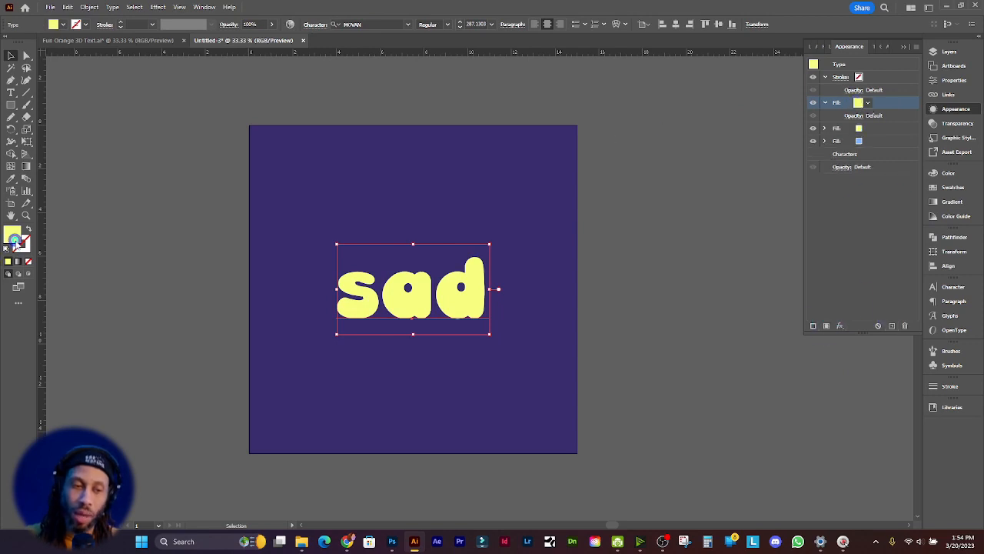
pyautogui.doubleClick(13, 240)
pyautogui.moveTo(675, 254); pyautogui.dragTo(690, 213)
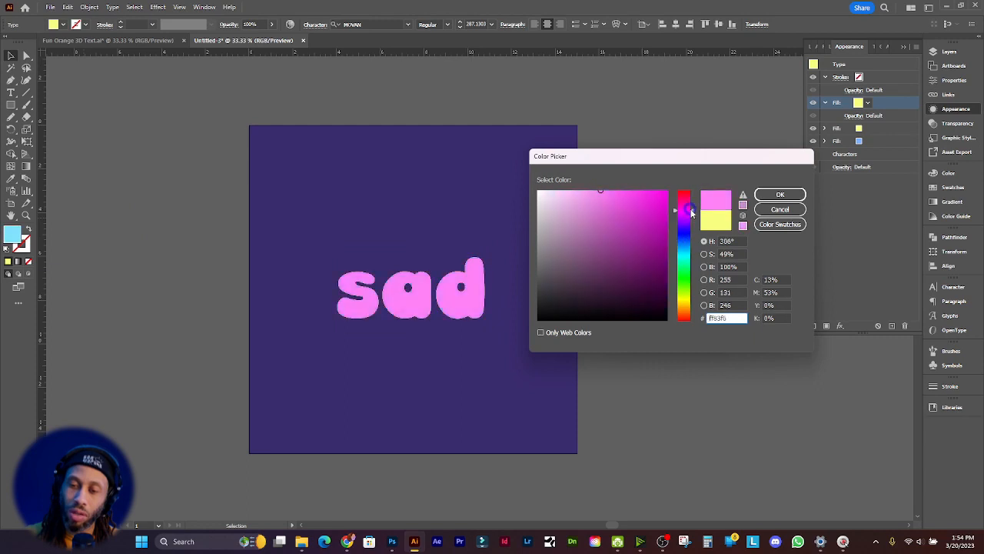
pyautogui.click(780, 194)
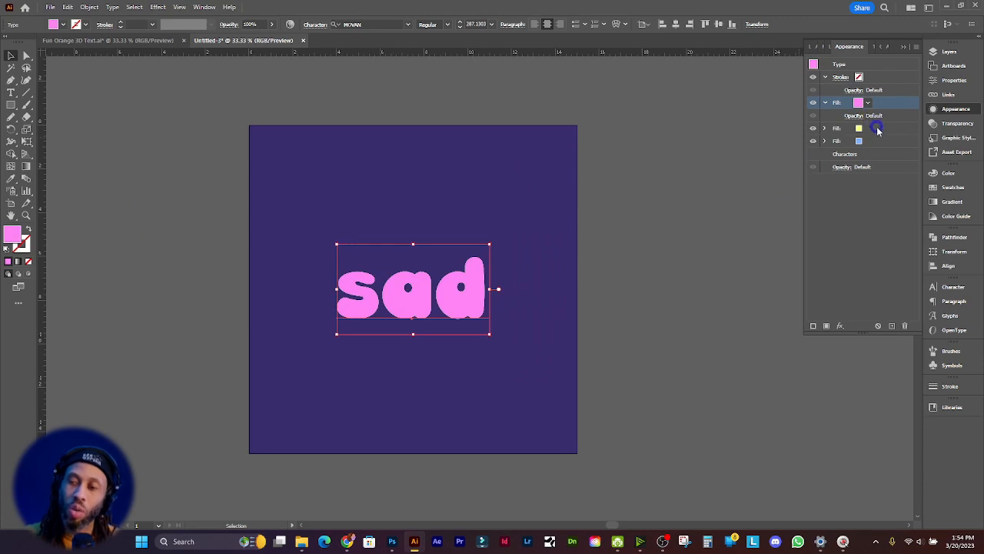
# Hide the pink fill and apply a Drop Shadow effect to the yellow fill
pyautogui.click(878, 129)
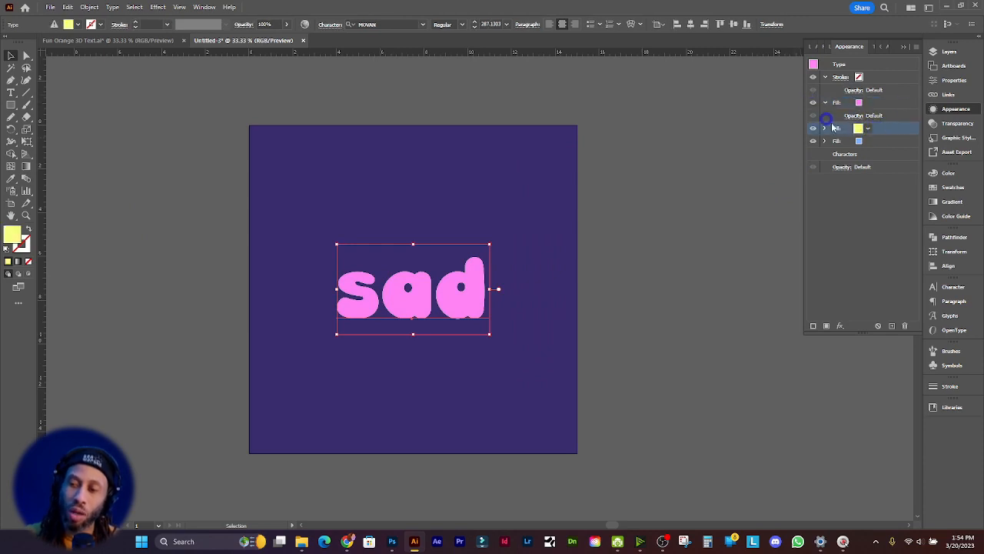
pyautogui.click(812, 103)
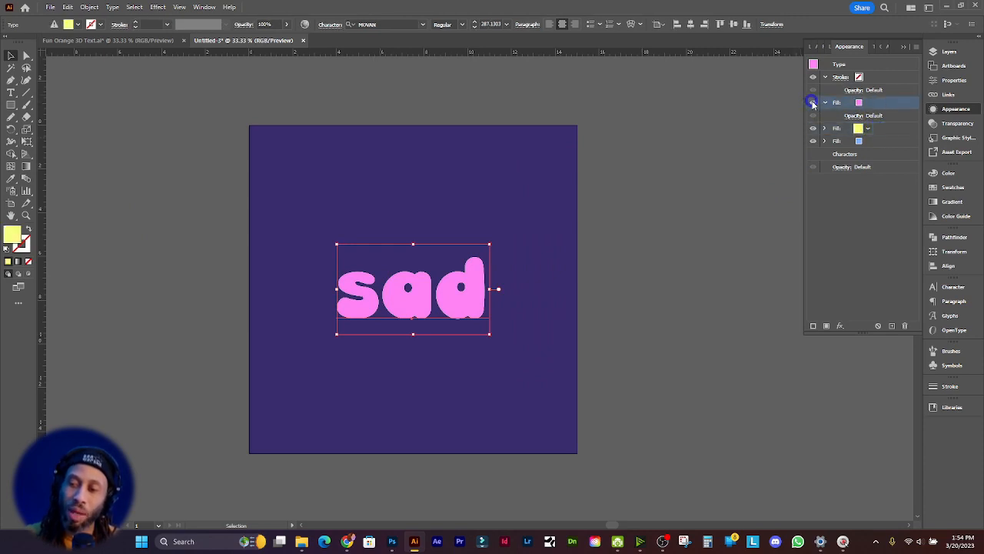
pyautogui.click(881, 131)
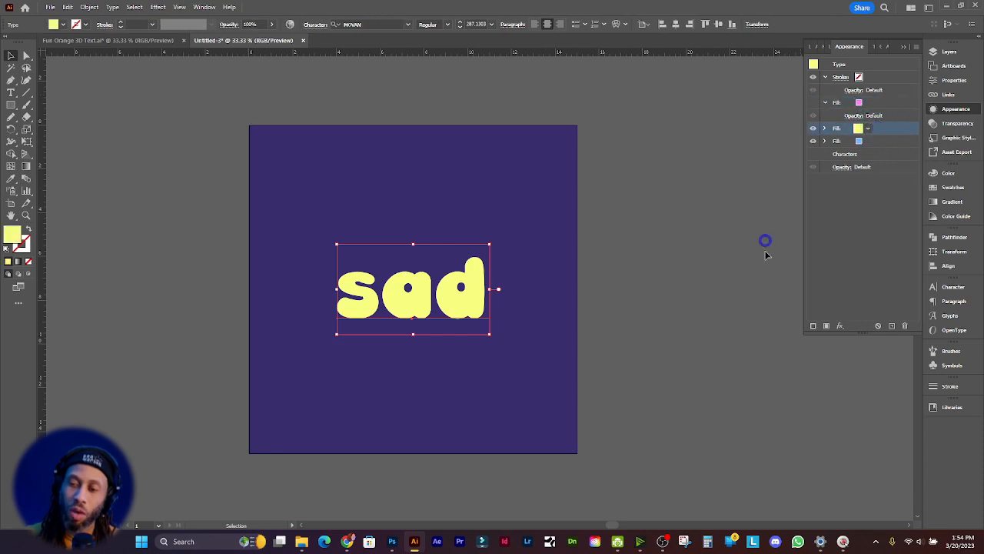
pyautogui.click(840, 326)
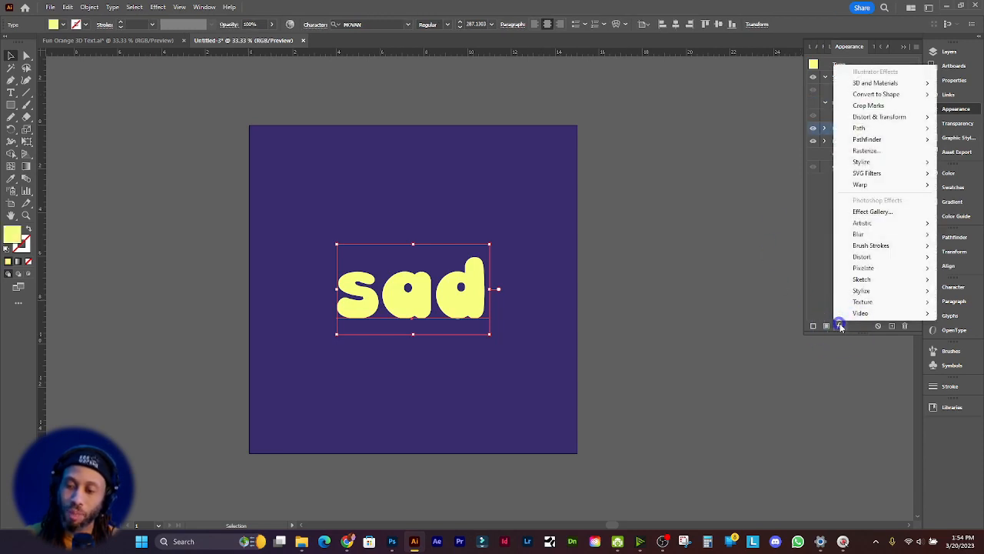
pyautogui.moveTo(892, 163)
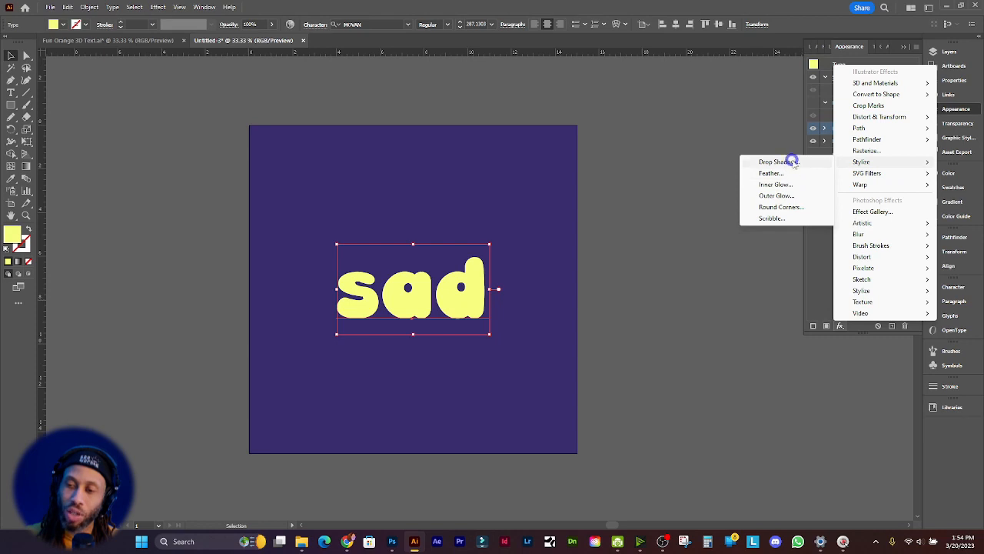
pyautogui.click(792, 161)
pyautogui.click(714, 278)
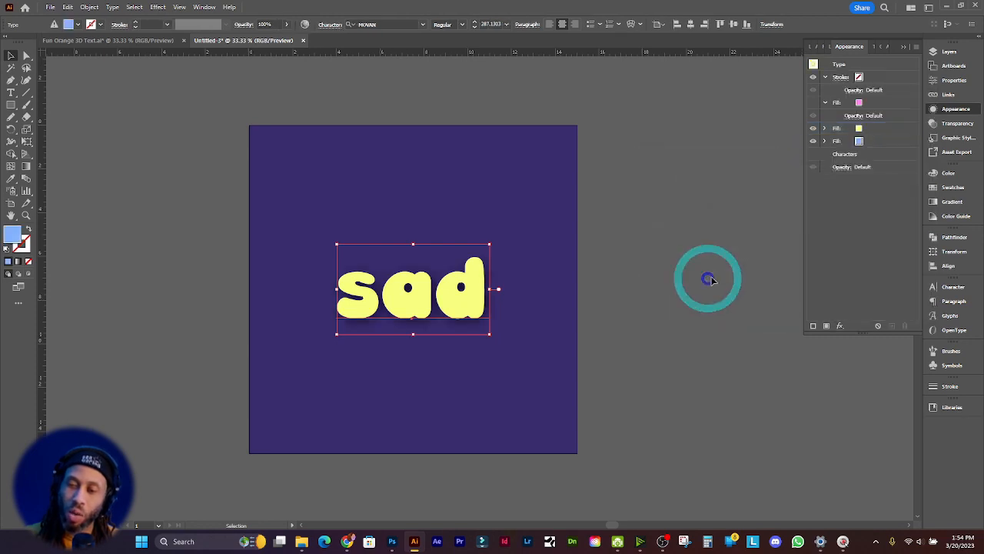
# Apply a Transform effect to the yellow fill that moves it -0.375 in horizontally and -0.375 in vertically
pyautogui.click(885, 131)
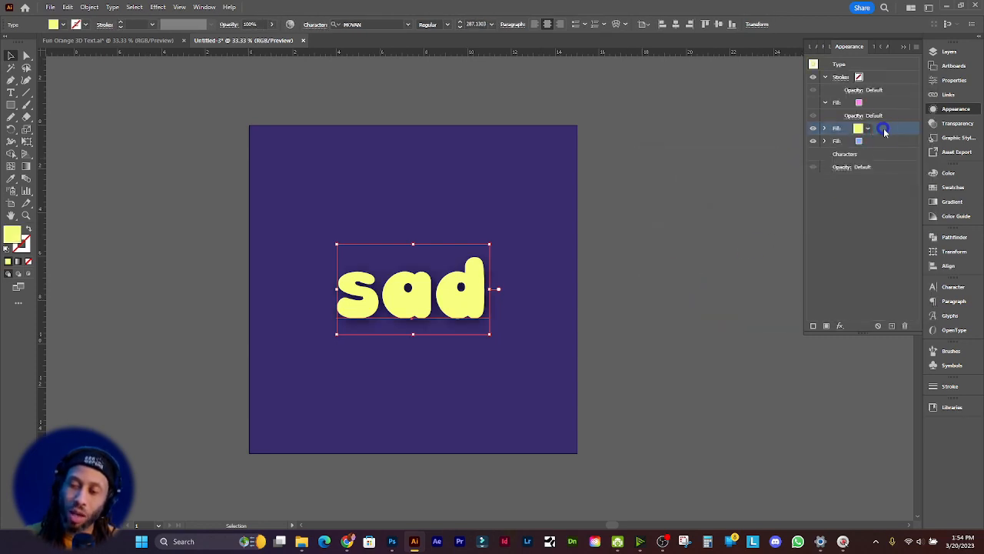
pyautogui.click(840, 325)
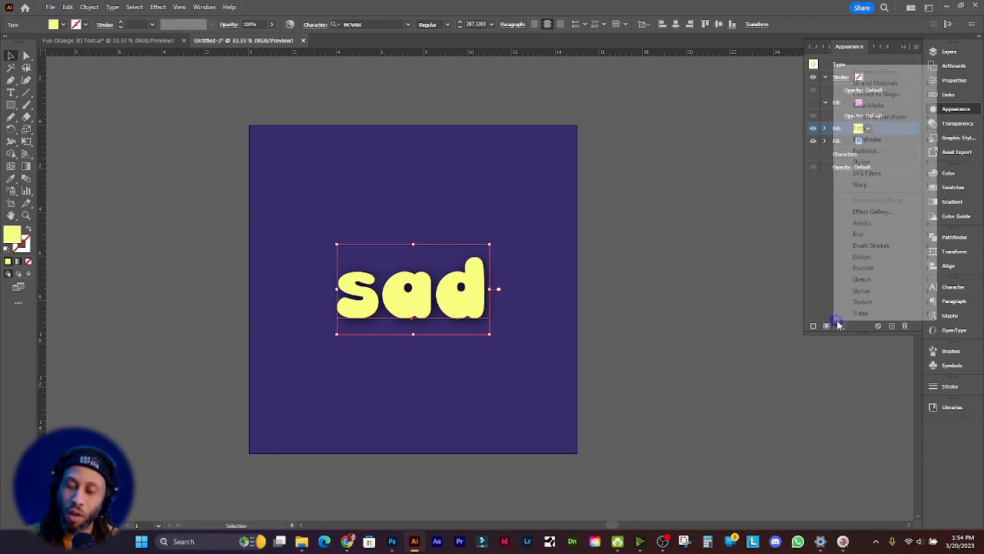
pyautogui.moveTo(879, 116)
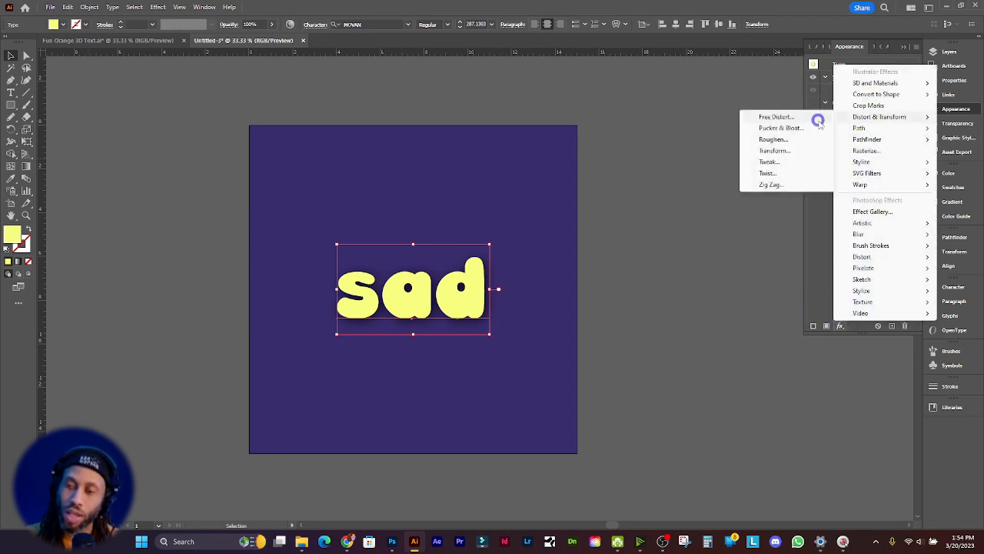
pyautogui.click(782, 153)
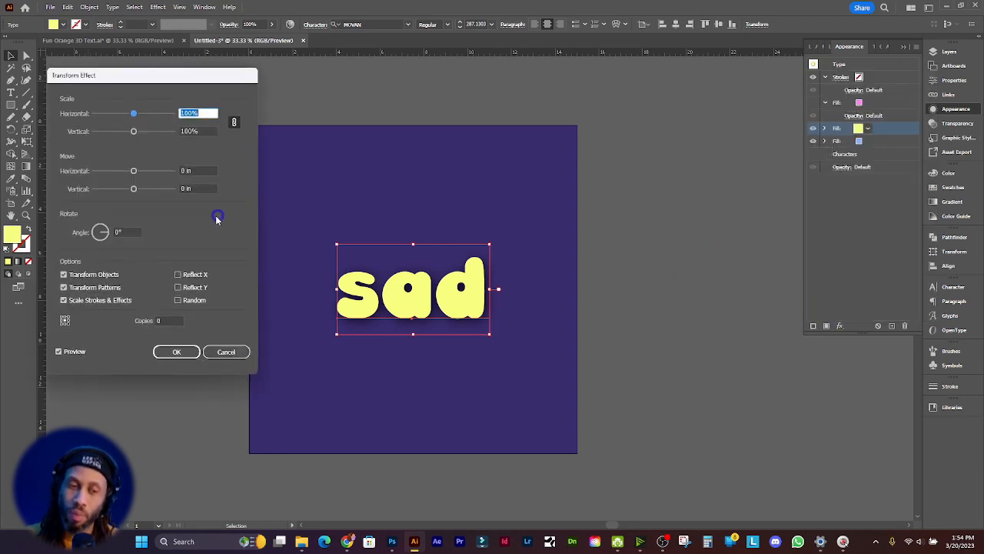
pyautogui.click(201, 170)
pyautogui.press('Down')
pyautogui.press('Down')
pyautogui.press('Down')
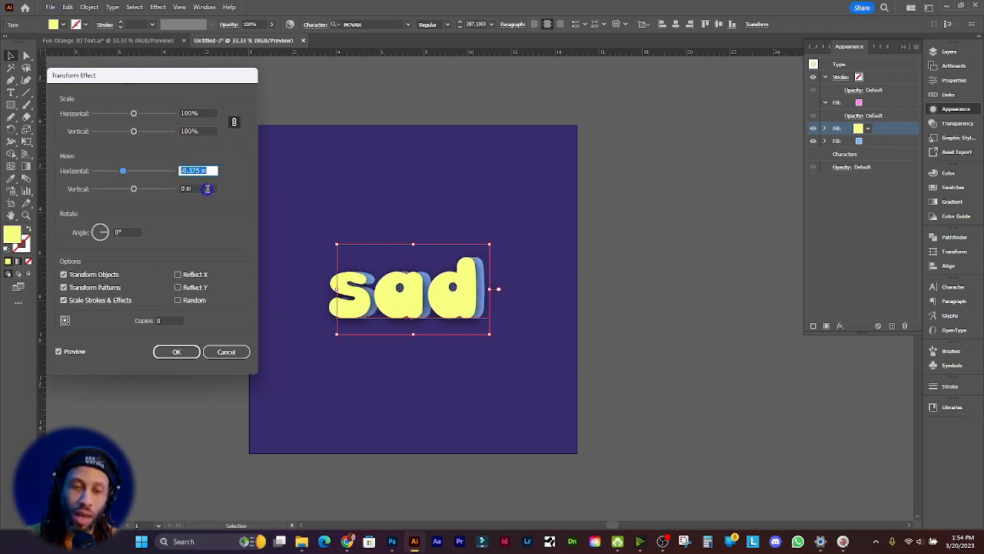
pyautogui.click(202, 189)
pyautogui.press('Down')
pyautogui.press('Down')
pyautogui.press('Down')
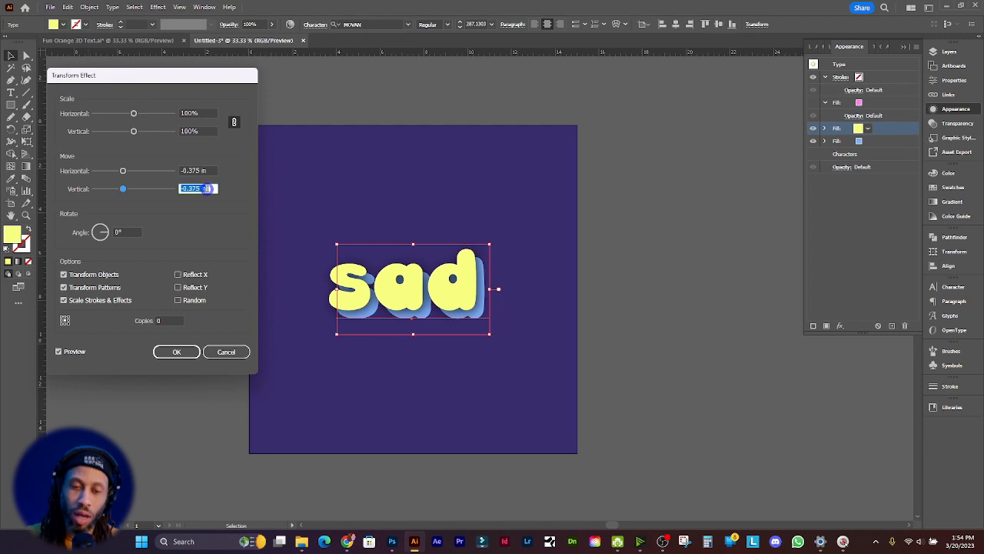
pyautogui.click(177, 351)
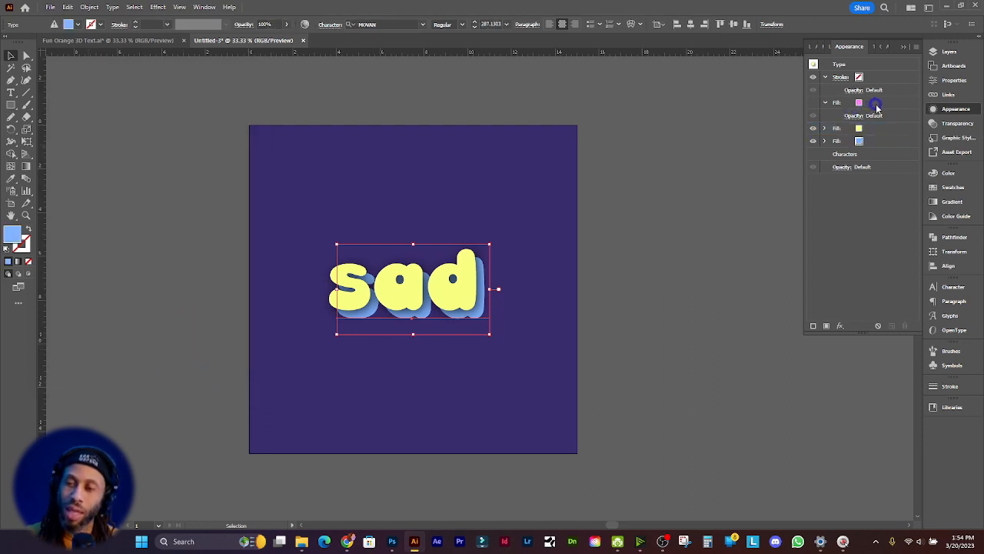
# Copy the Drop Shadow and Transform effects from the yellow fill to the pink fill and make the pink fill visible
pyautogui.click(825, 128)
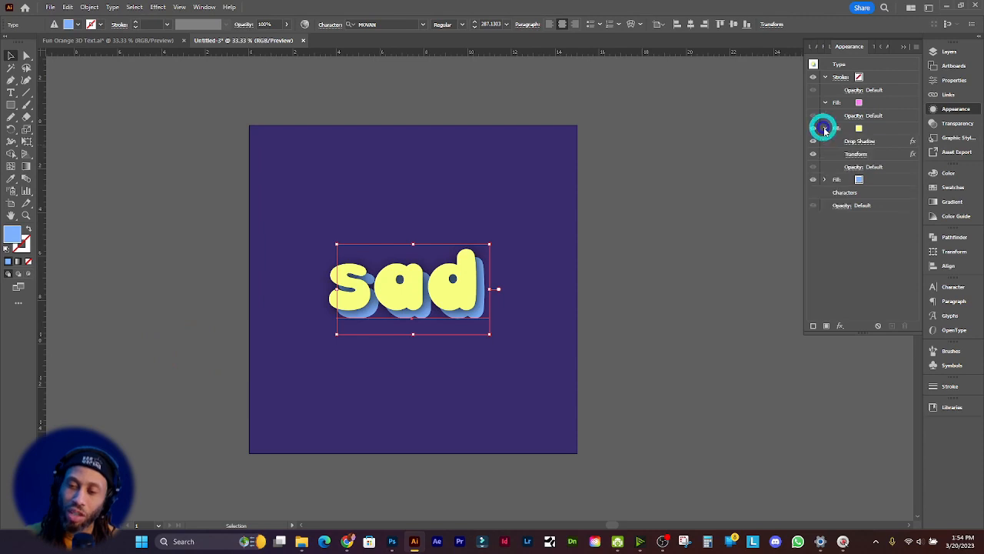
pyautogui.click(901, 144)
pyautogui.keyDown('ctrl'); pyautogui.click(899, 154); pyautogui.keyUp('ctrl')
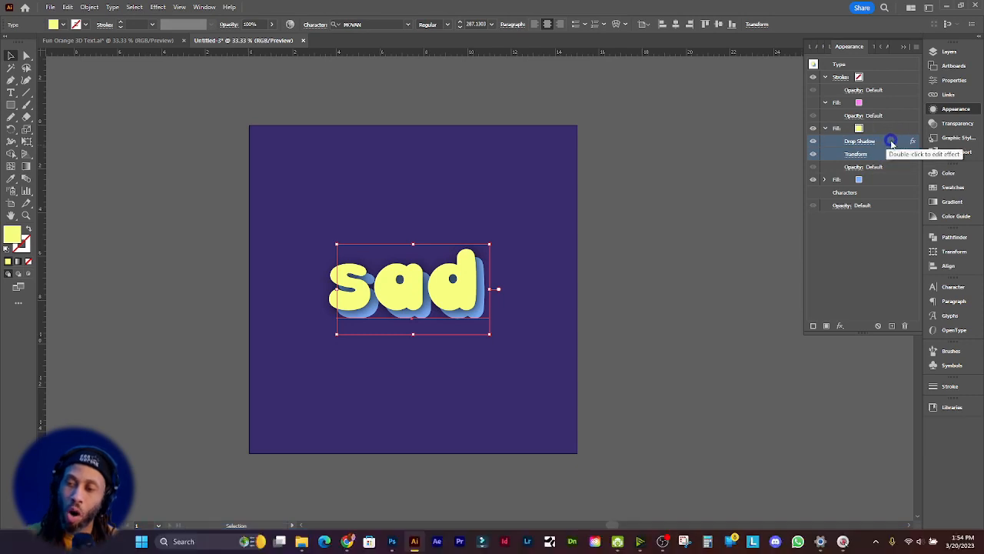
pyautogui.moveTo(892, 140); pyautogui.dragTo(886, 106)
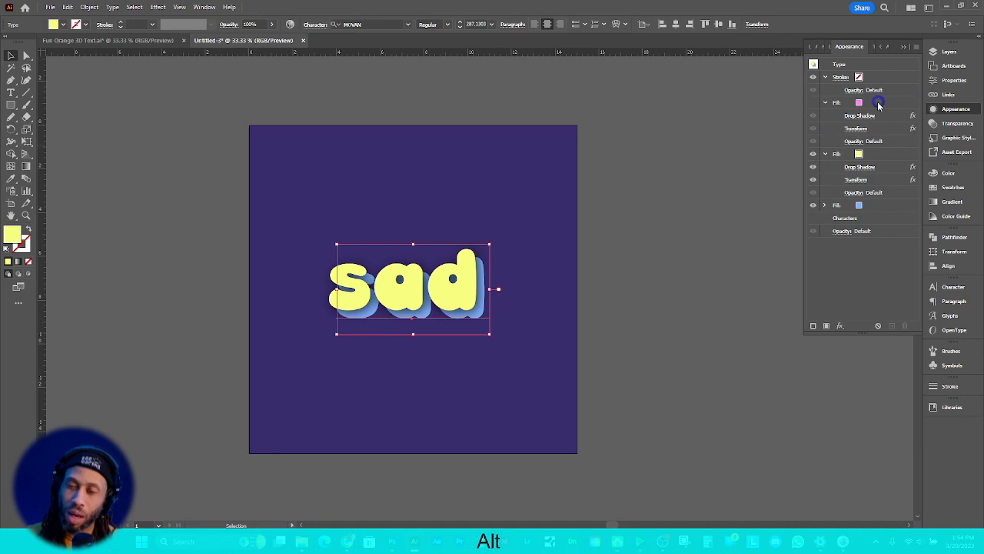
pyautogui.click(813, 103)
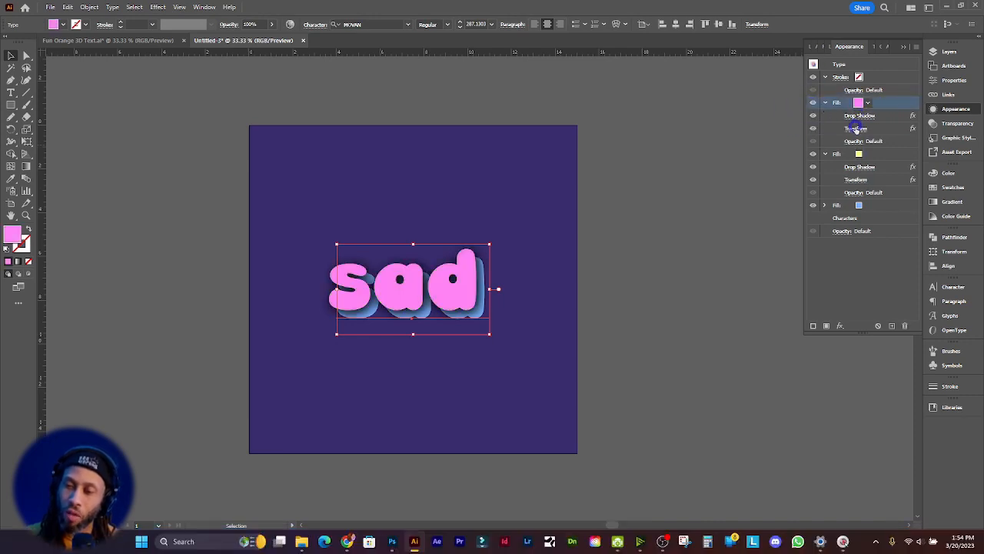
# Change the pink fill's Transform effect to move 0.625 in horizontally and -1.5 in vertically
pyautogui.click(856, 129)
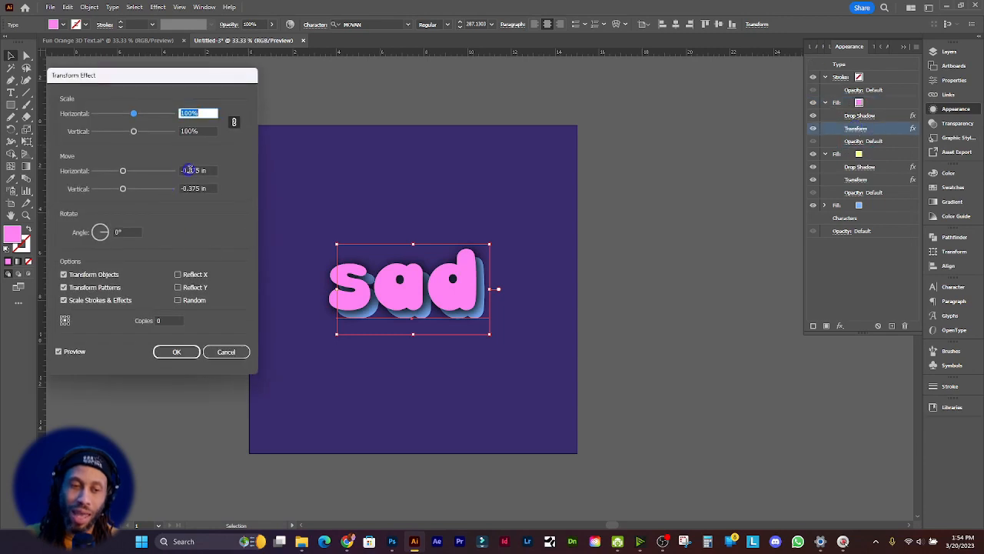
pyautogui.click(213, 171)
pyautogui.scroll(-4, 213, 170)
pyautogui.scroll(13, 212, 169)
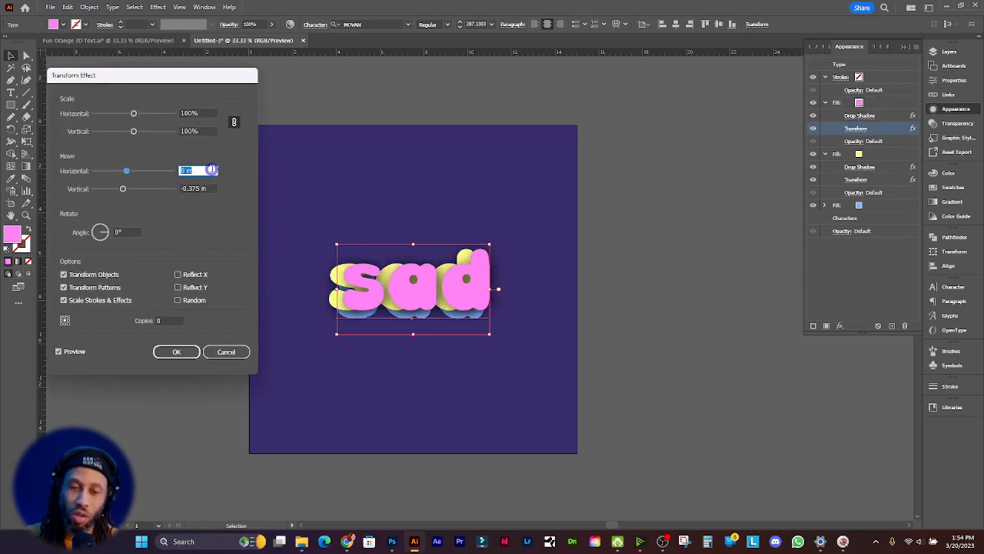
pyautogui.scroll(-1, 212, 170)
pyautogui.click(210, 187)
pyautogui.scroll(-11, 210, 187)
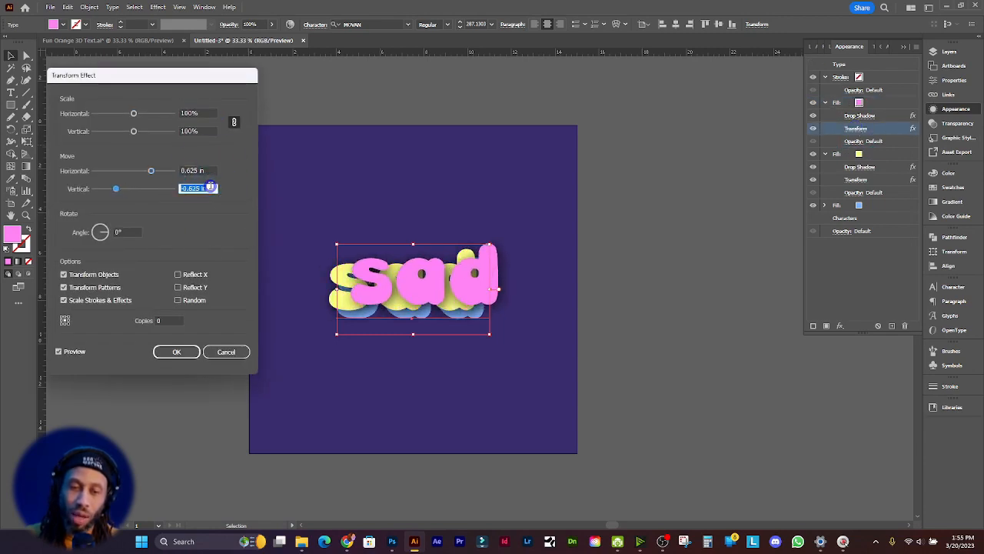
pyautogui.scroll(2, 210, 186)
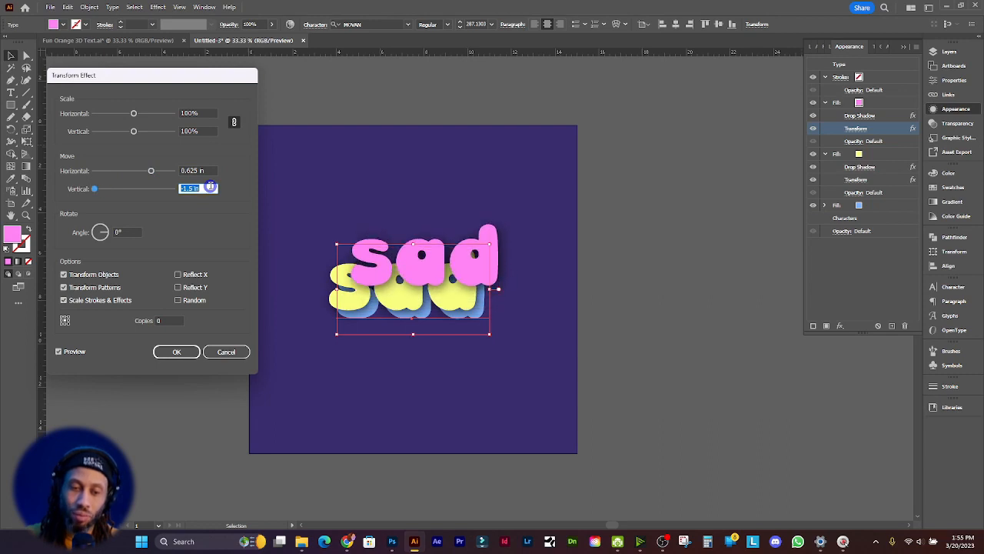
pyautogui.click(177, 352)
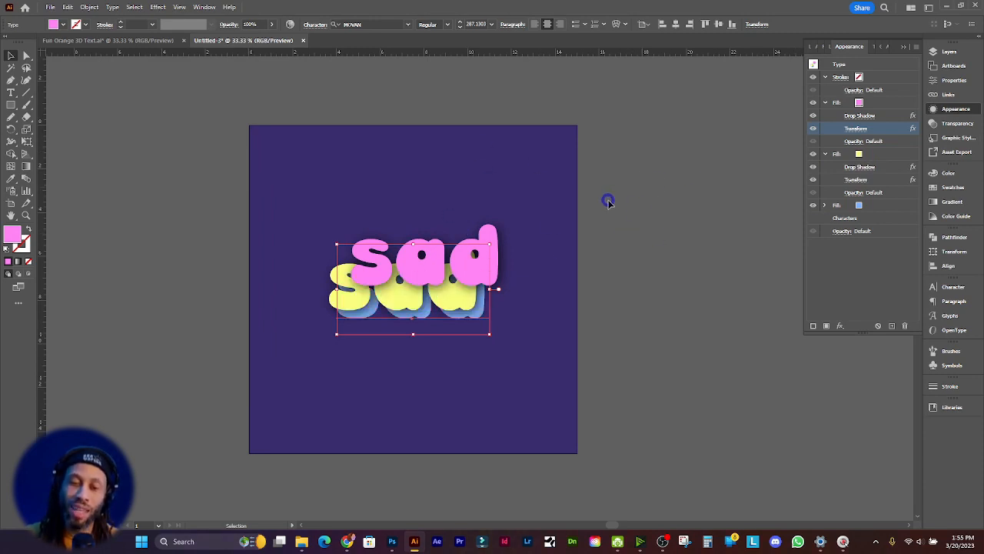
pyautogui.hotkey('ctrl', 'z')
pyautogui.hotkey('ctrl', 'shift', 'z')
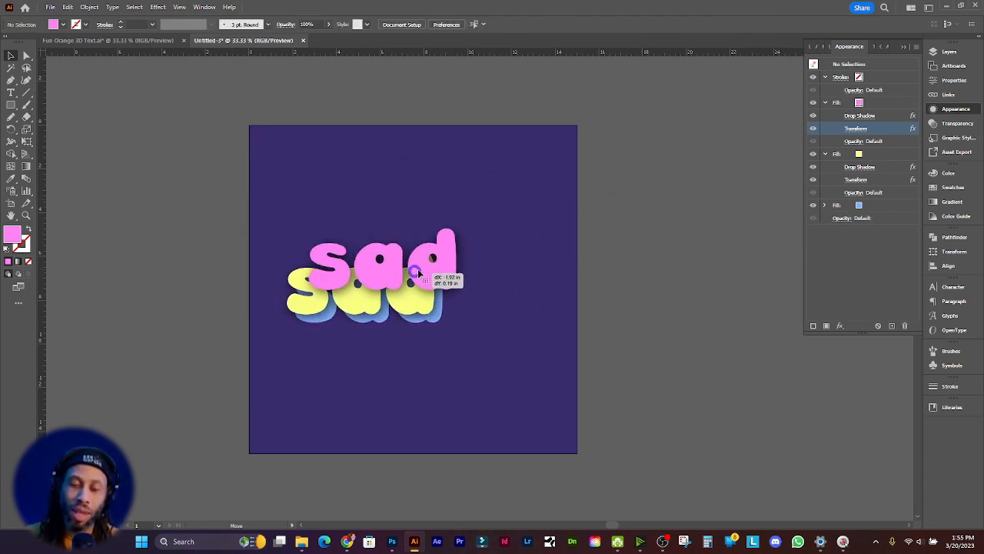
pyautogui.hotkey('ctrl', 'z')
# Replace the word "sad" in the layered text object with "happy" and deselect it
pyautogui.press('t')
pyautogui.click(456, 286)
pyautogui.hotkey('ctrl', 'a')
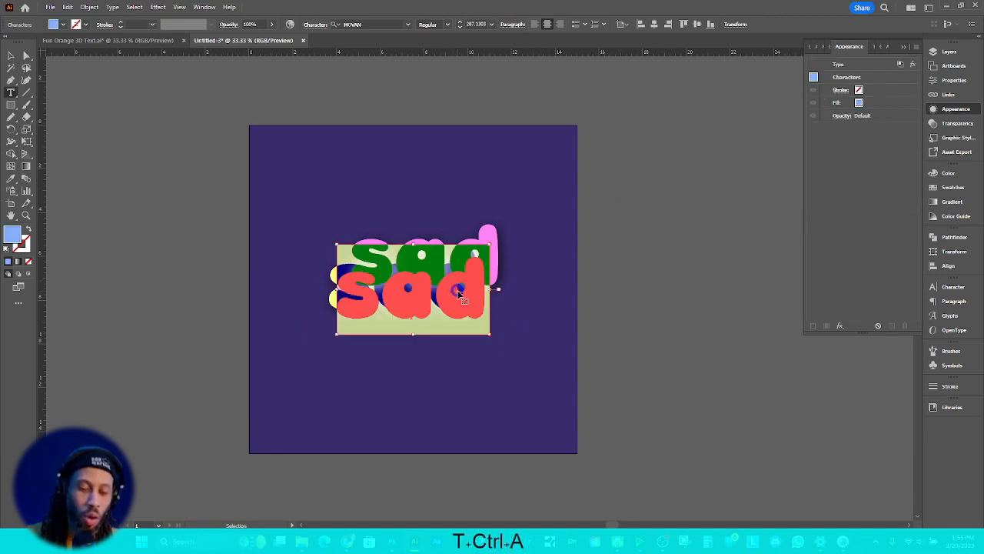
pyautogui.write('happy')
pyautogui.press('Escape')
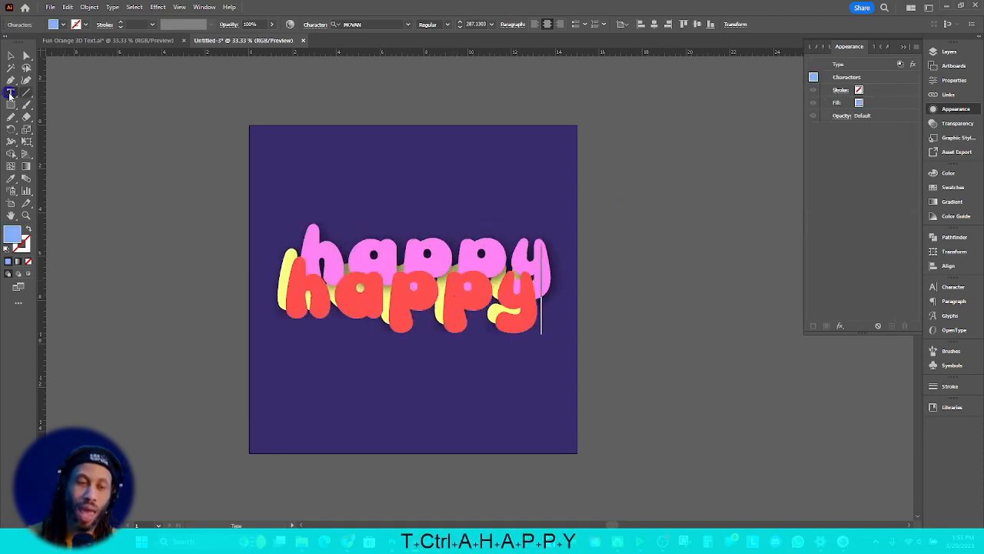
pyautogui.hscroll(1, 410, 226)
pyautogui.click(647, 187)
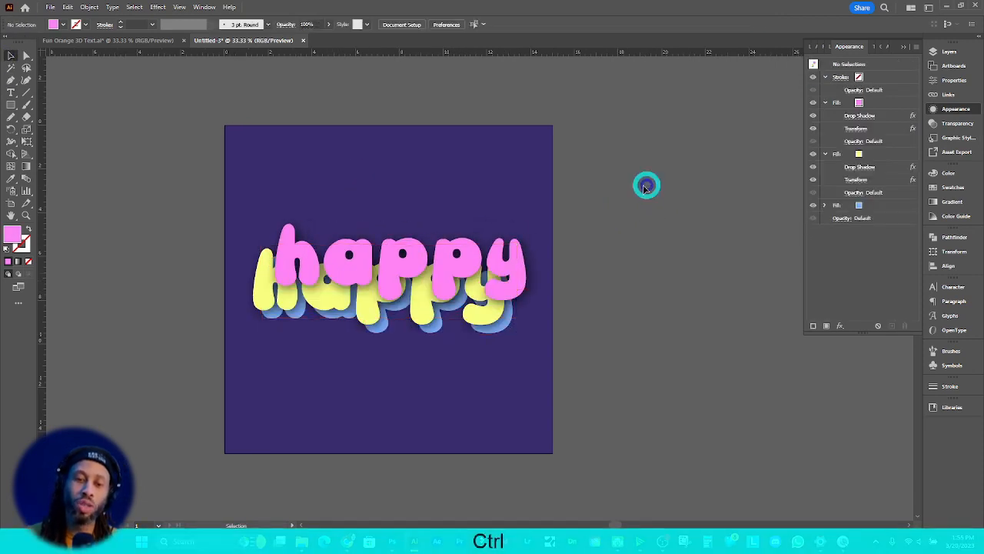
pyautogui.click(403, 287)
pyautogui.click(334, 184)
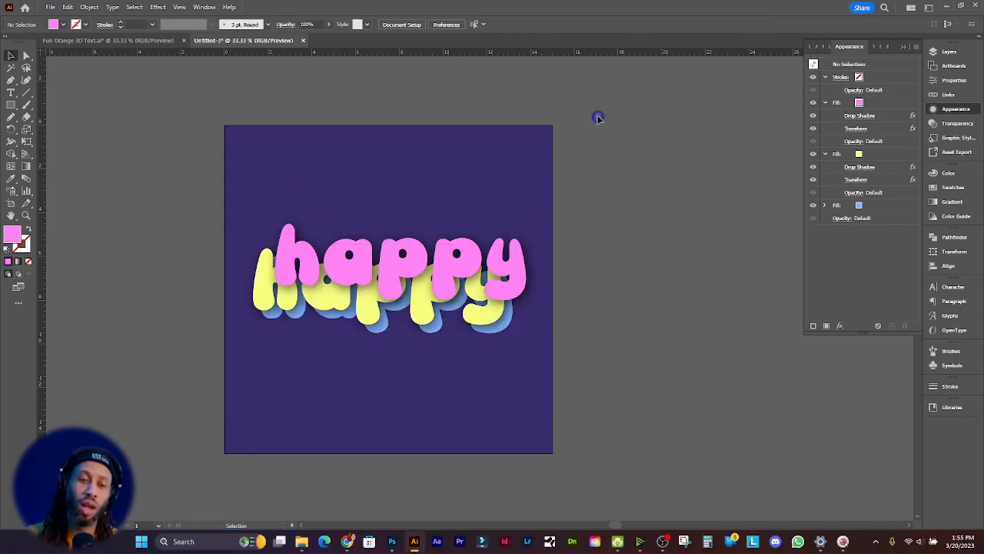
pyautogui.hscroll(-3, 406, 169)
pyautogui.hscroll(2, 418, 171)
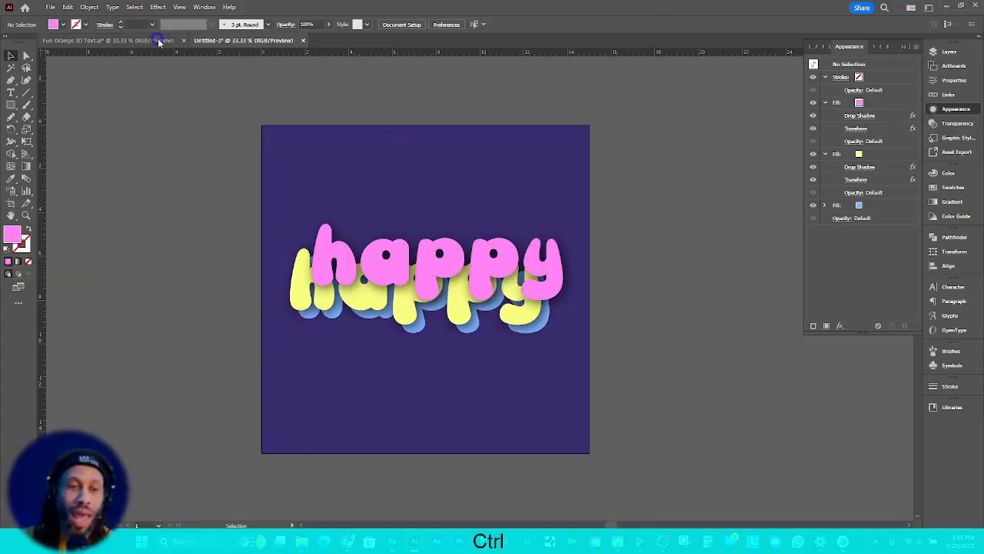
# Switch to the Fun Orange 3D Text document and examine the finished text's appearance attributes, including its Zig Zag effect settings
pyautogui.click(160, 40)
pyautogui.hscroll(2, 438, 176)
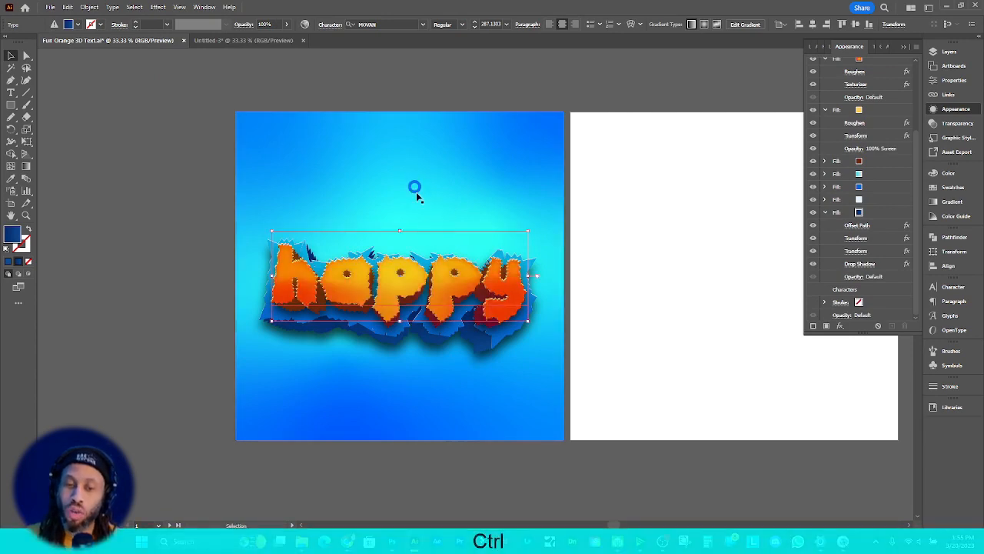
pyautogui.hscroll(1, 414, 171)
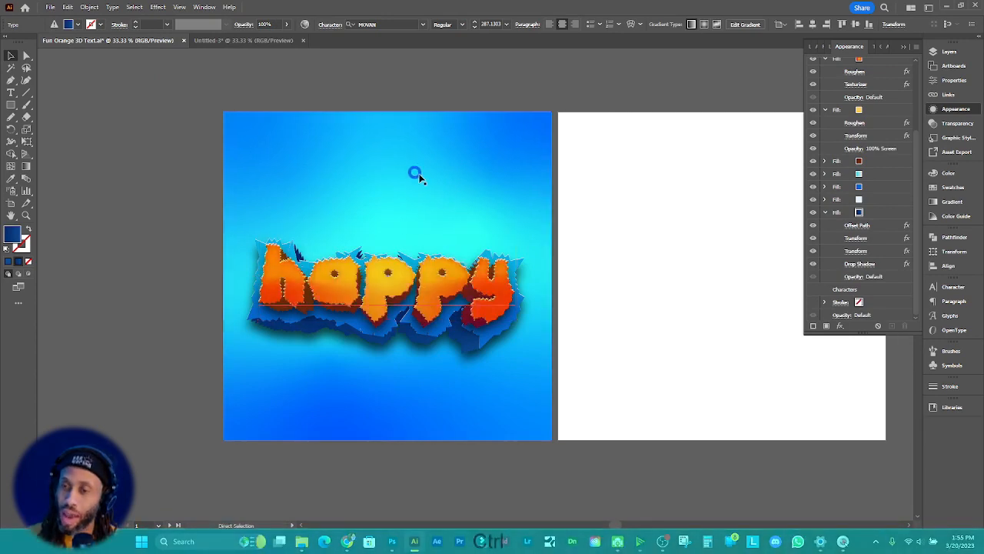
pyautogui.scroll(2, 500, 206)
pyautogui.scroll(3, 841, 156)
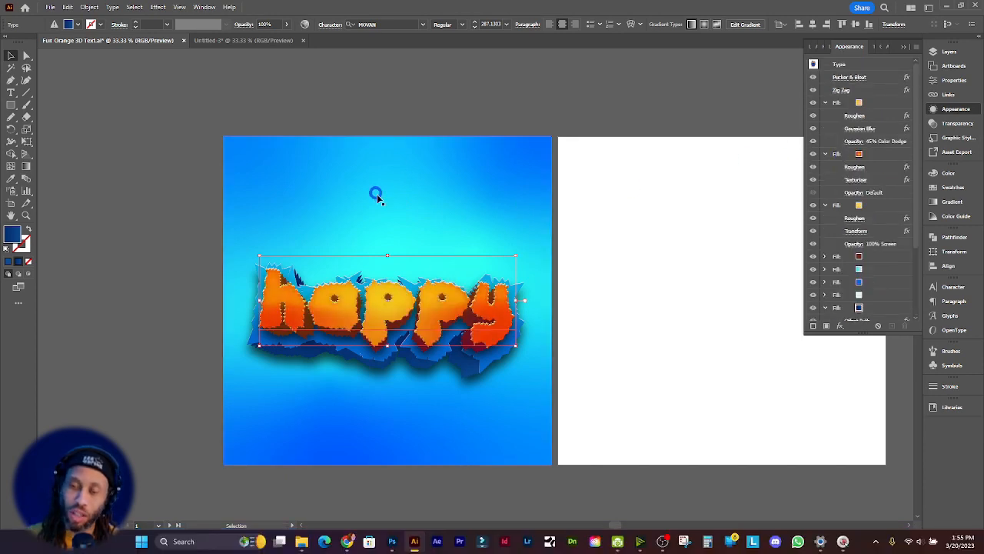
pyautogui.click(838, 91)
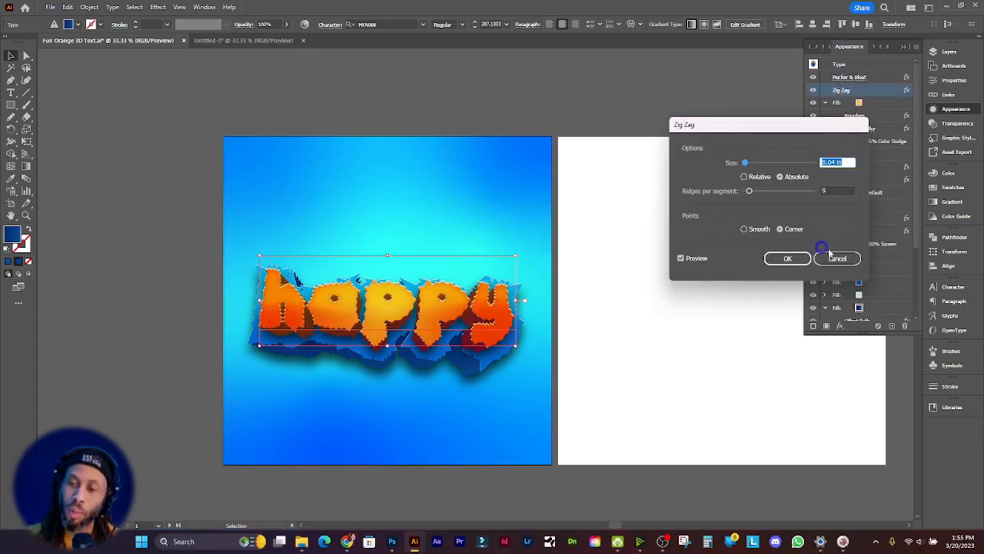
pyautogui.click(838, 259)
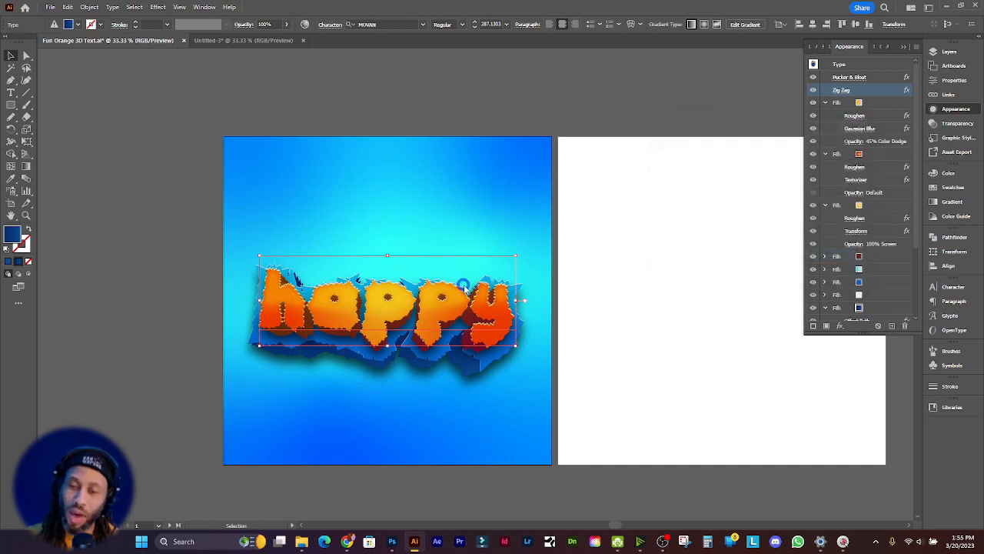
pyautogui.hscroll(1, 470, 246)
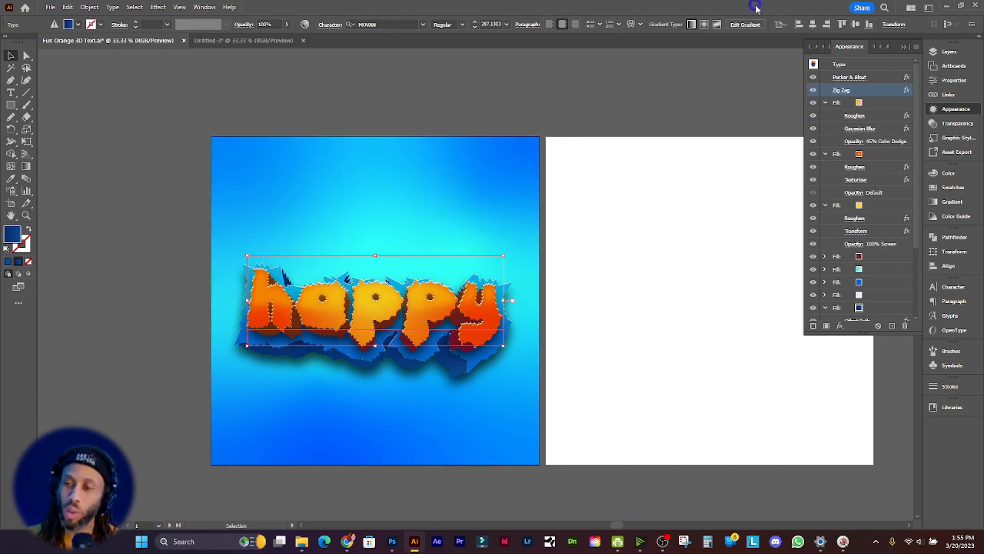
# Copy the blue gradient background of the finished artwork onto the empty second artboard in the same position
pyautogui.click(906, 47)
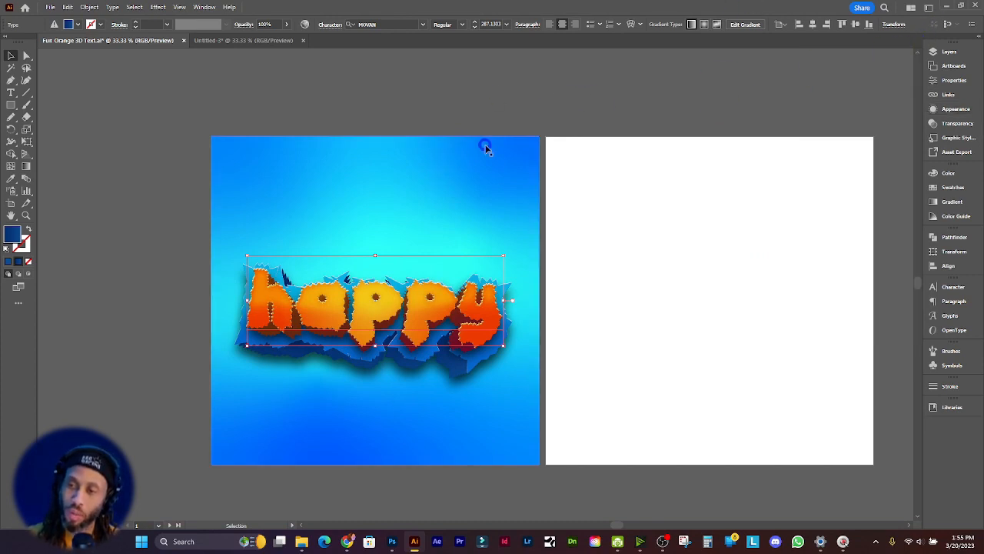
pyautogui.click(451, 149)
pyautogui.hotkey('ctrl', 'c')
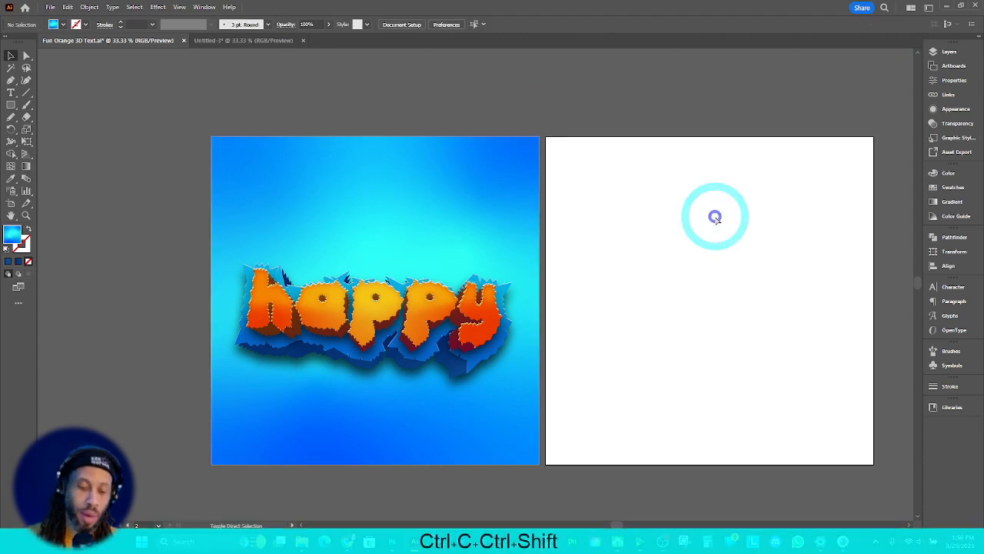
pyautogui.hotkey('ctrl', 'shift', 'v')
# Duplicate the styled "happy" text onto the second artboard, over the copied background
pyautogui.hscroll(2, 529, 228)
pyautogui.click(381, 329)
pyautogui.keyDown('ctrl'); pyautogui.click(382, 329); pyautogui.keyUp('ctrl')
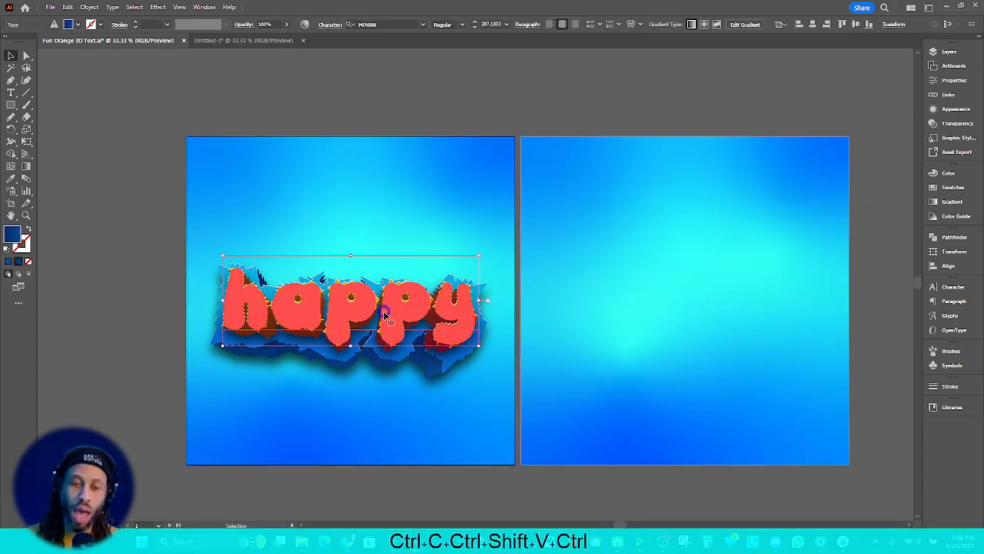
pyautogui.moveTo(381, 329); pyautogui.dragTo(692, 306)
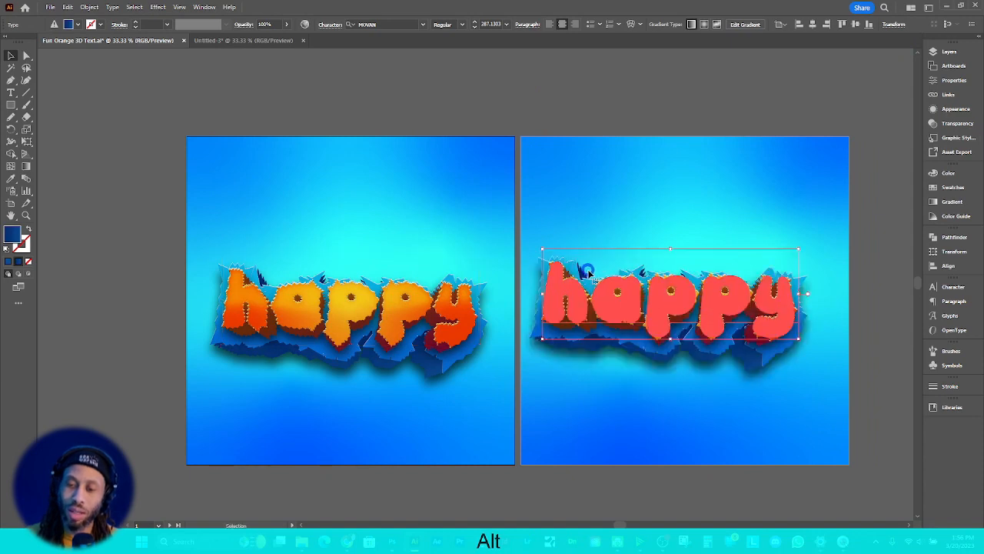
# Clear the whole appearance of the duplicated "happy" text on the second artboard
pyautogui.hscroll(3, 586, 269)
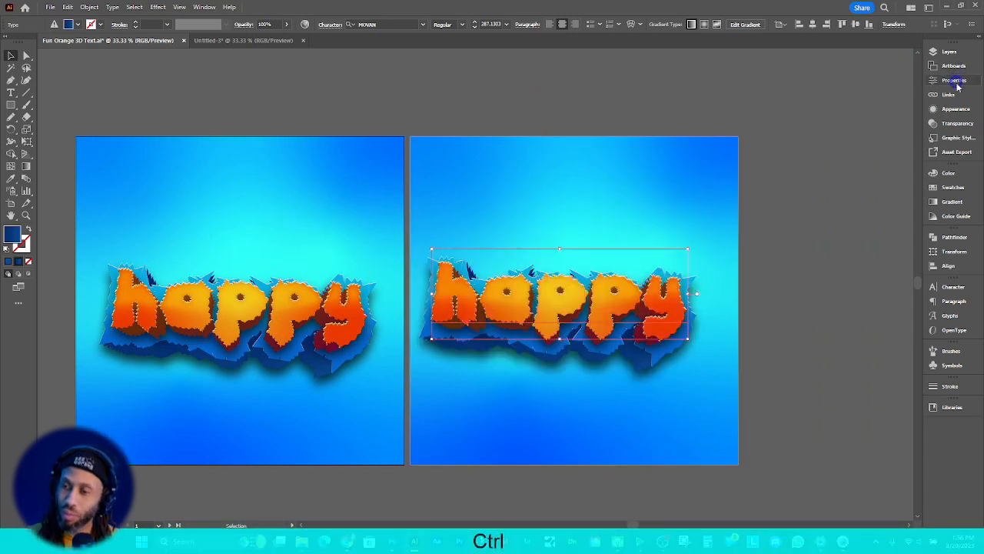
pyautogui.click(956, 108)
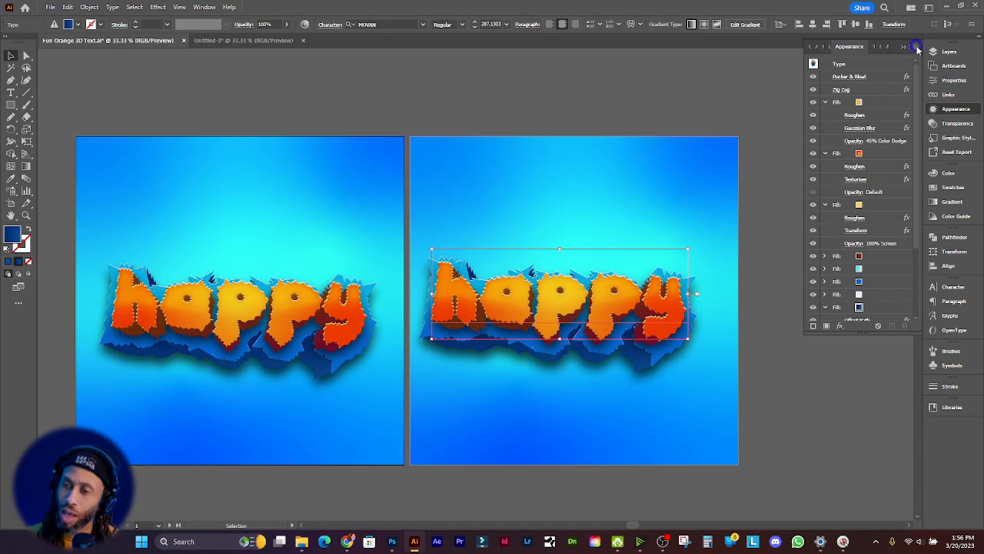
pyautogui.click(915, 47)
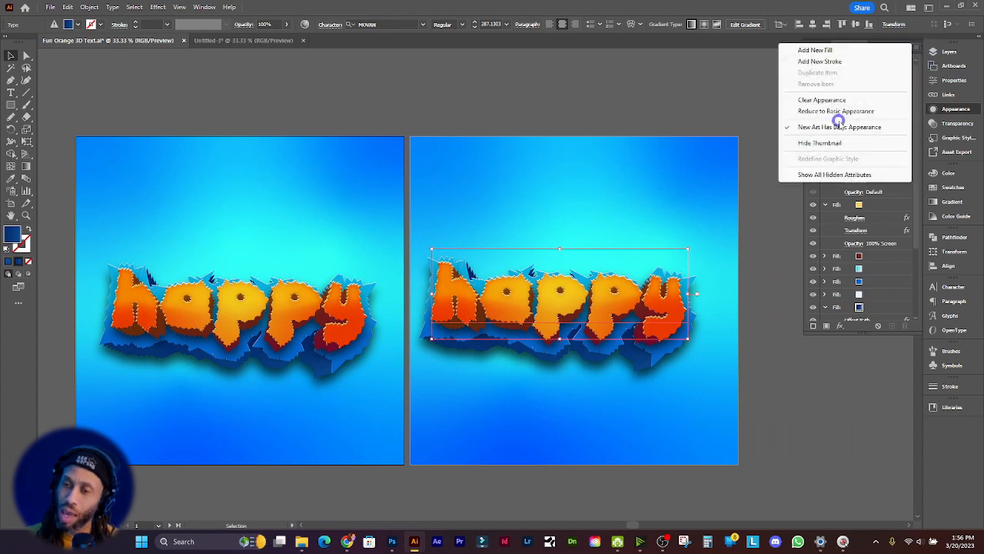
pyautogui.click(841, 100)
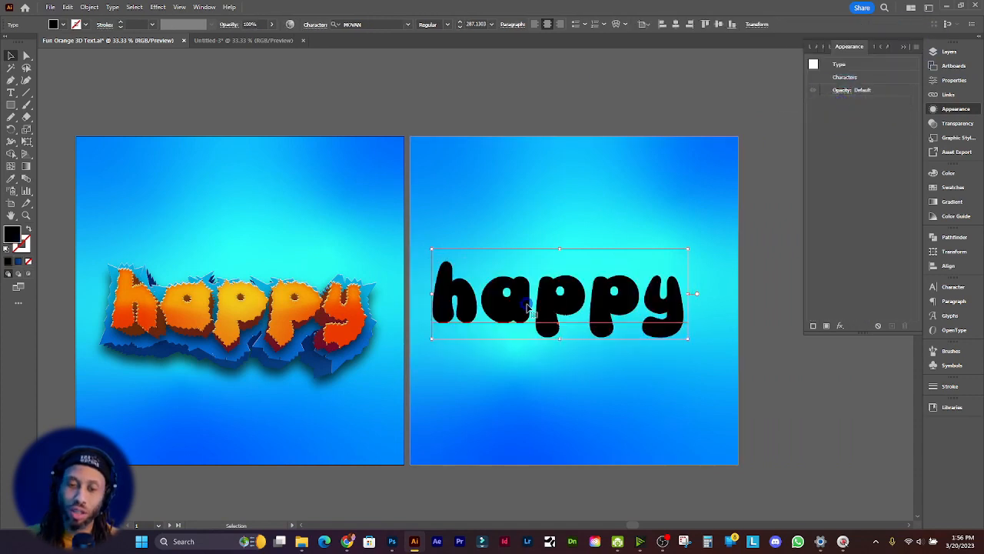
# Lock the BG layer that holds the backgrounds and deselect the text
pyautogui.click(940, 51)
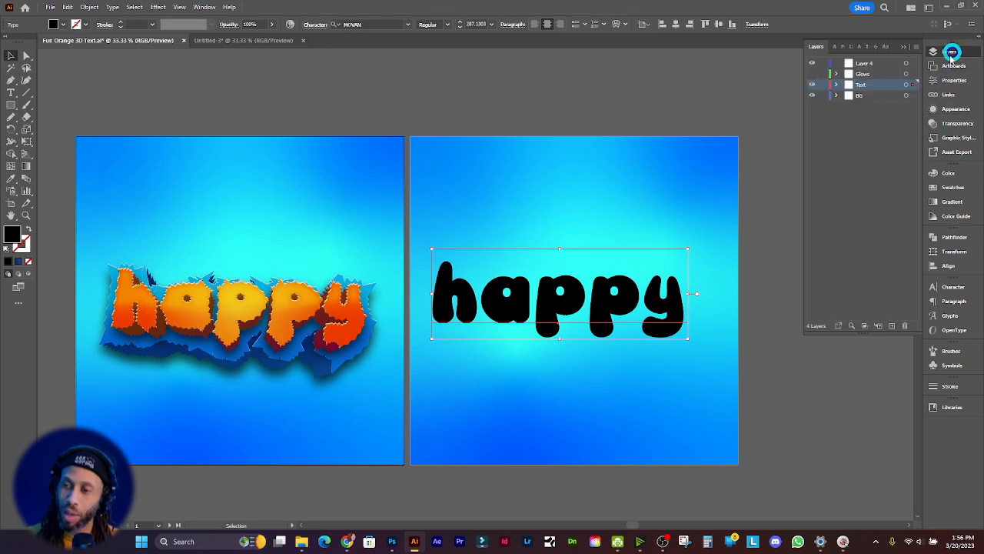
pyautogui.click(823, 97)
pyautogui.click(562, 123)
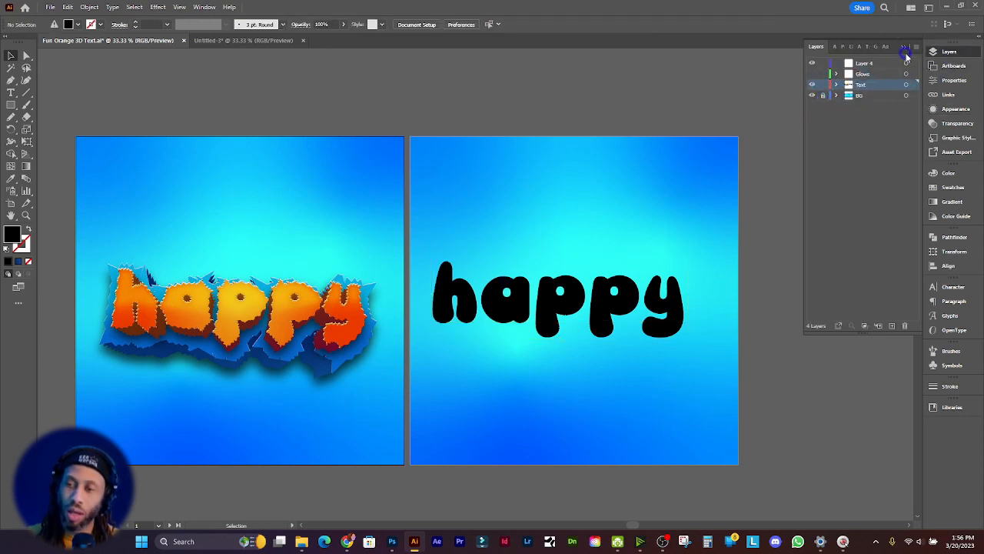
pyautogui.click(904, 47)
# Select the plain "happy" text on the second artboard and view the document's color swatches
pyautogui.click(529, 273)
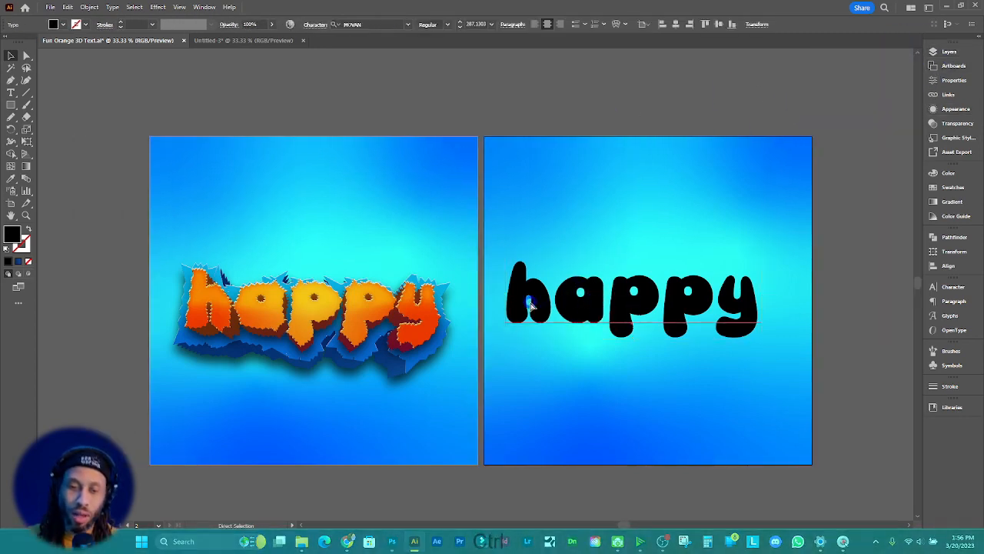
pyautogui.hscroll(2, 533, 282)
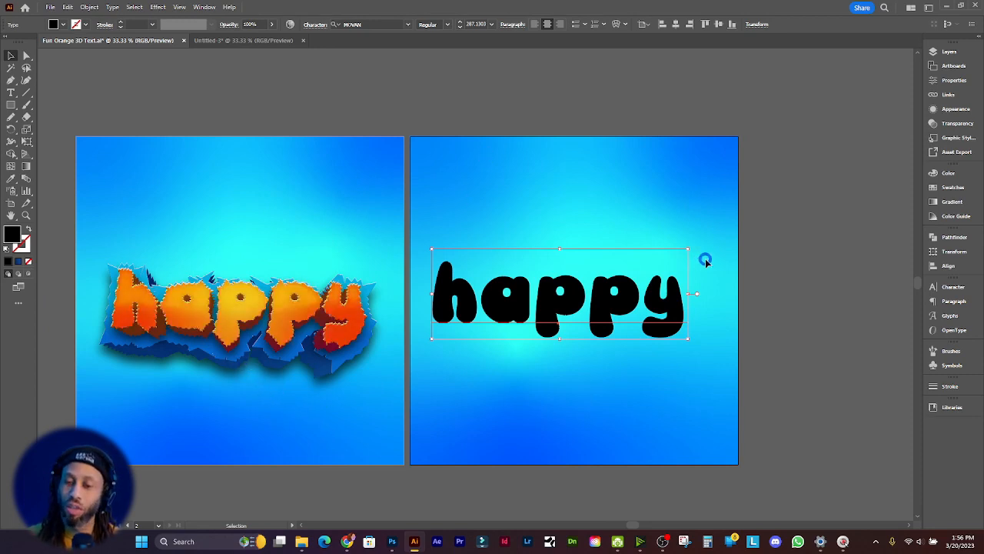
pyautogui.hscroll(1, 538, 294)
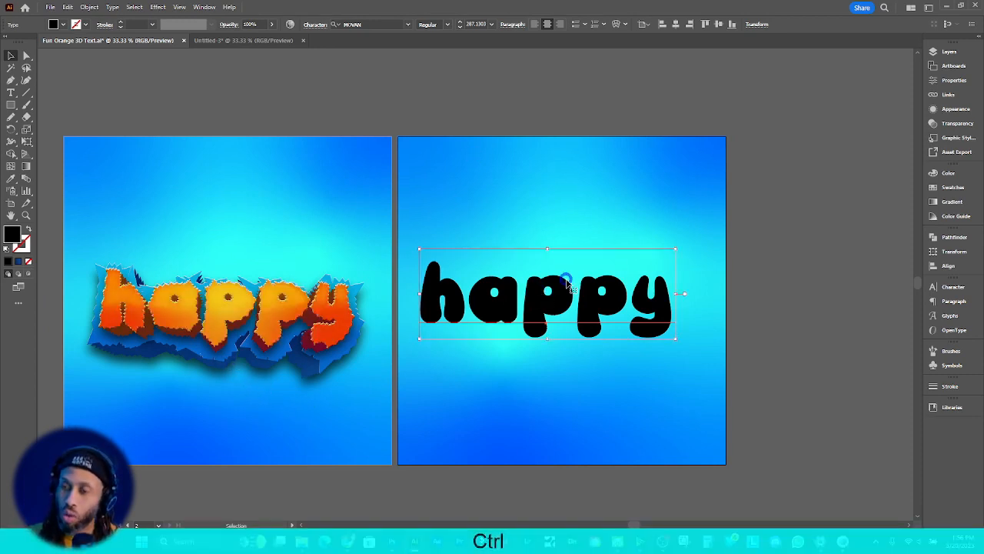
pyautogui.click(953, 188)
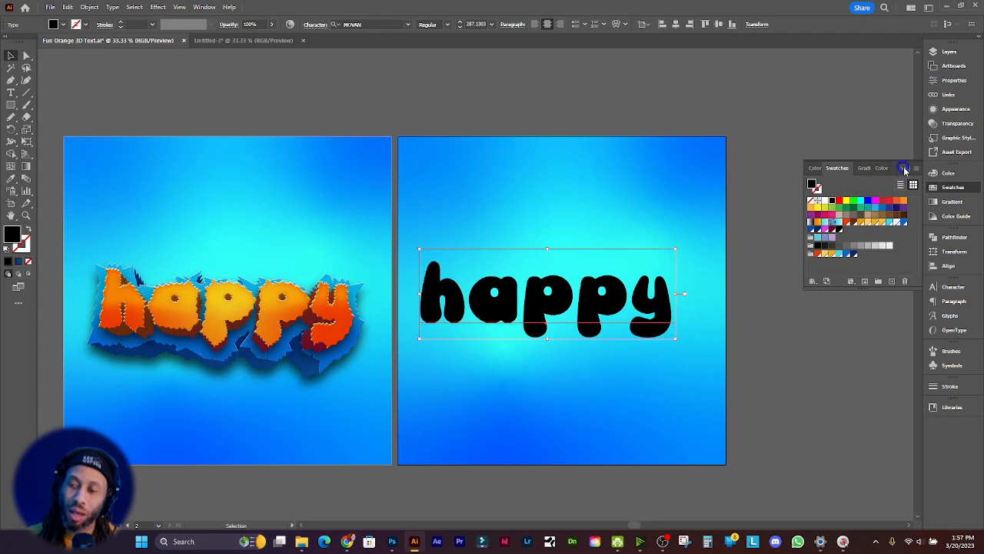
pyautogui.click(905, 169)
pyautogui.press('ctrl')
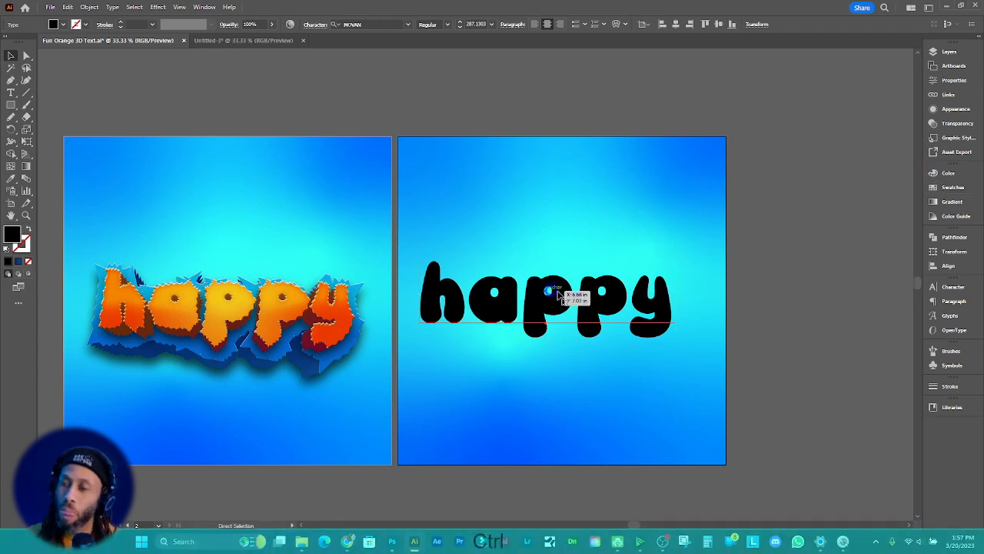
# Add a new fill to the appearance of the plain "happy" text
pyautogui.click(961, 108)
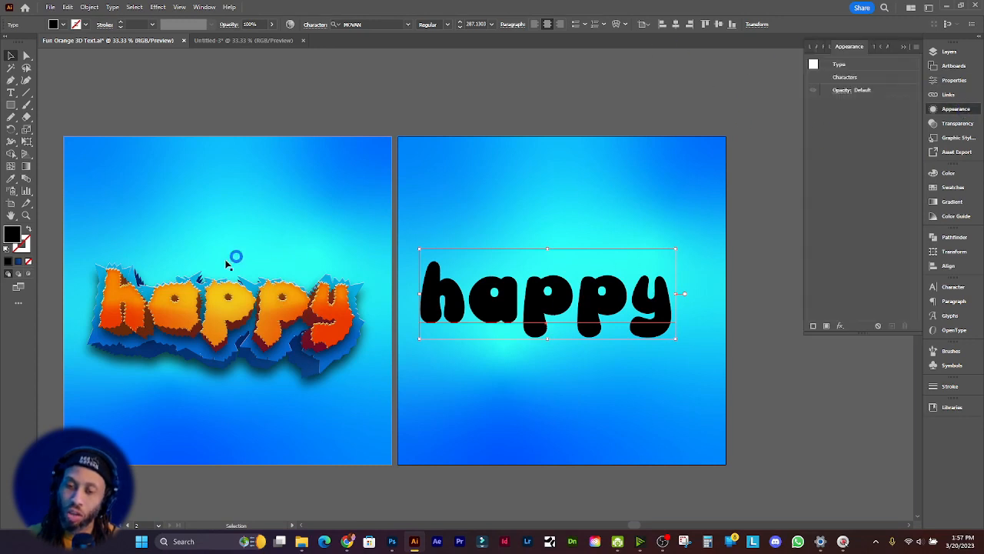
pyautogui.click(827, 326)
pyautogui.click(847, 256)
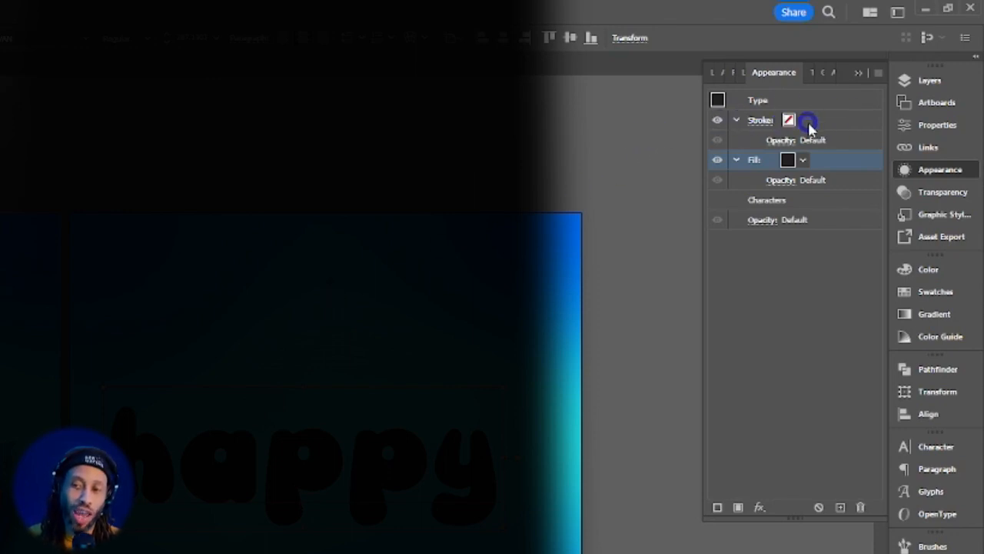
# Collapse the stroke's attributes and look at the opacity and blending options of the new fill
pyautogui.click(736, 121)
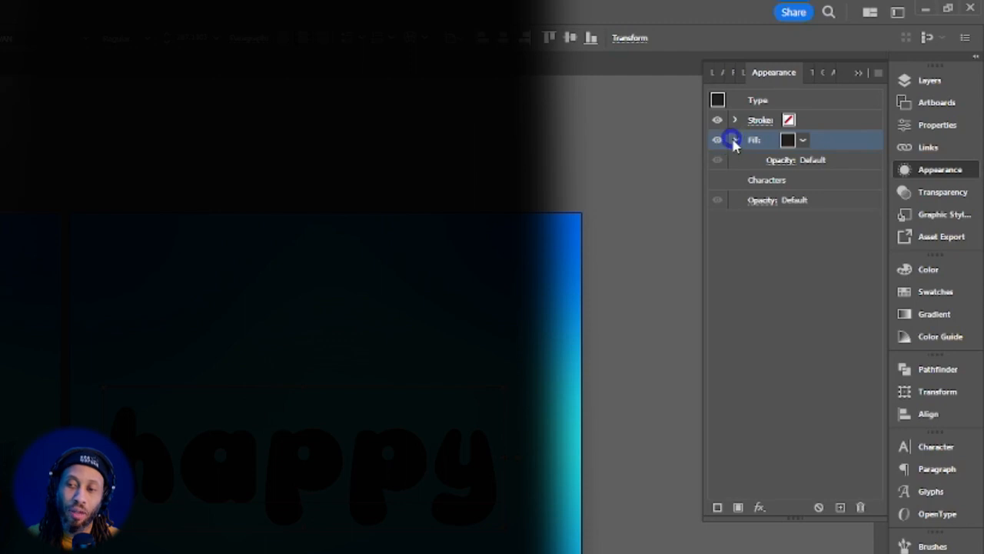
pyautogui.click(778, 159)
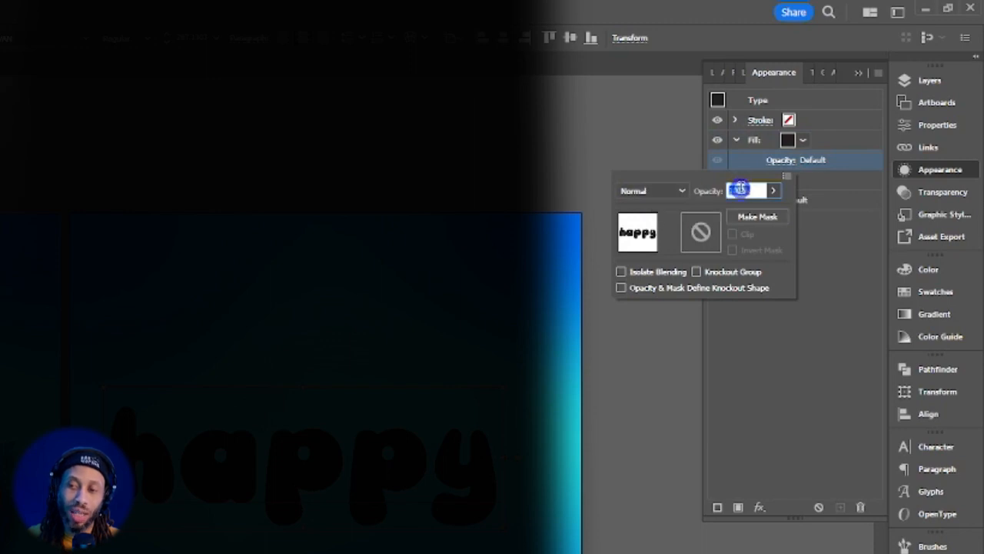
pyautogui.click(847, 145)
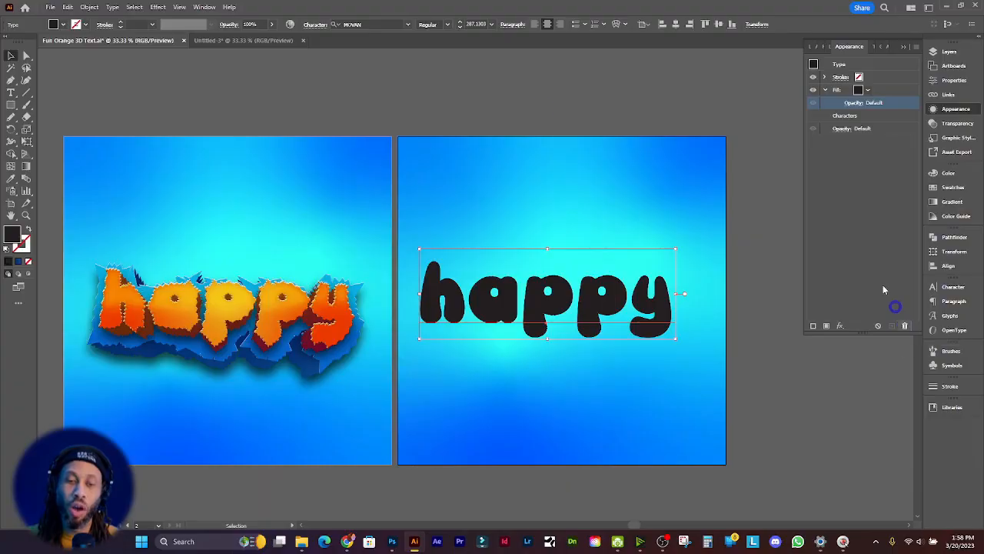
# Apply the Gold Dust gradient to the new fill of the plain "happy" text and make it a radial gradient
pyautogui.hscroll(1, 480, 220)
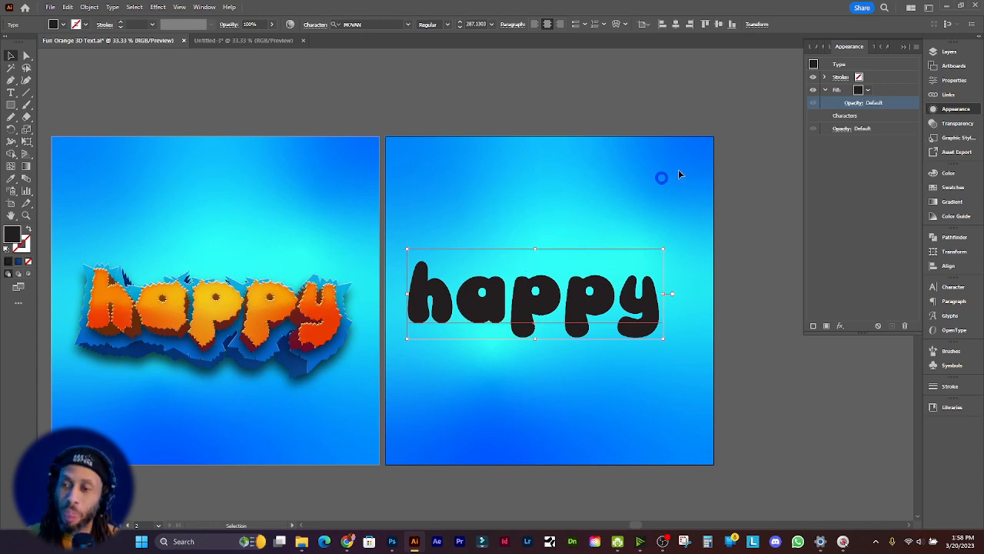
pyautogui.click(877, 90)
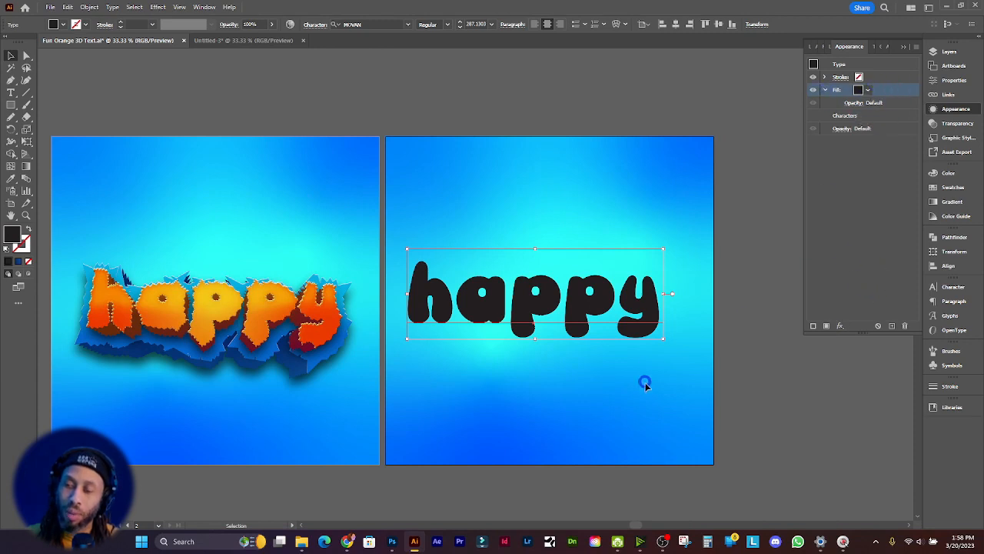
pyautogui.hscroll(1, 531, 220)
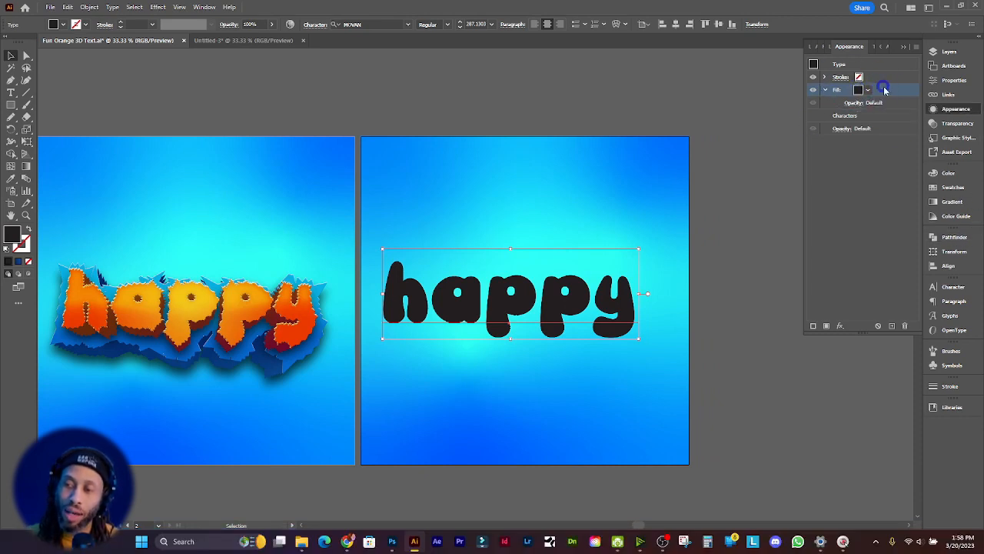
pyautogui.click(941, 201)
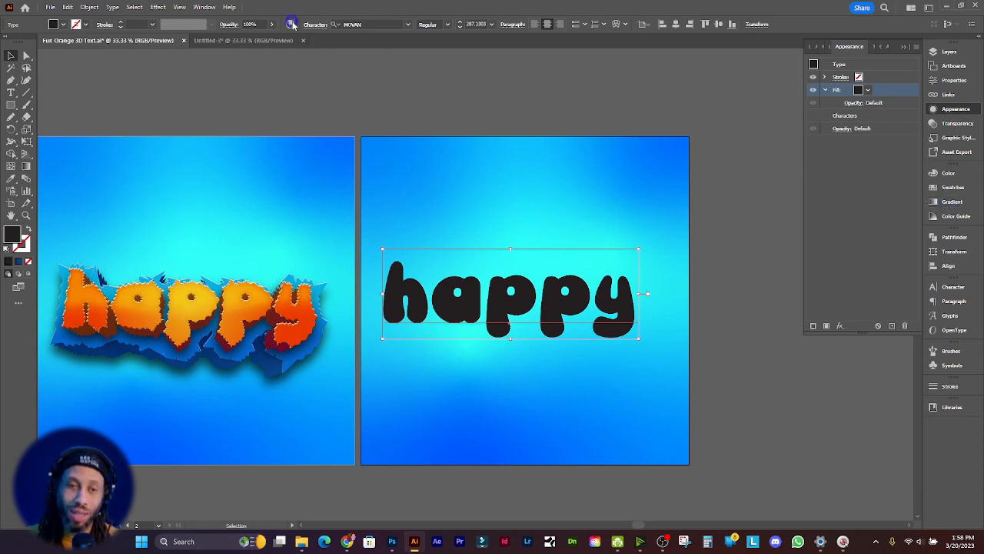
pyautogui.click(207, 7)
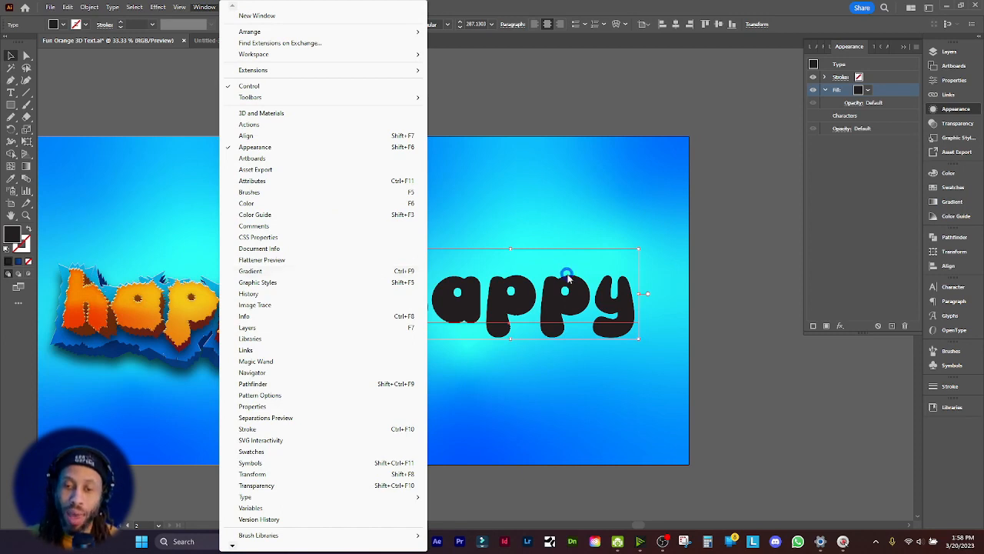
pyautogui.click(382, 273)
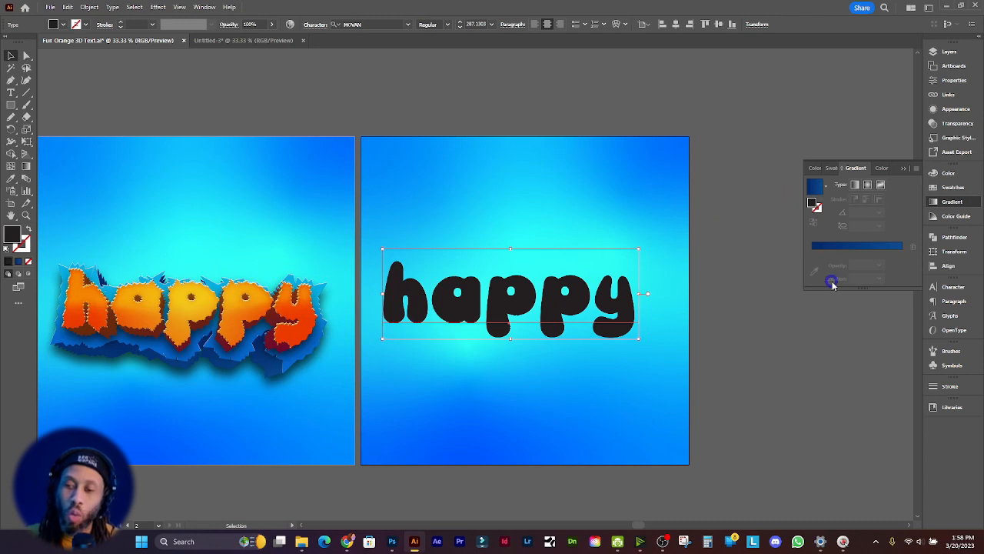
pyautogui.click(826, 187)
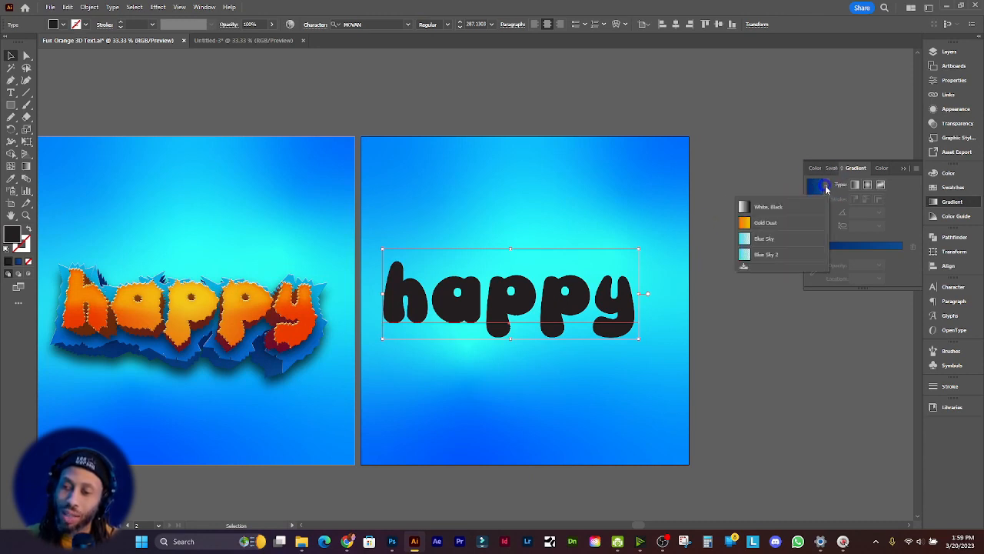
pyautogui.click(761, 223)
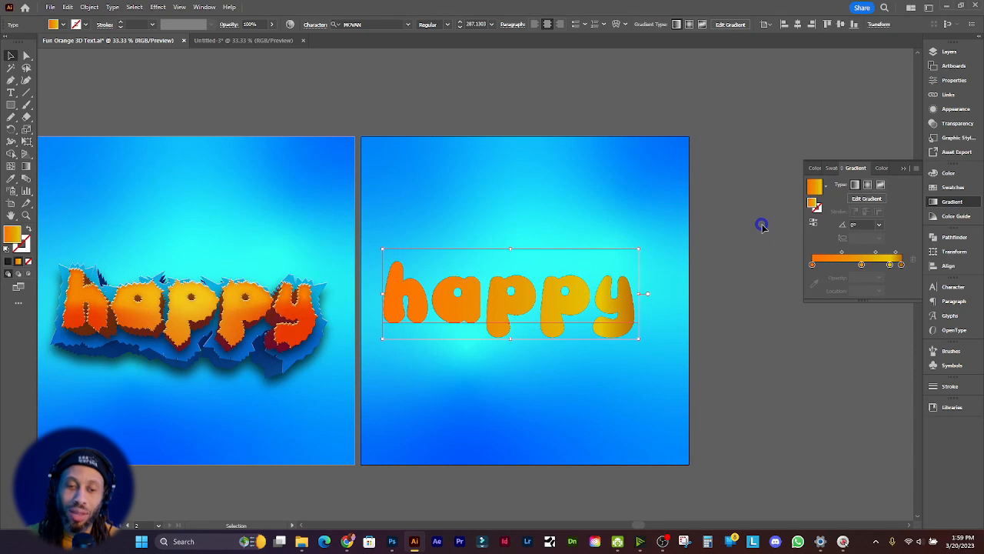
pyautogui.click(868, 186)
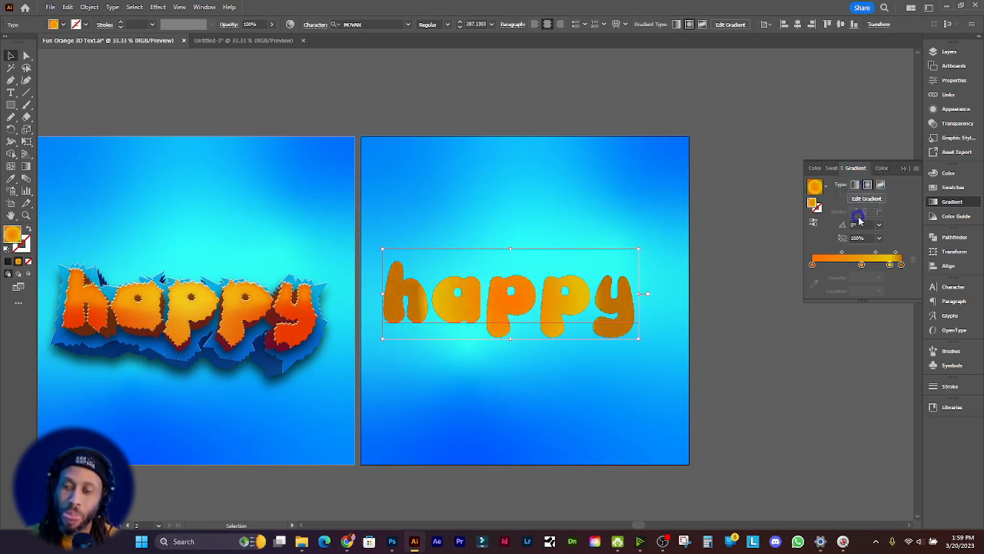
# Reduce the radial gradient of the plain "happy" text to two color stops, gold at 0% and orange at 100%
pyautogui.click(889, 265)
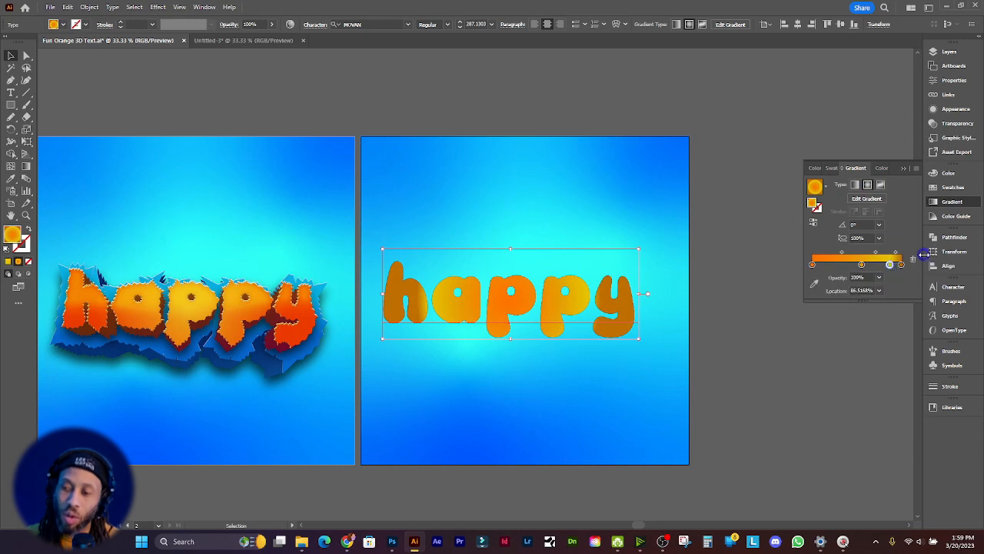
pyautogui.click(911, 261)
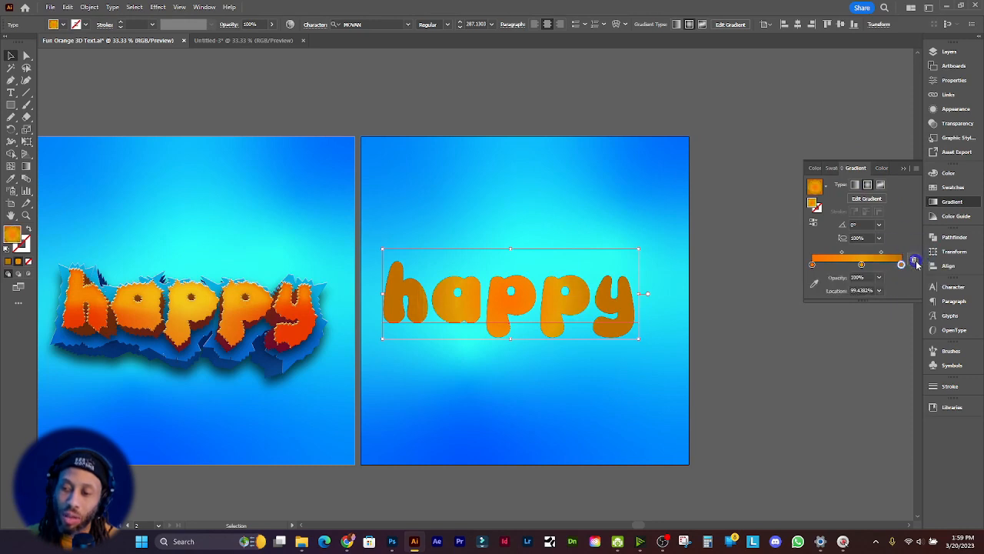
pyautogui.click(812, 264)
pyautogui.moveTo(812, 264)
pyautogui.mouseDown()
pyautogui.moveTo(900, 264)
pyautogui.moveTo(810, 265)
pyautogui.mouseUp()
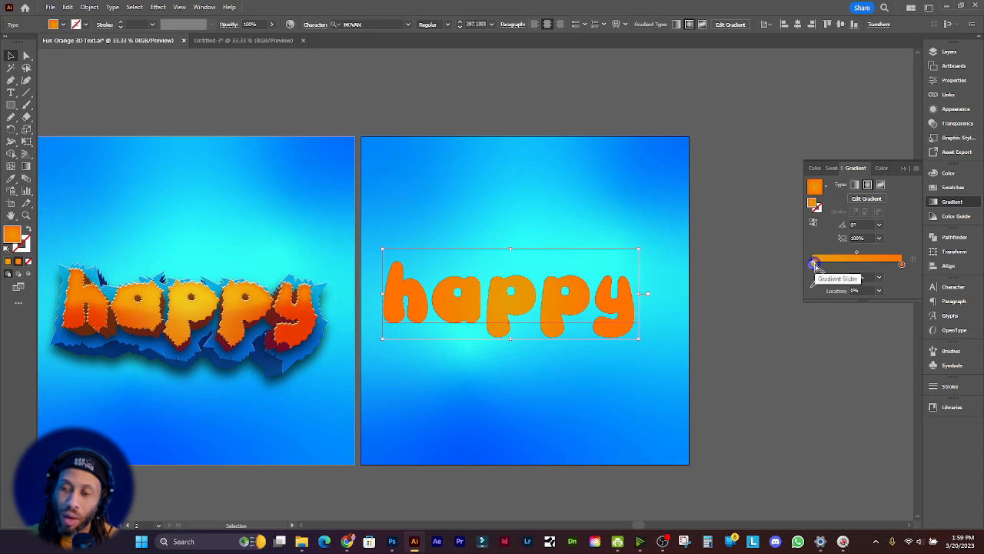
pyautogui.moveTo(814, 265); pyautogui.dragTo(817, 265)
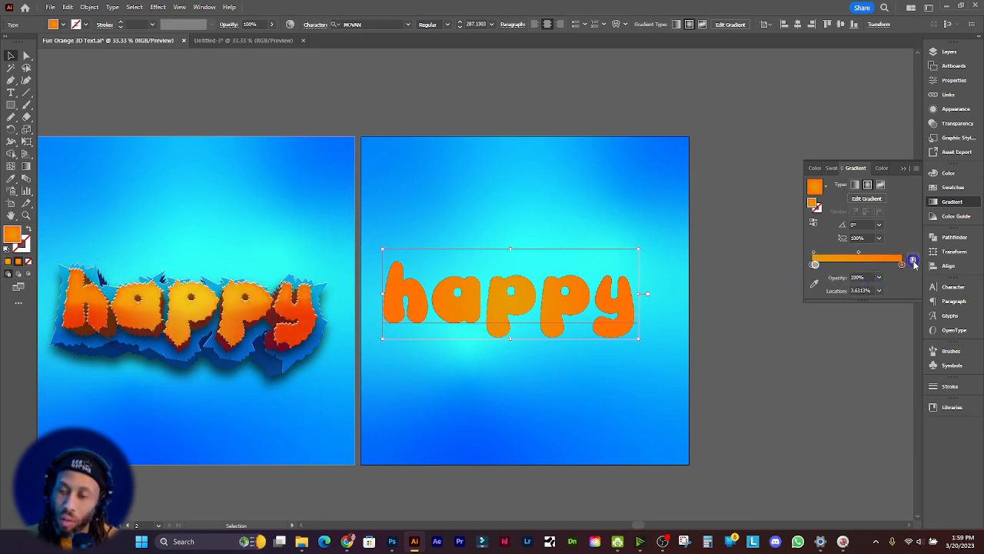
pyautogui.hotkey('ctrl', 'z')
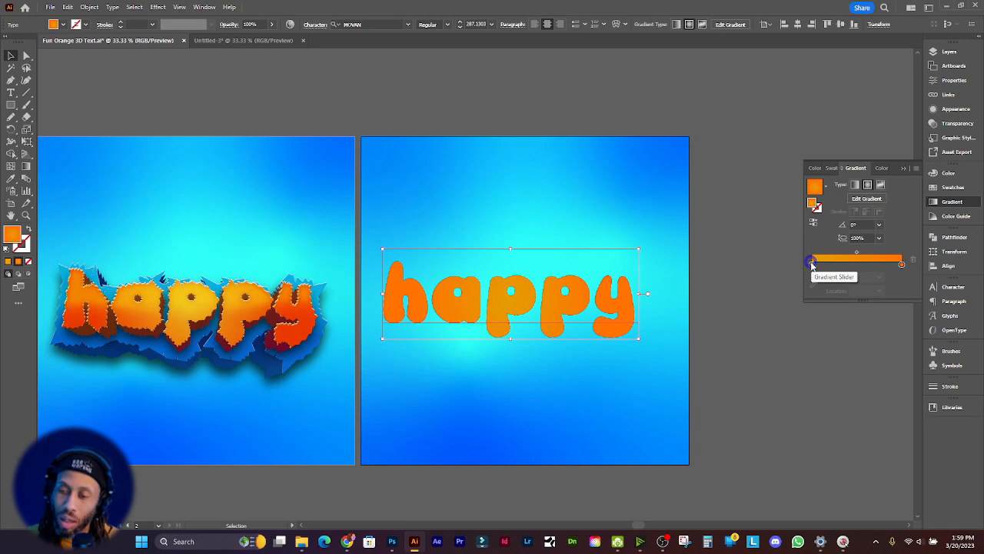
# Change the gradient's center color stop at 0% to bright yellow, ffda00
pyautogui.click(812, 266)
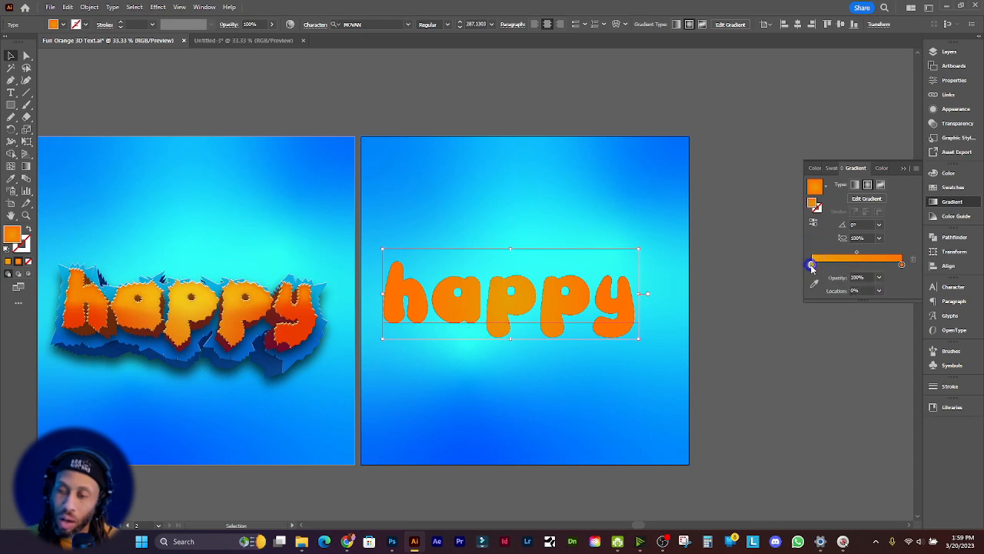
pyautogui.click(867, 199)
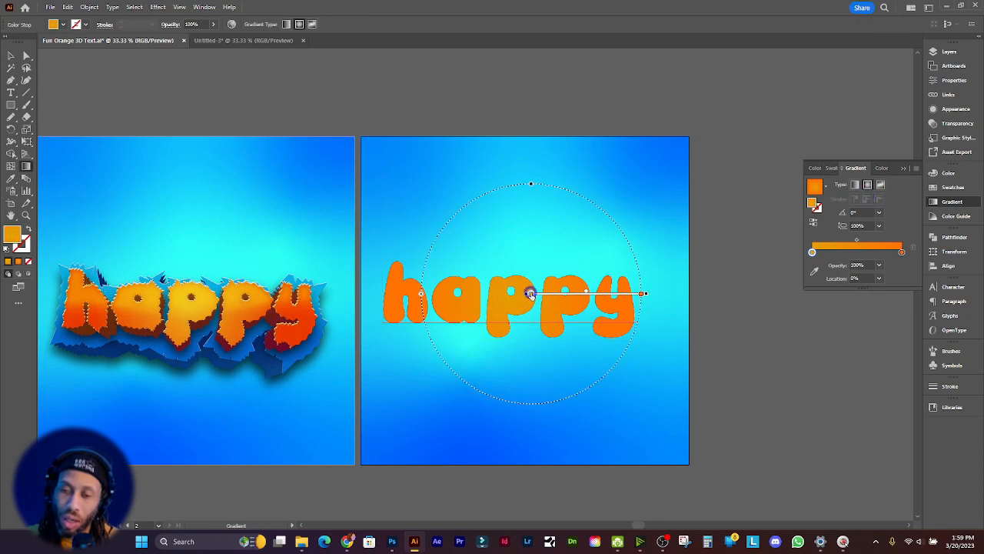
pyautogui.doubleClick(12, 233)
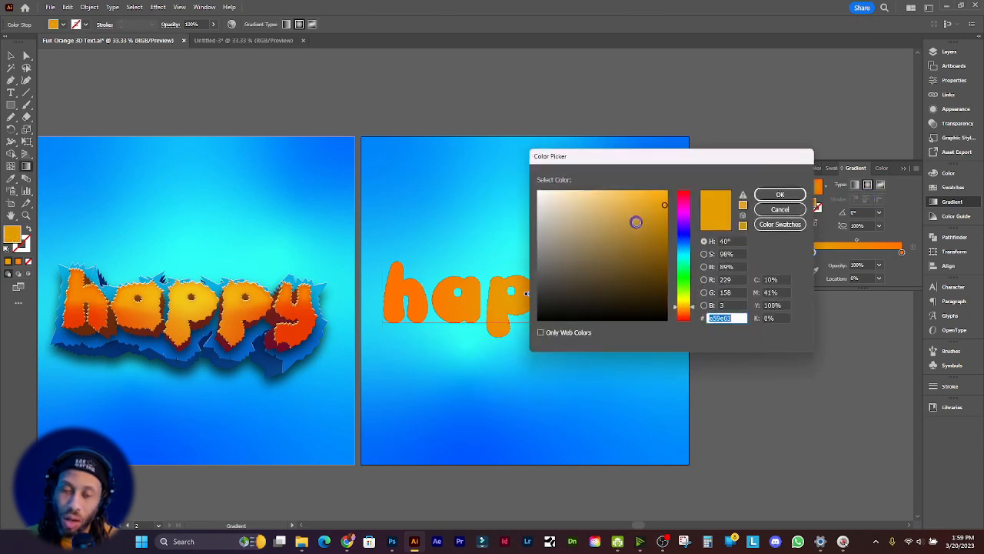
pyautogui.moveTo(653, 204)
pyautogui.mouseDown()
pyautogui.moveTo(662, 180)
pyautogui.moveTo(622, 189)
pyautogui.moveTo(668, 182)
pyautogui.mouseUp()
pyautogui.moveTo(684, 308); pyautogui.dragTo(681, 303)
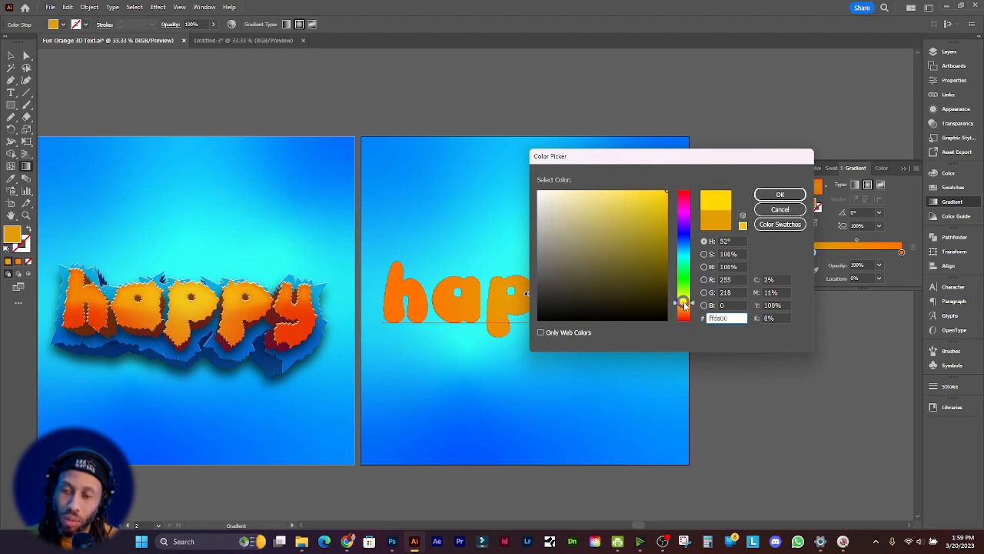
pyautogui.click(781, 193)
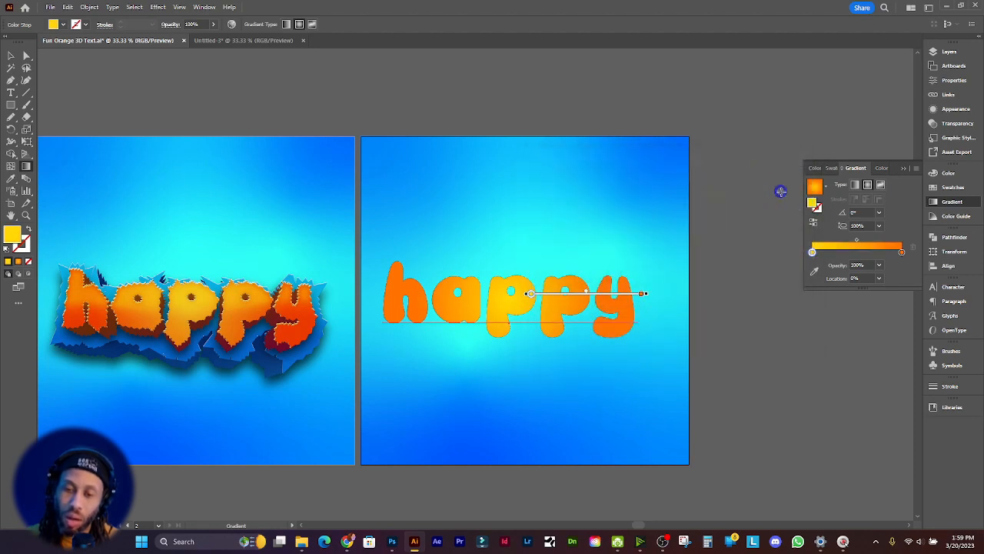
# Try to redraw the radial gradient outward from the first "p" to beyond the "y", and undo it
pyautogui.click(487, 266)
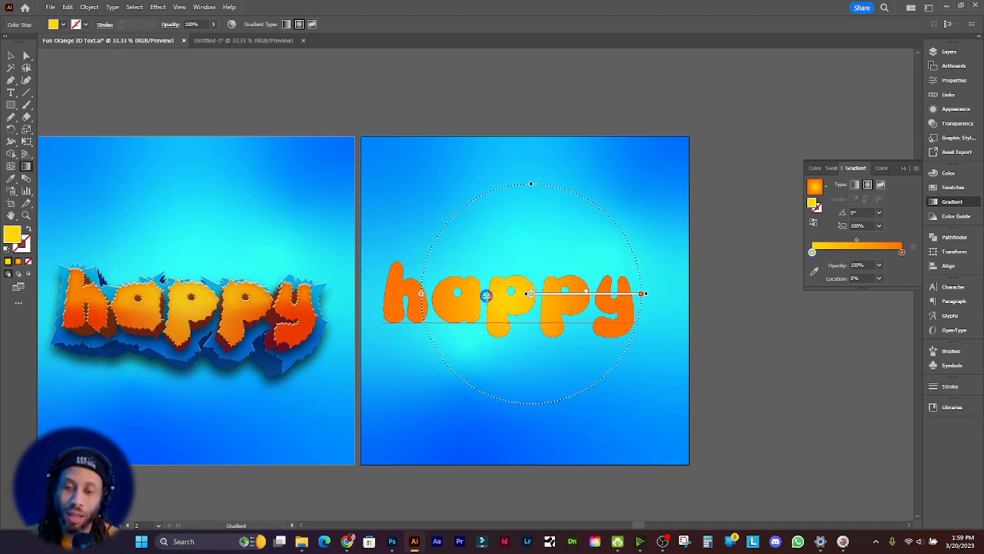
pyautogui.moveTo(505, 295); pyautogui.dragTo(681, 295)
pyautogui.press('v')
pyautogui.hotkey('ctrl', 'z')
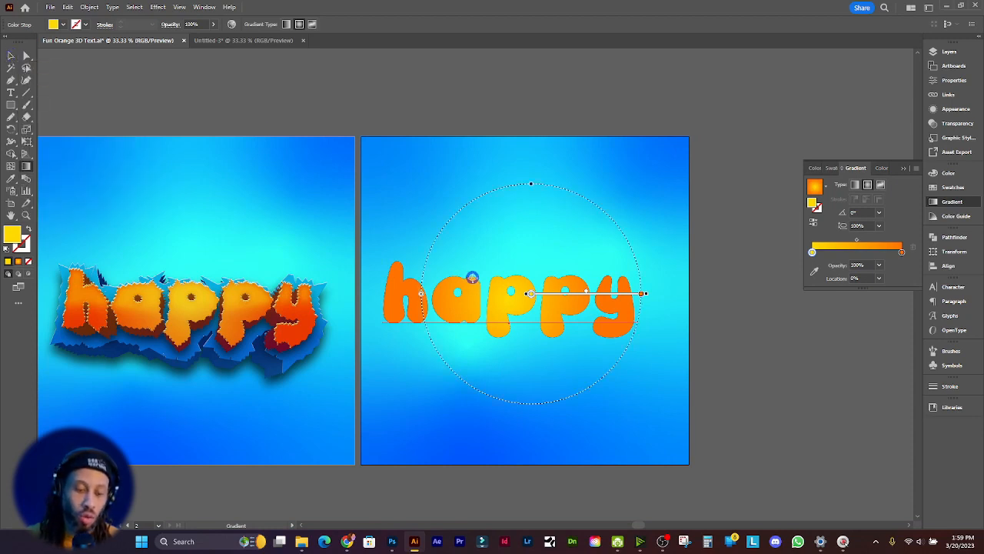
# Add a second gradient fill above the existing one in the appearance of the plain "happy" text
pyautogui.press('v')
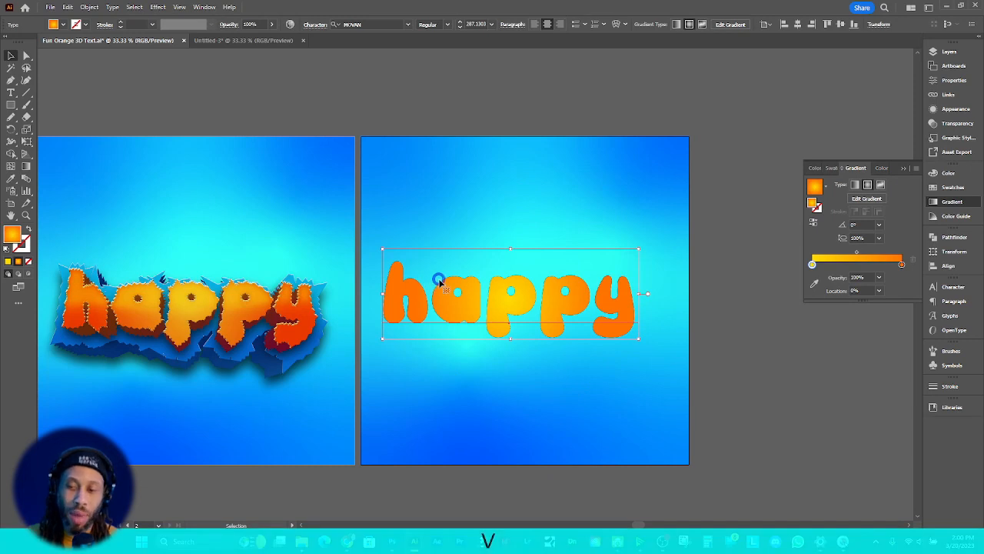
pyautogui.click(956, 112)
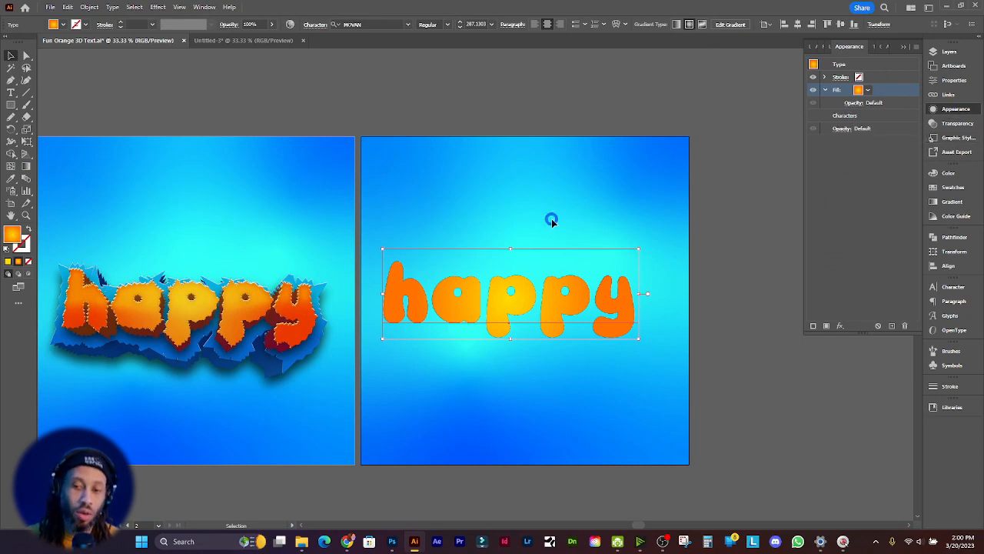
pyautogui.hscroll(1, 487, 214)
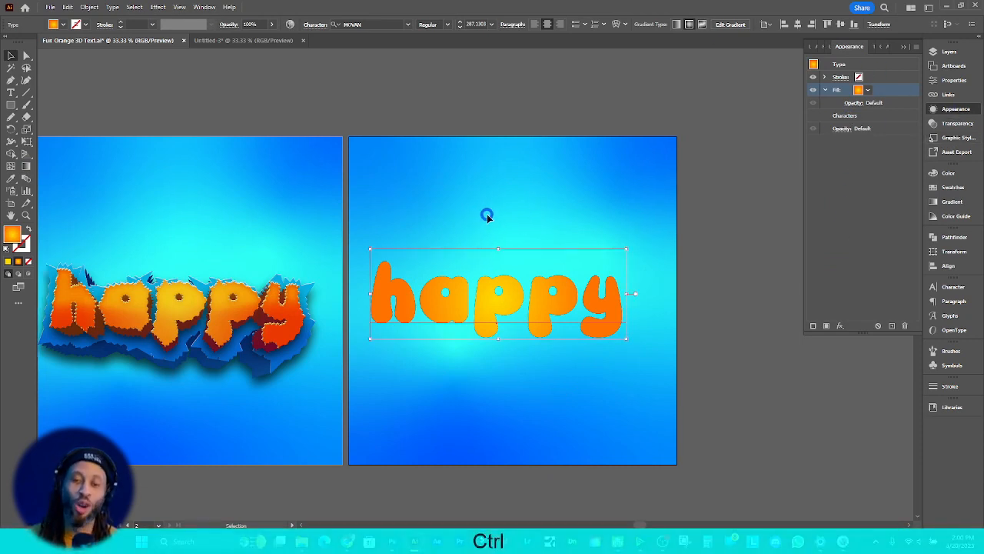
pyautogui.hscroll(-2, 487, 214)
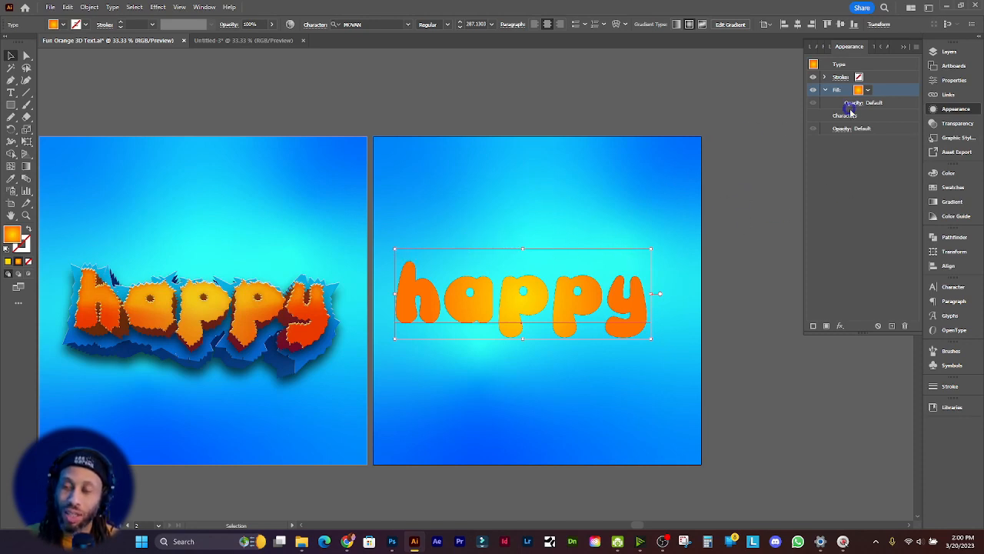
pyautogui.click(827, 326)
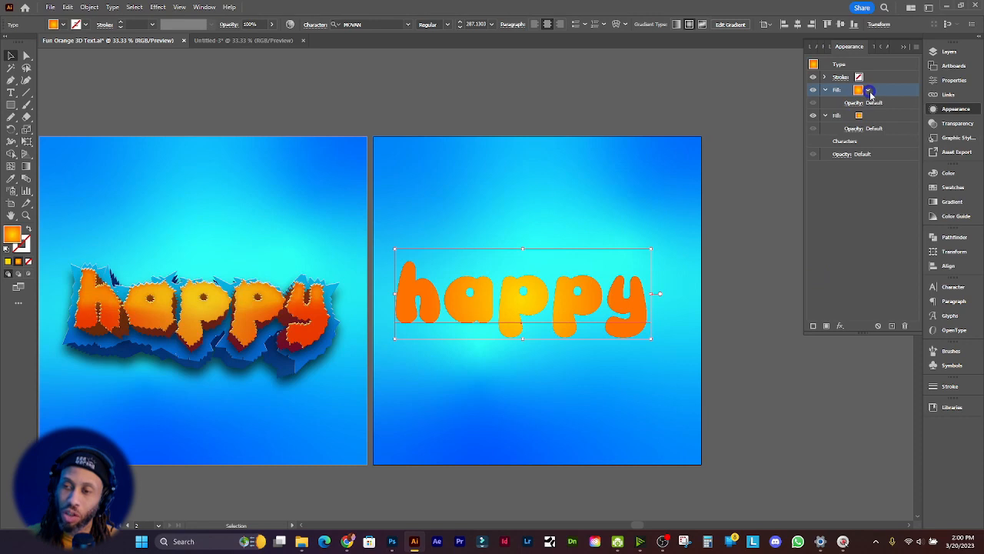
# Make the orange end stop of the upper fill's gradient fully transparent with 0% opacity
pyautogui.click(954, 202)
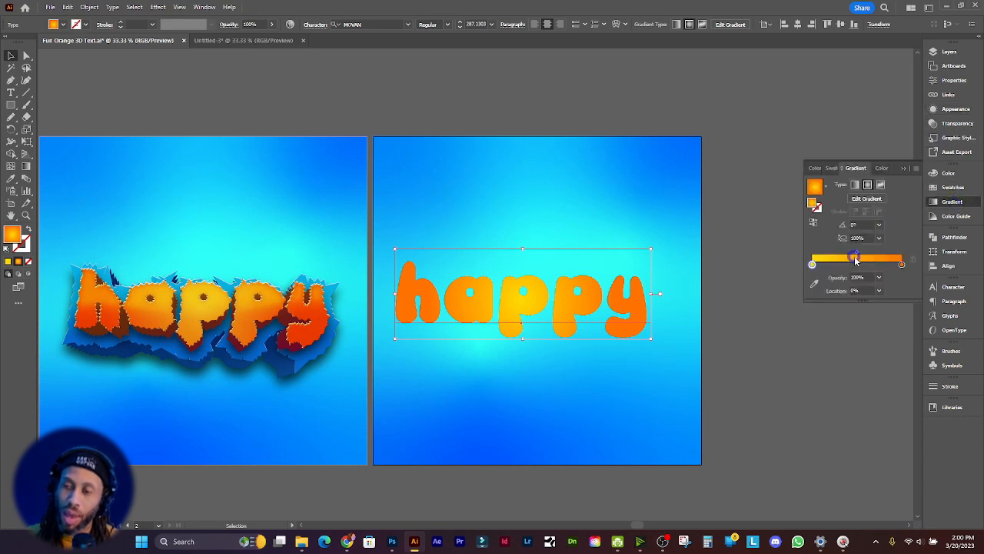
pyautogui.click(902, 265)
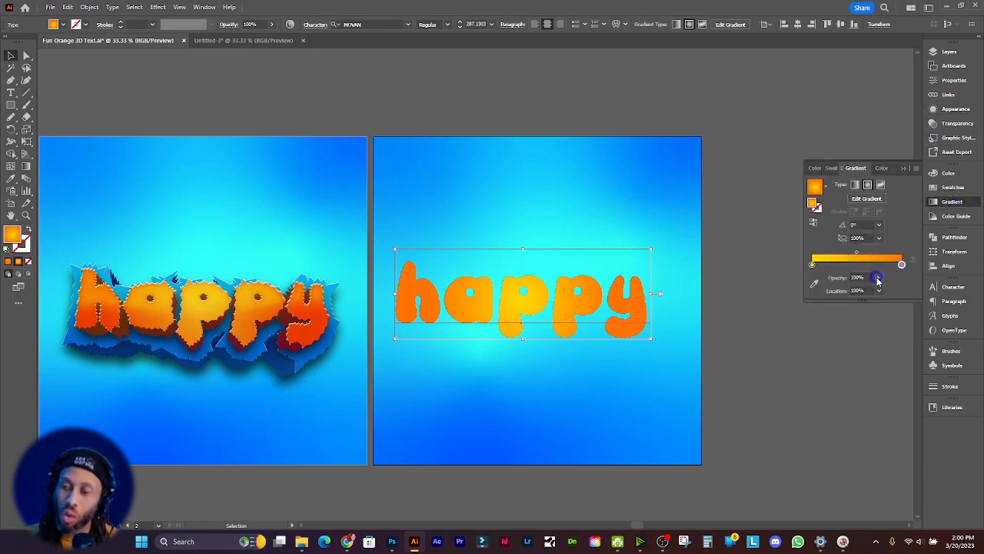
pyautogui.click(880, 280)
pyautogui.click(892, 291)
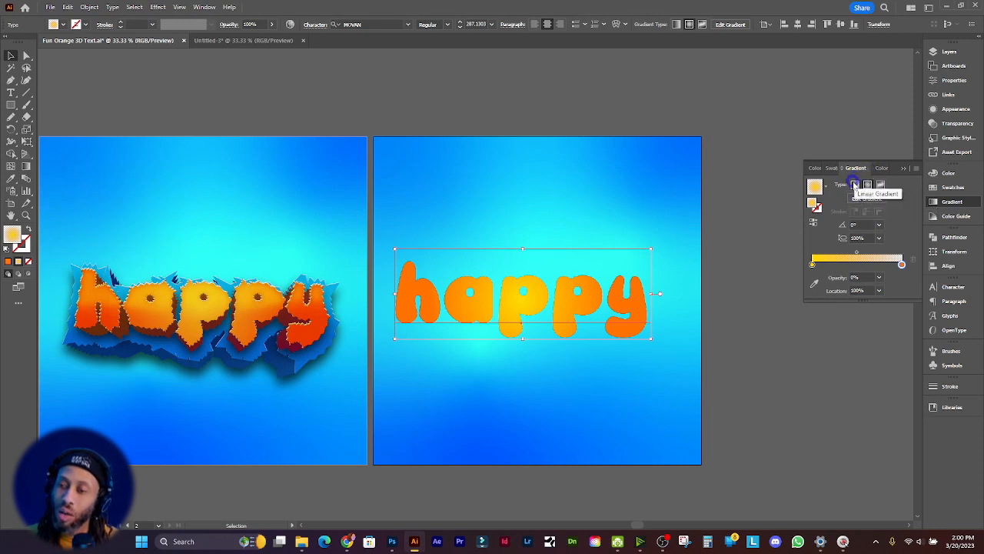
# Make the upper fill's gradient linear and redraw it vertically at -90°, from the top of the letters down to their bottom
pyautogui.click(855, 185)
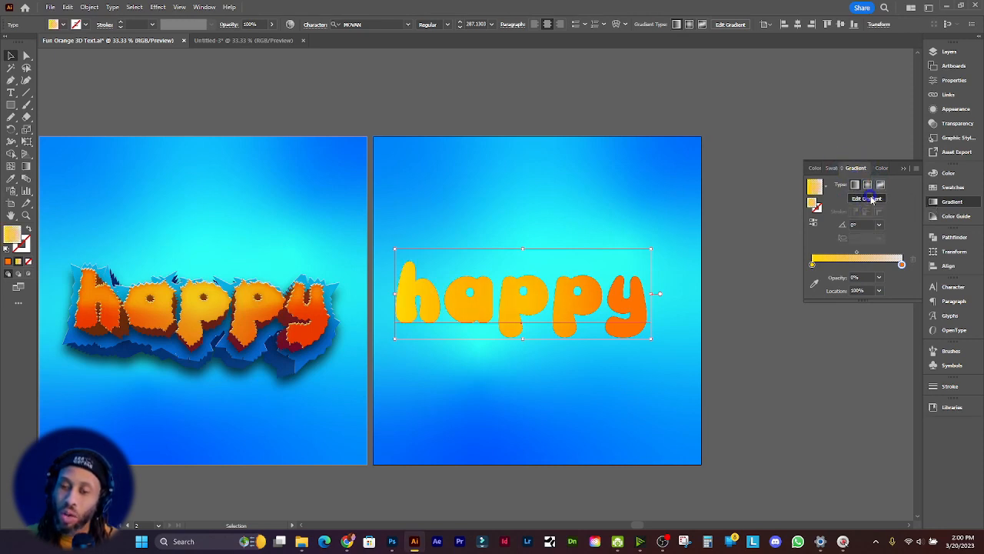
pyautogui.click(868, 211)
pyautogui.moveTo(529, 257); pyautogui.dragTo(532, 333)
pyautogui.hscroll(1, 548, 275)
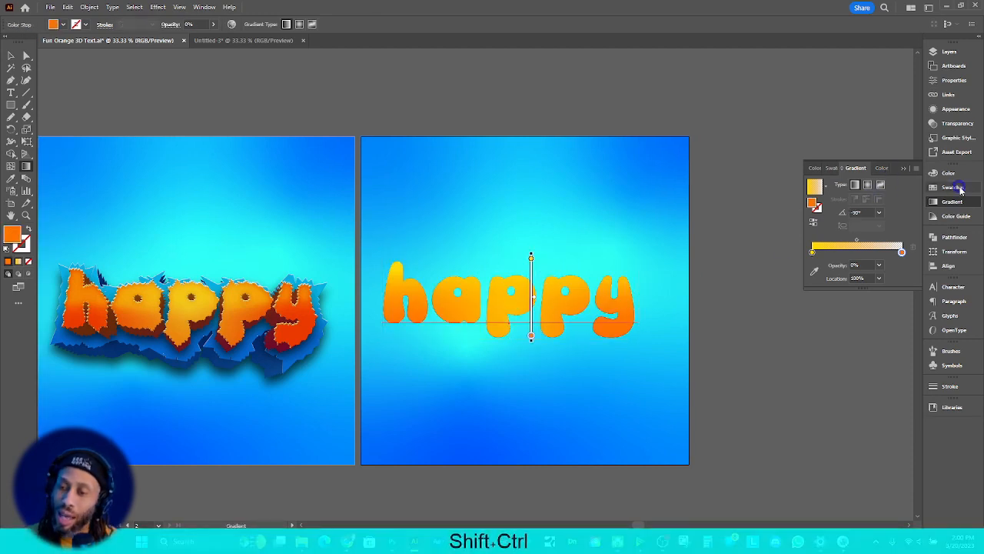
pyautogui.click(10, 57)
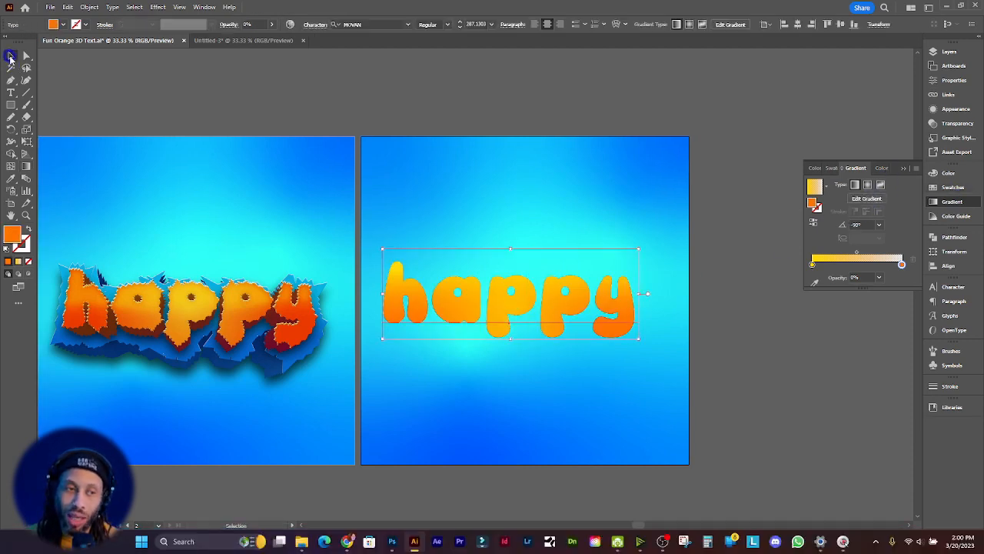
# Set the blending mode of the upper yellow-to-transparent fill to Color Dodge
pyautogui.click(954, 109)
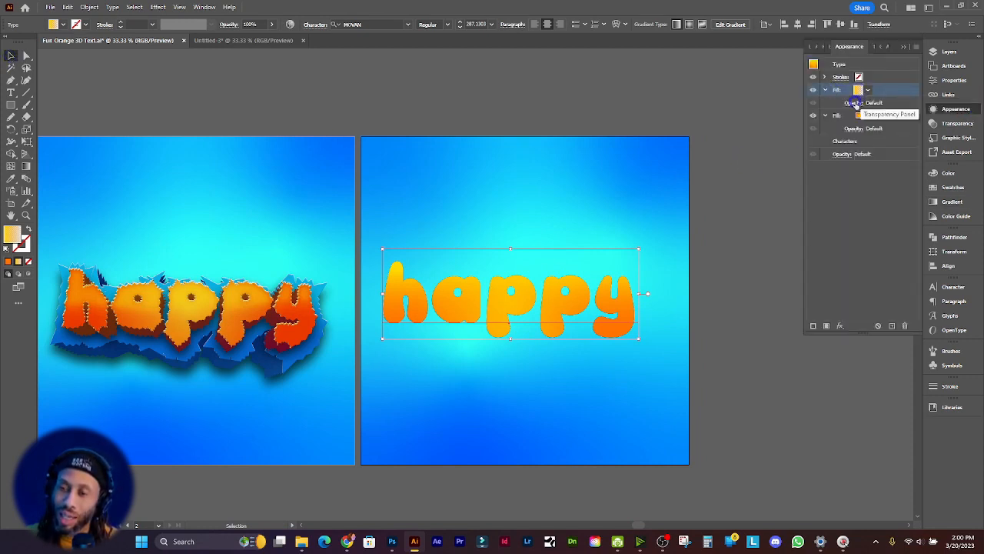
pyautogui.click(856, 103)
pyautogui.click(769, 122)
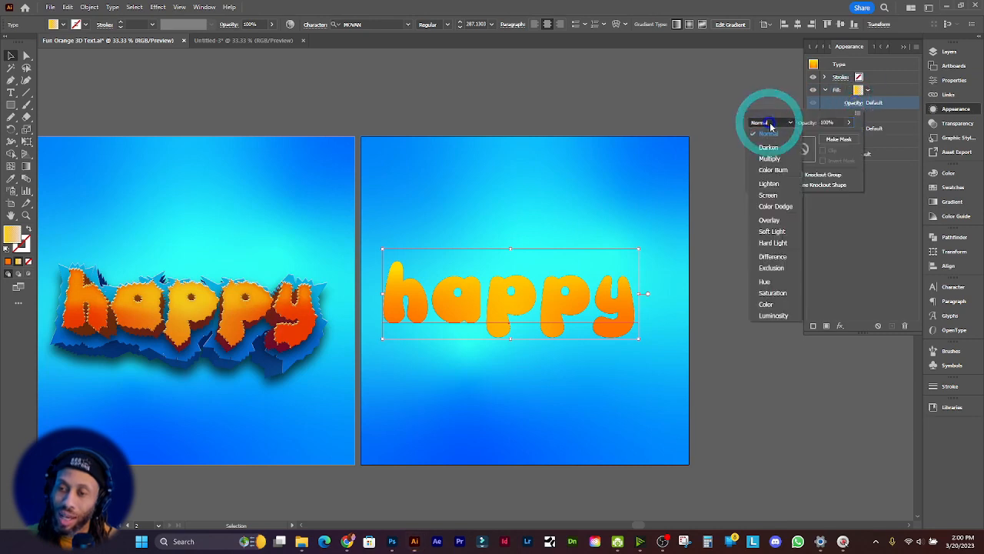
pyautogui.click(775, 206)
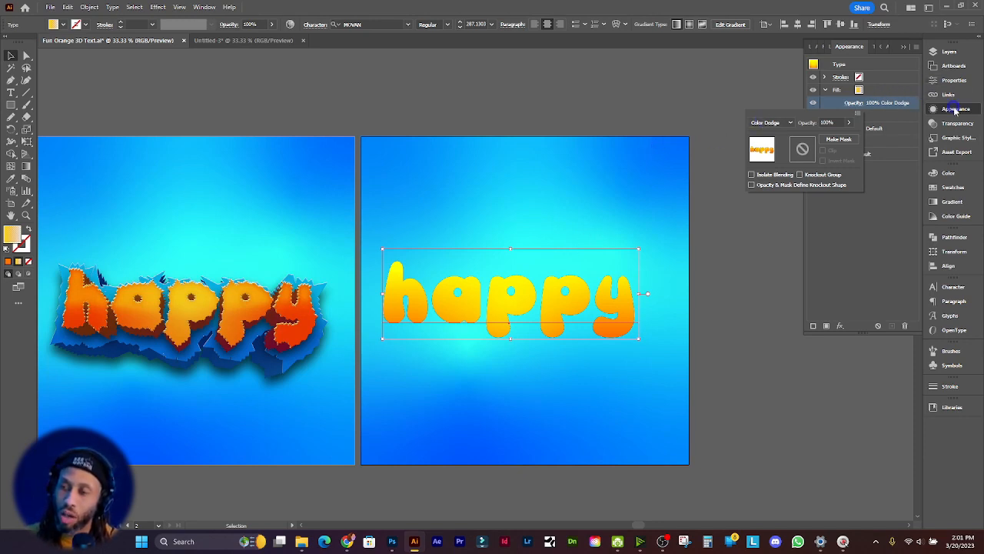
# Apply a Gaussian Blur with a 15-pixel radius to the upper Color Dodge fill
pyautogui.click(885, 91)
pyautogui.click(886, 91)
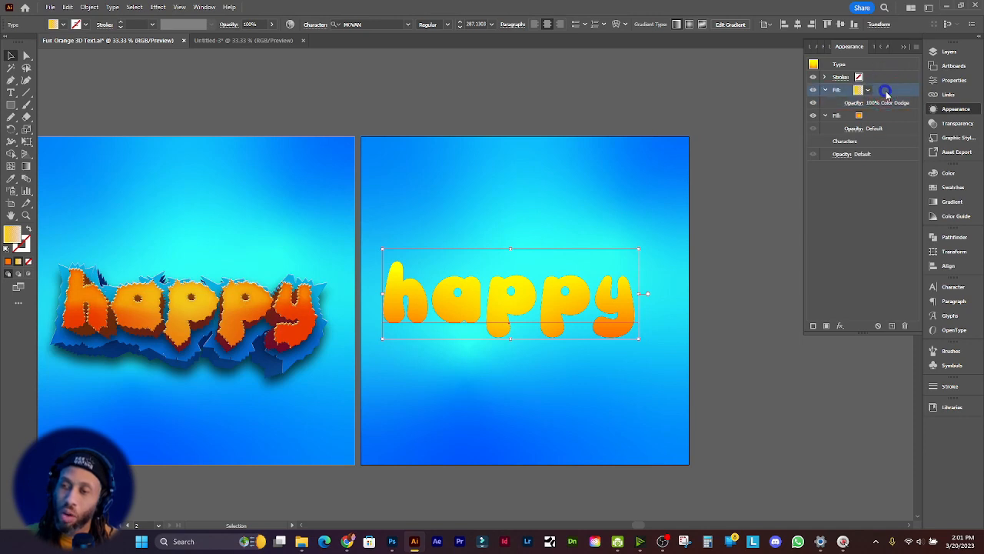
pyautogui.click(839, 326)
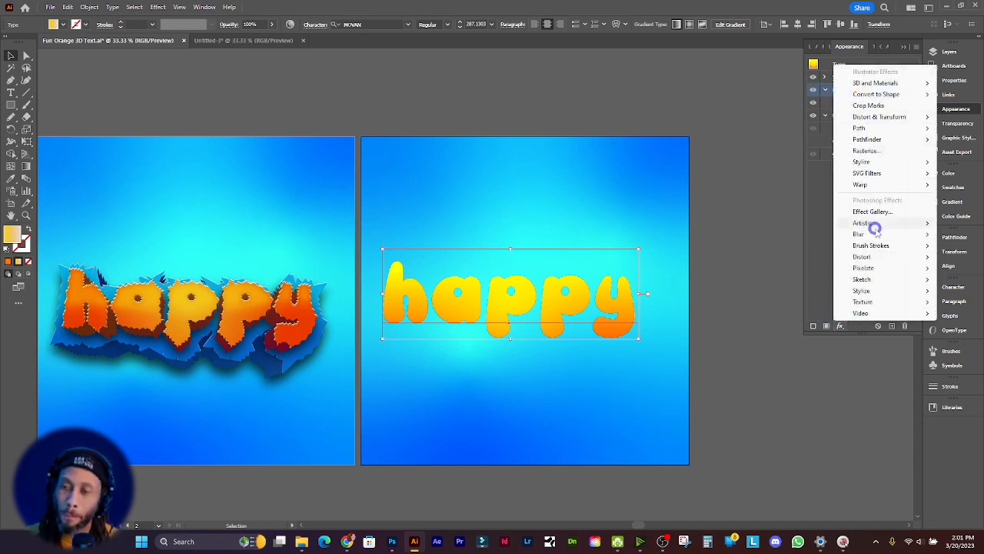
pyautogui.moveTo(872, 232)
pyautogui.click(791, 233)
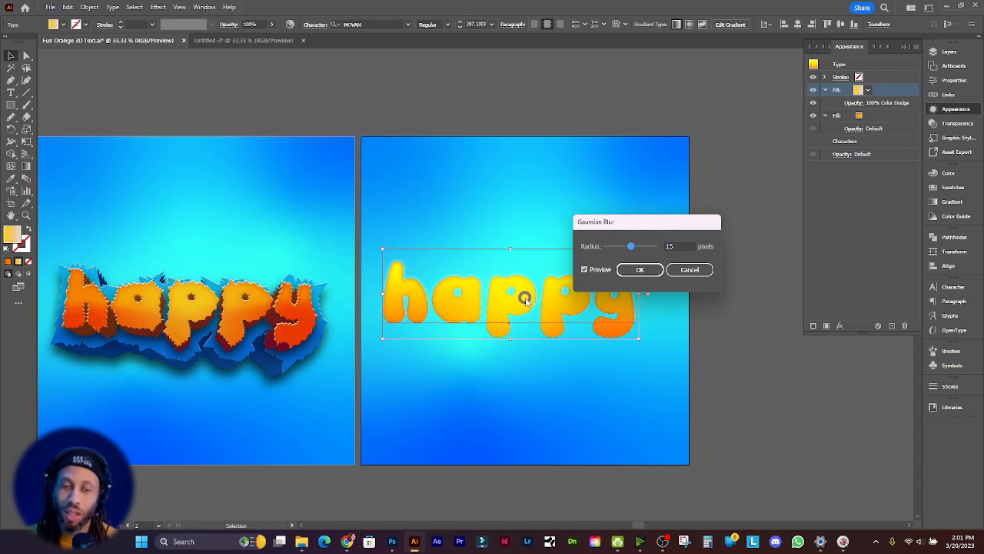
pyautogui.click(630, 269)
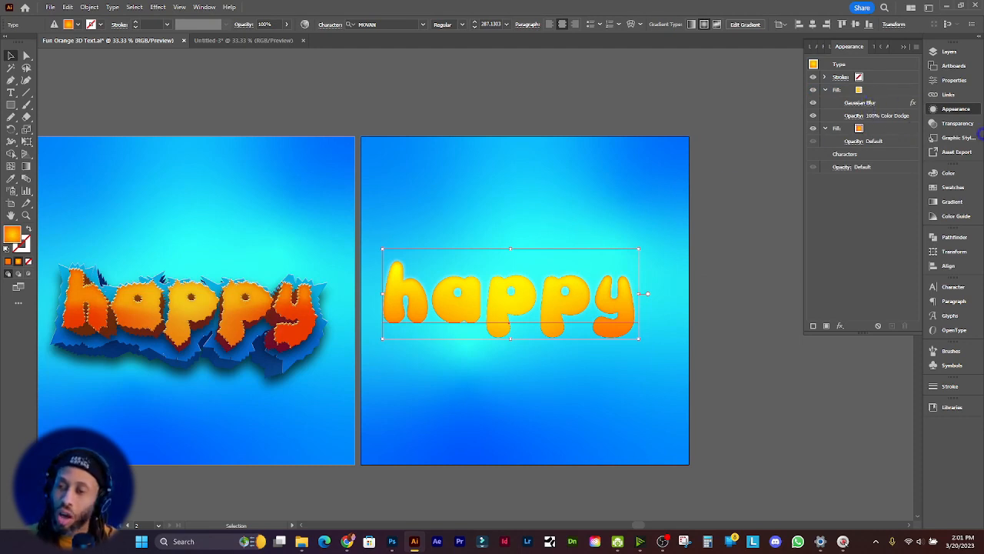
# Try a shorter vertical gradient on the blurred upper fill, from the top of the letters to their middle, and undo it
pyautogui.click(953, 201)
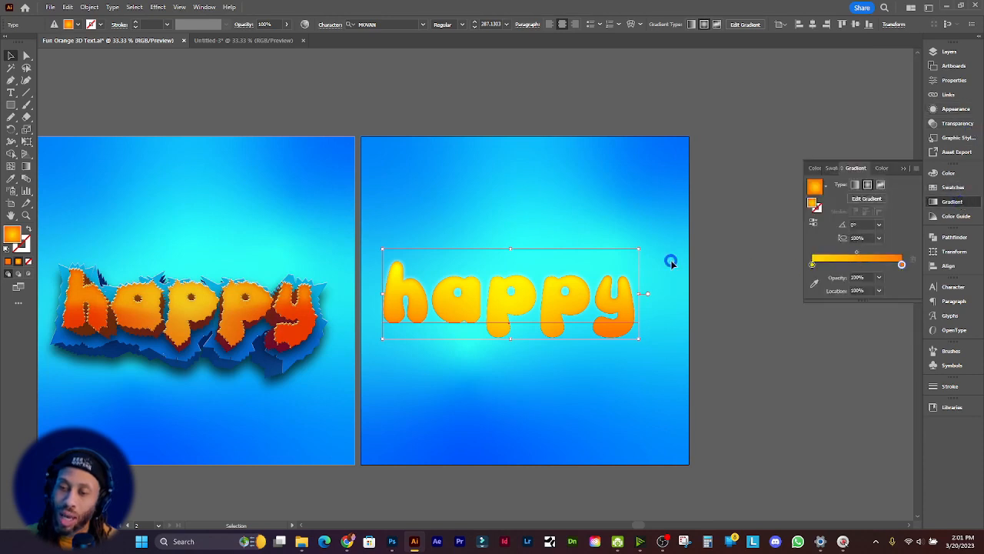
pyautogui.click(867, 199)
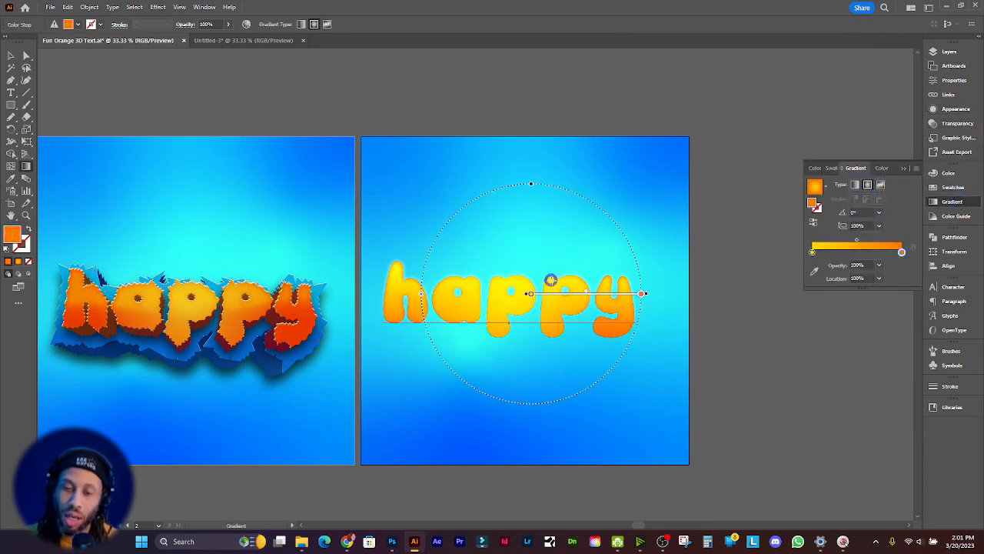
pyautogui.click(966, 112)
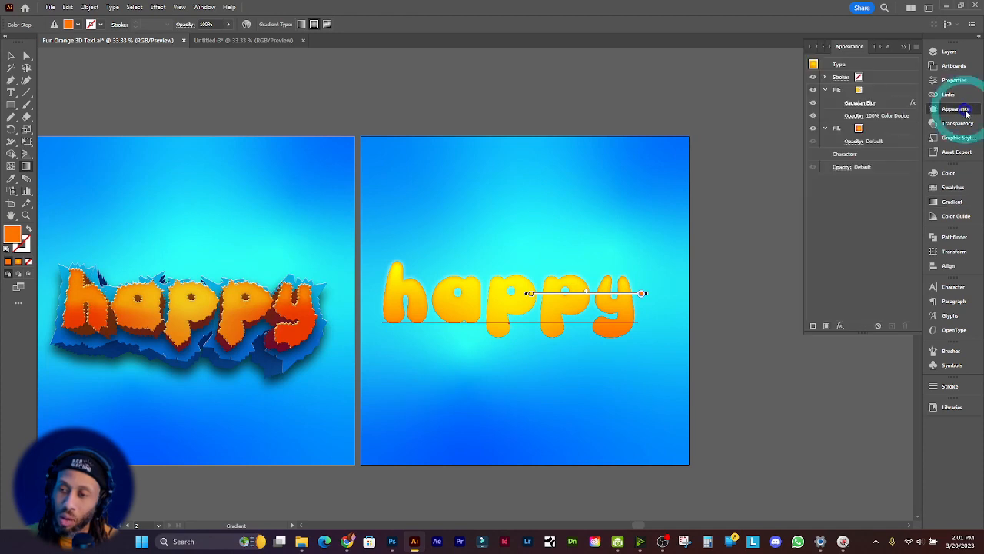
pyautogui.click(875, 90)
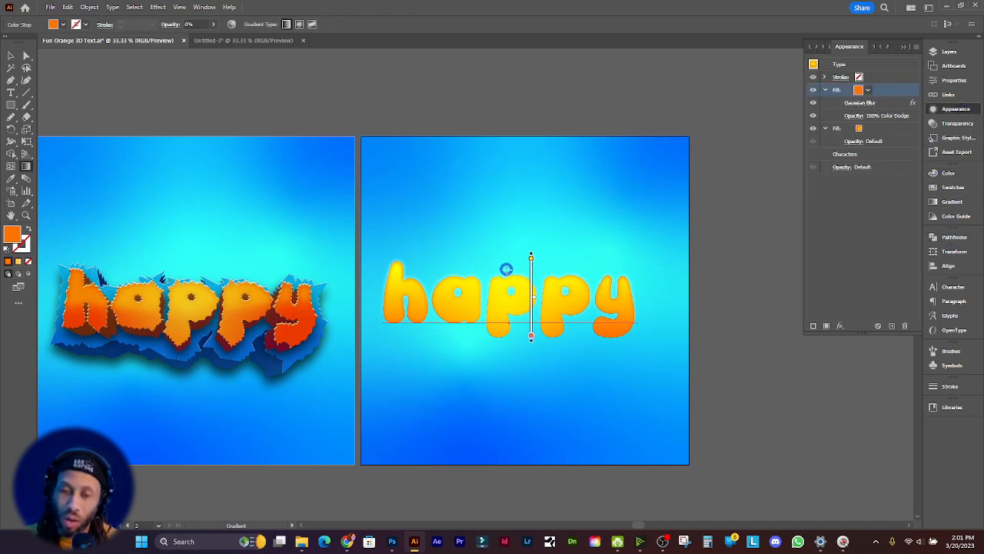
pyautogui.moveTo(503, 264); pyautogui.dragTo(504, 295)
pyautogui.hotkey('ctrl', 'z')
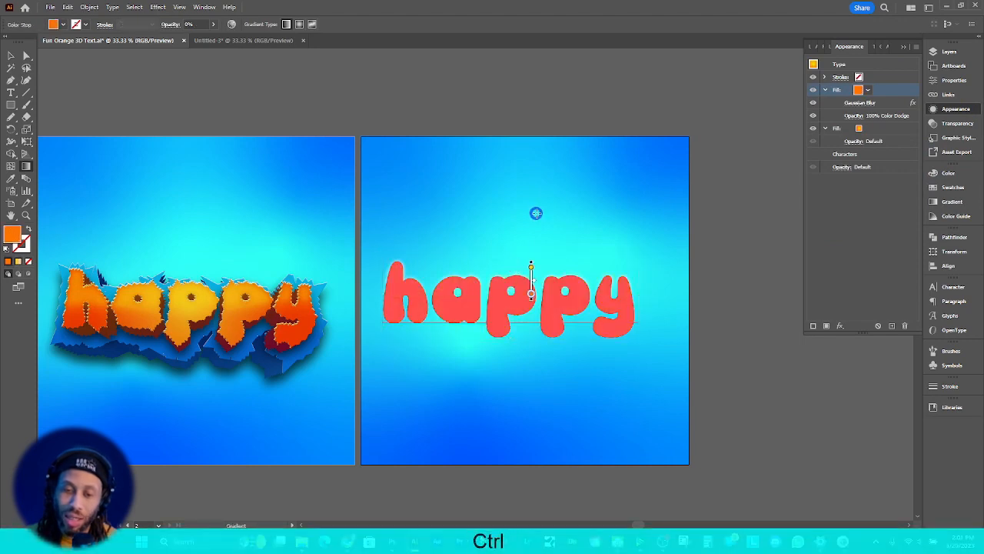
# Leave the gradient editing with the text selected and collapse both fill entries in its appearance
pyautogui.click(9, 55)
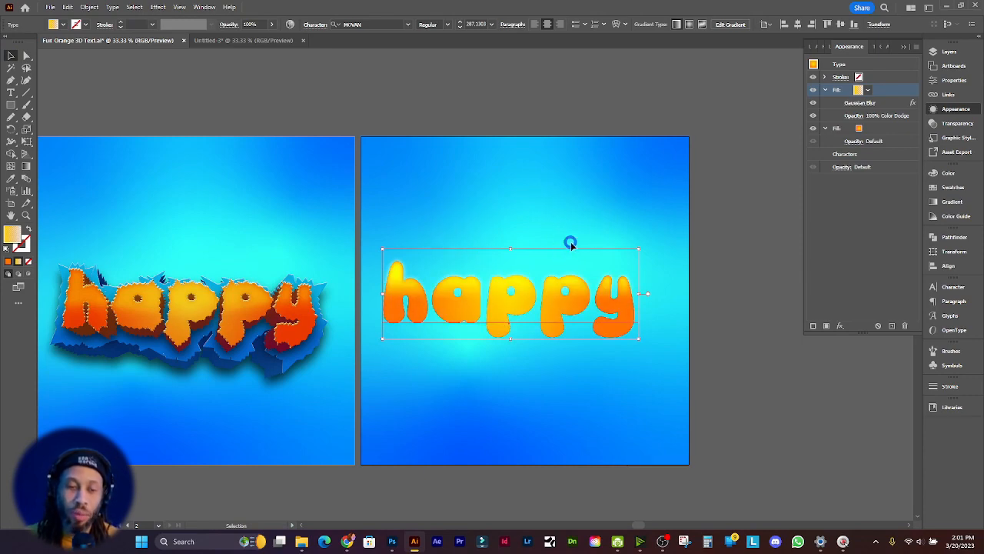
pyautogui.scroll(4, 273, 240)
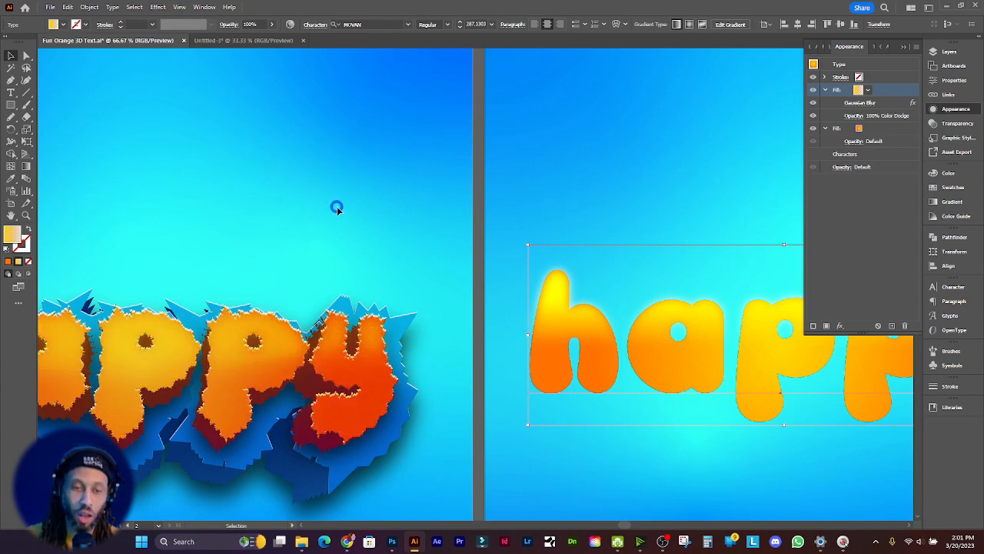
pyautogui.scroll(-1, 336, 205)
pyautogui.hscroll(5, 358, 193)
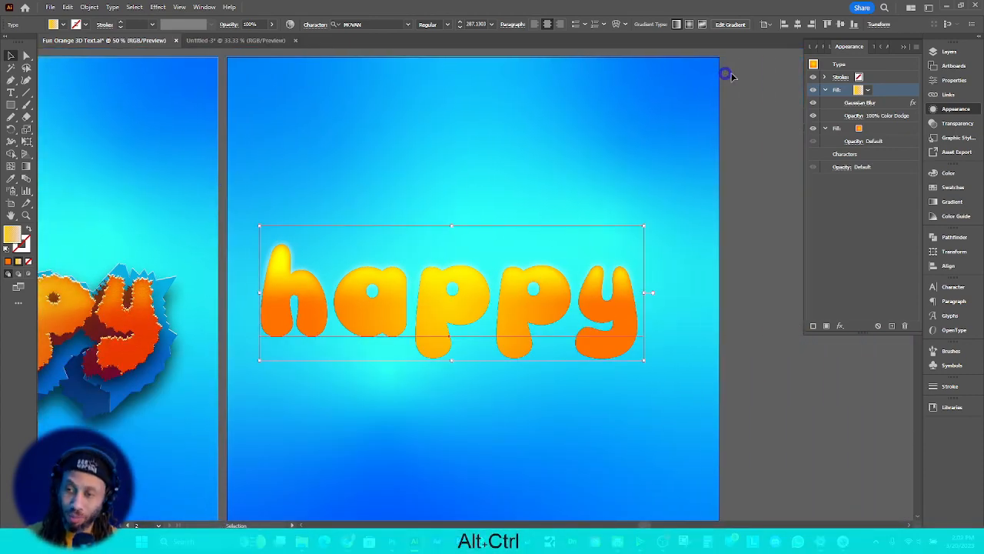
pyautogui.click(826, 128)
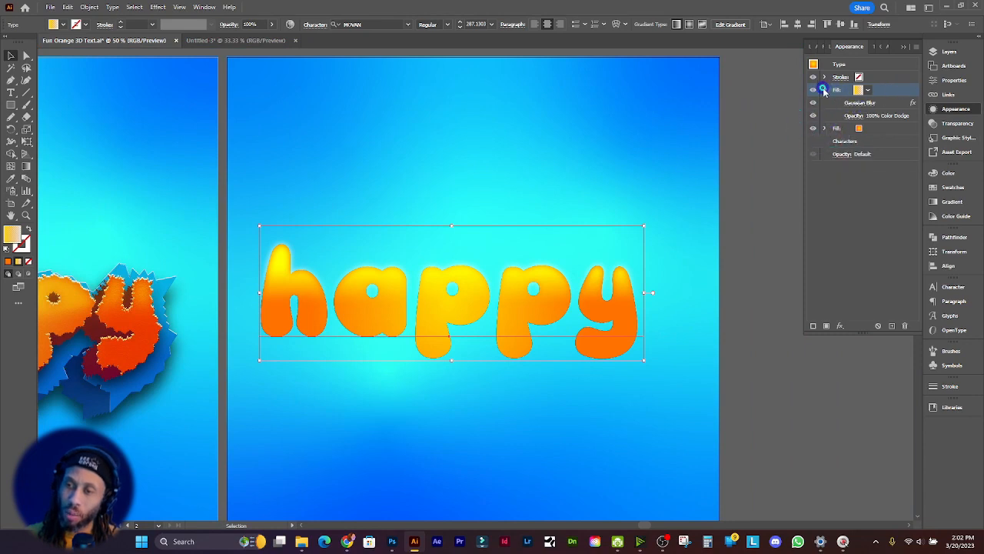
pyautogui.click(824, 90)
# Add a third fill beneath the two gradient fills of the text and colour it white
pyautogui.click(869, 116)
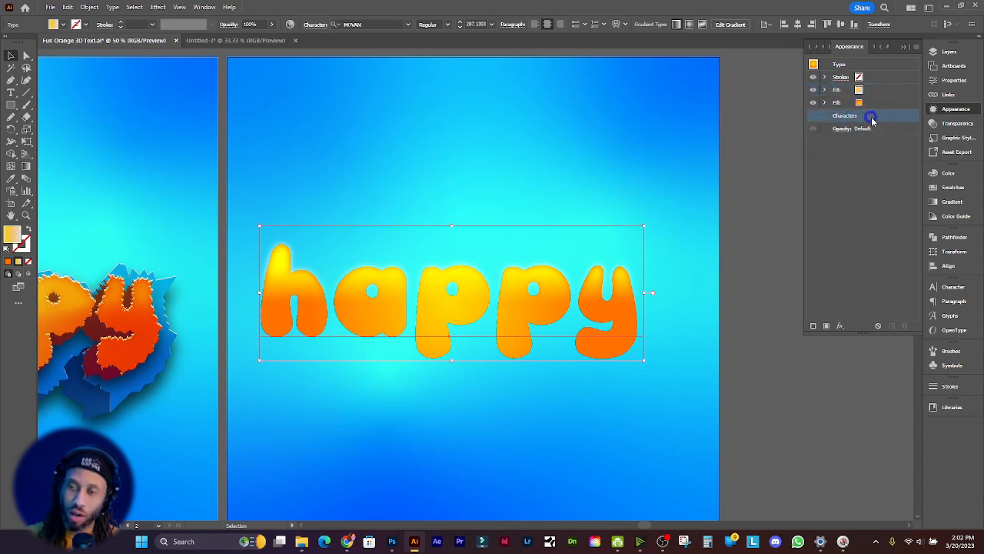
pyautogui.hscroll(-1, 502, 189)
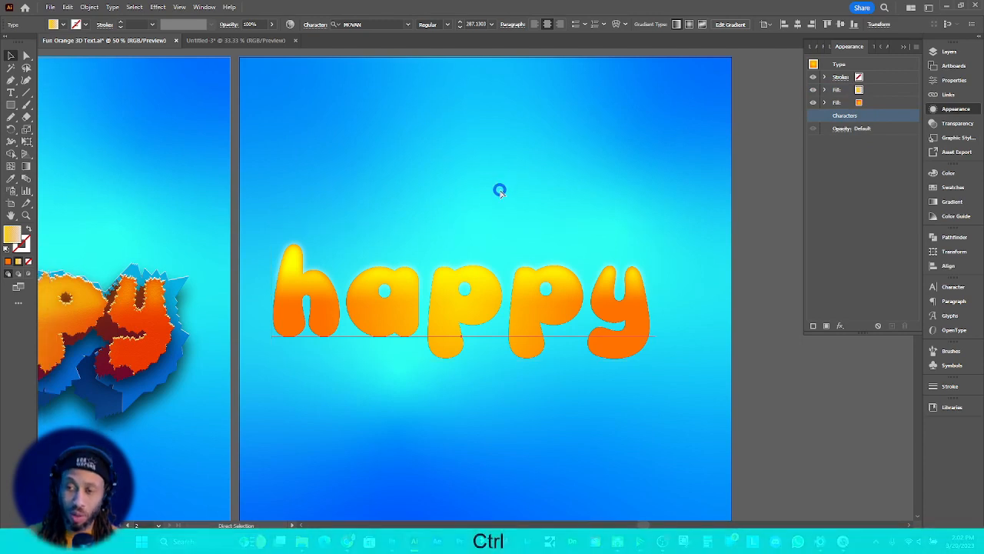
pyautogui.hscroll(1, 499, 191)
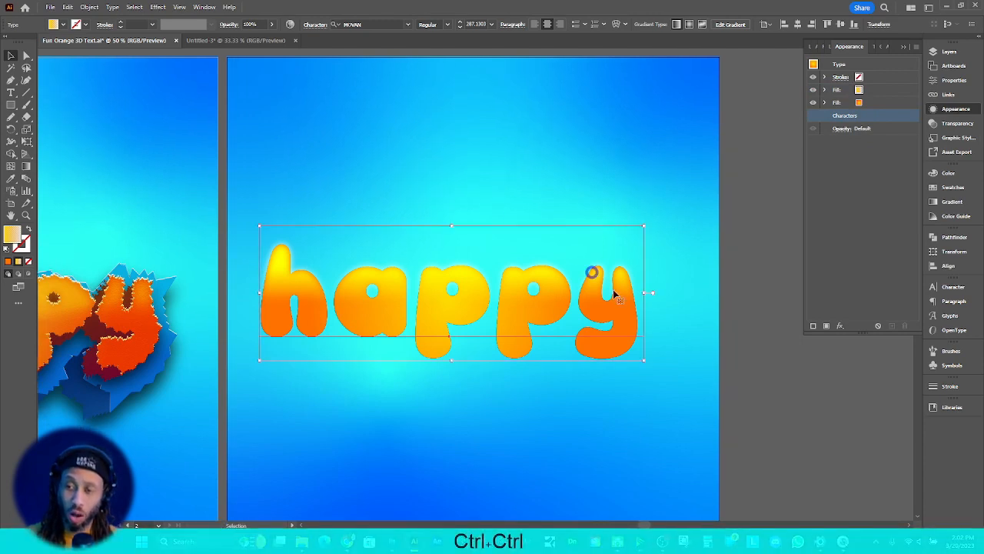
pyautogui.click(825, 326)
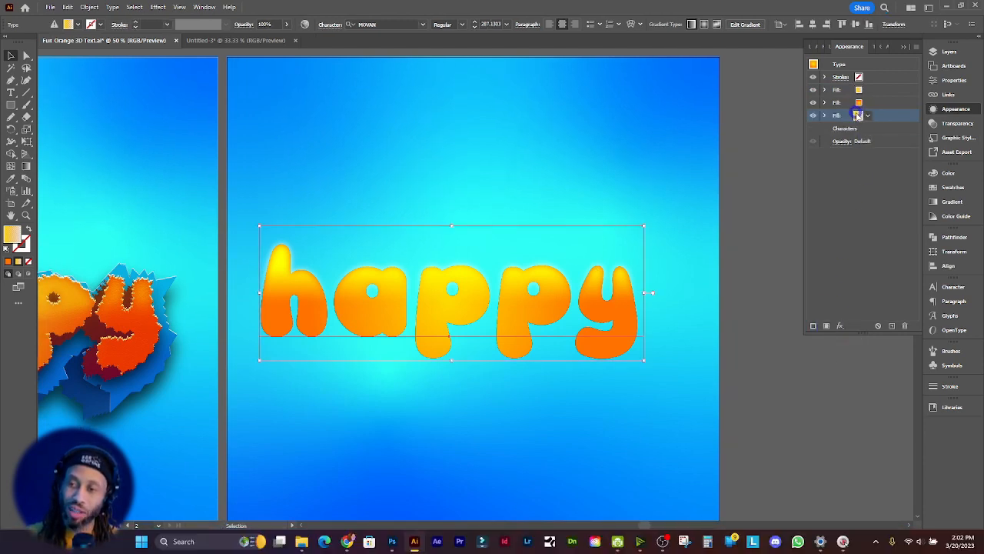
pyautogui.click(858, 115)
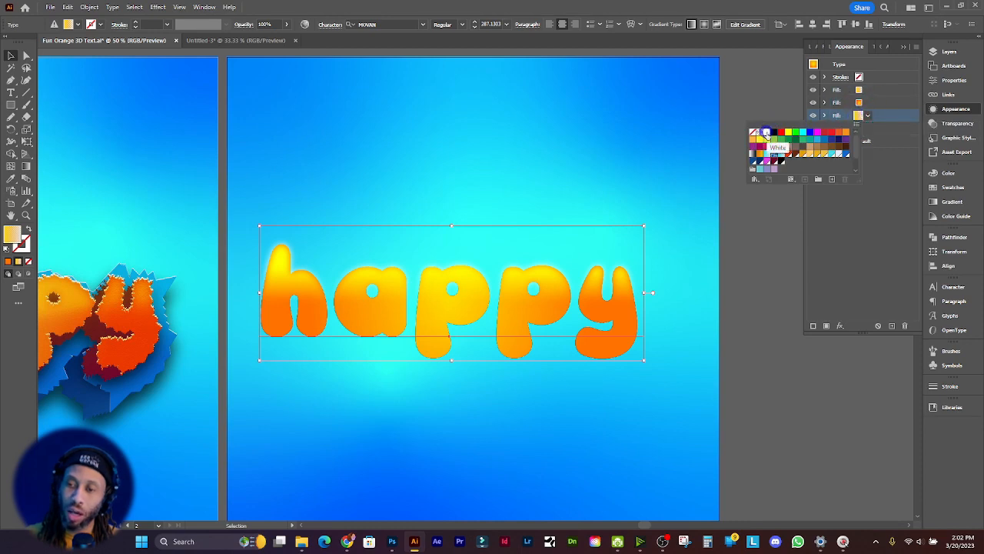
pyautogui.click(766, 133)
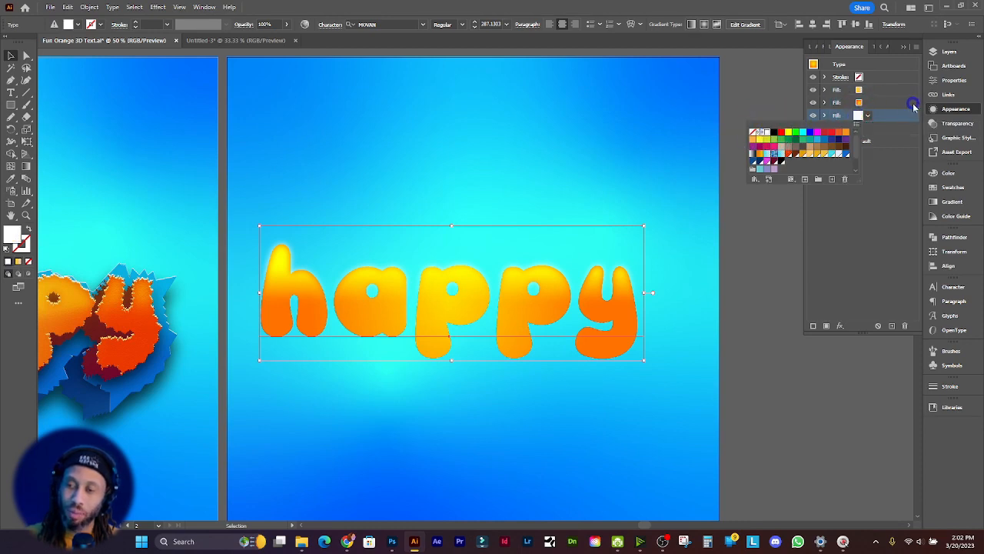
pyautogui.click(900, 116)
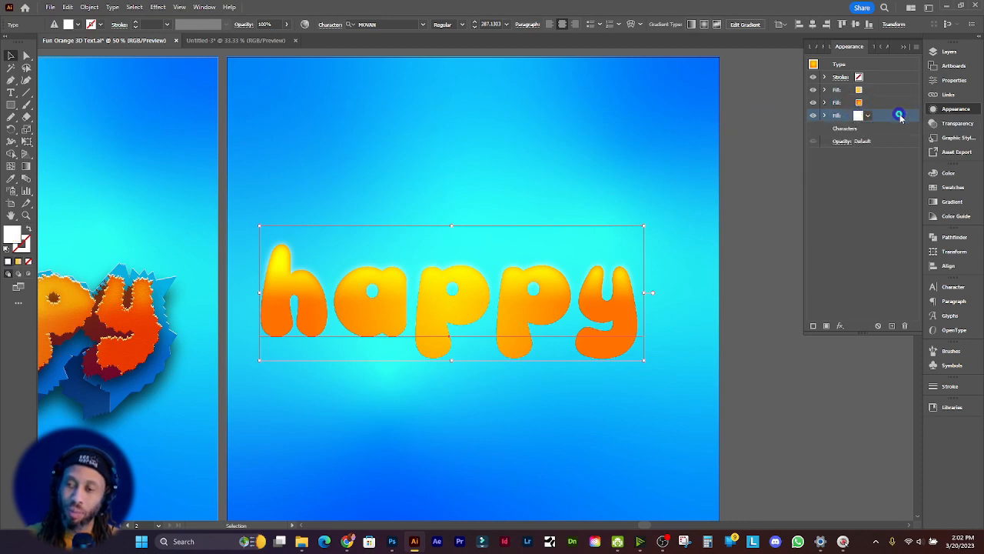
# Add a Transform effect to the white fill with a vertical move of -0.05 in
pyautogui.click(840, 326)
pyautogui.moveTo(864, 117)
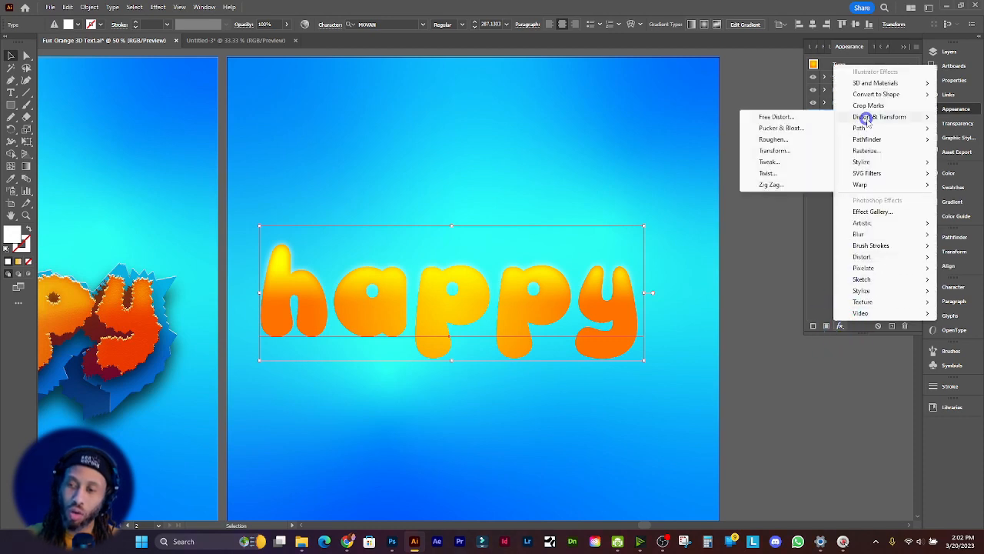
pyautogui.click(780, 152)
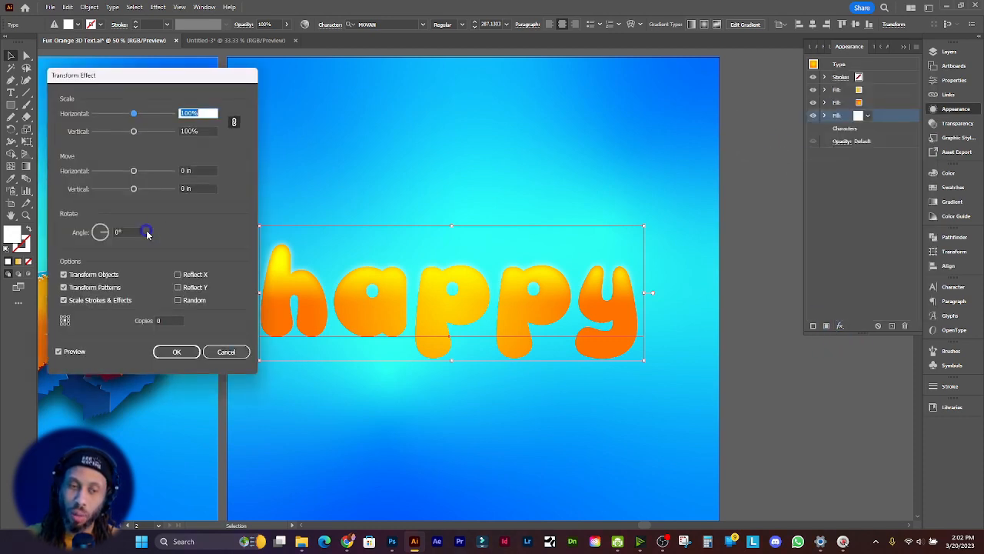
pyautogui.click(203, 188)
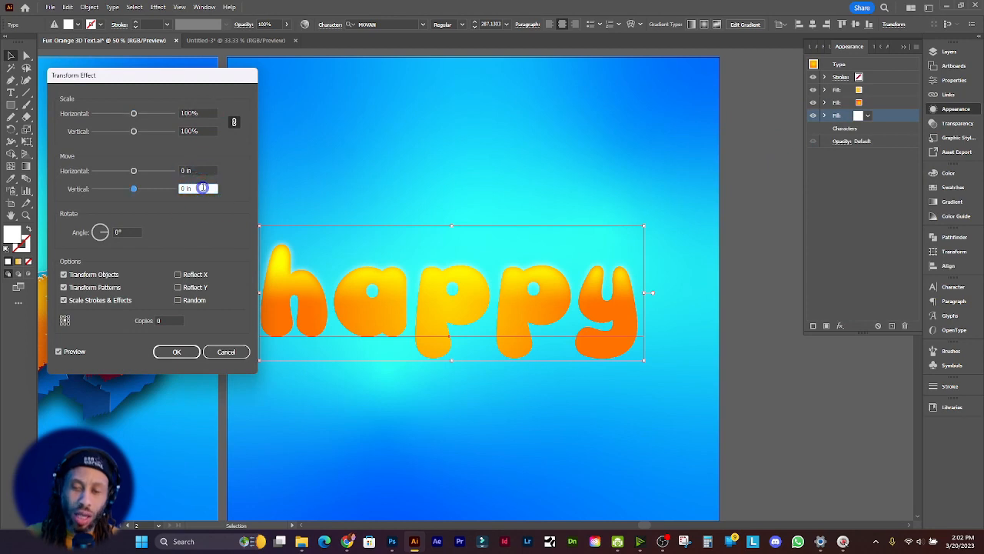
pyautogui.press('Down')
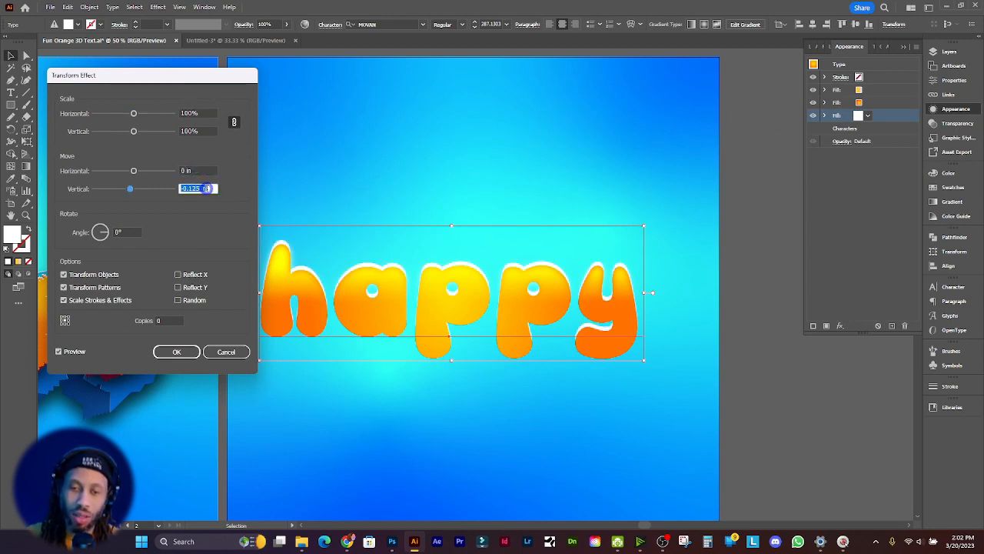
pyautogui.moveTo(209, 188); pyautogui.dragTo(166, 193)
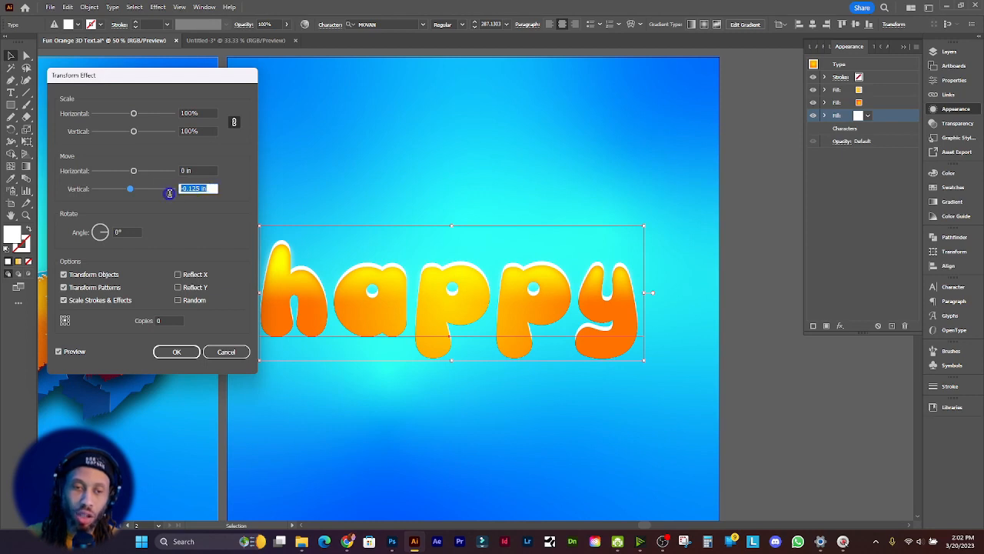
pyautogui.write('-0.05')
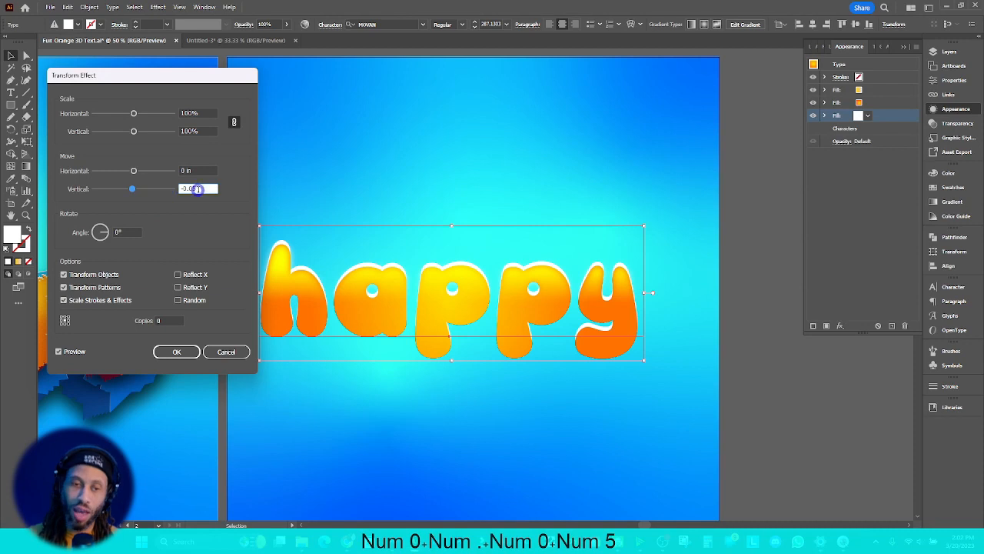
# Set the white fill's horizontal move to 0.02 in and apply the Transform effect
pyautogui.click(206, 170)
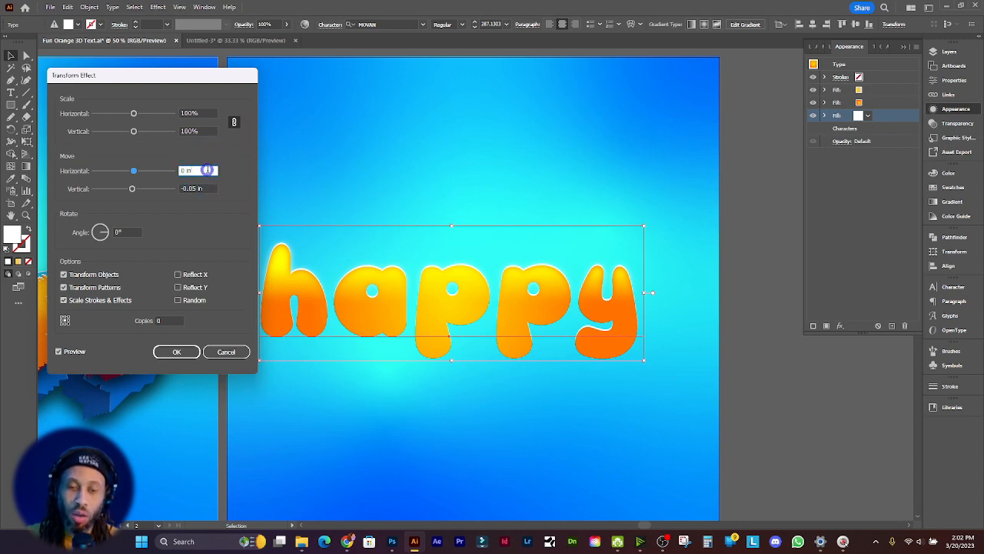
pyautogui.press('Up')
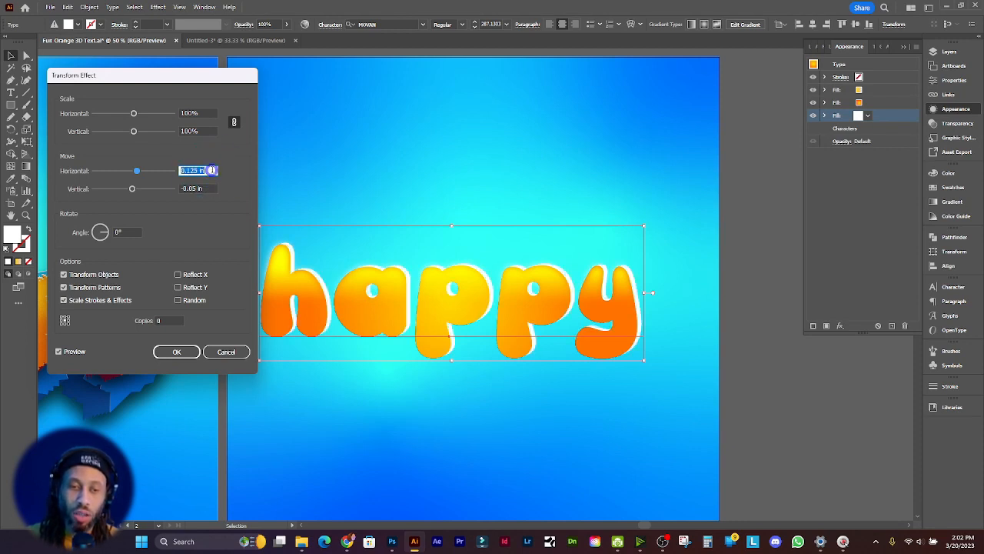
pyautogui.write('0.0')
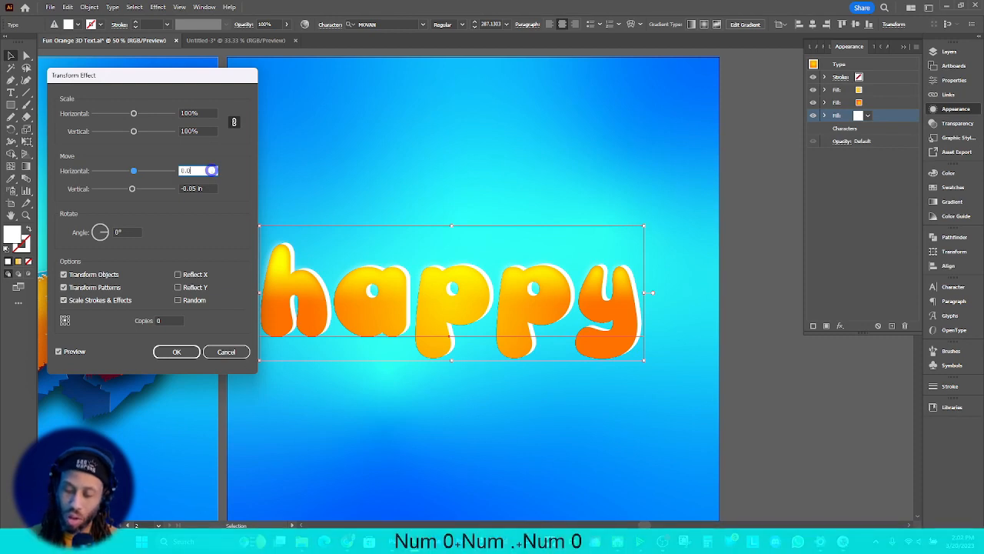
pyautogui.write('2')
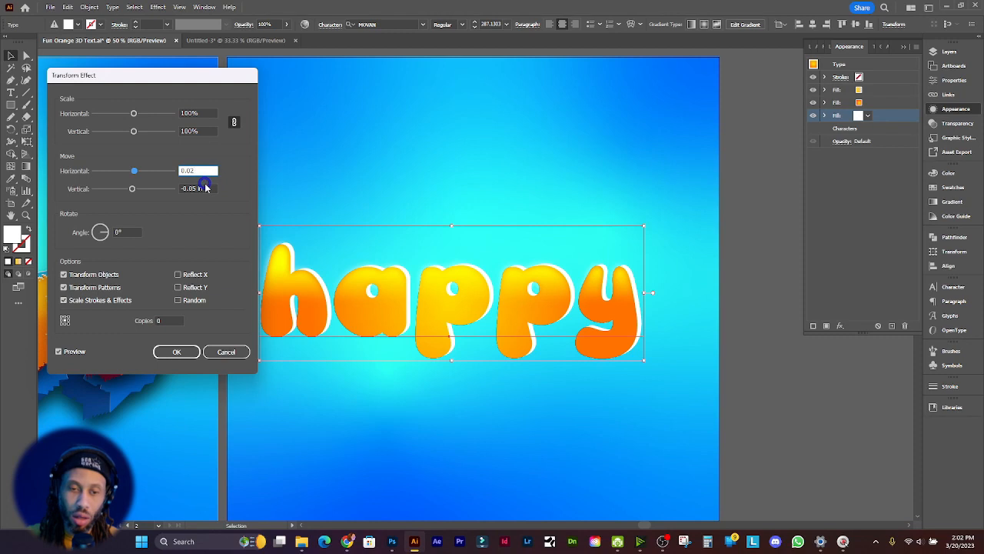
pyautogui.press('Tab')
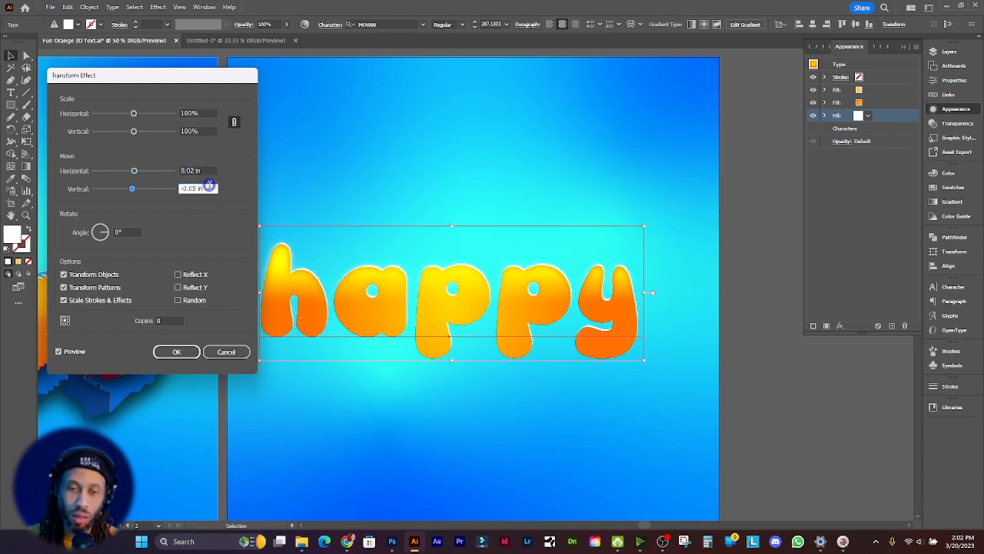
pyautogui.click(187, 352)
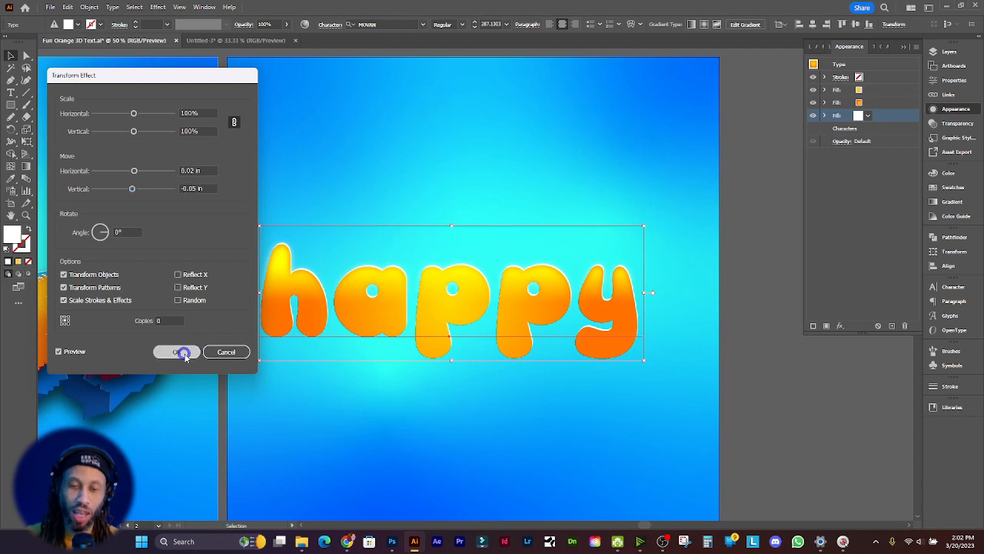
# Reopen the white fill's Transform effect to review its move and copies settings
pyautogui.hscroll(1, 428, 147)
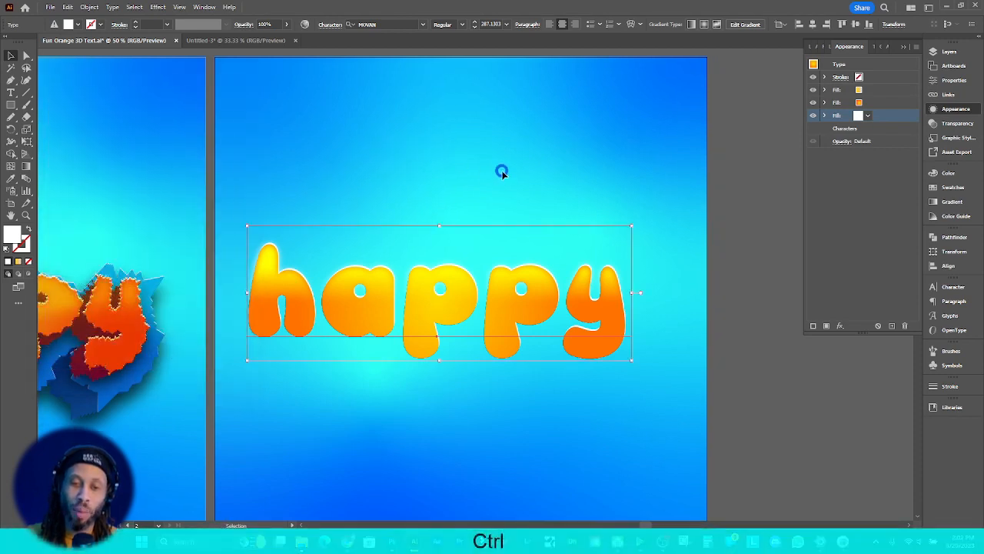
pyautogui.click(824, 115)
pyautogui.click(857, 129)
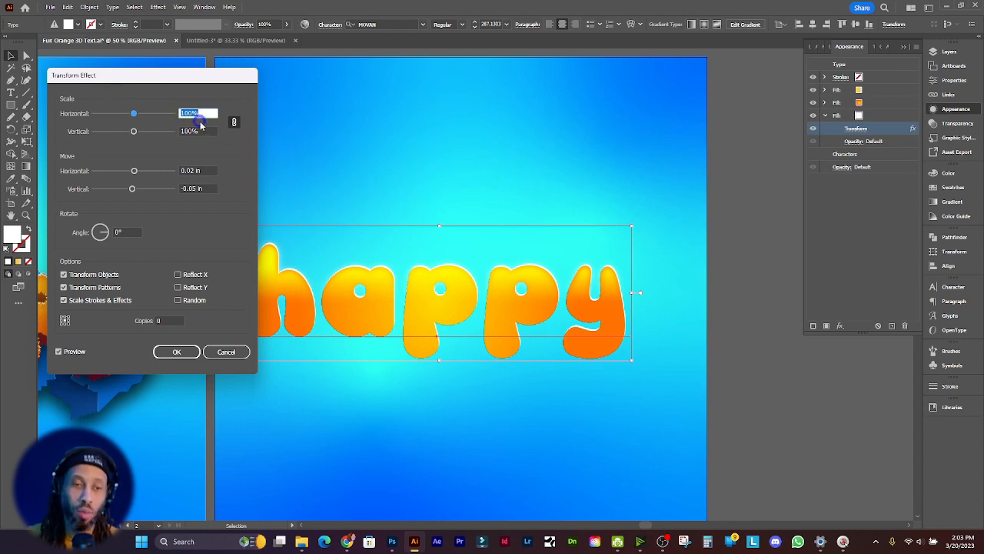
pyautogui.doubleClick(189, 189)
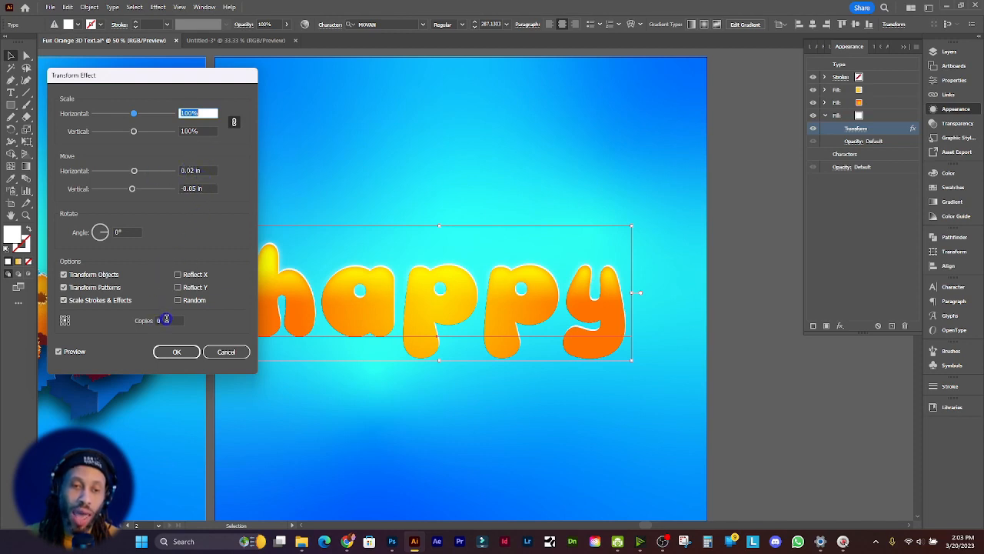
pyautogui.click(175, 352)
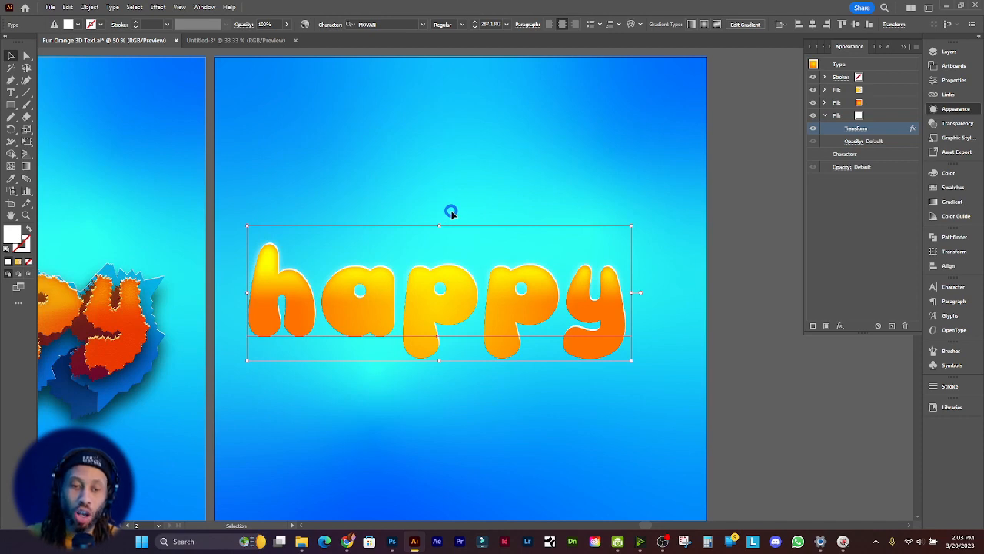
# Add another fill beneath the white one and colour it with the orange-red swatch from the last colour group
pyautogui.keyDown('alt'); pyautogui.scroll(-1, 470, 209); pyautogui.keyUp('alt')
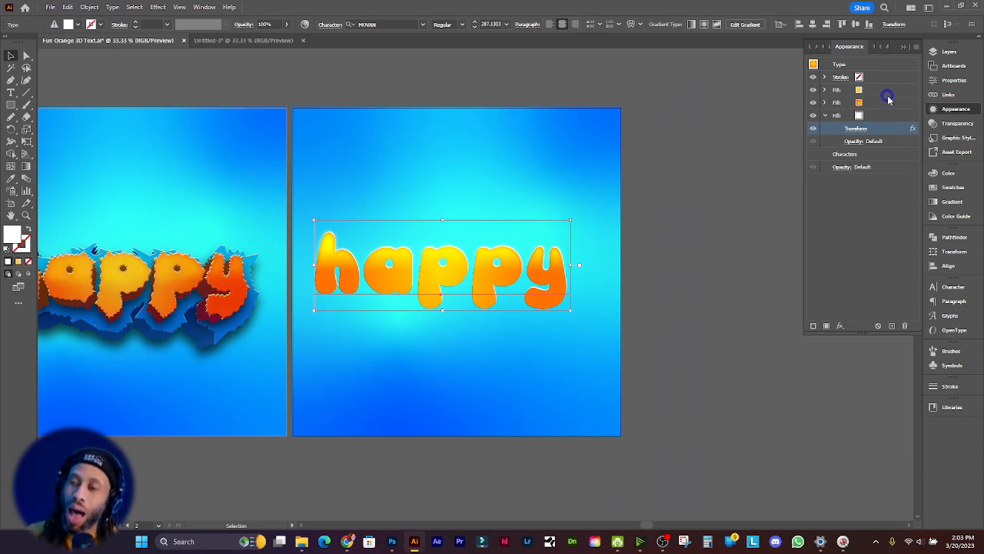
pyautogui.click(873, 154)
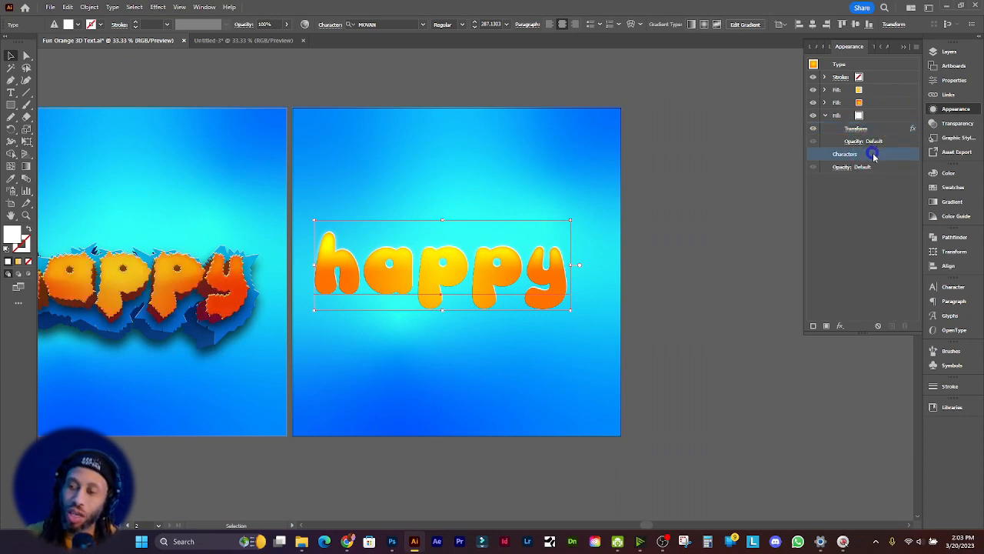
pyautogui.click(828, 326)
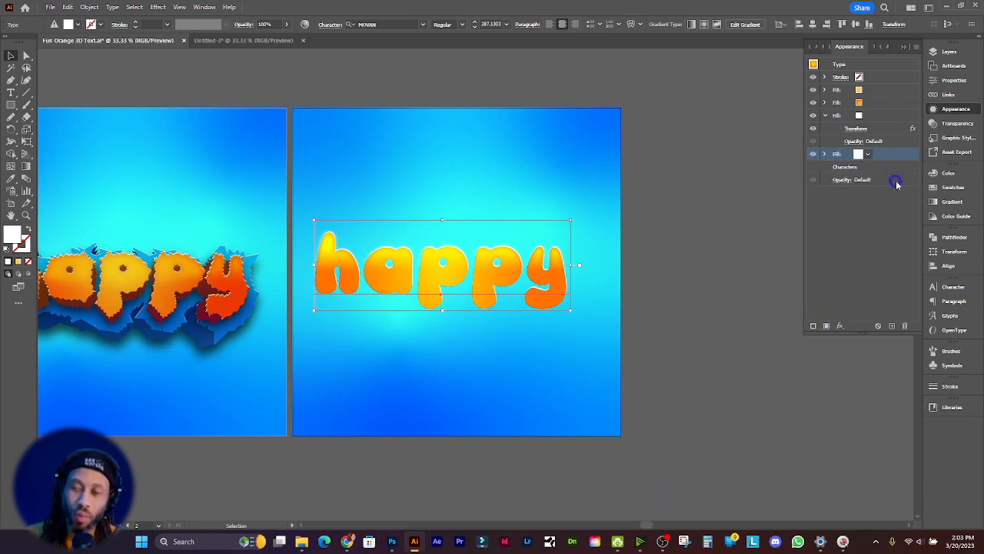
pyautogui.click(859, 155)
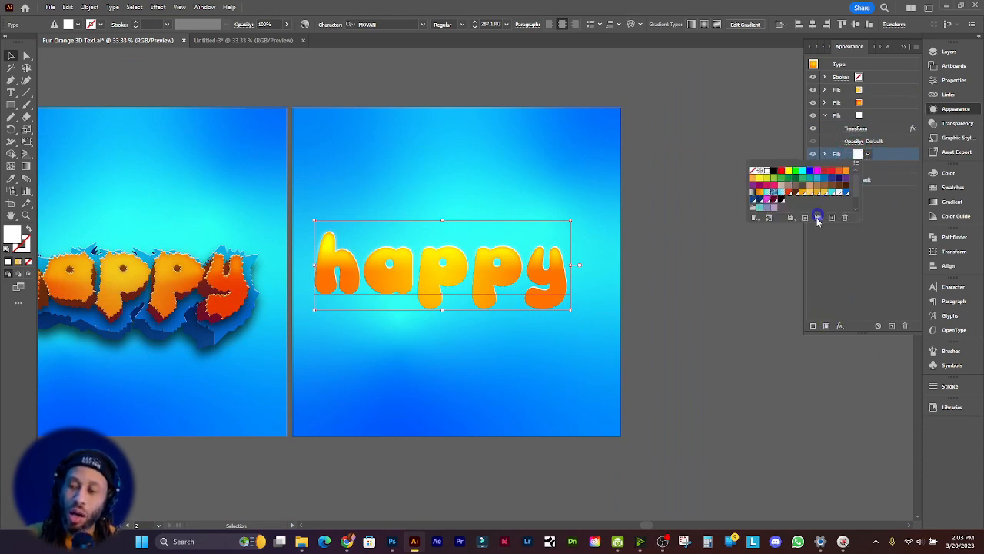
pyautogui.click(857, 220)
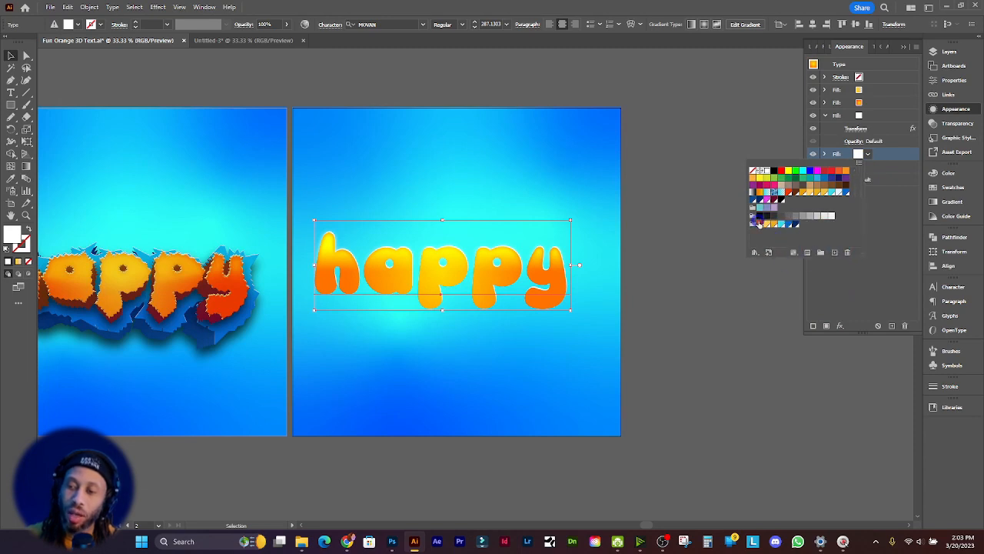
pyautogui.click(760, 224)
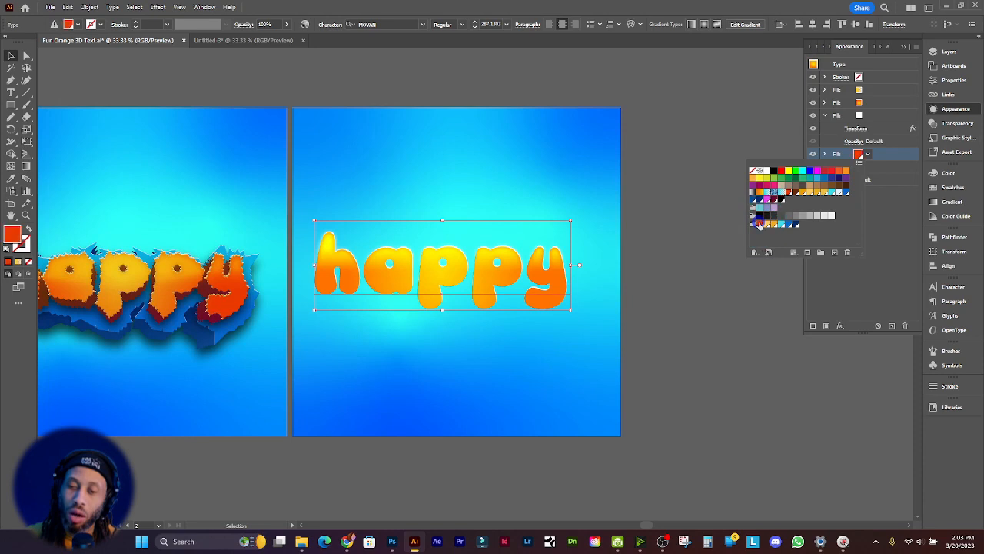
# Darken the bottom fill's colour to the deep red af2500 in the Color Picker
pyautogui.click(13, 234)
pyautogui.doubleClick(13, 234)
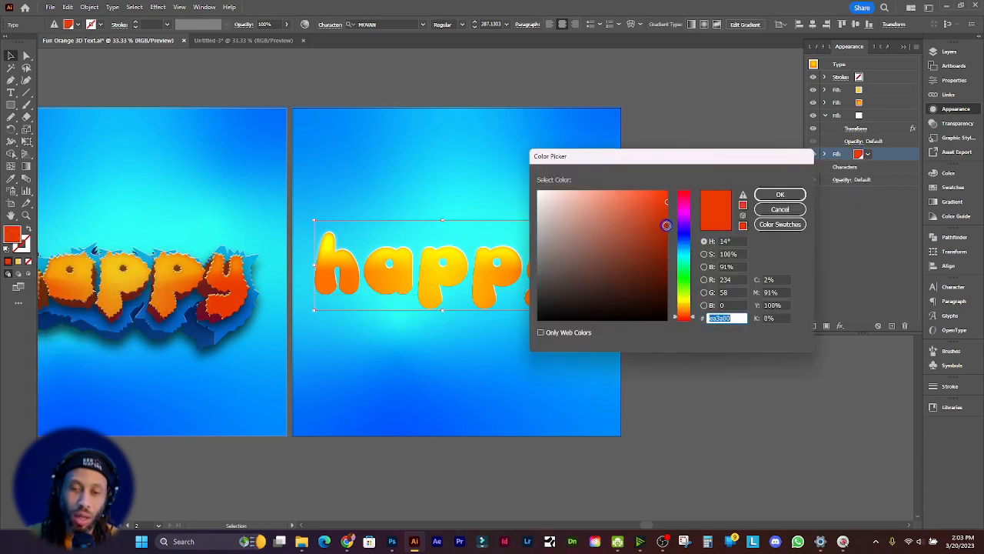
pyautogui.moveTo(668, 203); pyautogui.dragTo(679, 230)
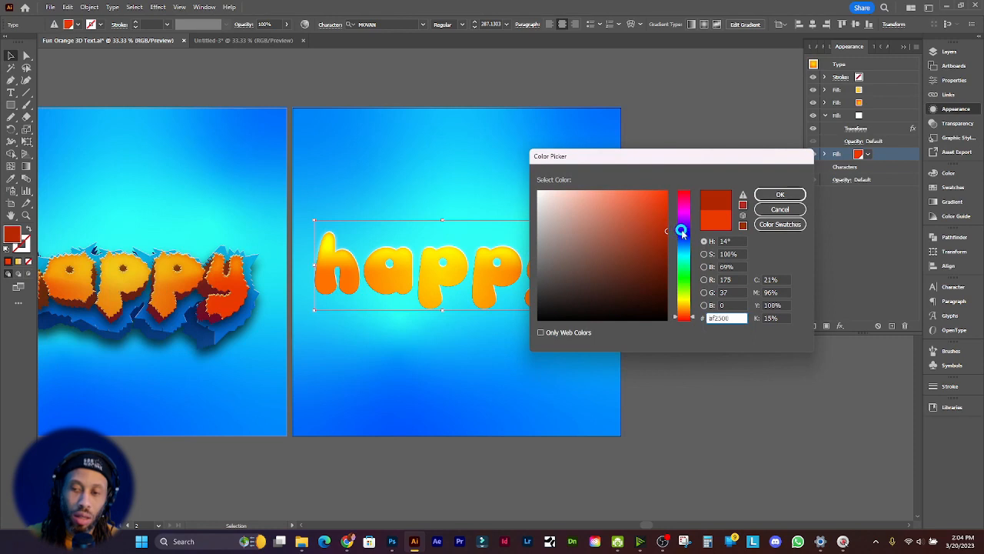
pyautogui.click(762, 195)
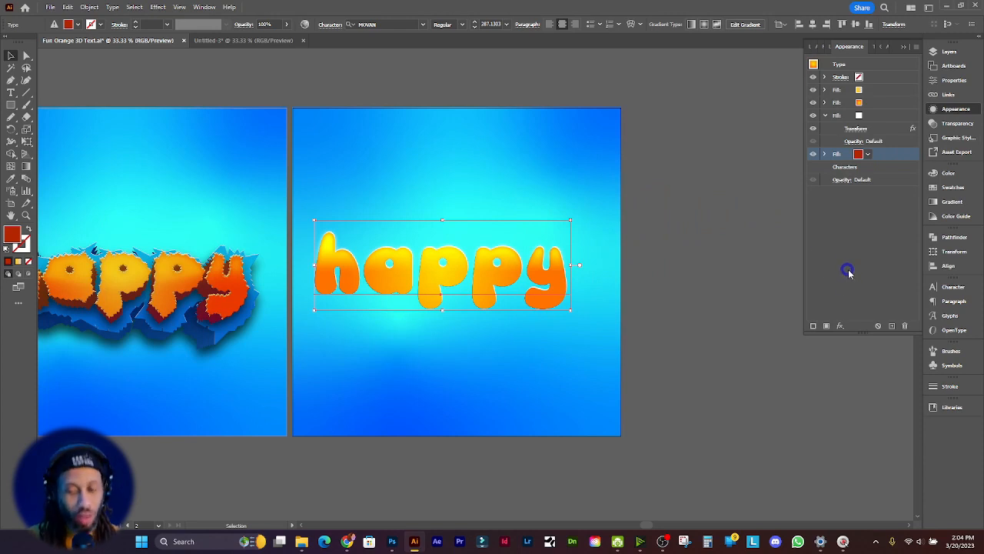
# Add a Transform effect to the dark red fill with a vertical move of 0.125 in
pyautogui.click(840, 326)
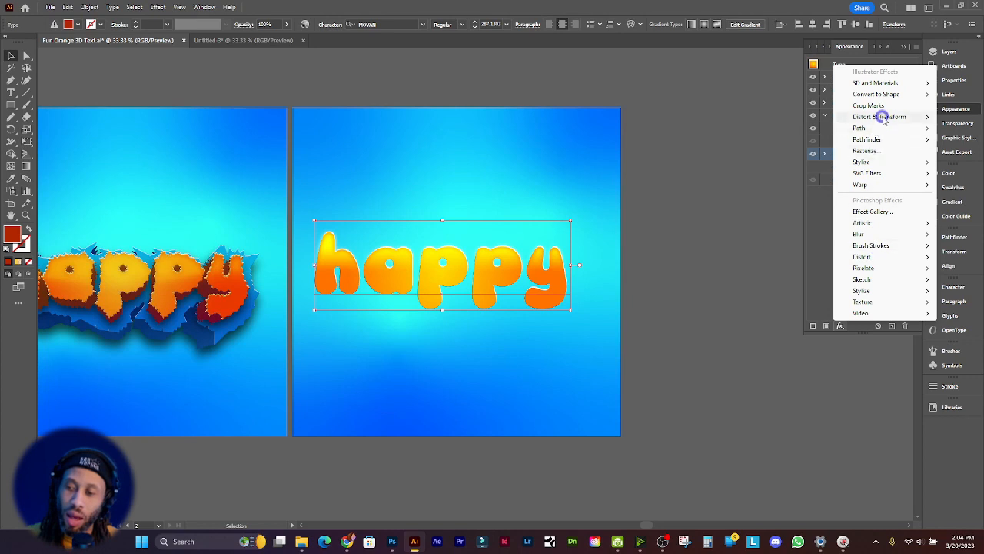
pyautogui.moveTo(883, 118)
pyautogui.click(789, 150)
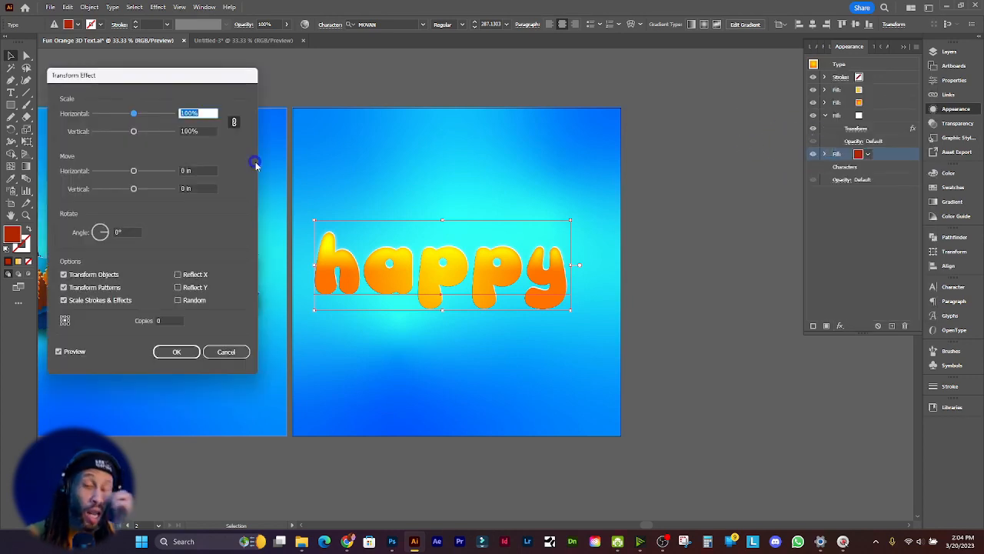
pyautogui.moveTo(190, 75); pyautogui.dragTo(205, 93)
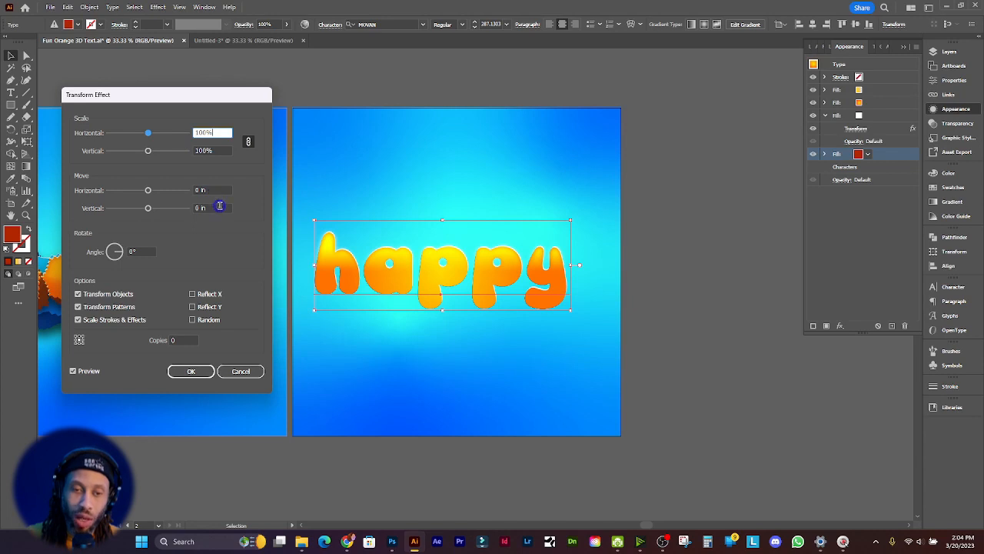
pyautogui.click(220, 208)
pyautogui.press('Up')
pyautogui.press('Up')
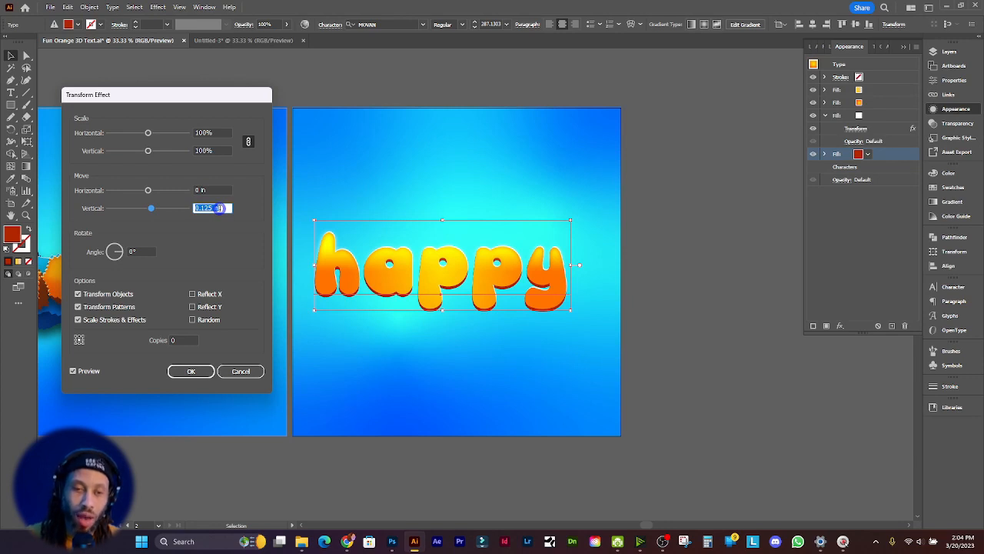
# Set the dark red fill's Transform effect to make 5 copies
pyautogui.click(188, 339)
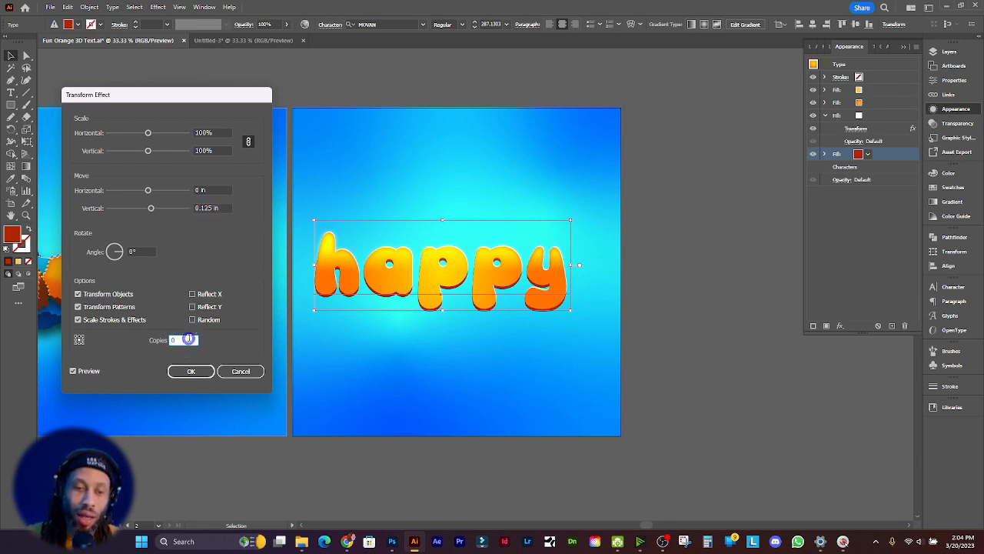
pyautogui.press('Up')
pyautogui.press('Up')
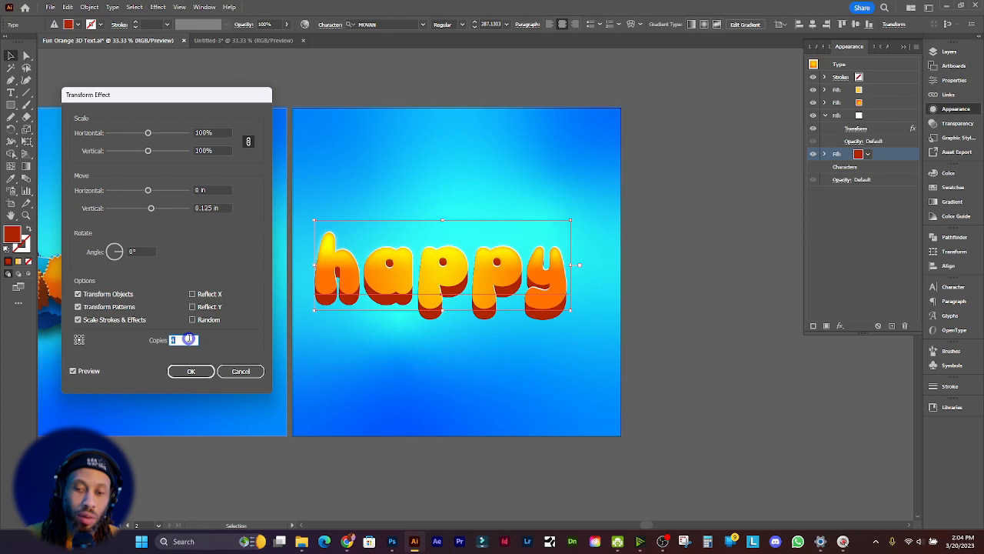
pyautogui.press('Up')
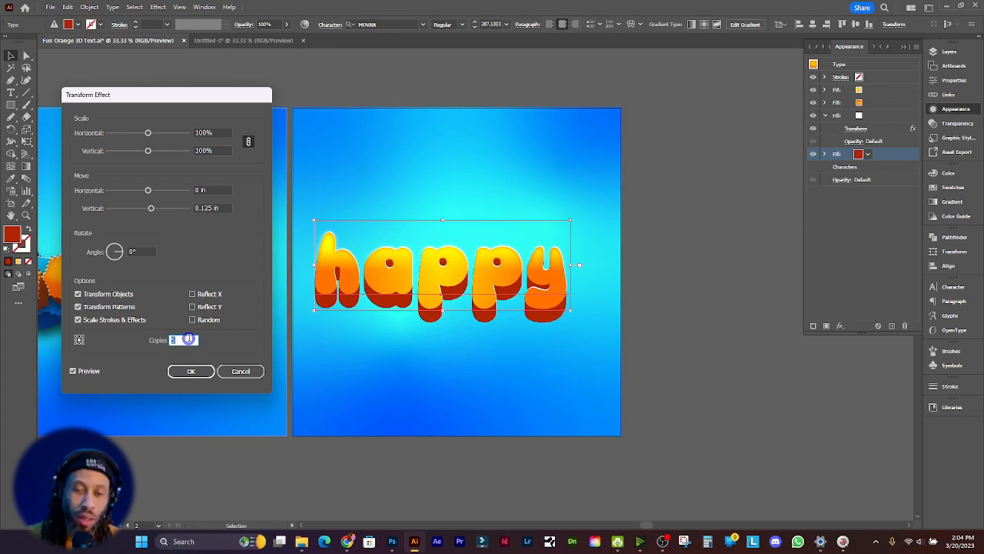
# Scale the dark red fill's copies to 98% horizontally and vertically with proportions linked, and apply the Transform effect
pyautogui.click(224, 133)
pyautogui.click(243, 142)
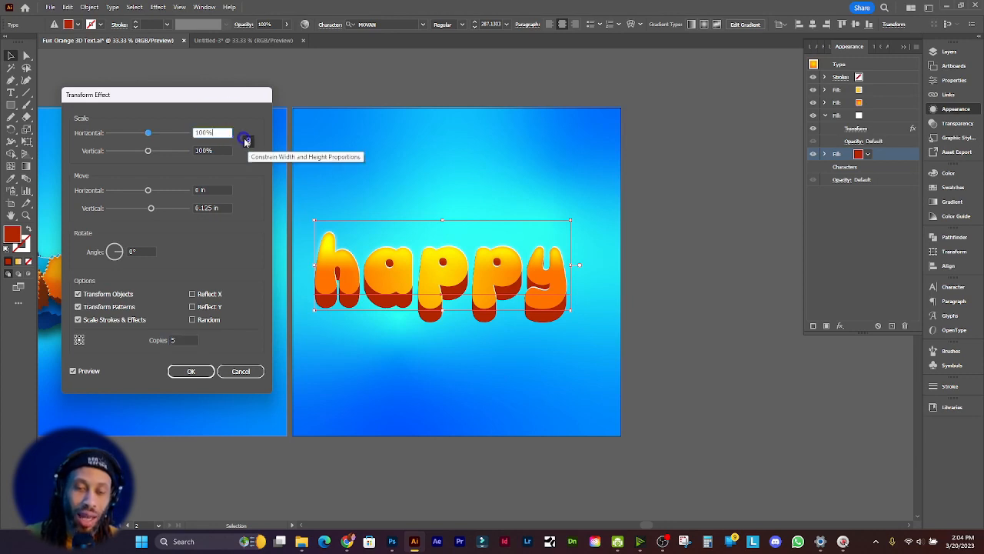
pyautogui.click(226, 132)
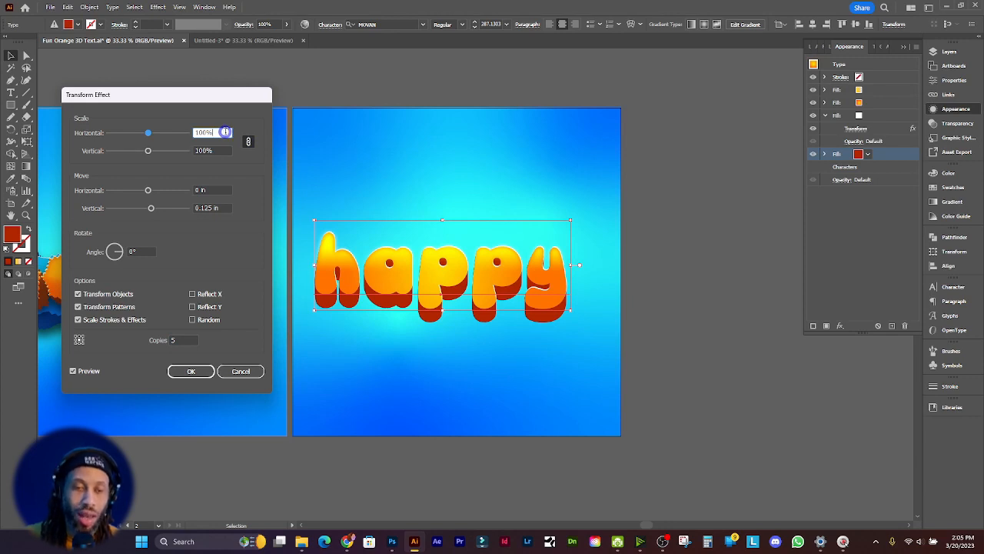
pyautogui.press('Down')
pyautogui.press('Down')
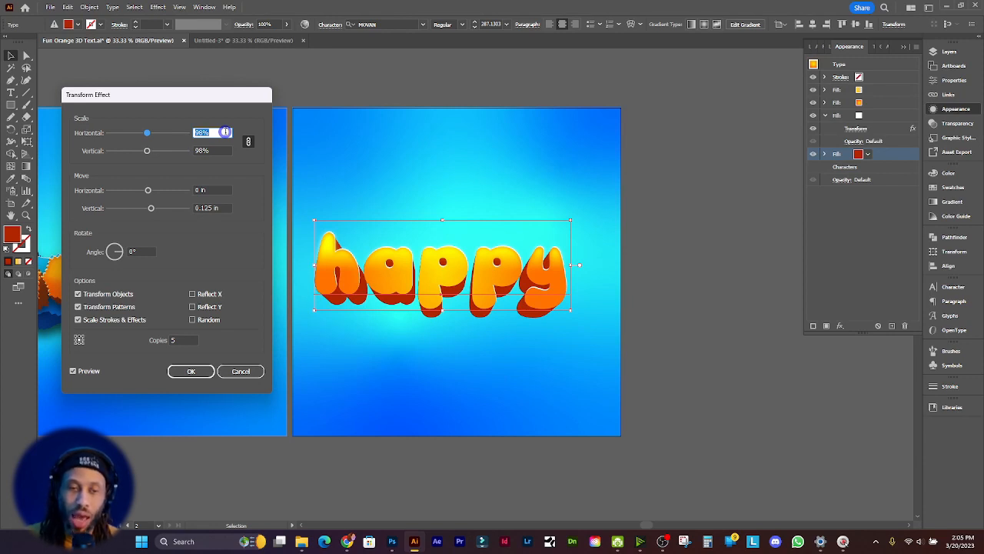
pyautogui.press('Up')
pyautogui.press('Up')
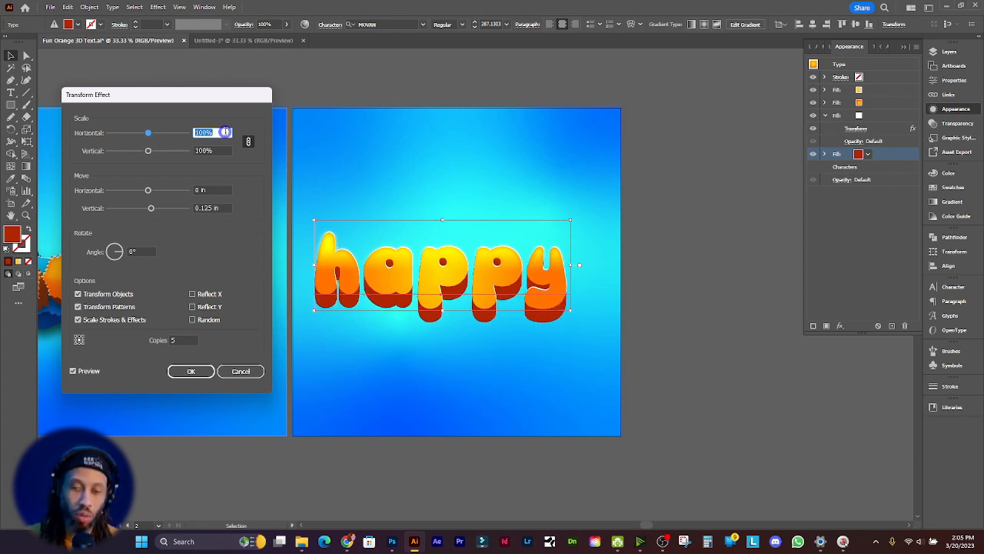
pyautogui.press('Down')
pyautogui.press('Down')
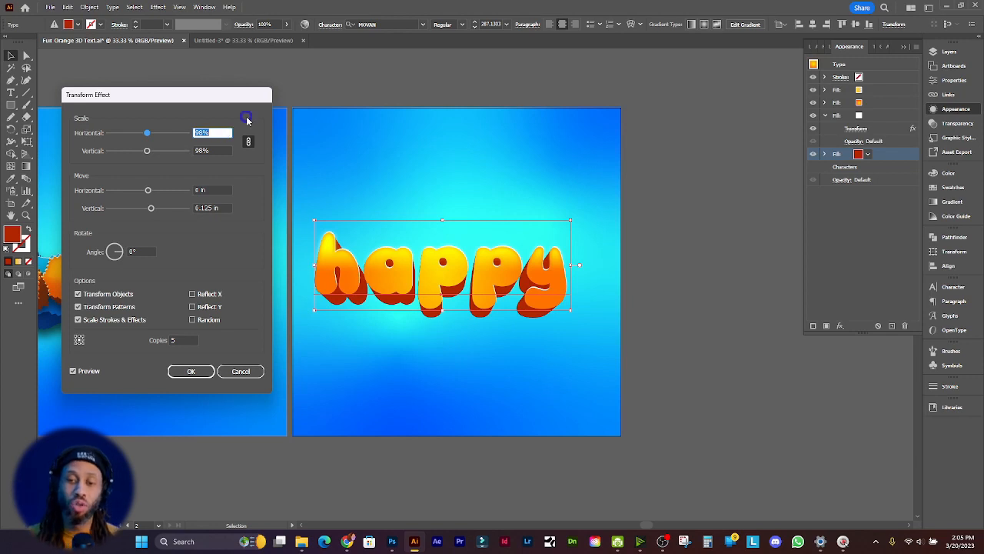
pyautogui.click(207, 374)
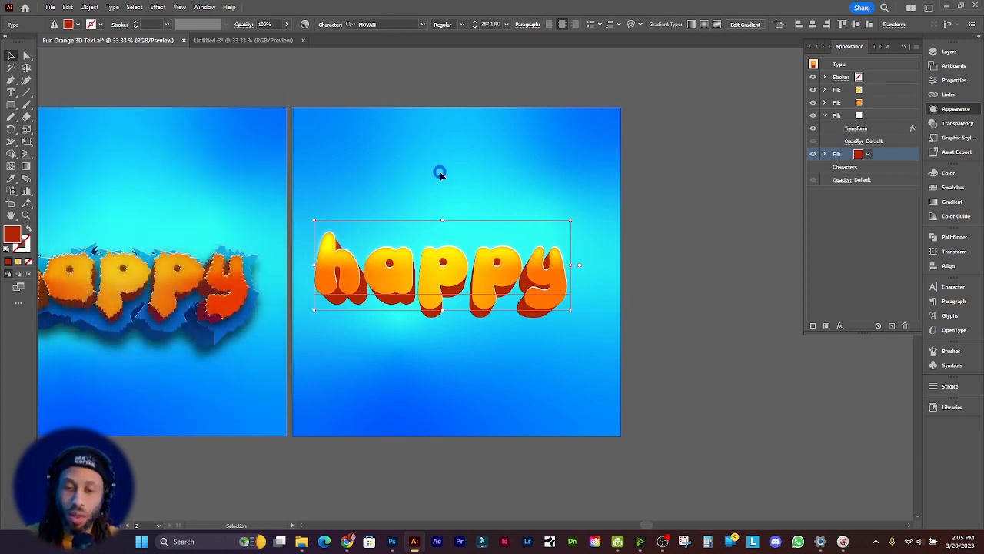
# Apply a Texturizer effect to the second, orange gradient fill with Sandstone texture, 200% scaling, relief 1, top light and Invert on
pyautogui.hscroll(-1, 440, 171)
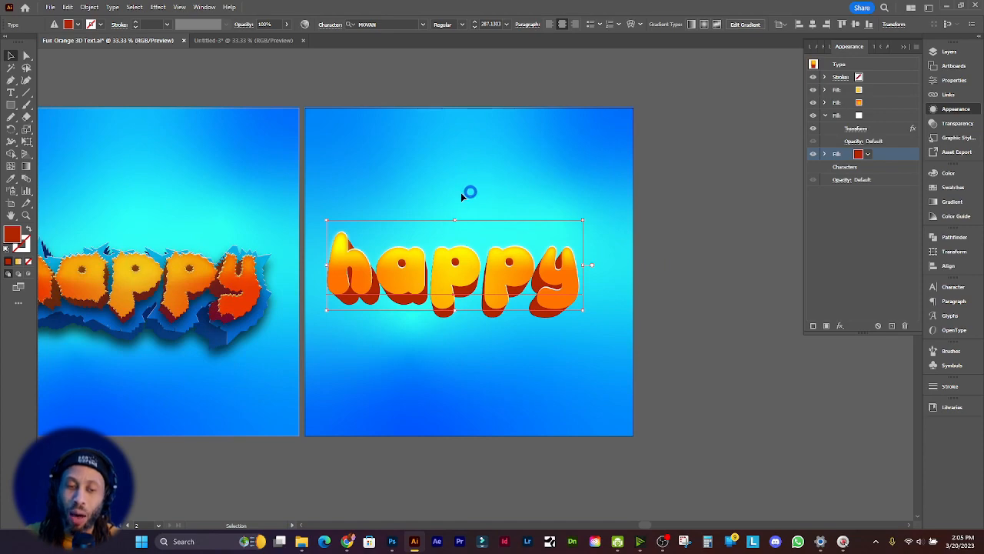
pyautogui.scroll(3, 461, 192)
pyautogui.scroll(3, 374, 220)
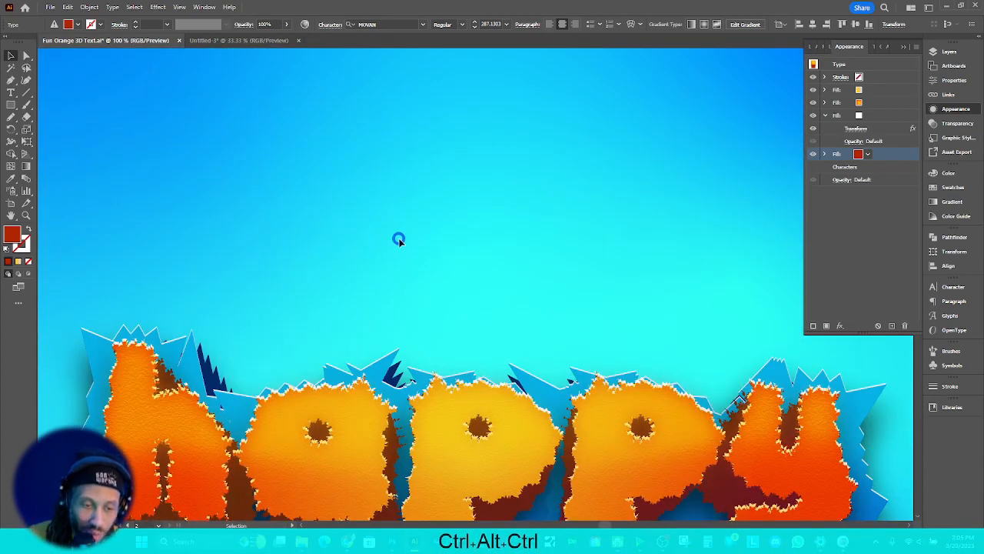
pyautogui.scroll(-3, 400, 244)
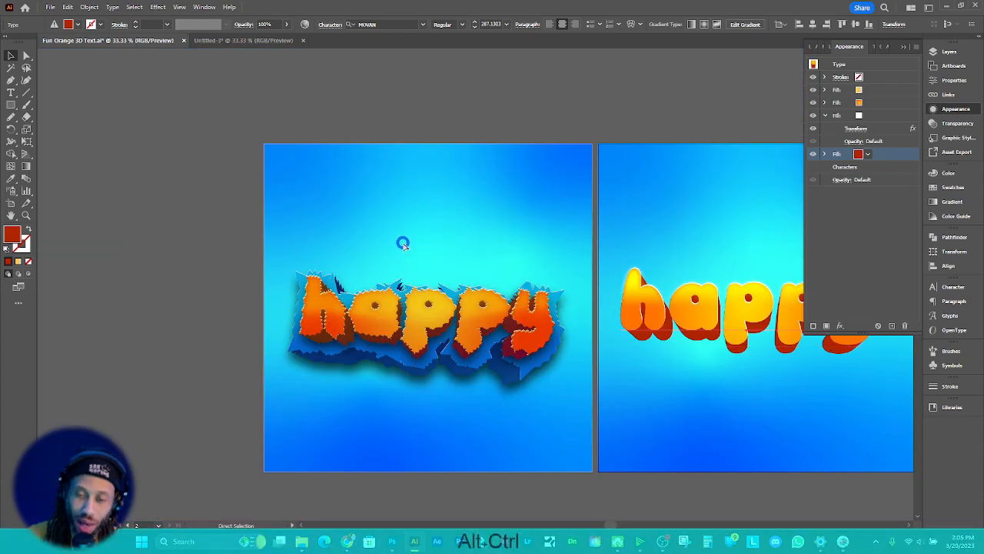
pyautogui.hscroll(5, 402, 242)
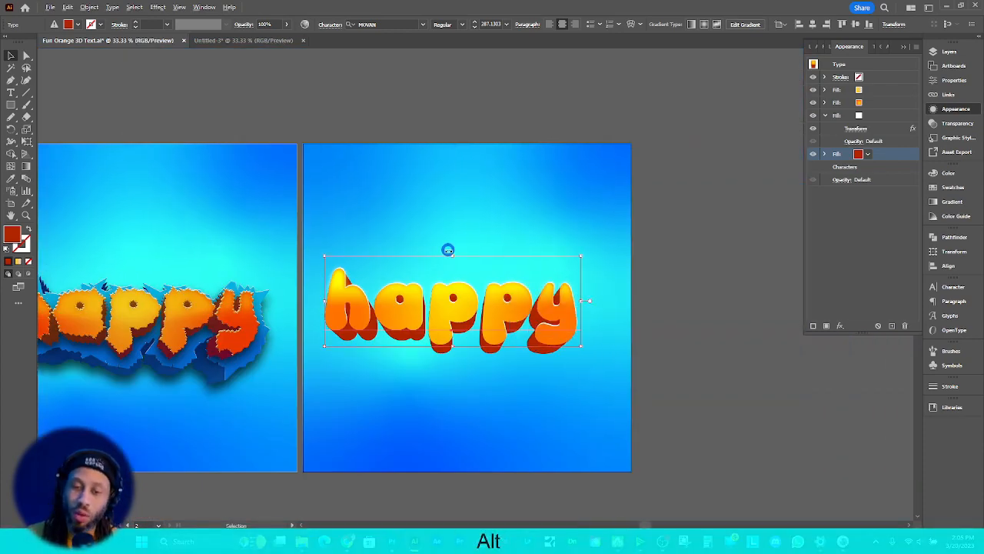
pyautogui.scroll(1, 448, 249)
pyautogui.scroll(-1, 449, 248)
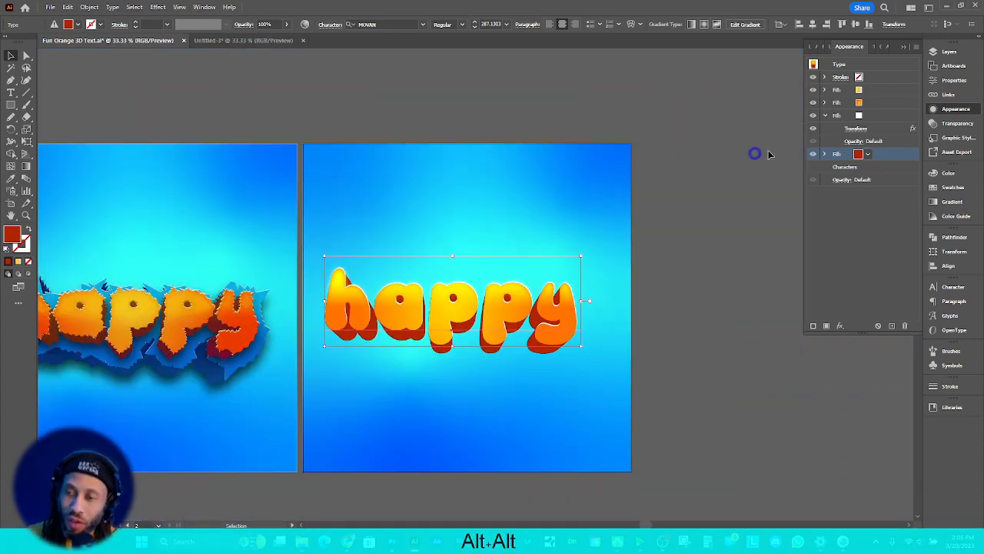
pyautogui.click(886, 103)
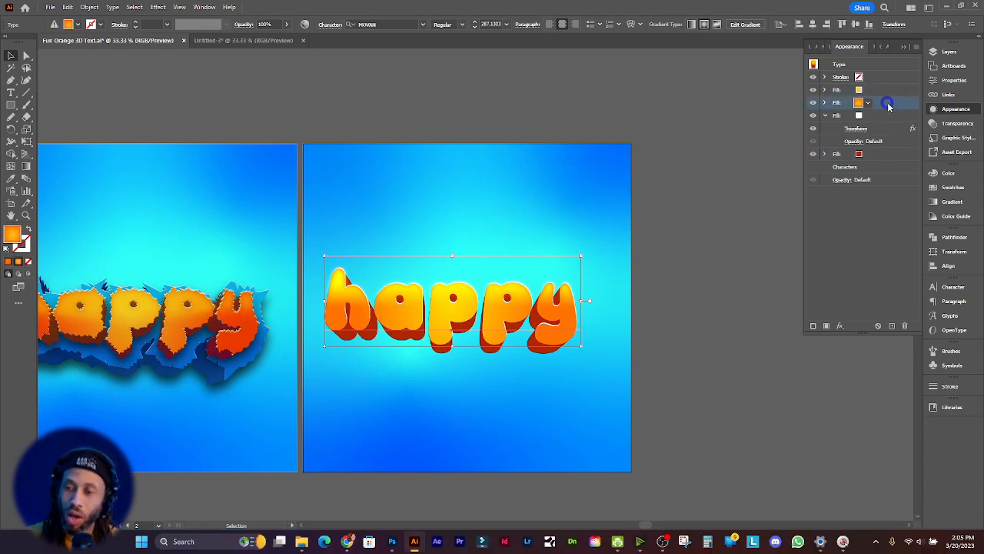
pyautogui.click(840, 325)
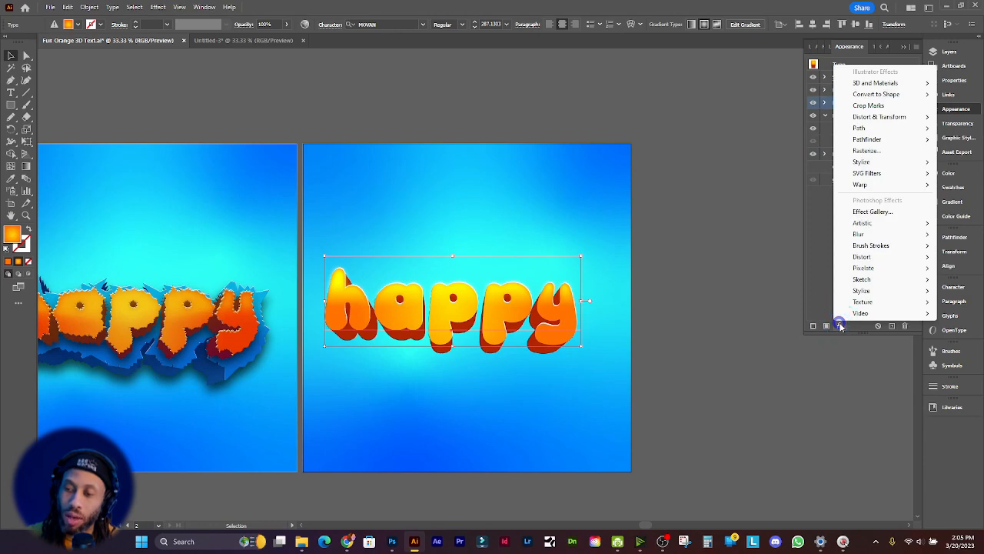
pyautogui.moveTo(883, 303)
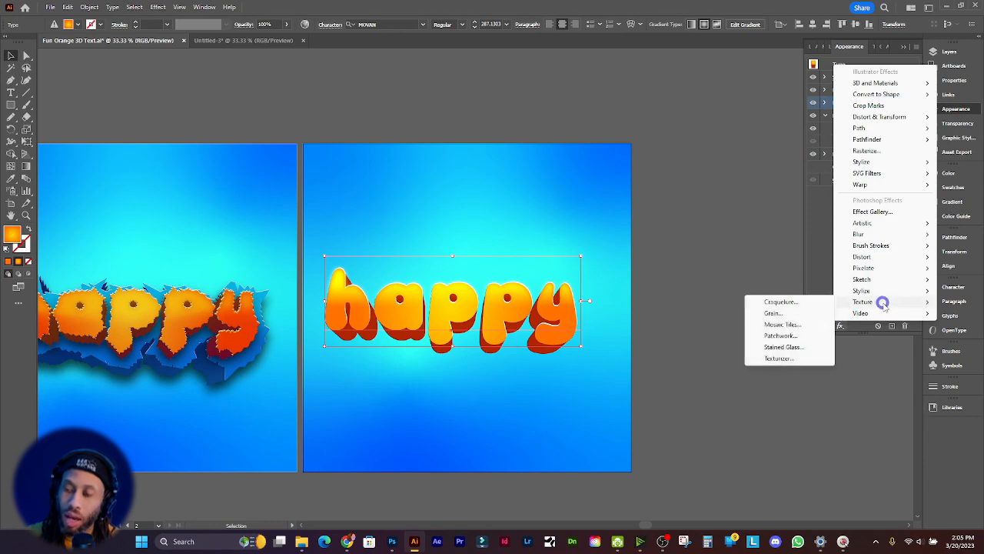
pyautogui.click(793, 359)
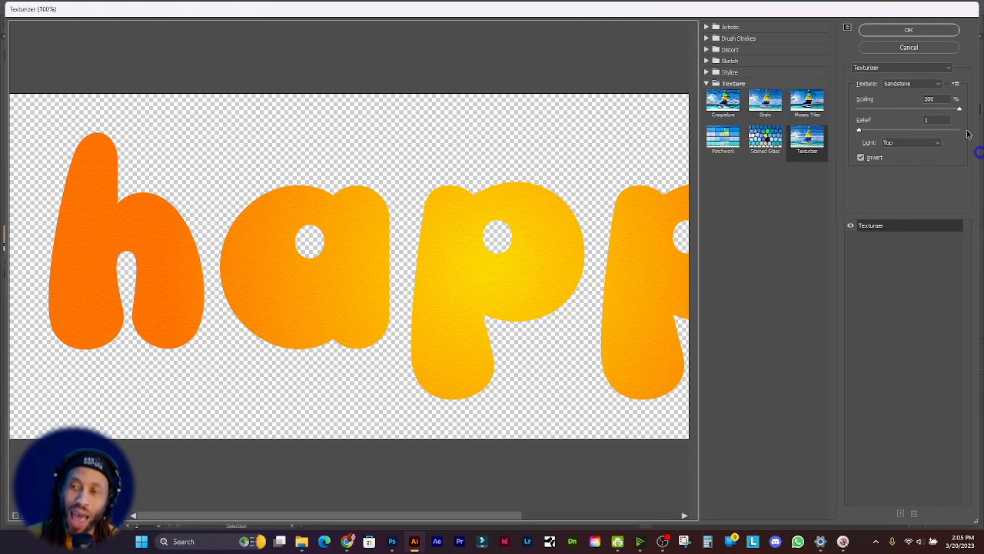
pyautogui.click(926, 31)
# Reopen the orange gradient fill's Texturizer effect and raise its relief to 5
pyautogui.scroll(5, 460, 230)
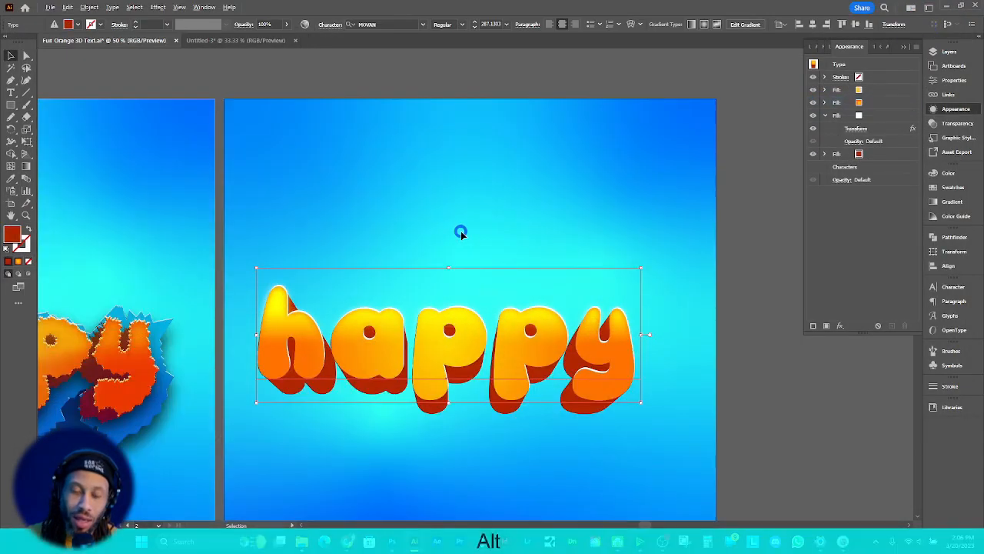
pyautogui.scroll(-1, 464, 213)
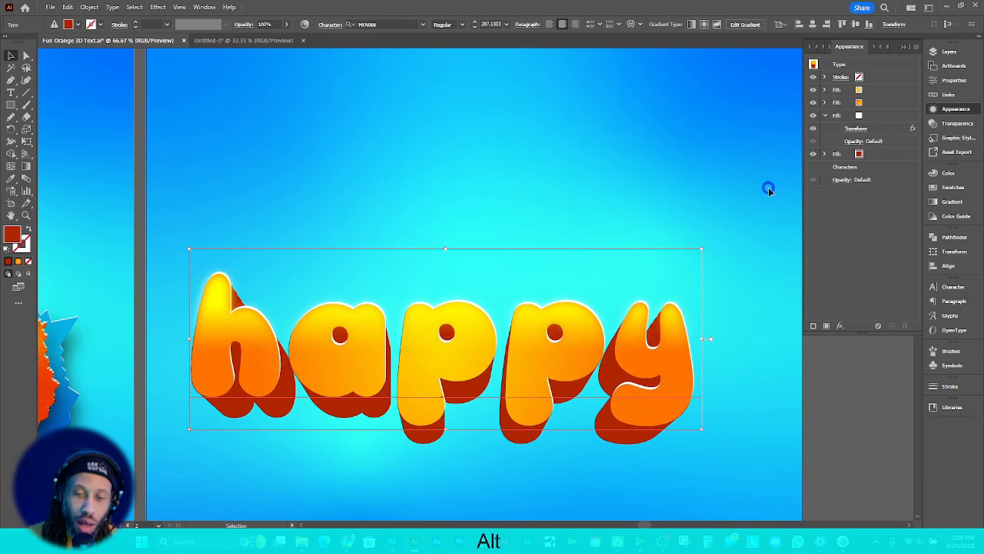
pyautogui.click(886, 102)
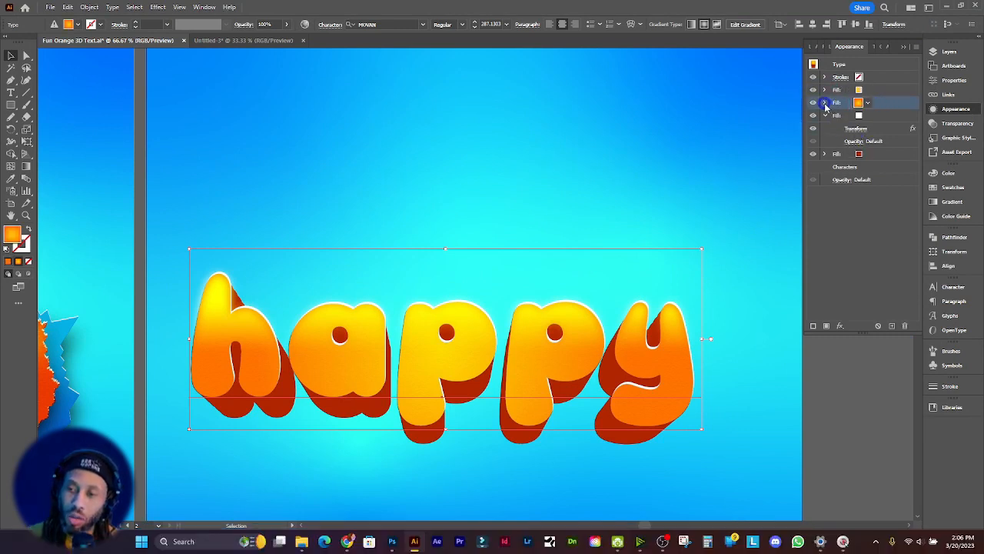
pyautogui.click(826, 102)
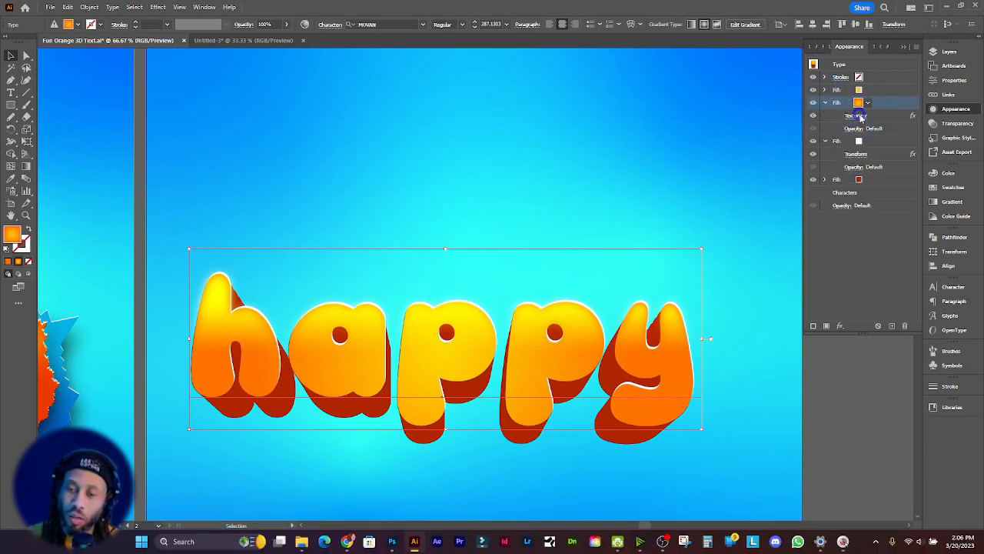
pyautogui.click(858, 116)
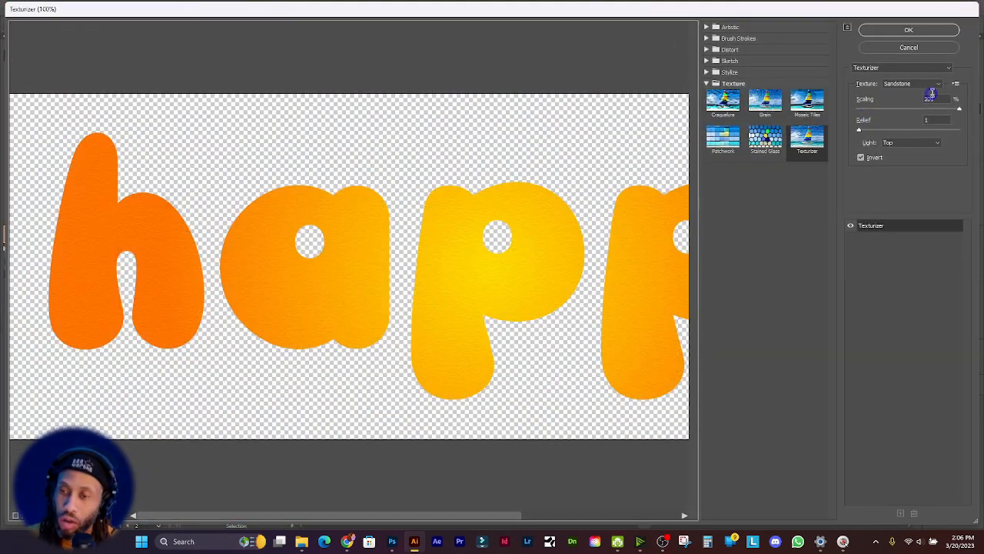
pyautogui.click(941, 120)
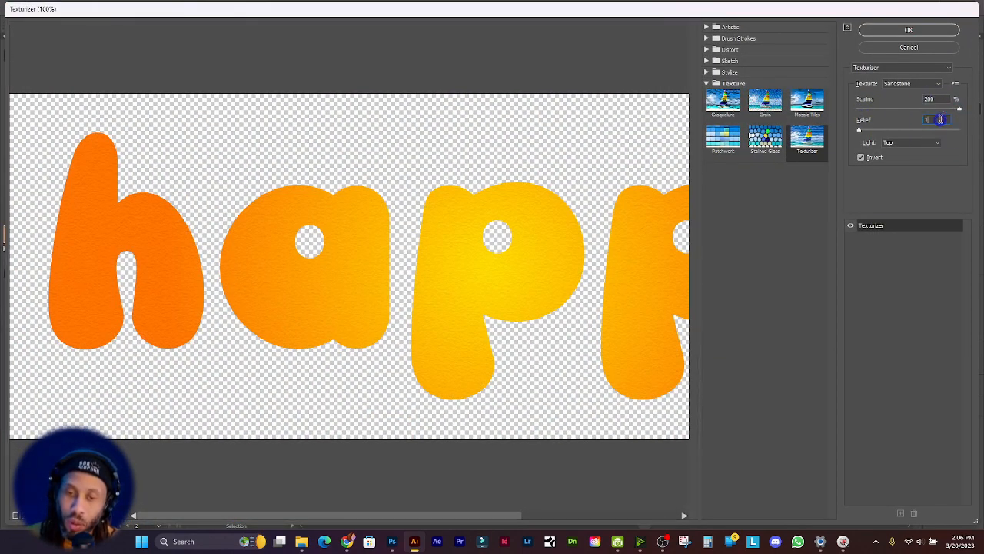
pyautogui.moveTo(858, 130)
pyautogui.mouseDown()
pyautogui.moveTo(885, 128)
pyautogui.moveTo(866, 131)
pyautogui.mouseUp()
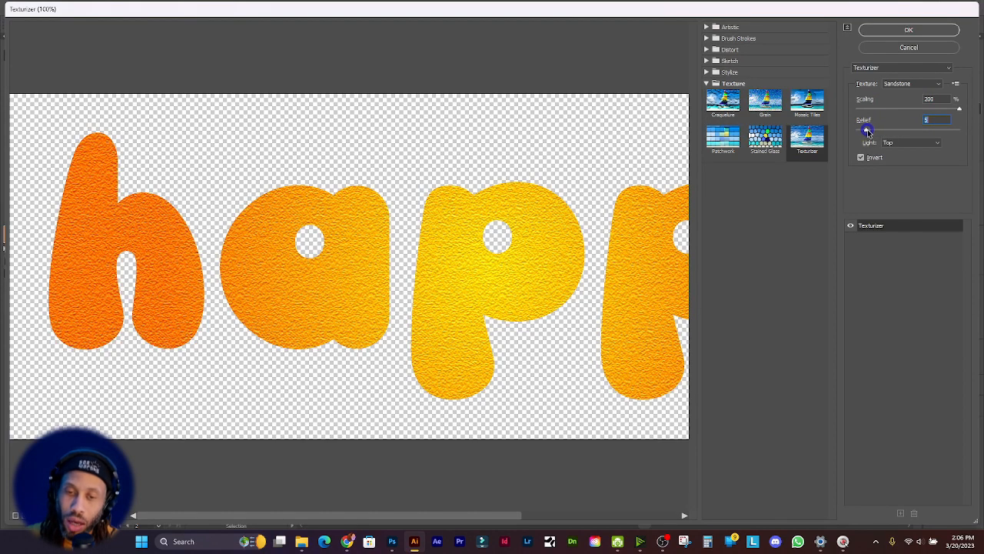
pyautogui.click(909, 30)
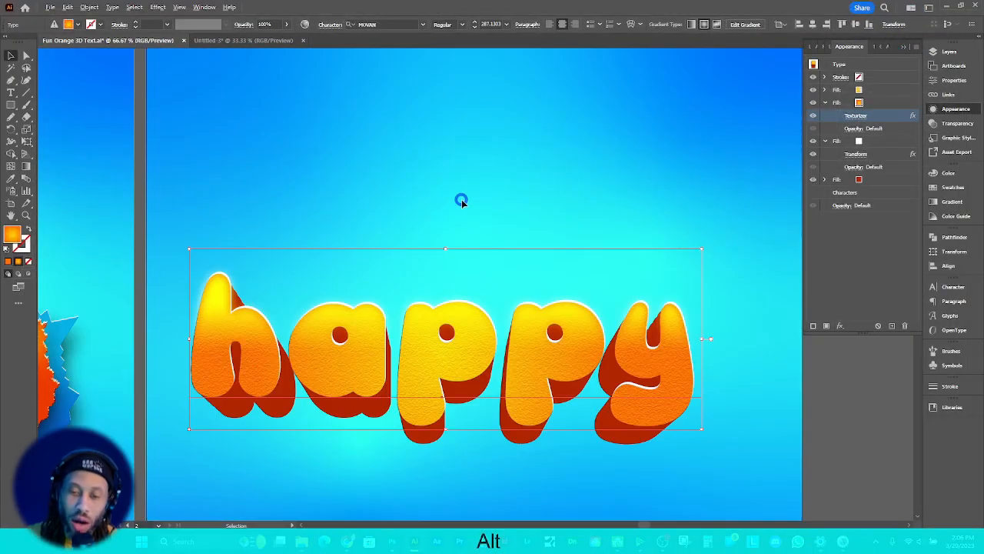
pyautogui.scroll(-1, 462, 199)
pyautogui.hscroll(-1, 464, 199)
pyautogui.hscroll(1, 465, 198)
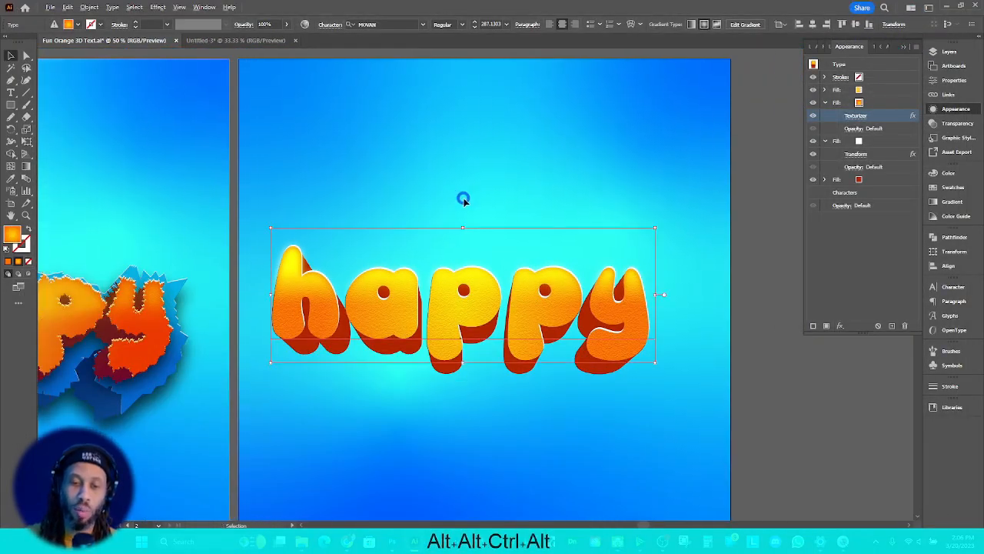
pyautogui.scroll(-1, 465, 199)
pyautogui.hscroll(-1, 462, 198)
pyautogui.hscroll(1, 463, 199)
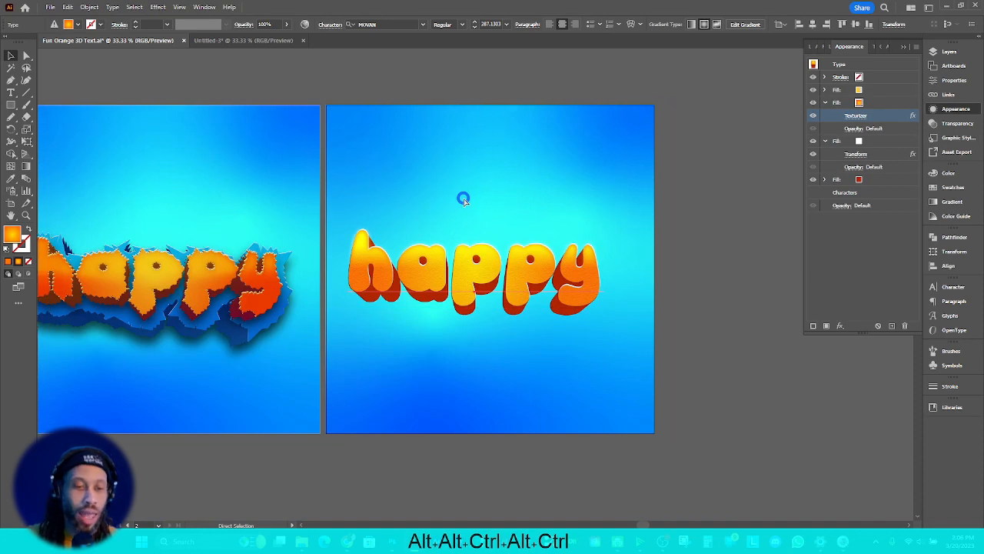
# Collapse the white and orange gradient fills in the selected text's appearance stack
pyautogui.hscroll(-1, 457, 192)
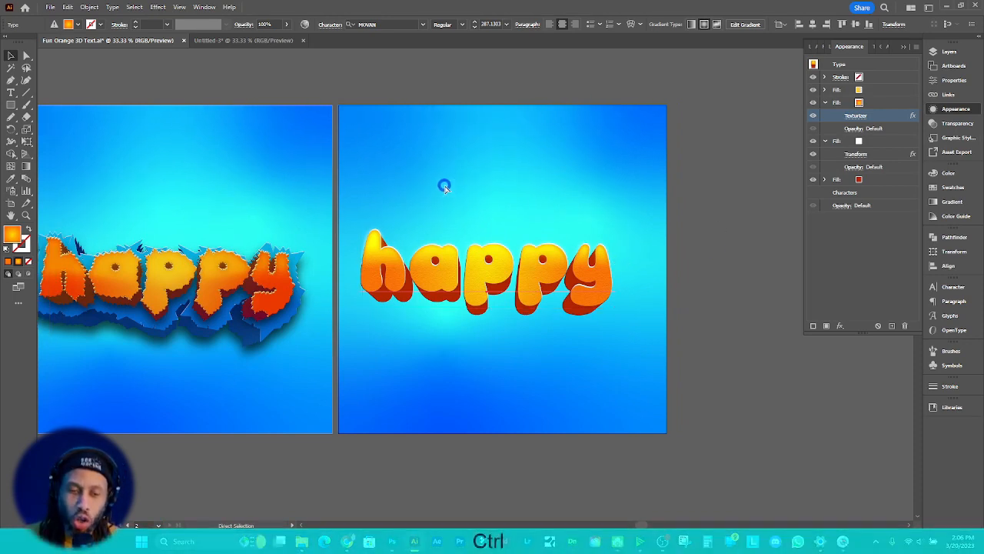
pyautogui.hscroll(1, 444, 185)
pyautogui.hscroll(-1, 470, 188)
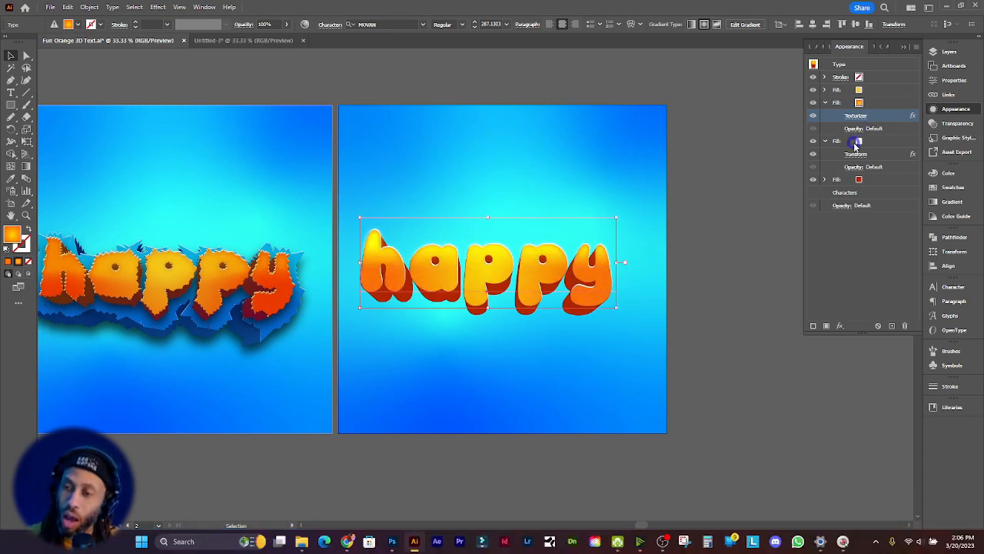
pyautogui.click(825, 141)
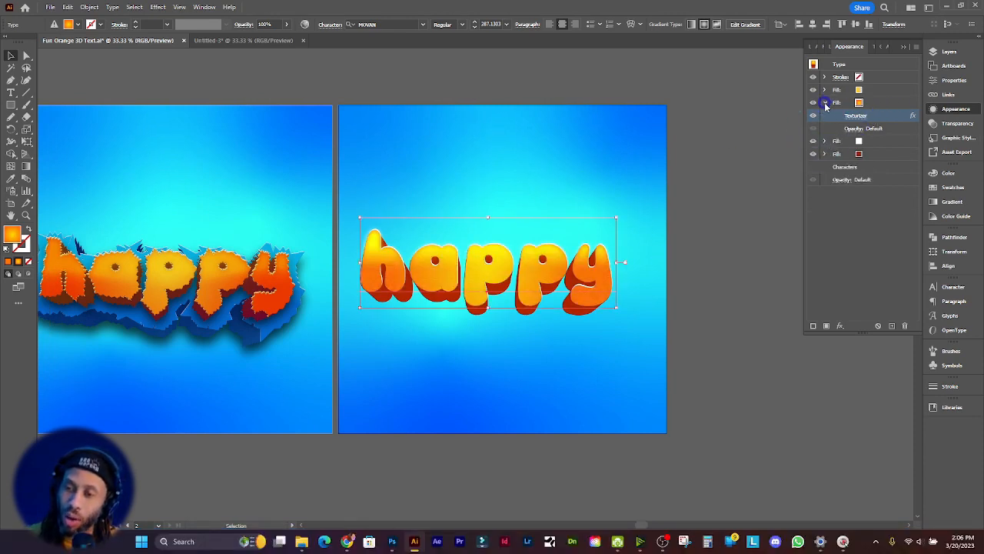
pyautogui.click(824, 102)
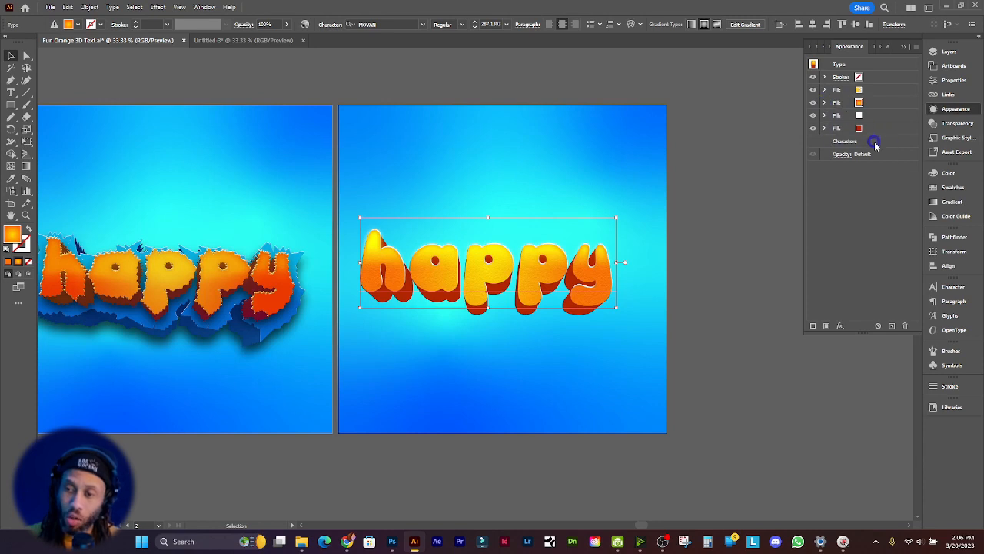
# Add a new fill beneath the dark red one in the text's appearance stack and colour it solid blue
pyautogui.click(870, 141)
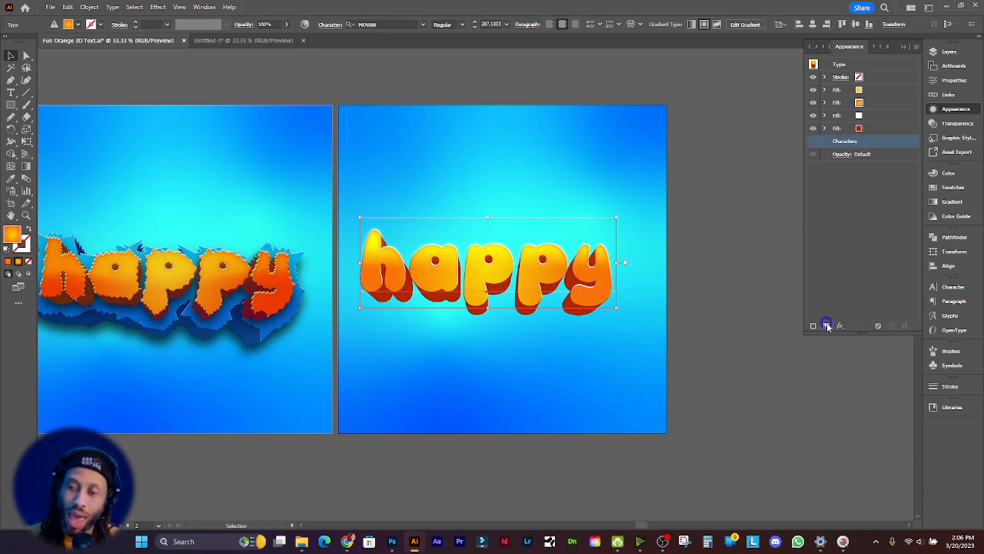
pyautogui.click(828, 326)
pyautogui.click(858, 141)
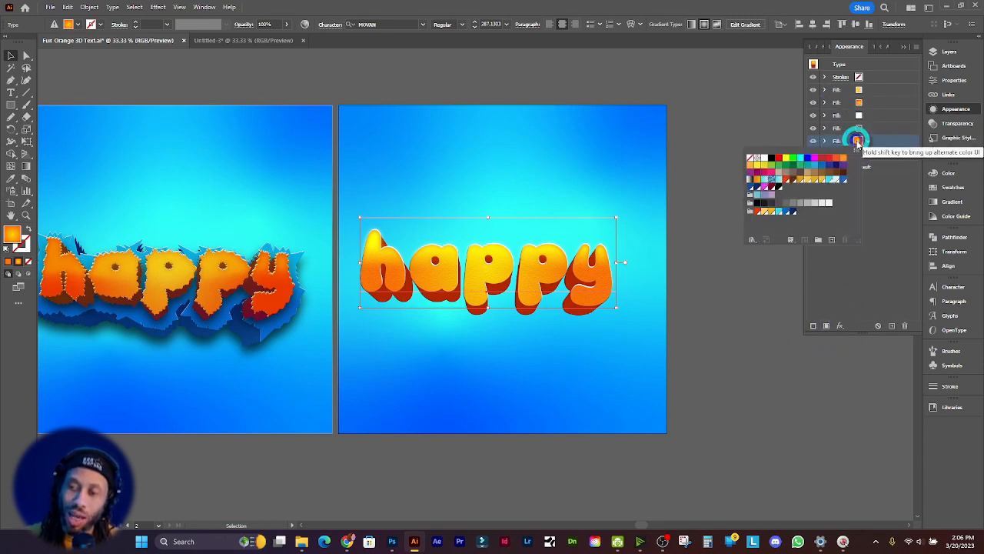
pyautogui.click(786, 211)
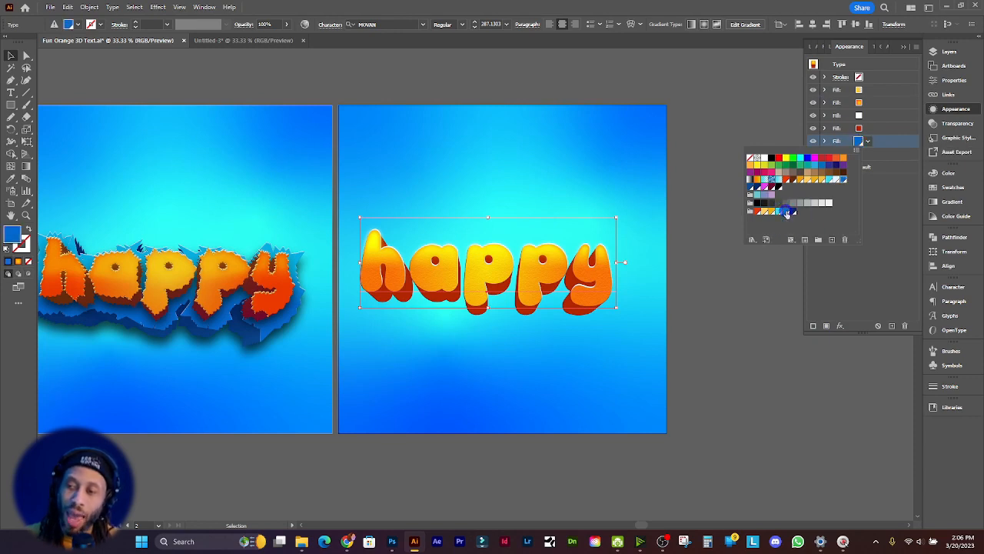
# Apply an Offset Path effect to the blue fill with a 0.625 in offset and Miter joins
pyautogui.click(886, 141)
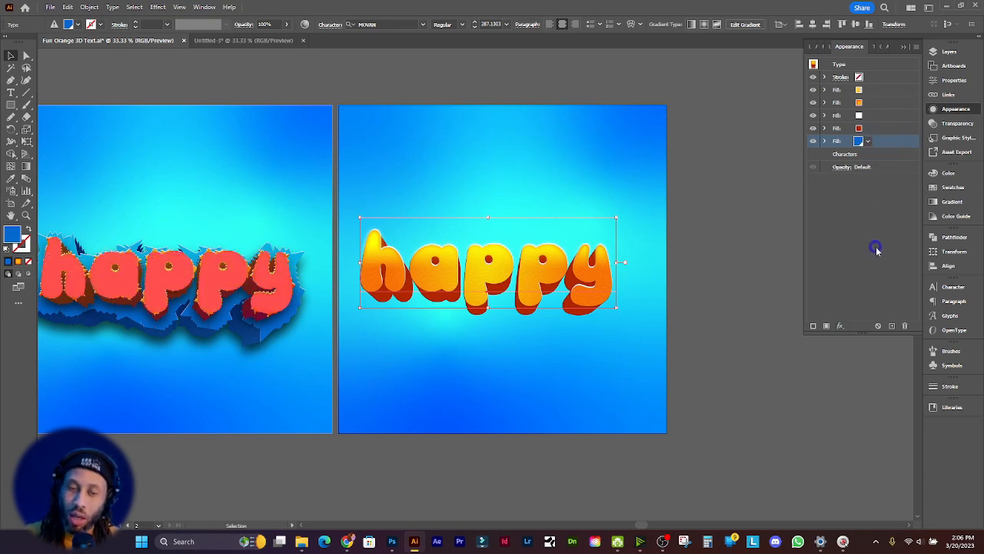
pyautogui.click(840, 326)
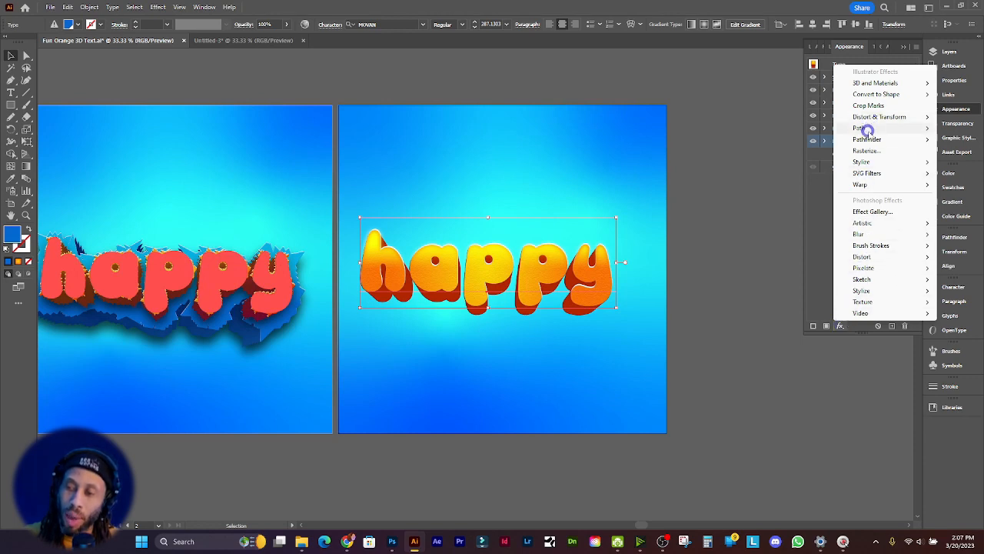
pyautogui.click(864, 128)
pyautogui.click(802, 127)
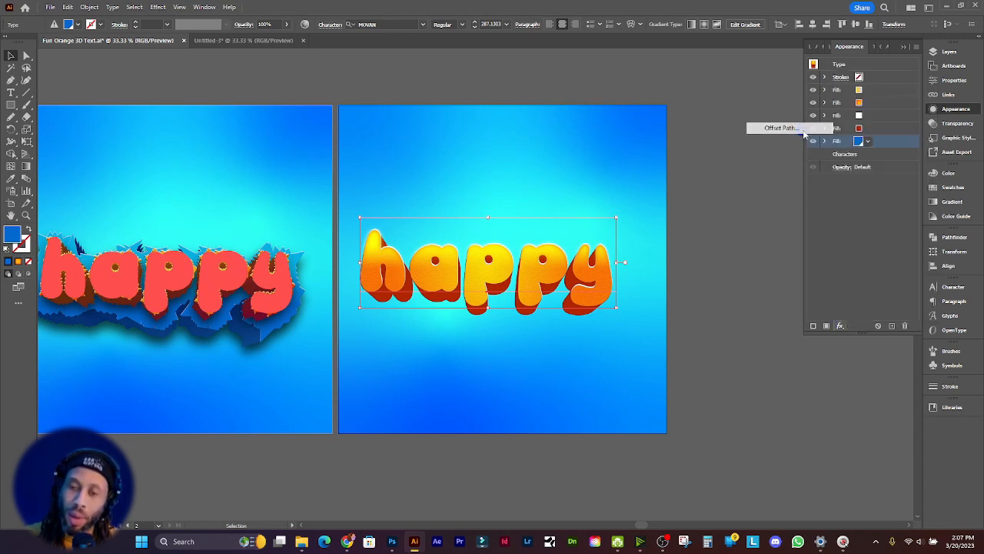
pyautogui.click(648, 202)
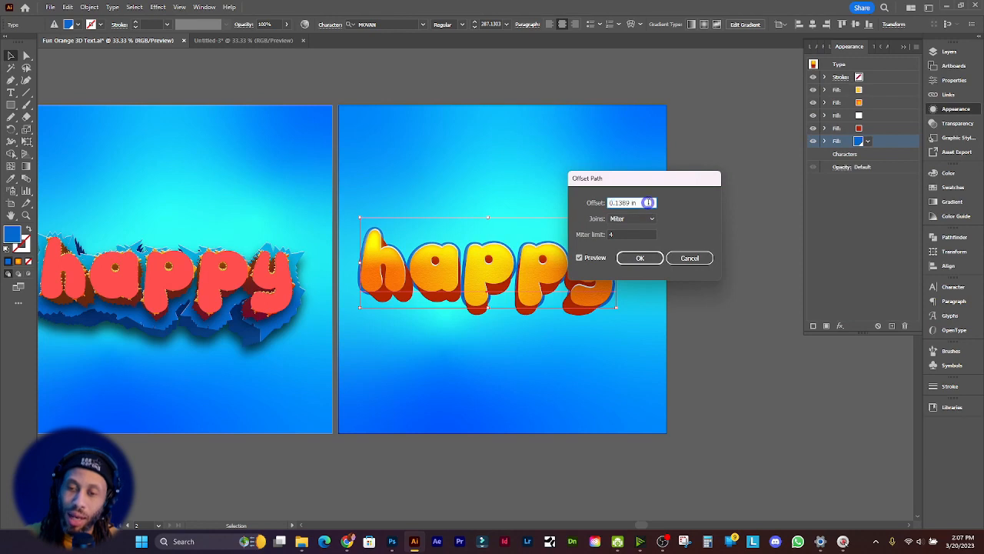
pyautogui.press('Up')
pyautogui.press('Up')
pyautogui.press('Up')
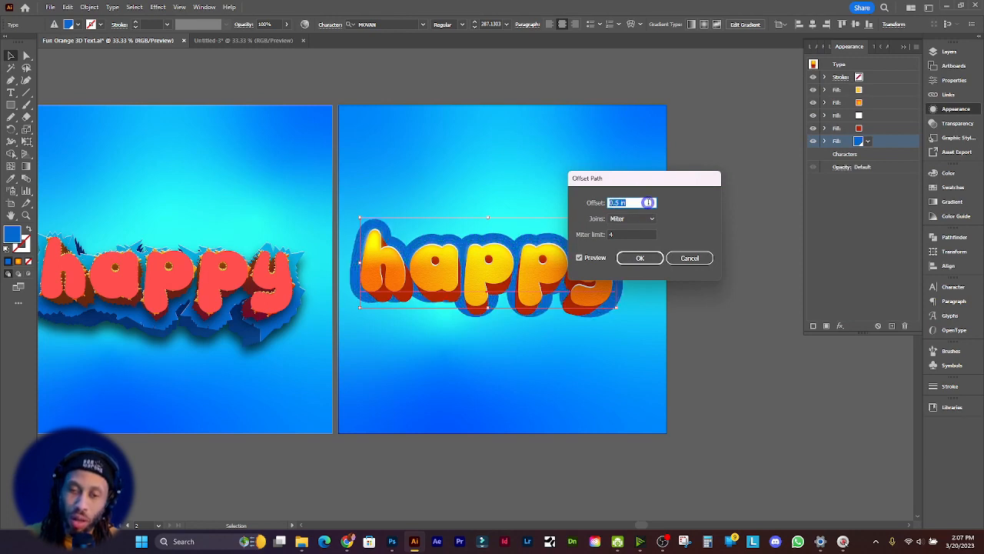
pyautogui.press('Up')
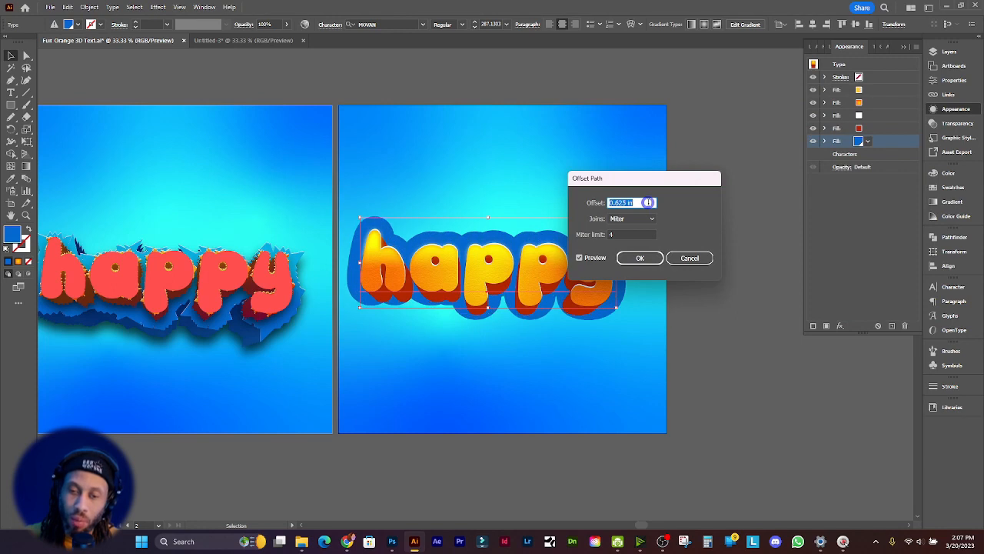
pyautogui.click(638, 257)
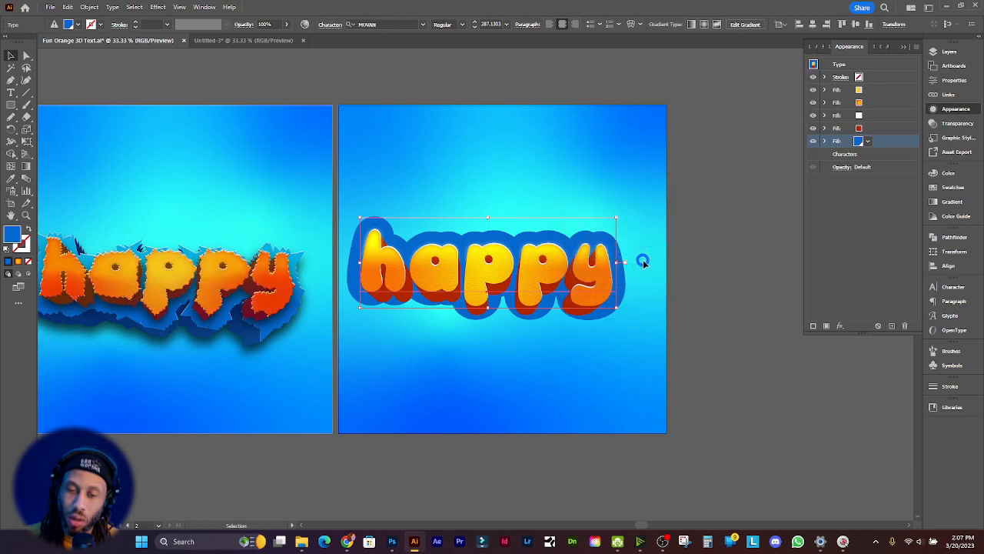
# Apply a Transform effect to the blue fill, moving it 0.375 in vertically
pyautogui.click(897, 142)
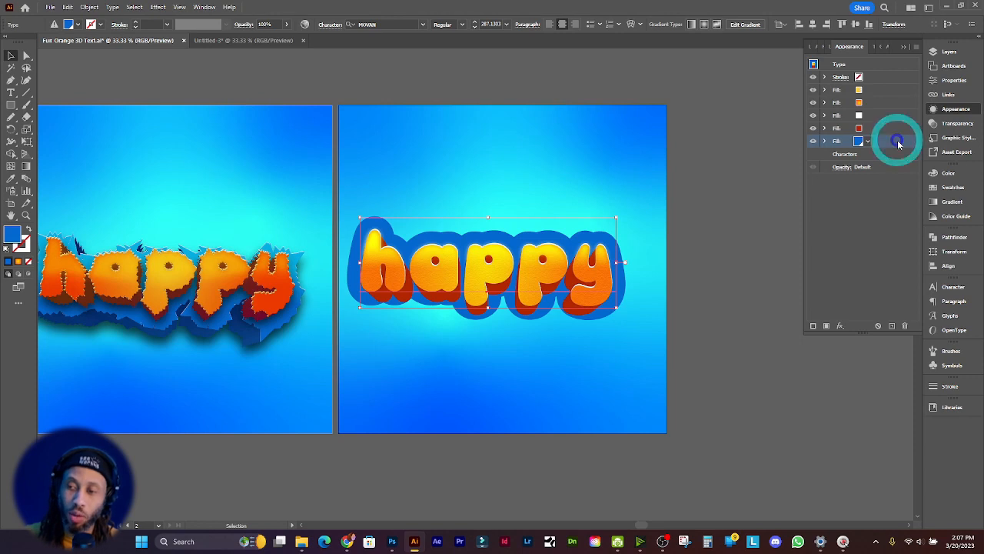
pyautogui.click(839, 325)
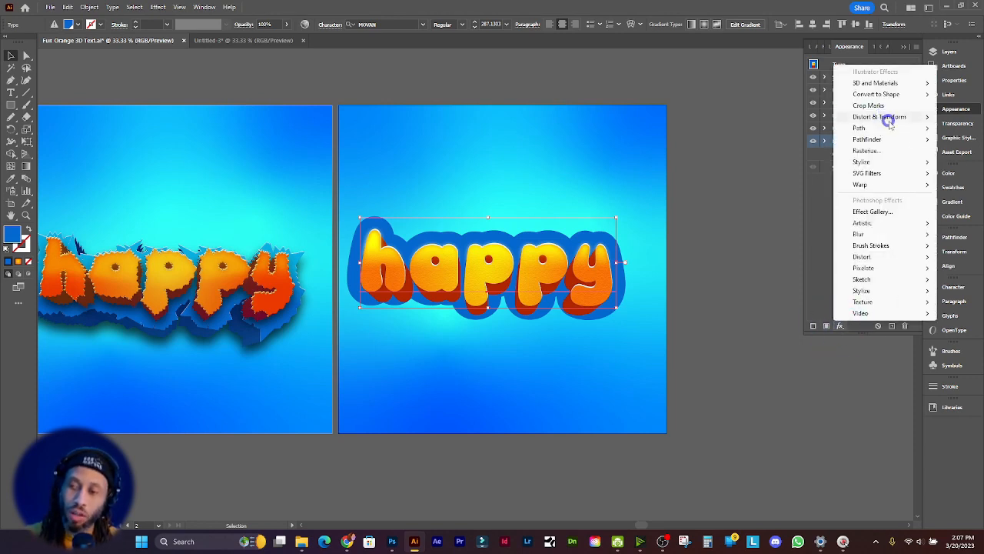
pyautogui.moveTo(886, 116)
pyautogui.click(783, 124)
pyautogui.click(777, 150)
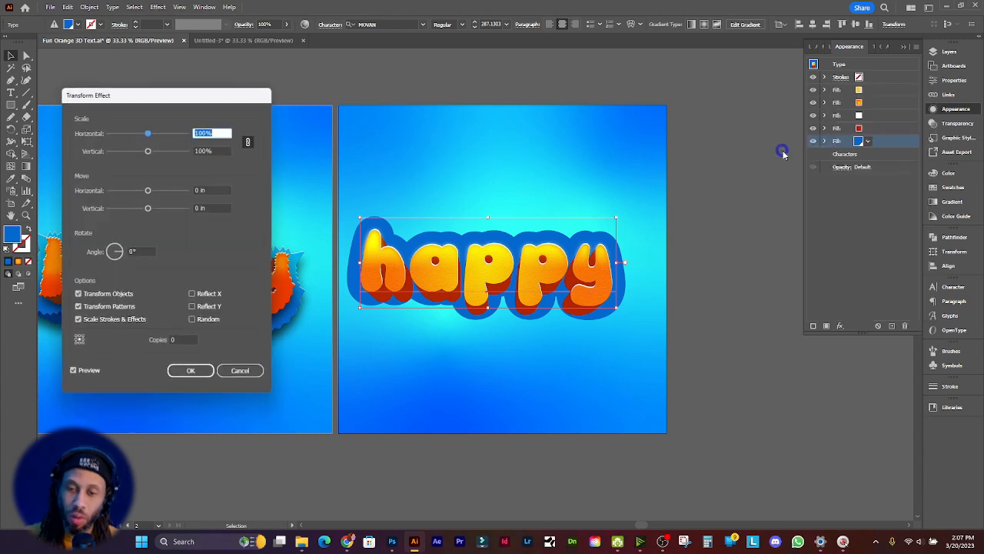
pyautogui.click(221, 208)
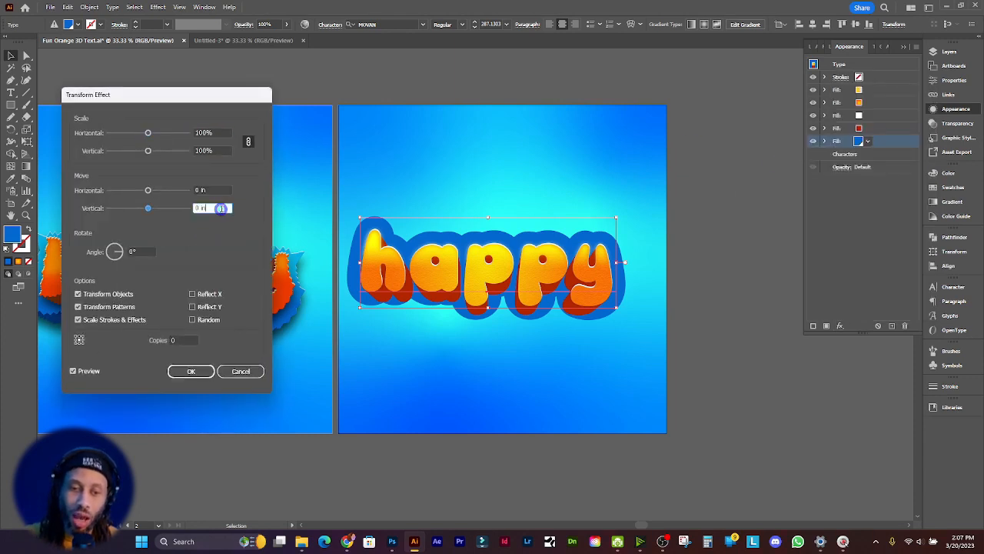
pyautogui.press('Up')
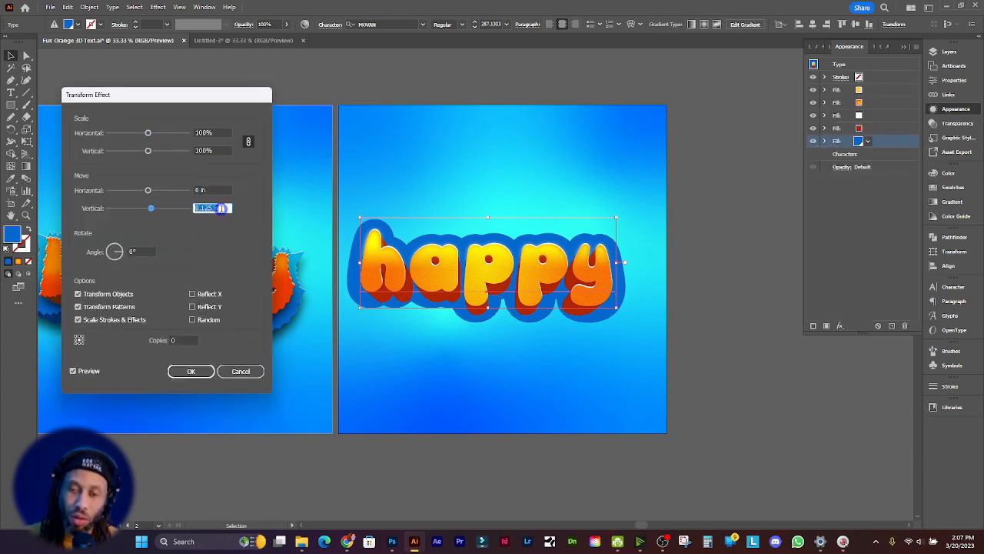
pyautogui.press('Up')
pyautogui.press('Up')
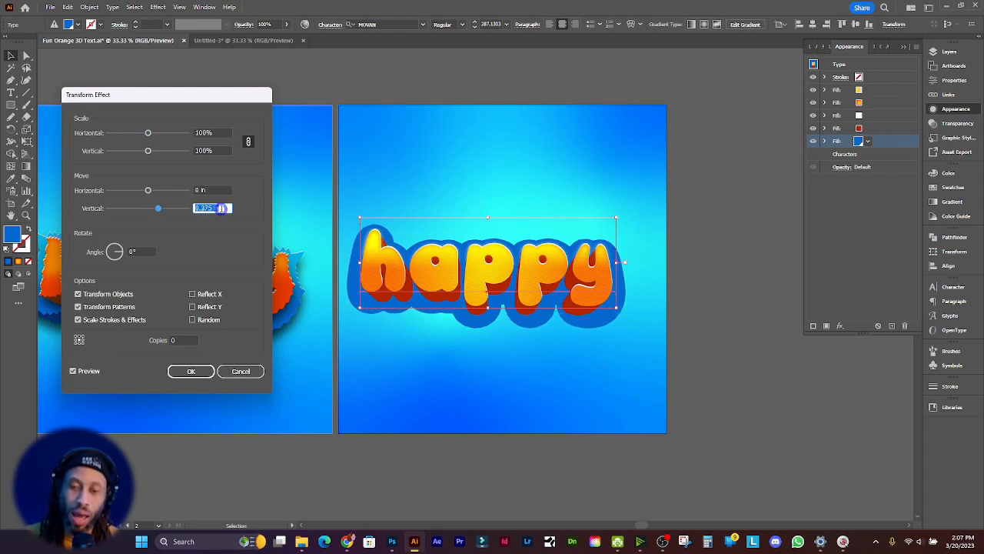
pyautogui.click(190, 376)
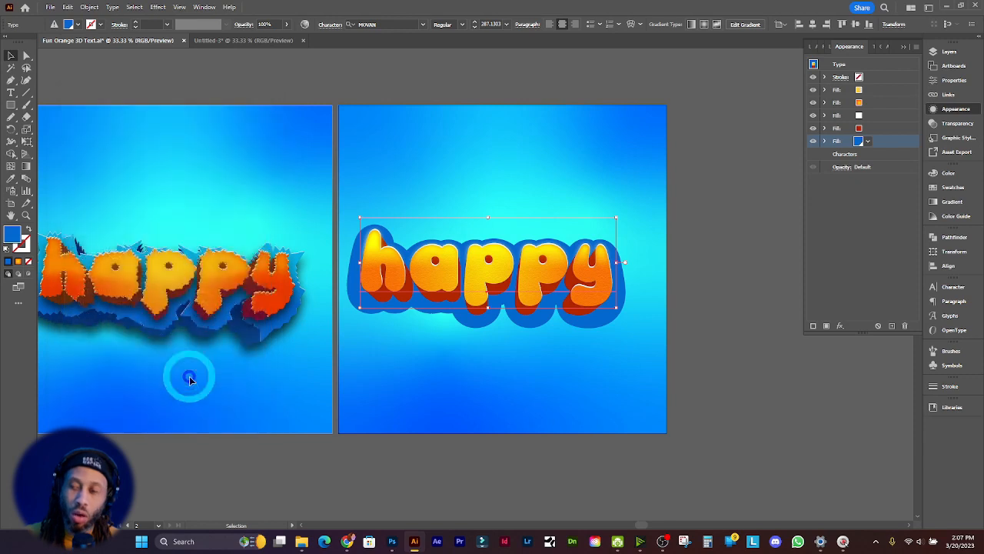
# Try to apply the cyan-to-transparent gradient to the blue fill and recolour its end stop with the blue swatch
pyautogui.click(885, 143)
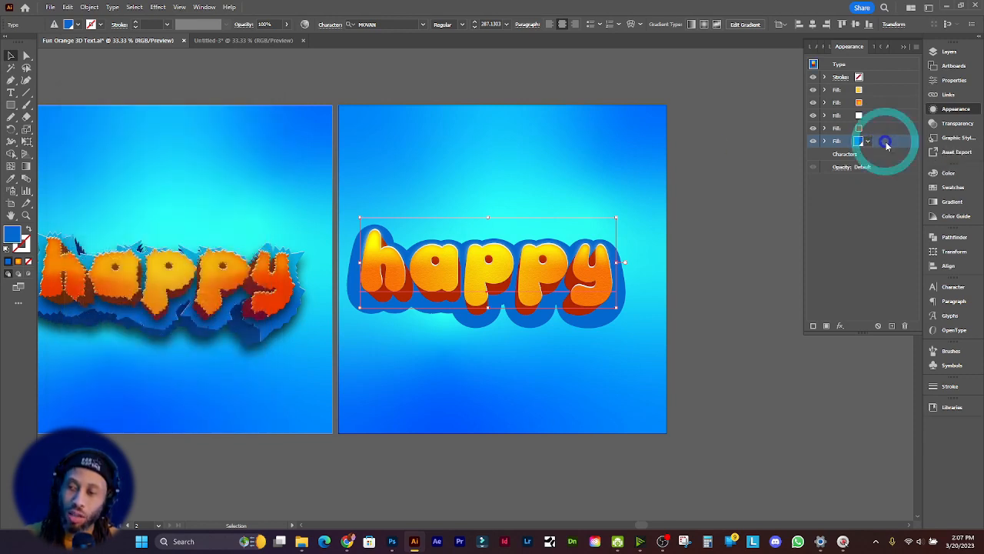
pyautogui.click(953, 202)
pyautogui.click(826, 186)
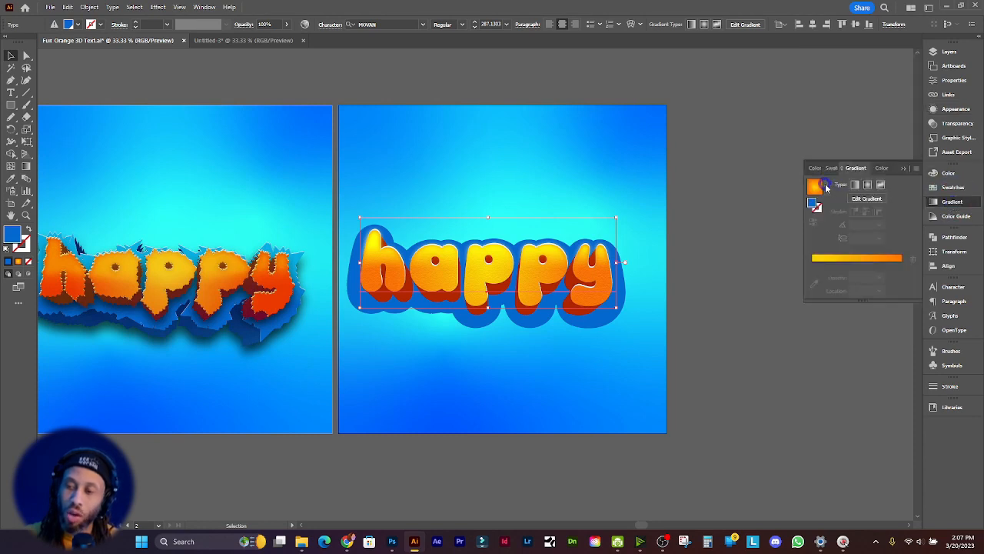
pyautogui.click(777, 241)
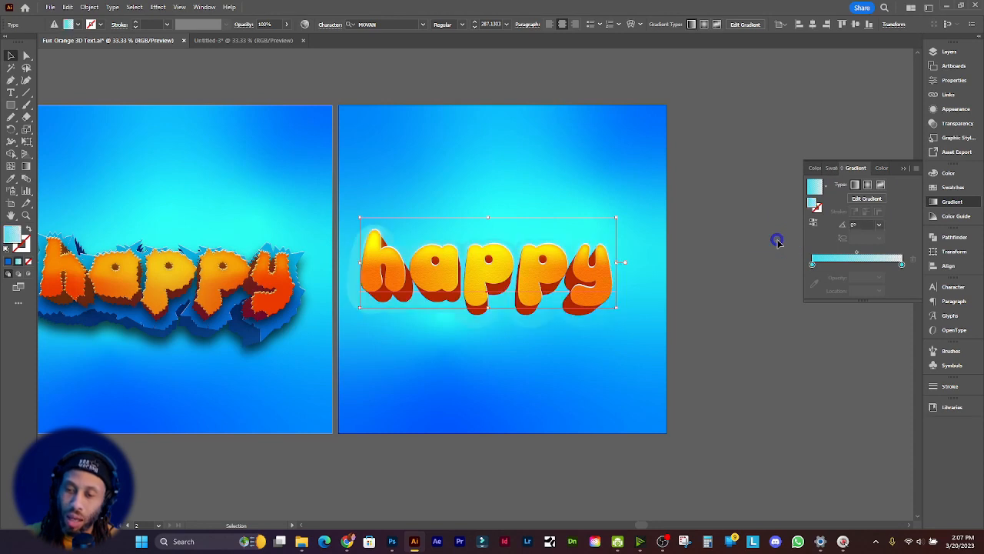
pyautogui.click(901, 264)
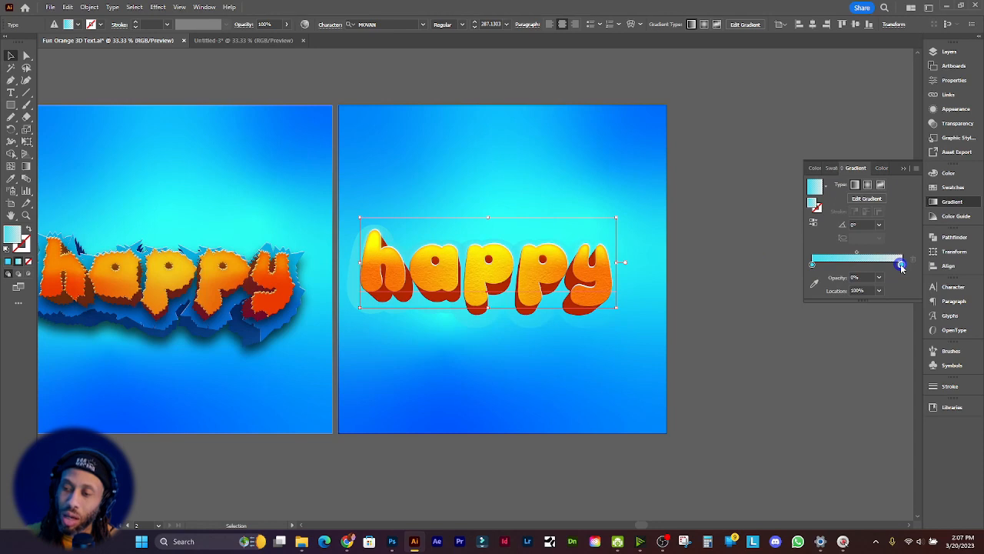
pyautogui.click(952, 190)
pyautogui.click(846, 254)
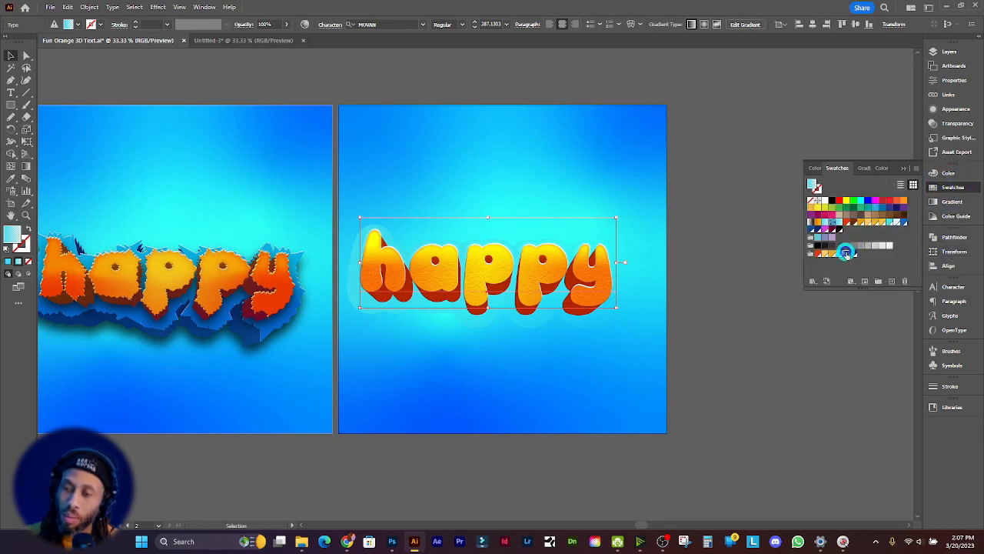
# Apply the saved cyan-to-transparent linear gradient to the blue fill again
pyautogui.click(952, 202)
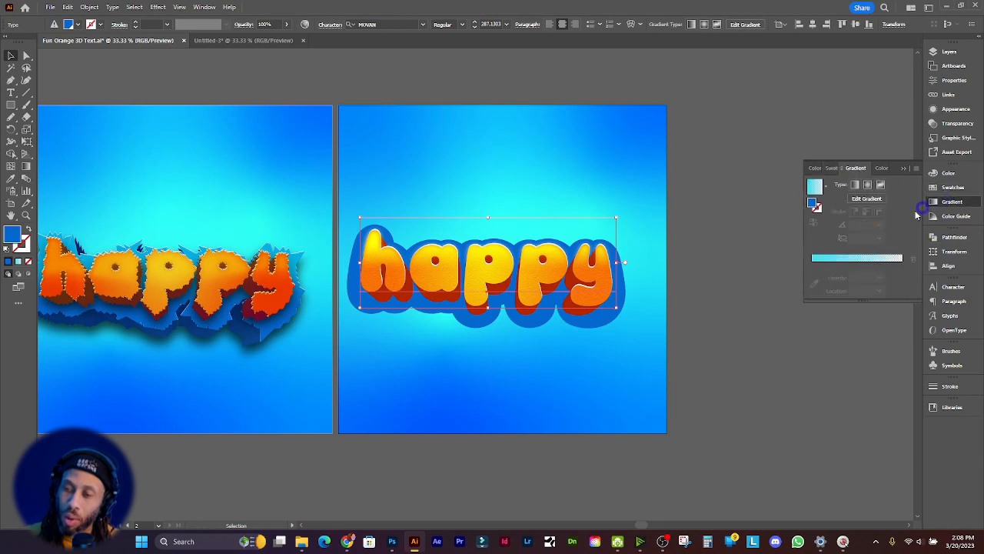
pyautogui.click(824, 187)
pyautogui.click(759, 239)
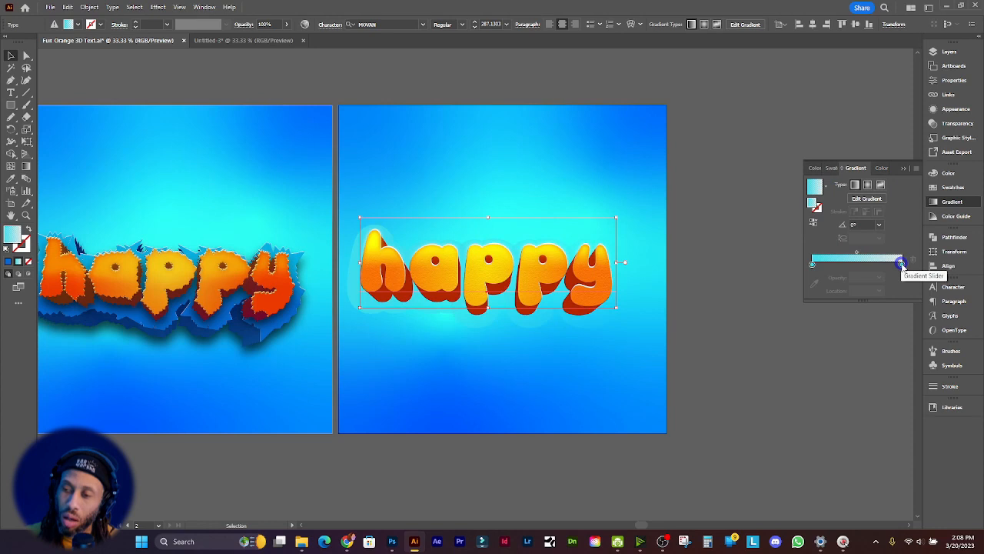
# Try to sample a colour from the first artboard's artwork for the gradient's transparent end stop, and undo the change
pyautogui.click(901, 264)
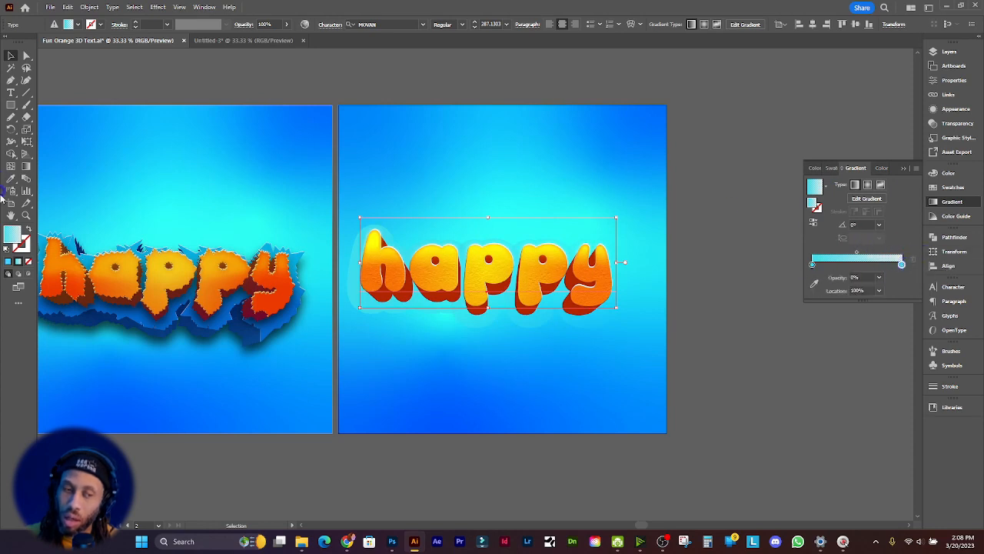
pyautogui.click(814, 285)
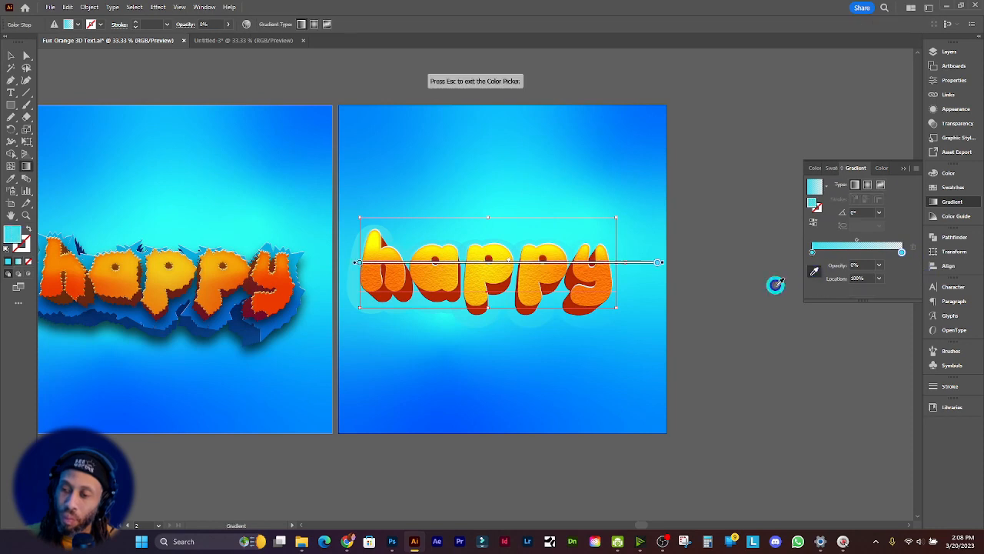
pyautogui.click(268, 326)
pyautogui.hotkey('ctrl', 'z')
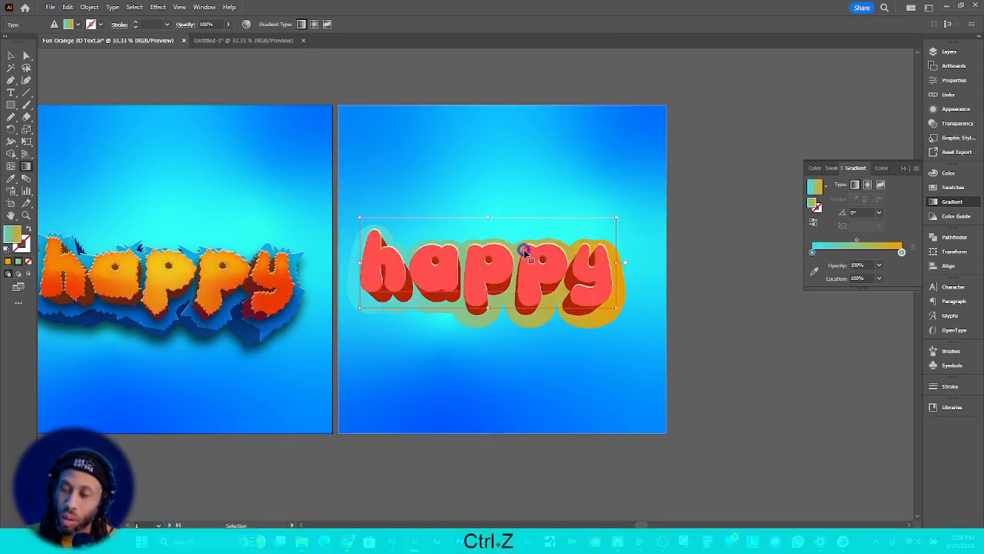
pyautogui.hotkey('ctrl', 'z')
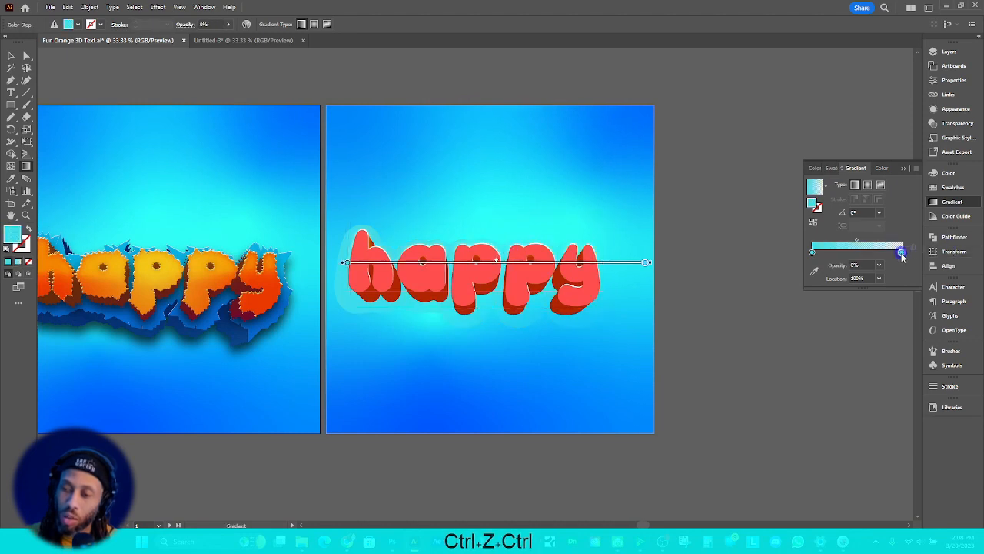
# Recolour the blue fill gradient's transparent end stop to deep blue #2335DB and raise its opacity to 100%
pyautogui.doubleClick(814, 202)
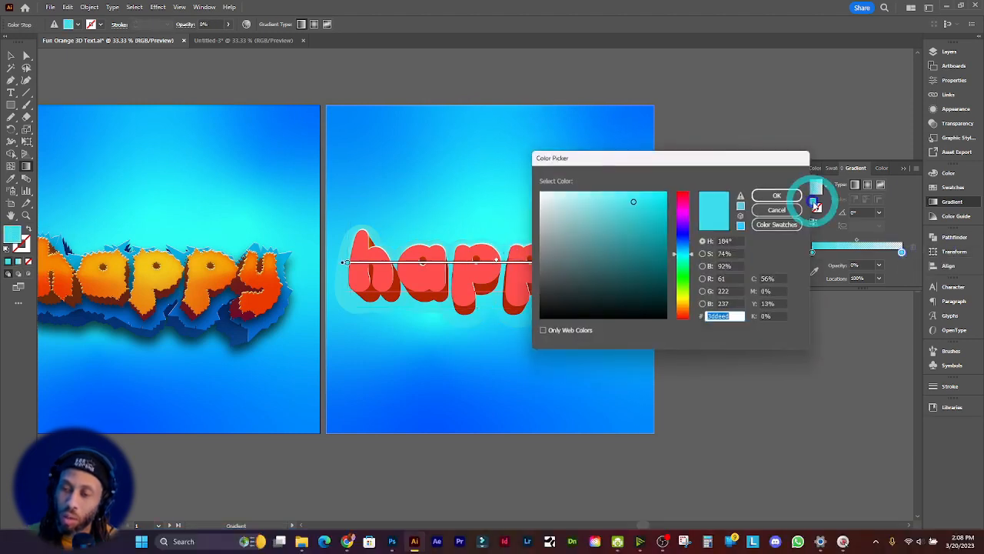
pyautogui.click(655, 206)
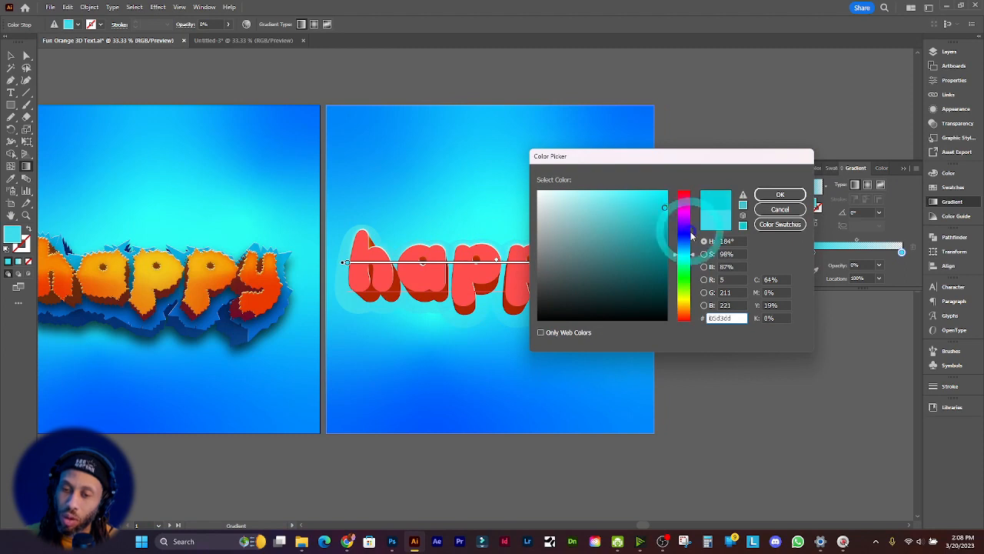
pyautogui.click(684, 233)
pyautogui.click(660, 204)
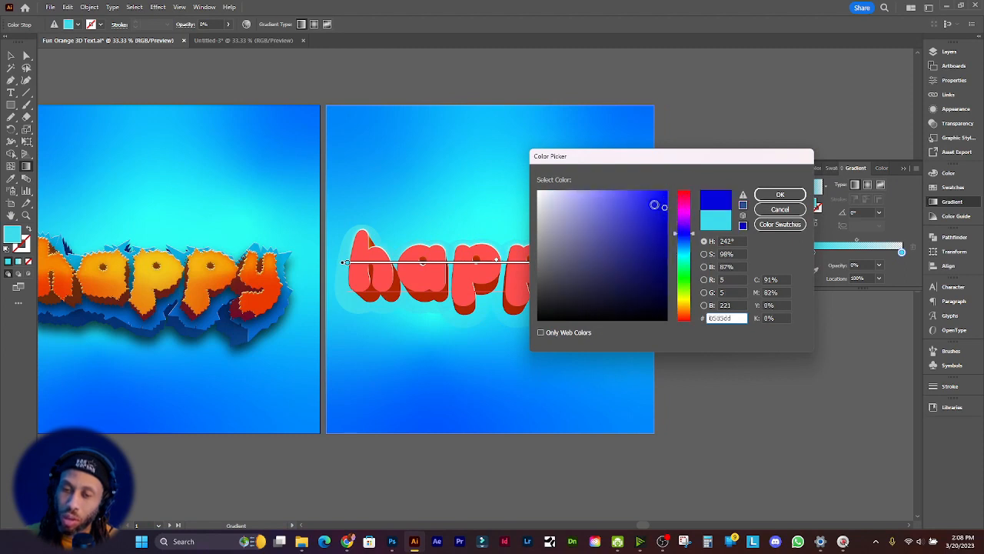
pyautogui.moveTo(663, 206); pyautogui.dragTo(646, 205)
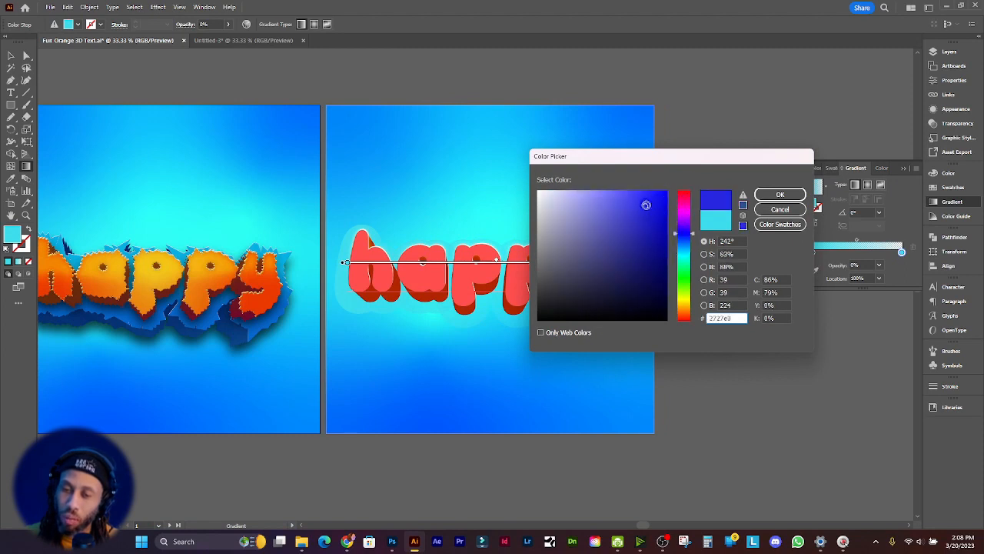
pyautogui.moveTo(684, 235); pyautogui.dragTo(683, 240)
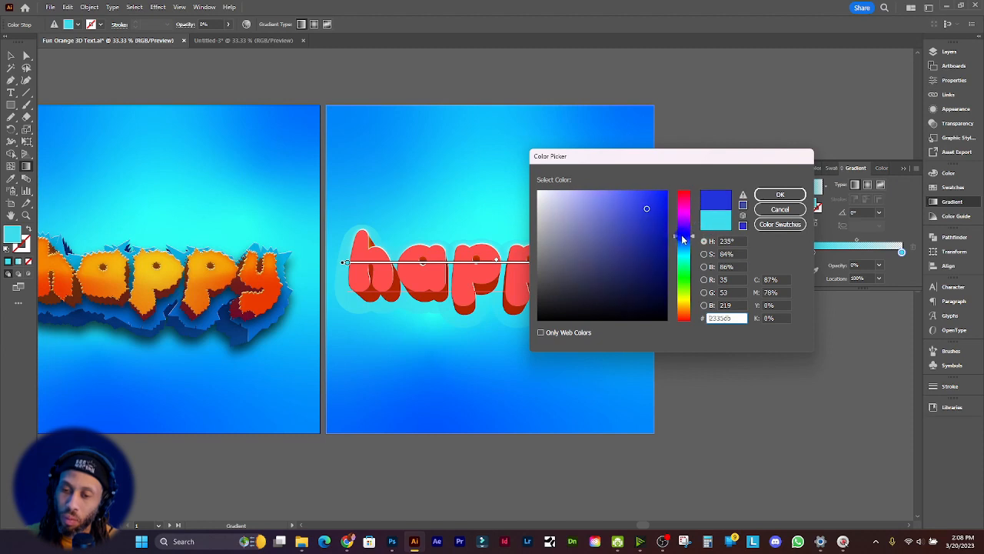
pyautogui.click(780, 195)
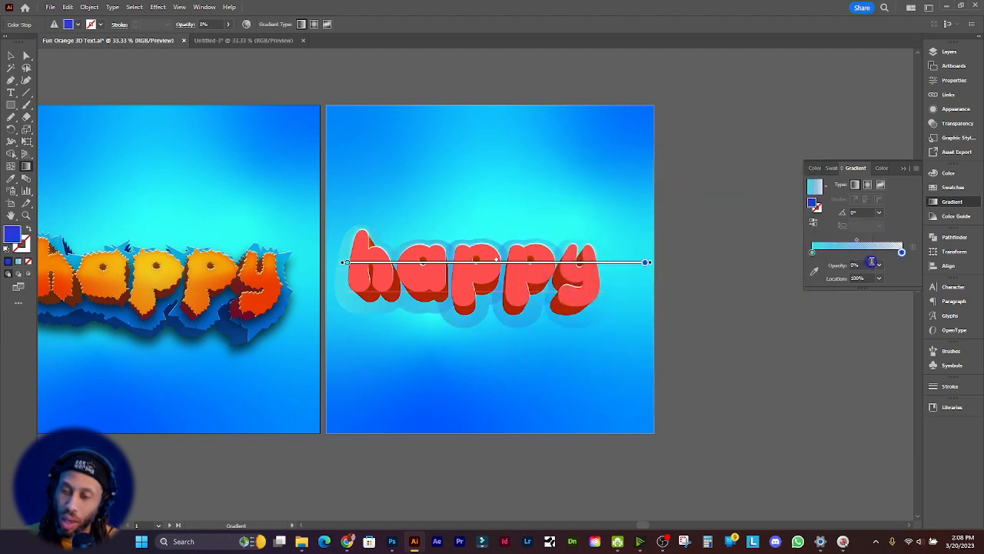
pyautogui.click(878, 267)
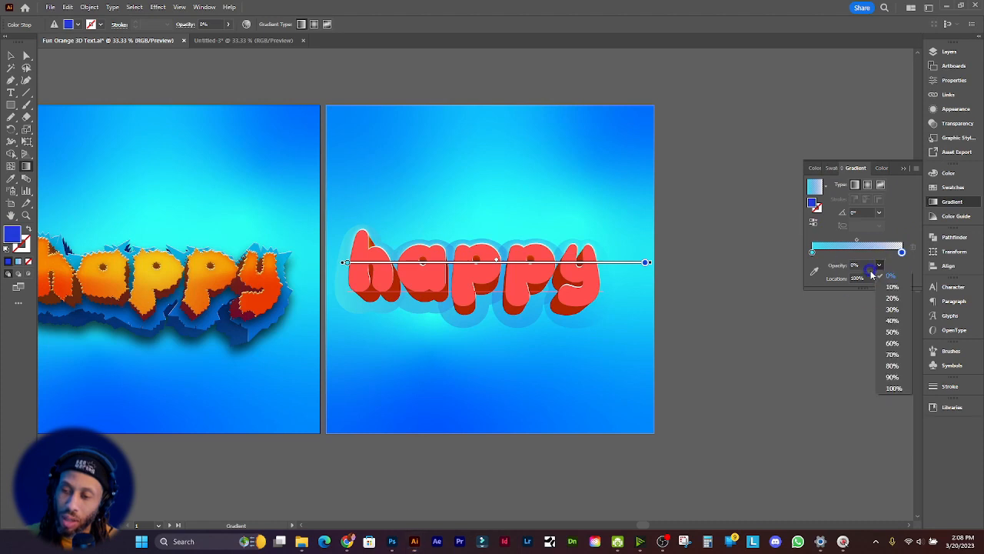
pyautogui.click(892, 387)
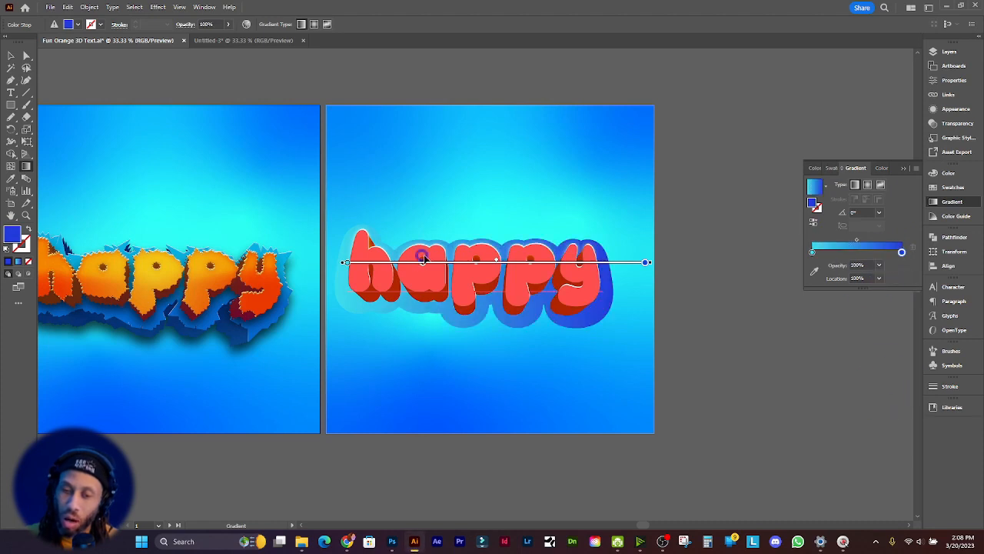
# Redraw the blue fill's gradient vertically through the middle of the lettering at -90°, with cyan above and deep blue below
pyautogui.press('ctrl')
pyautogui.scroll(1, 488, 224)
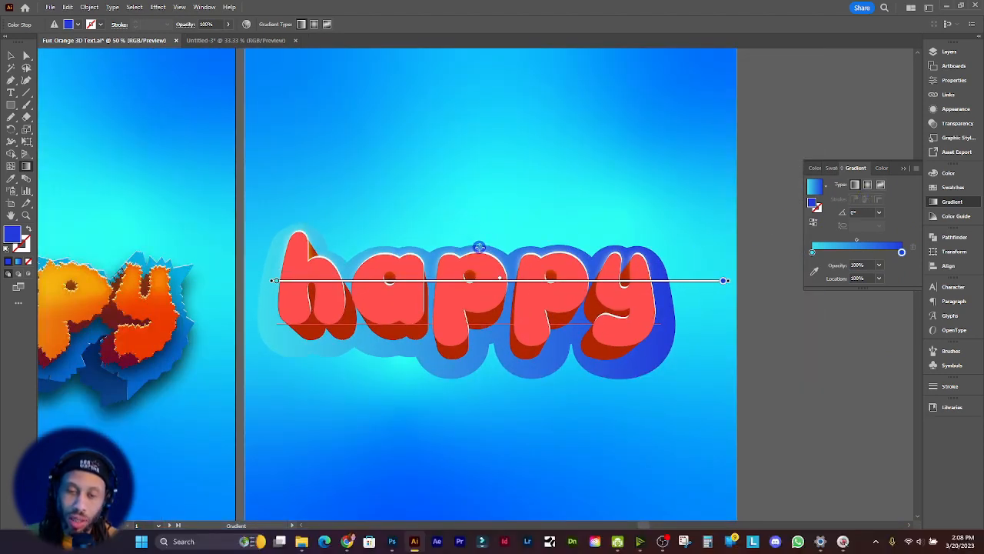
pyautogui.moveTo(479, 245); pyautogui.dragTo(479, 301)
pyautogui.scroll(-1, 479, 301)
pyautogui.hscroll(-1, 479, 300)
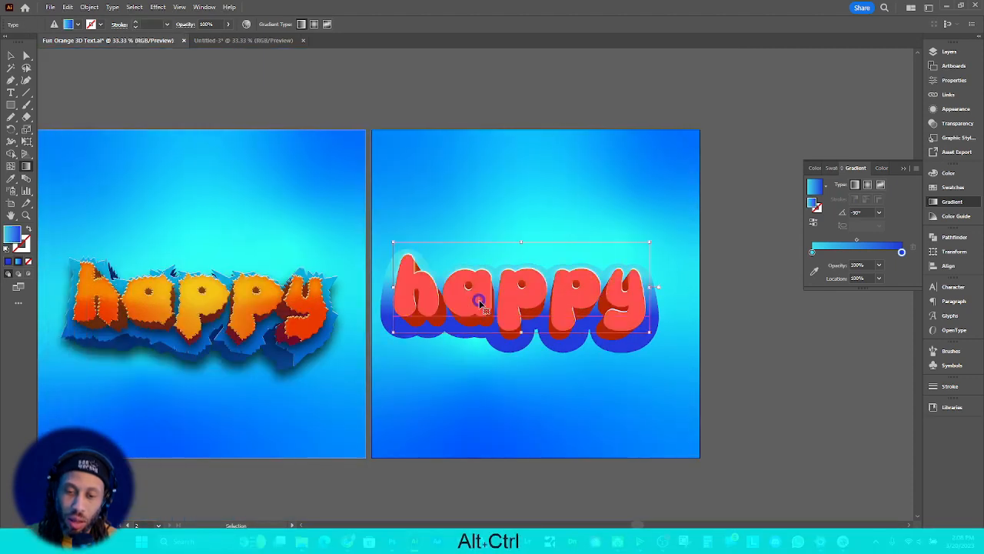
pyautogui.hscroll(2, 479, 301)
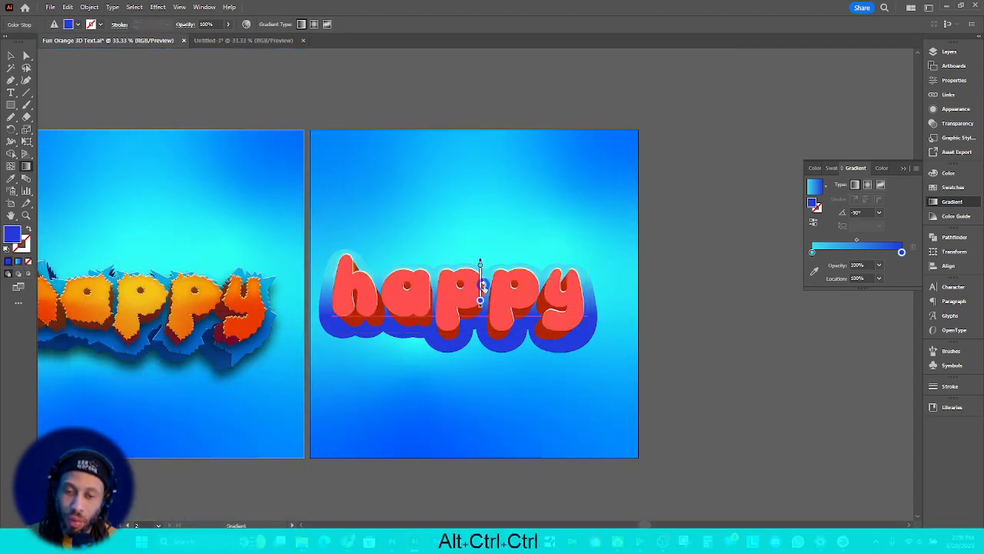
pyautogui.hscroll(-1, 483, 286)
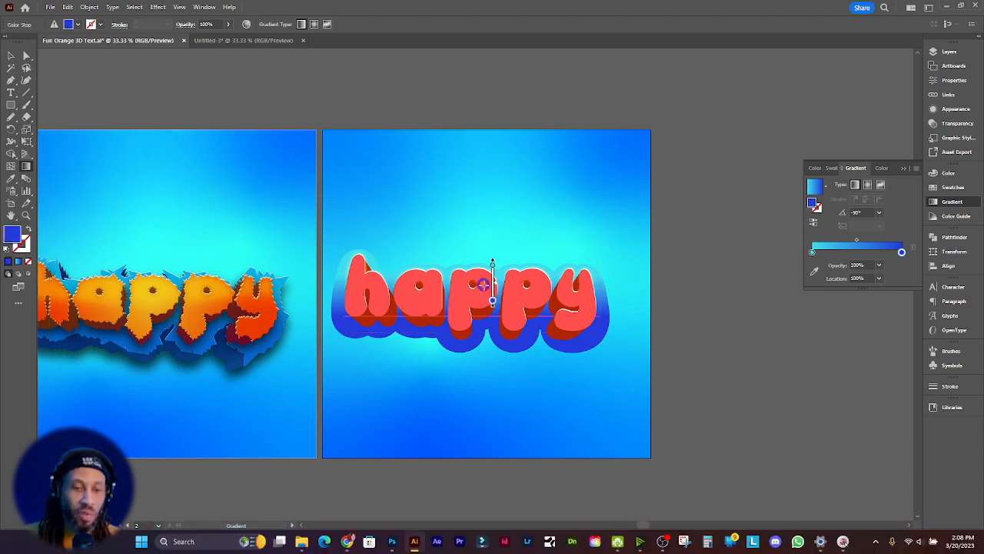
pyautogui.click(11, 56)
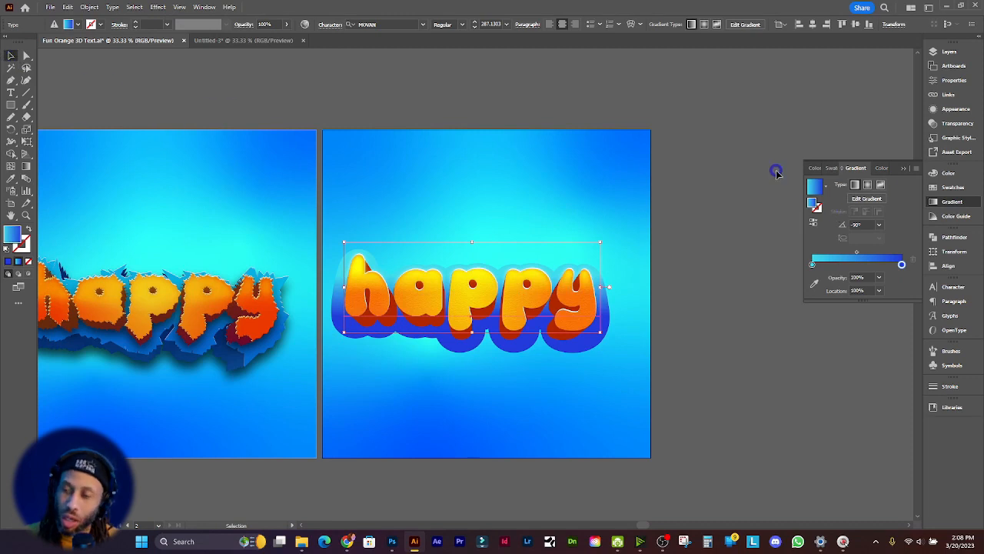
# Draw a square of about 1.41 in above the second artboard and duplicate it twice to make a row of three
pyautogui.click(11, 104)
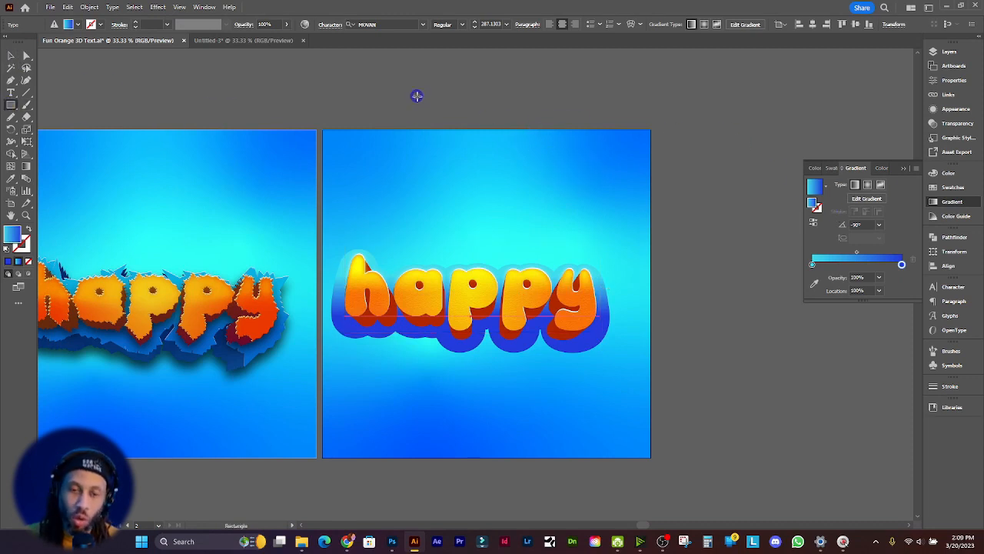
pyautogui.moveTo(418, 97); pyautogui.dragTo(518, 111)
pyautogui.press('v')
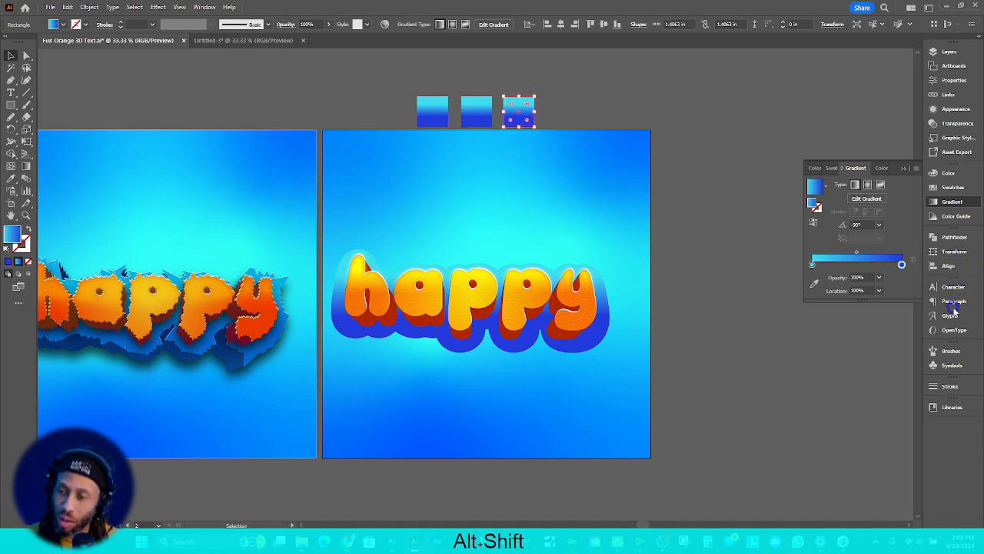
# Recolour the three squares with the saved swatches, in order cyan, medium blue and dark navy
pyautogui.click(954, 187)
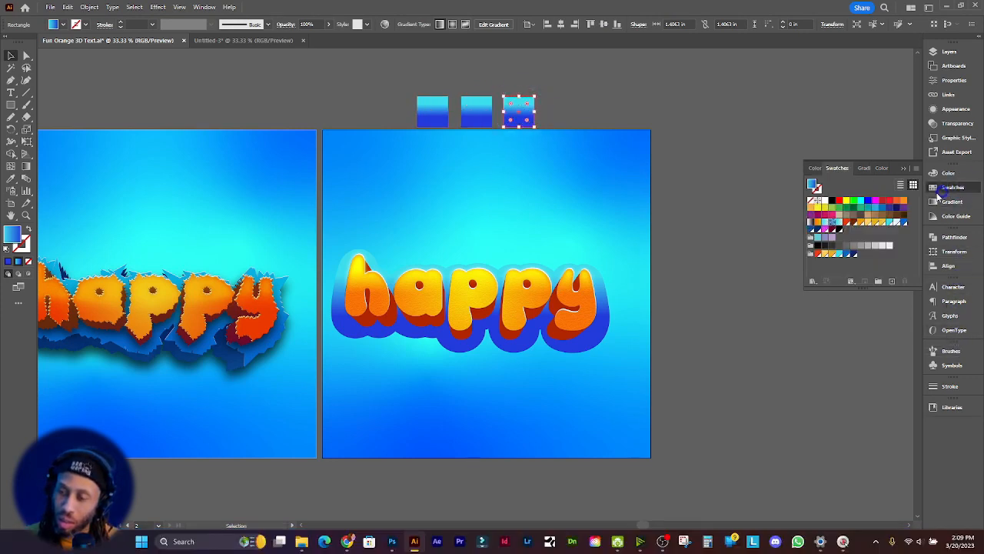
pyautogui.click(435, 118)
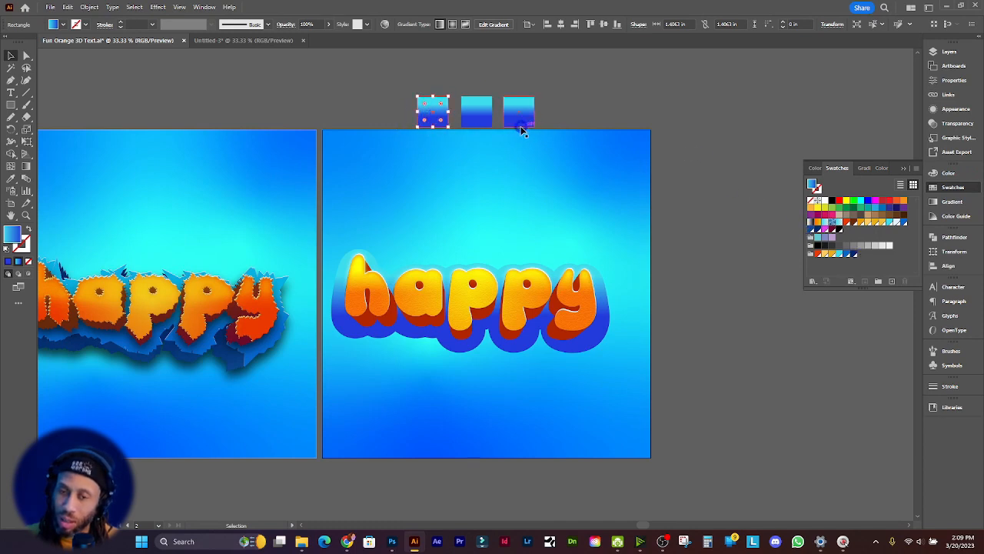
pyautogui.click(838, 254)
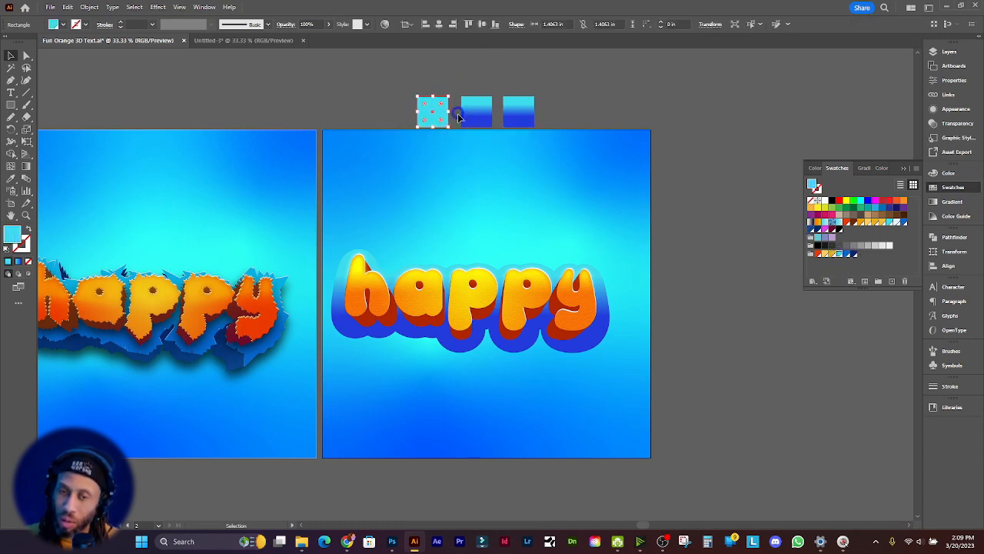
pyautogui.click(477, 112)
pyautogui.click(847, 254)
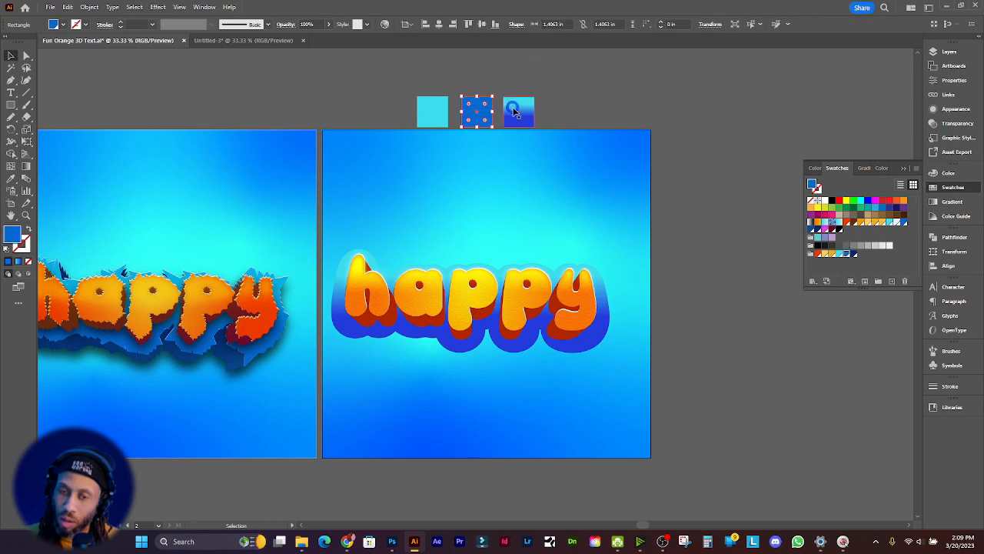
pyautogui.click(519, 111)
pyautogui.click(852, 253)
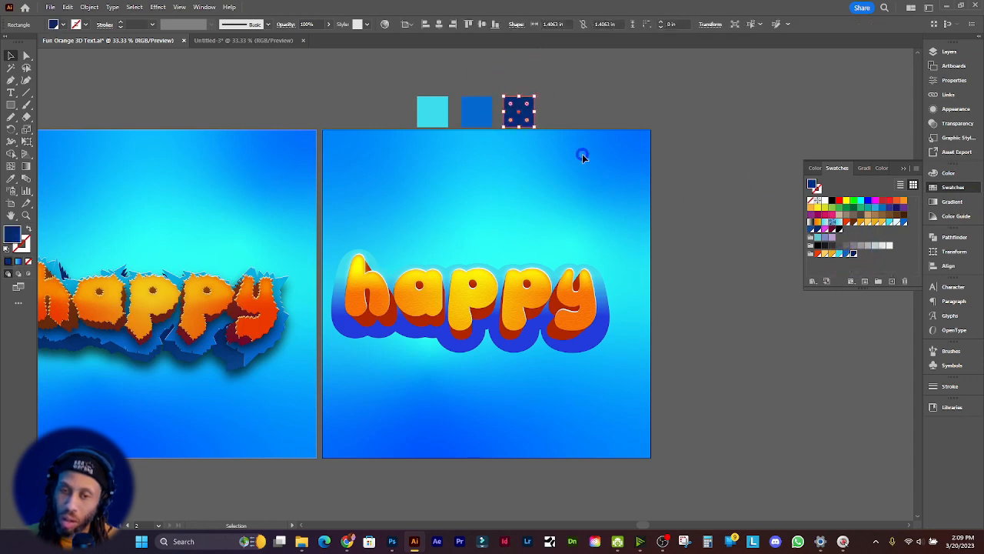
# Sample the medium blue square as the end stop colour of the gradient on the text's lowest fill
pyautogui.click(609, 297)
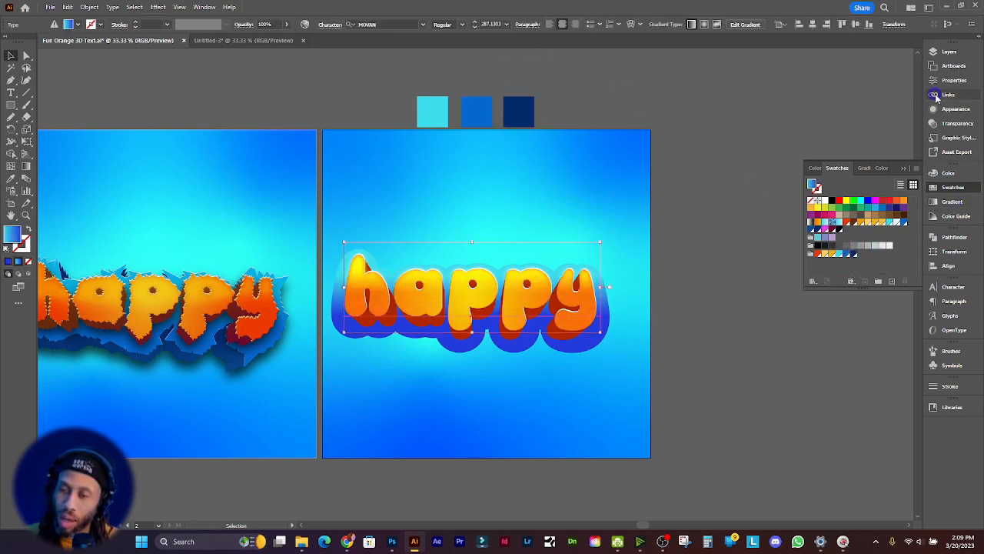
pyautogui.click(956, 109)
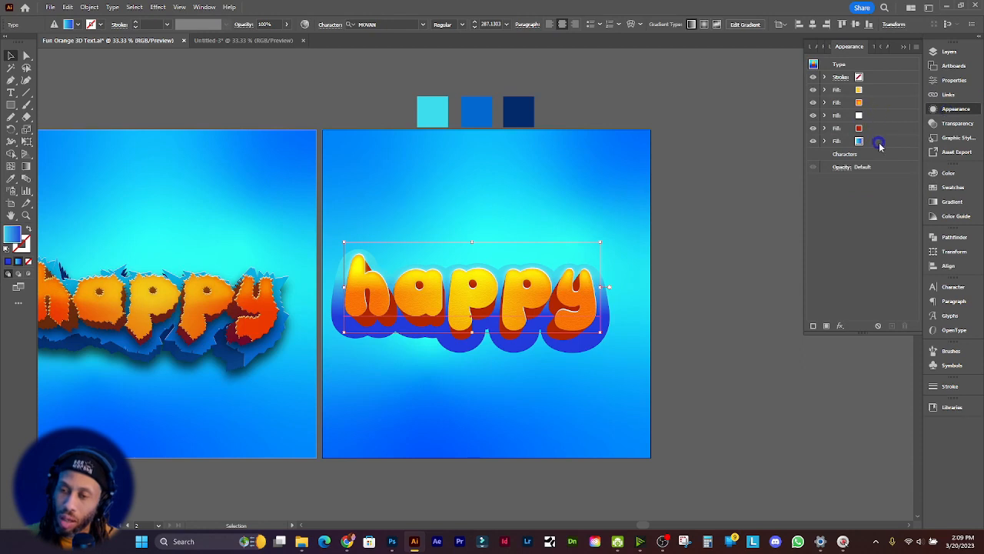
pyautogui.click(877, 141)
pyautogui.click(952, 201)
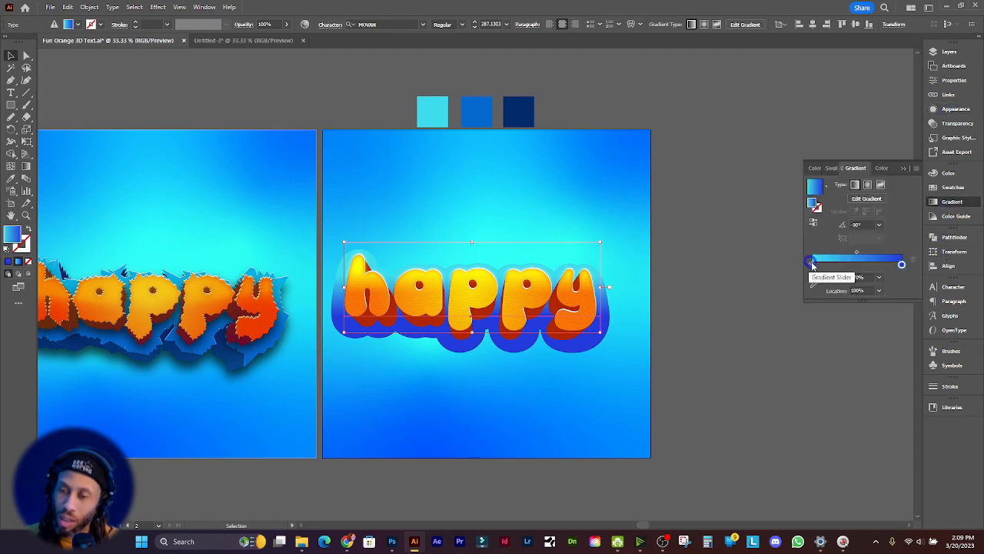
pyautogui.click(902, 266)
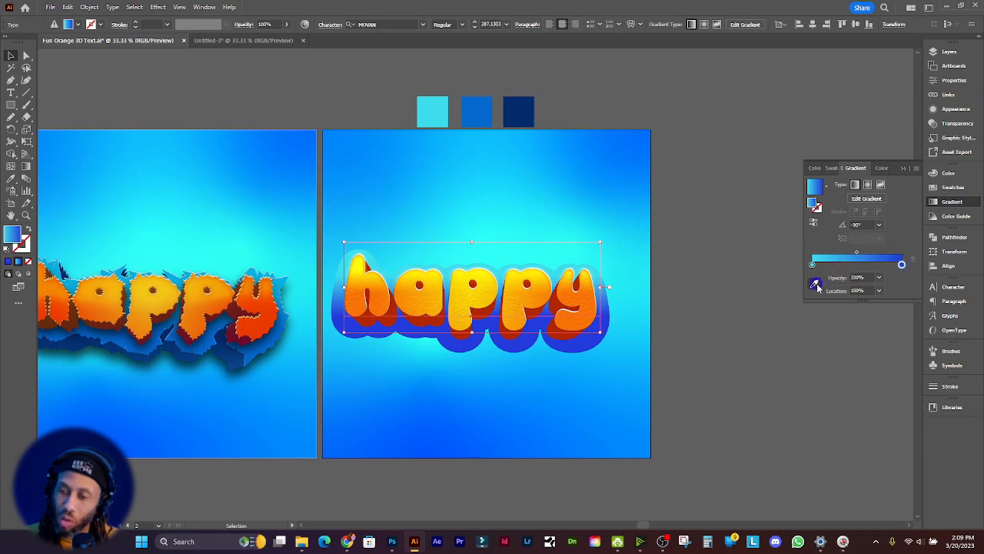
pyautogui.click(813, 281)
pyautogui.click(479, 114)
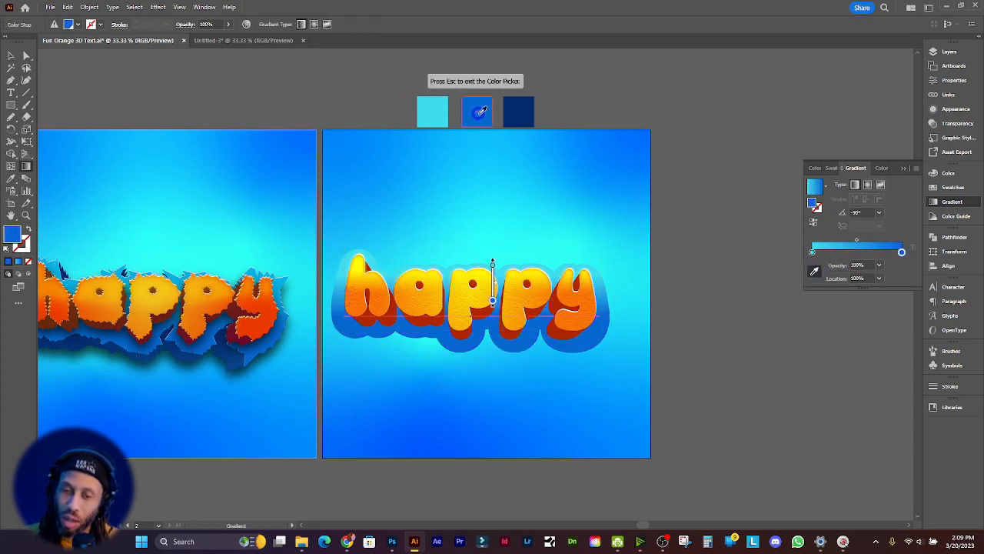
pyautogui.hscroll(-3, 510, 225)
pyautogui.hscroll(2, 505, 227)
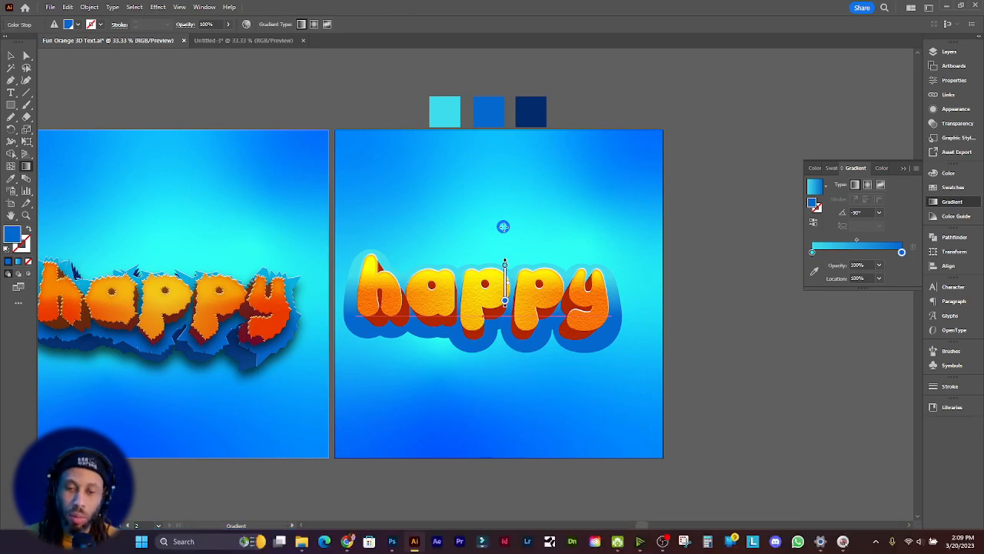
pyautogui.press('v')
pyautogui.hscroll(-1, 500, 228)
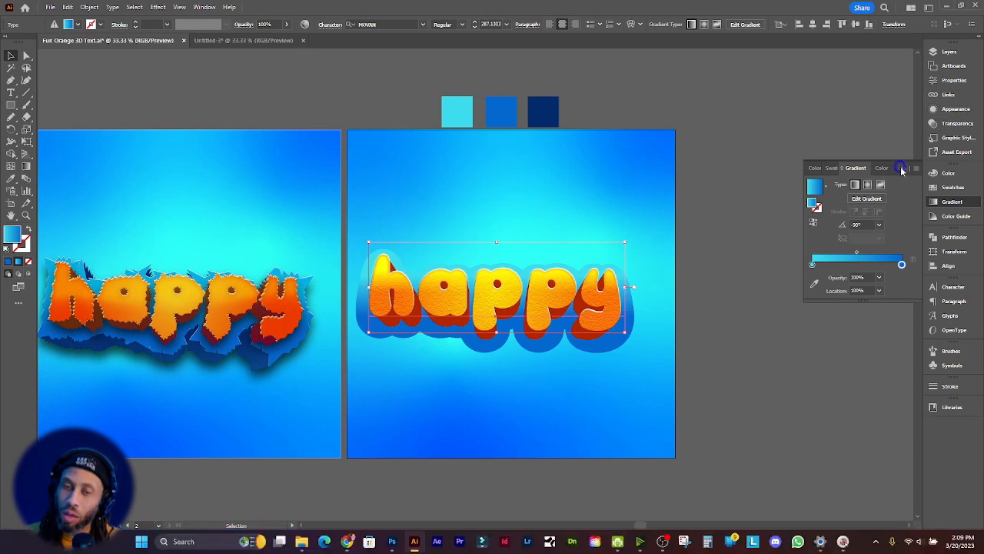
# Duplicate the lowest cyan-to-blue gradient fill of the second artboard's text
pyautogui.click(903, 169)
pyautogui.click(954, 108)
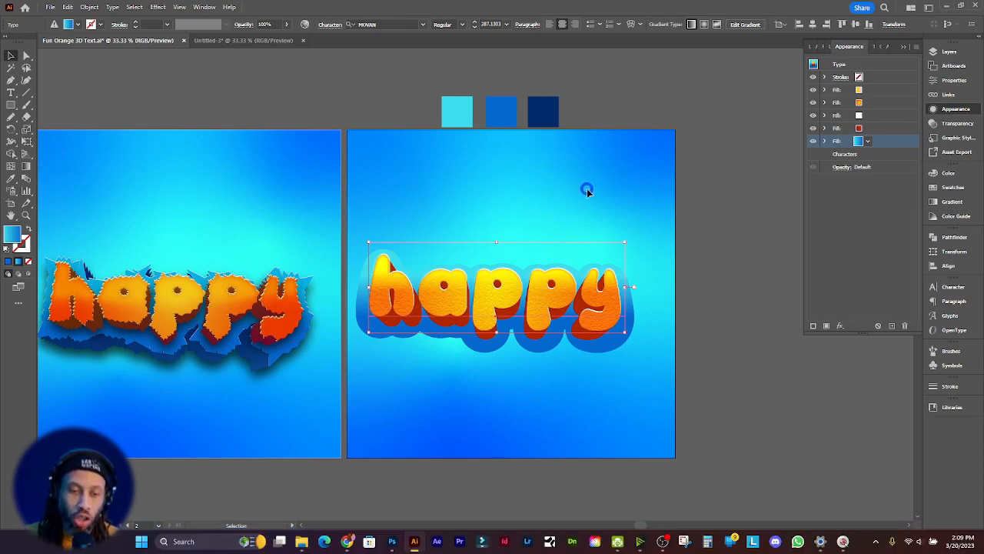
pyautogui.keyDown('alt'); pyautogui.scroll(2, 262, 209); pyautogui.keyUp('alt')
pyautogui.keyDown('ctrl'); pyautogui.hscroll(2, 442, 207); pyautogui.keyUp('ctrl')
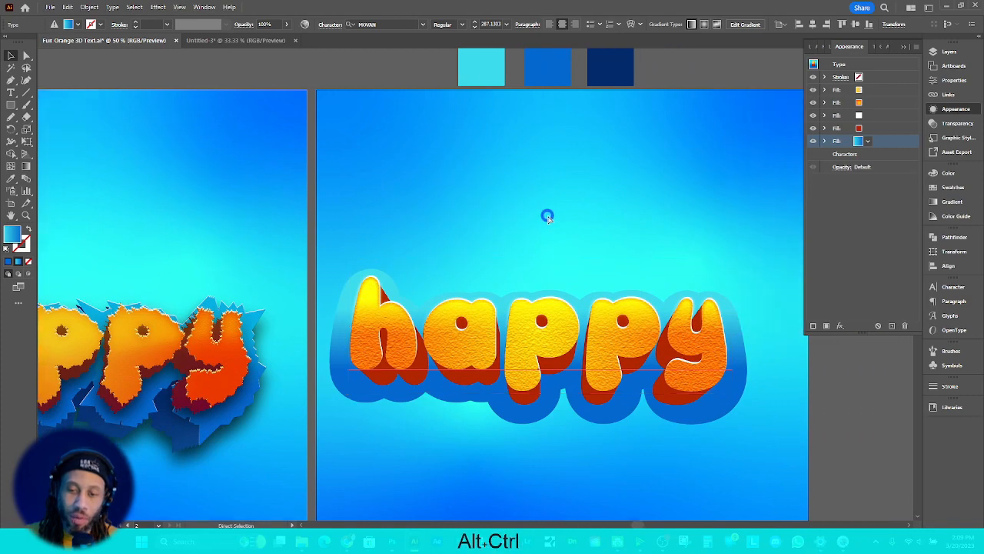
pyautogui.keyDown('alt'); pyautogui.scroll(-2, 543, 217); pyautogui.keyUp('alt')
pyautogui.keyDown('ctrl'); pyautogui.hscroll(1, 541, 217); pyautogui.keyUp('ctrl')
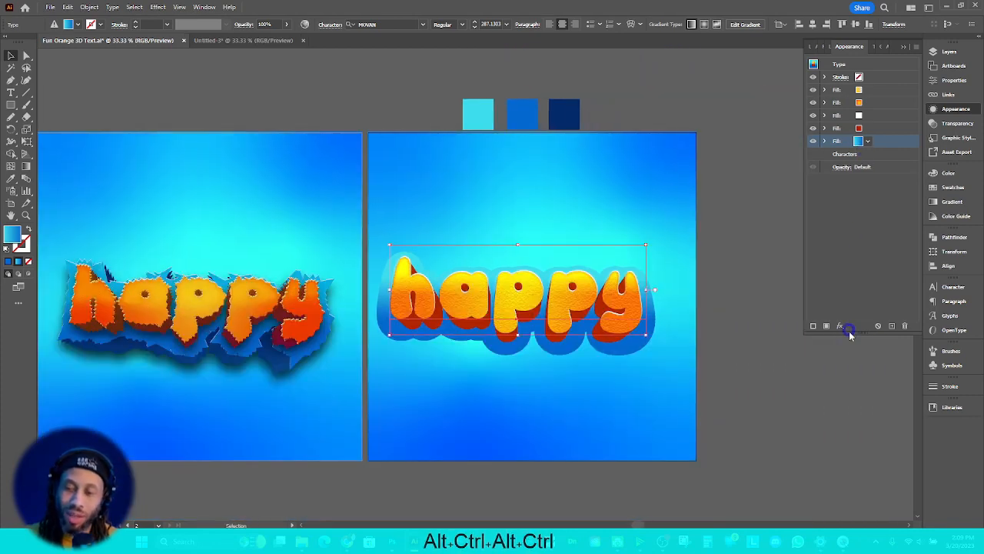
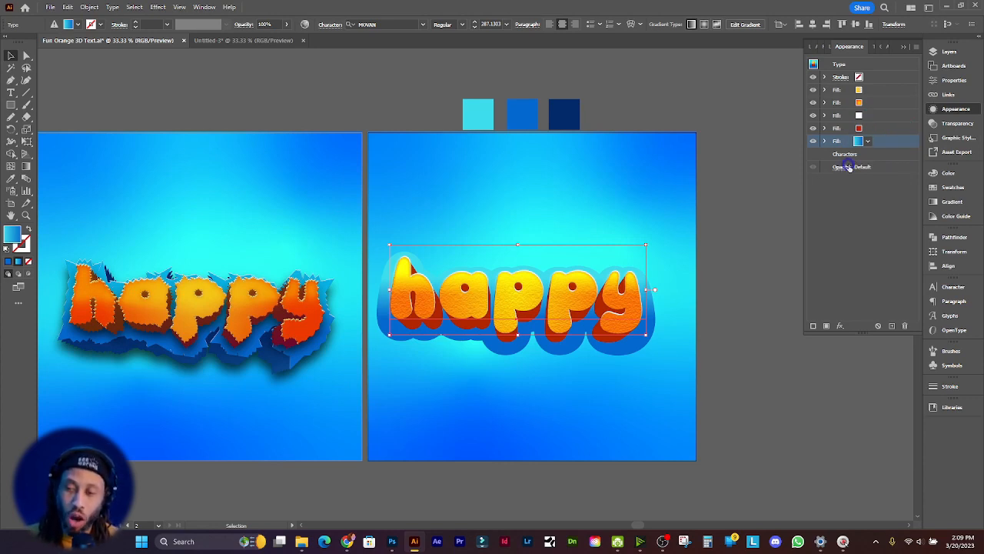
pyautogui.click(893, 326)
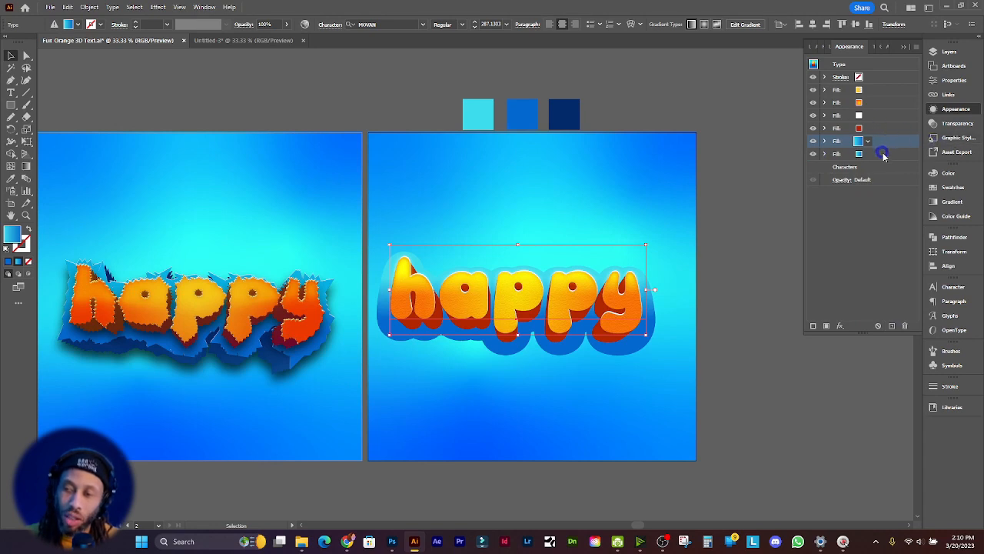
# Change the lower copy of the duplicated gradient fill to solid white
pyautogui.click(881, 156)
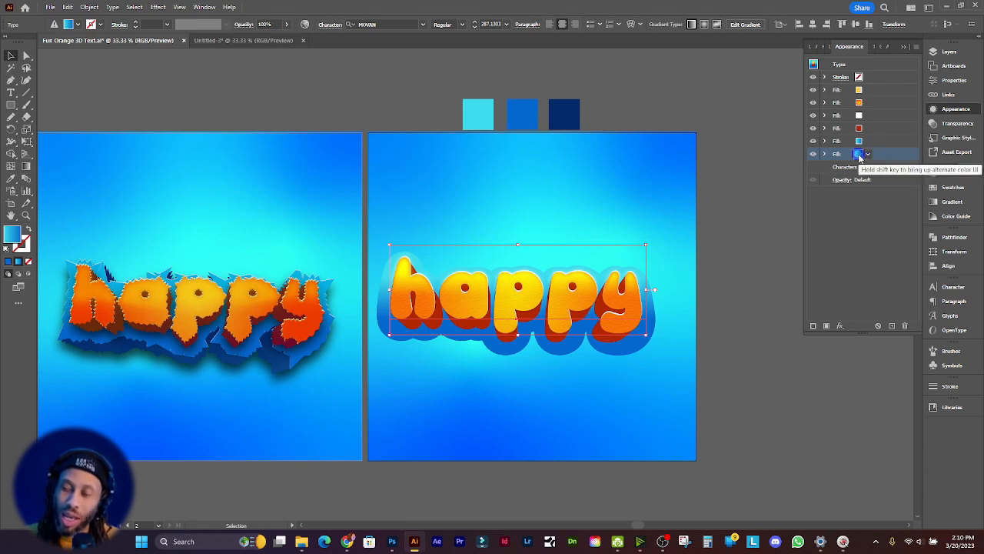
pyautogui.click(861, 156)
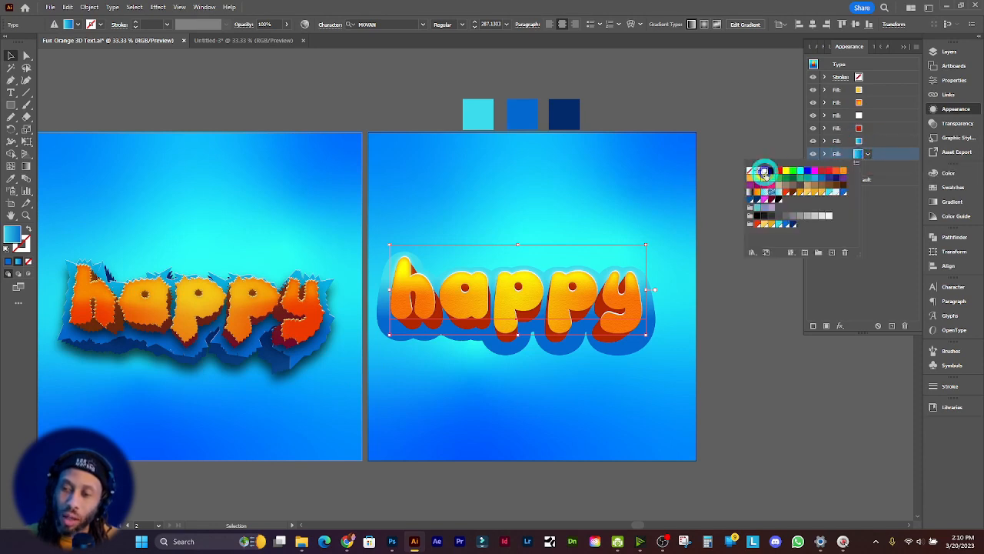
pyautogui.click(763, 170)
pyautogui.click(903, 163)
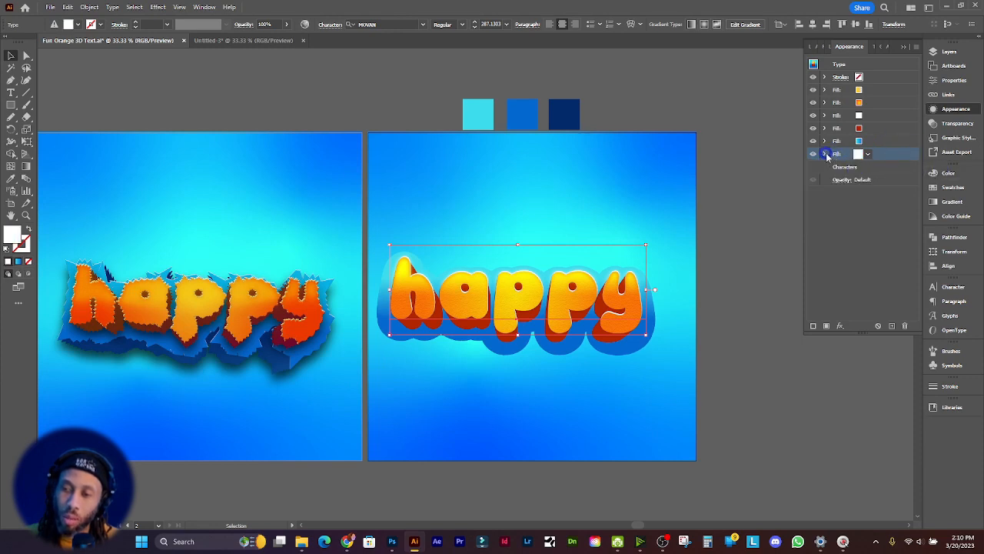
# Add another Transform effect to the lowest white fill with a vertical move of 0.05 in
pyautogui.click(825, 153)
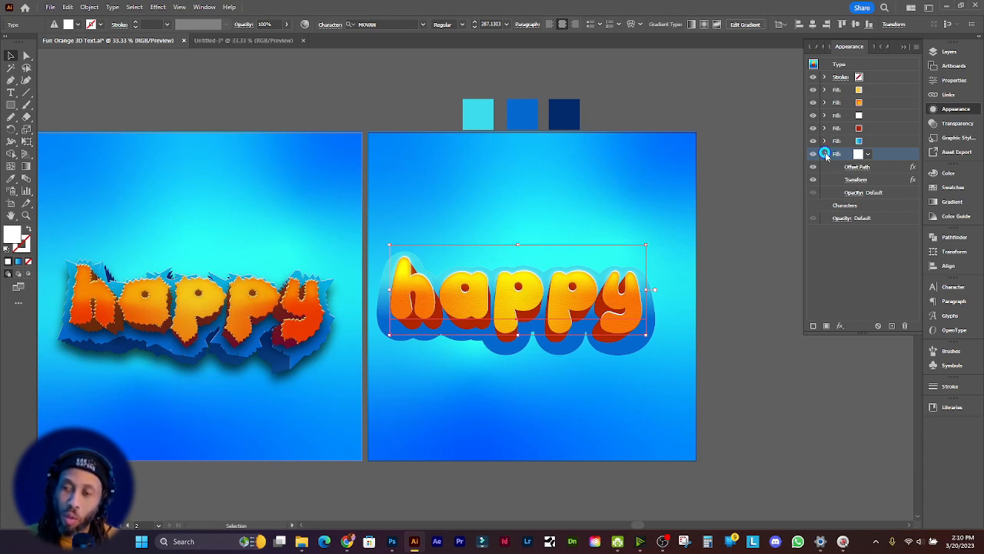
pyautogui.click(826, 154)
pyautogui.click(826, 155)
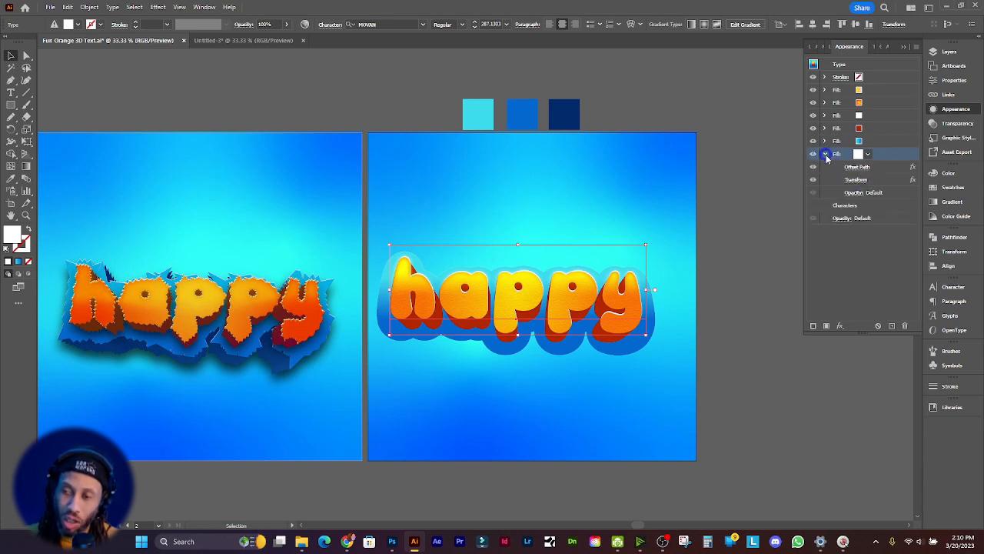
pyautogui.click(826, 155)
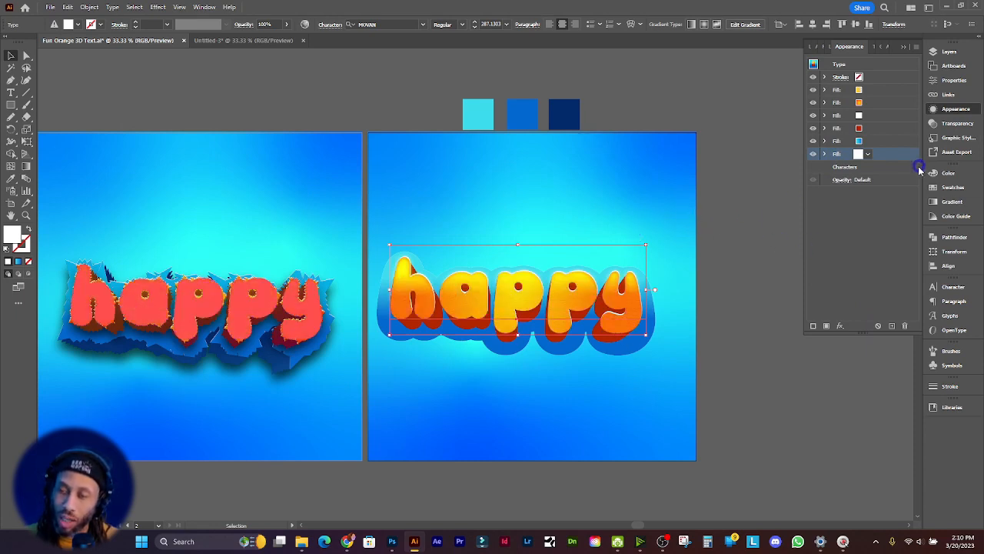
pyautogui.click(840, 325)
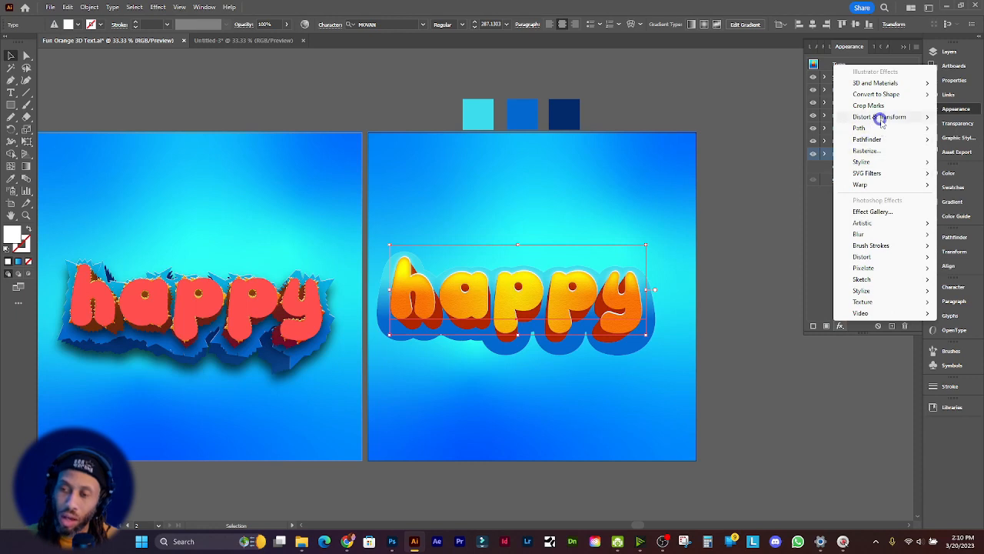
pyautogui.moveTo(881, 119)
pyautogui.click(793, 148)
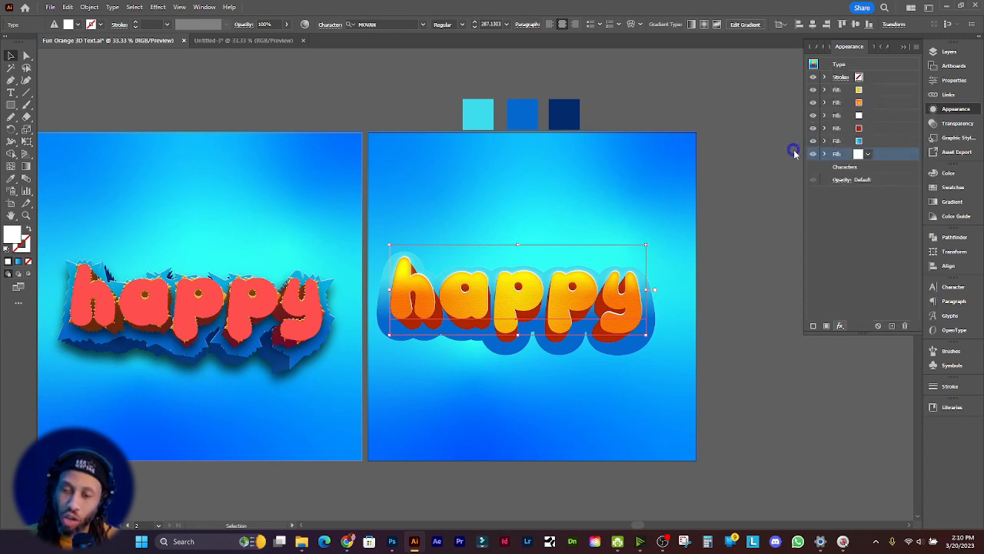
pyautogui.click(215, 206)
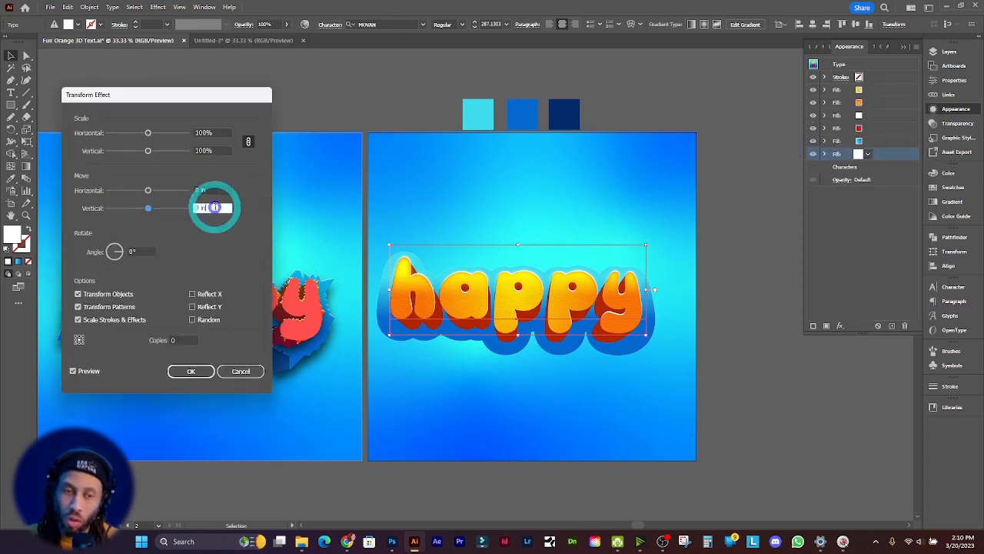
pyautogui.press('Down')
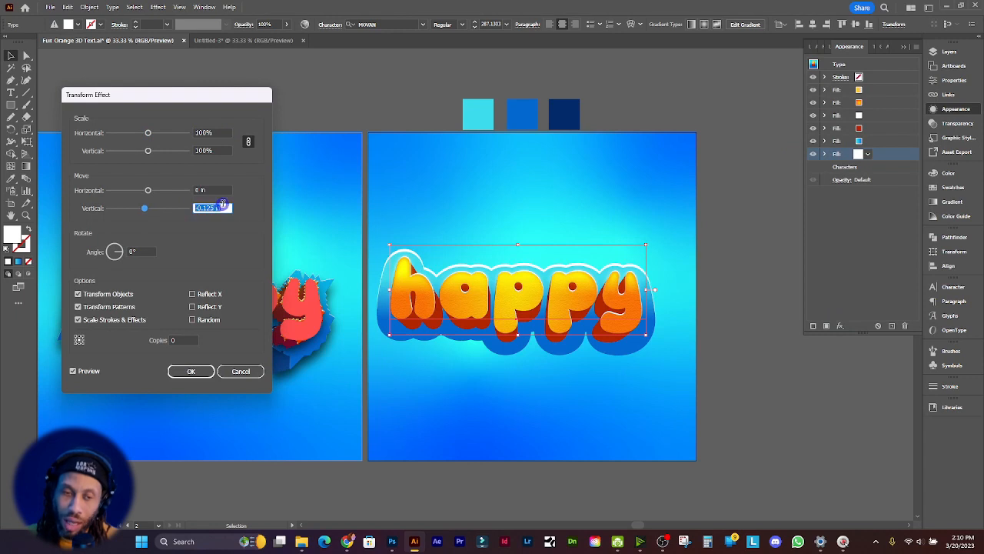
pyautogui.write('0.05')
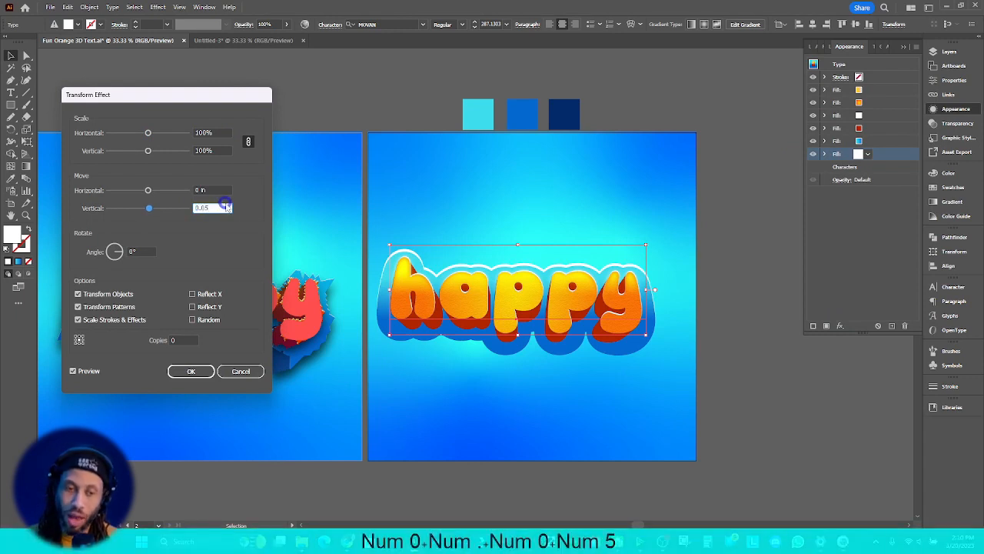
pyautogui.click(217, 191)
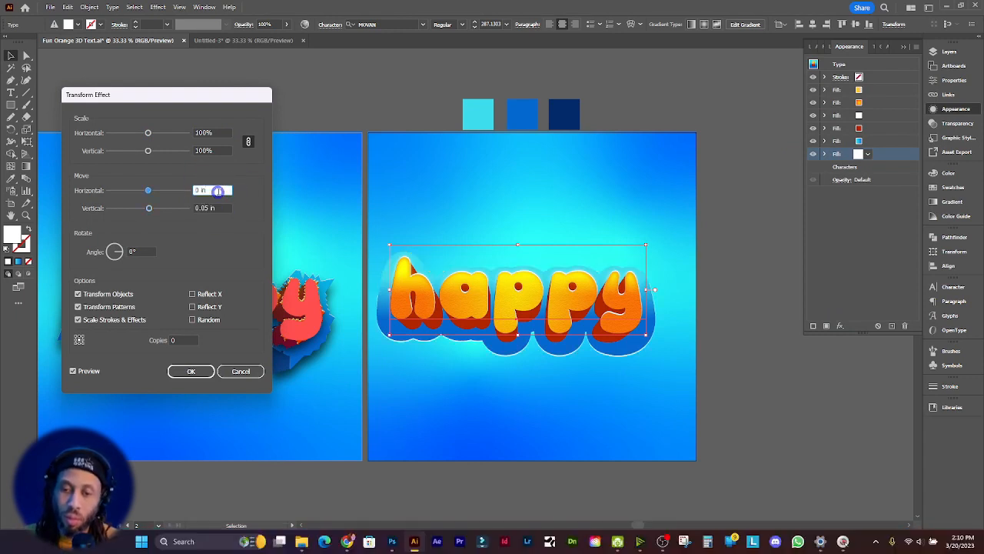
# Try a vertical move of 0.1 in for the white fill's new Transform effect
pyautogui.click(216, 206)
pyautogui.write('0.1')
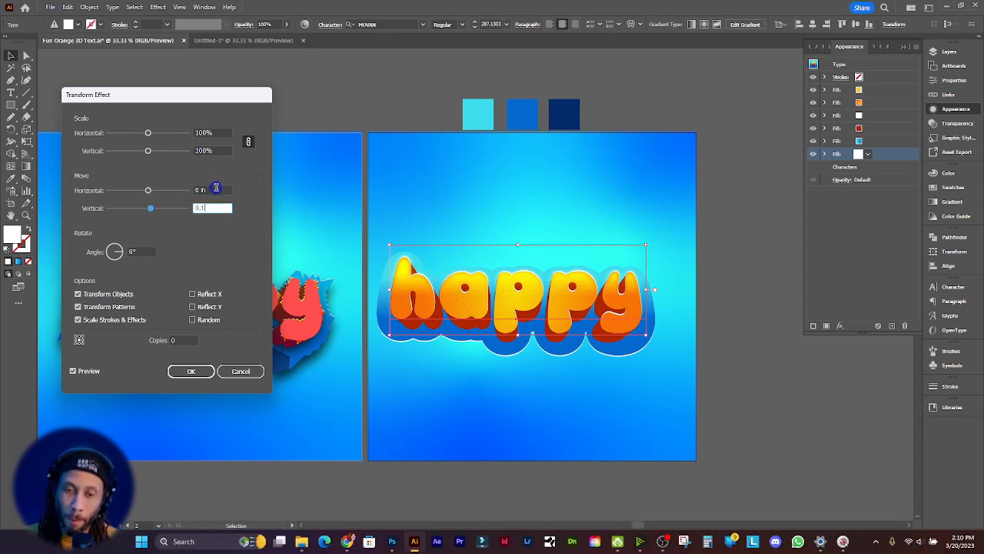
pyautogui.click(216, 189)
# Set the vertical move of the white fill's new Transform effect to -0.05 in and apply it
pyautogui.click(217, 208)
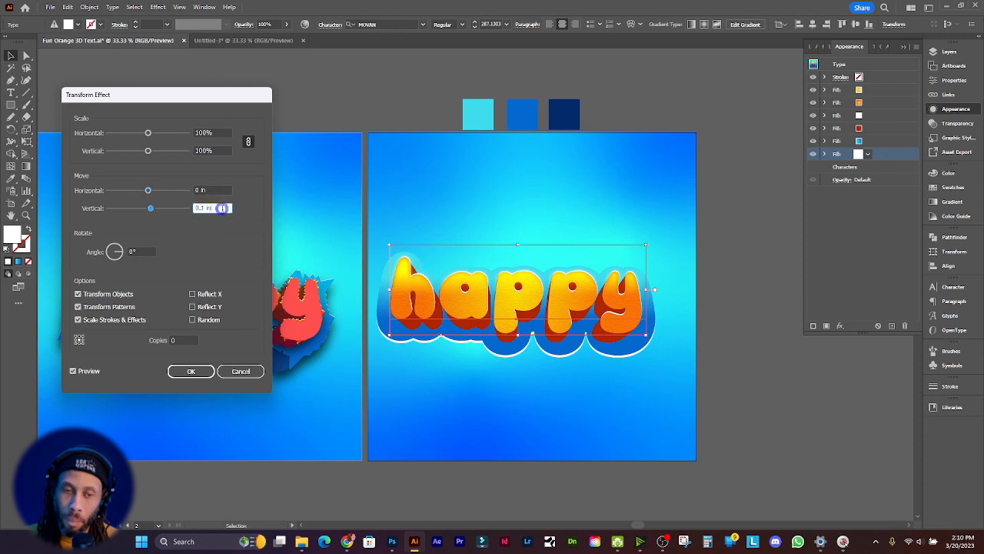
pyautogui.write('0.05')
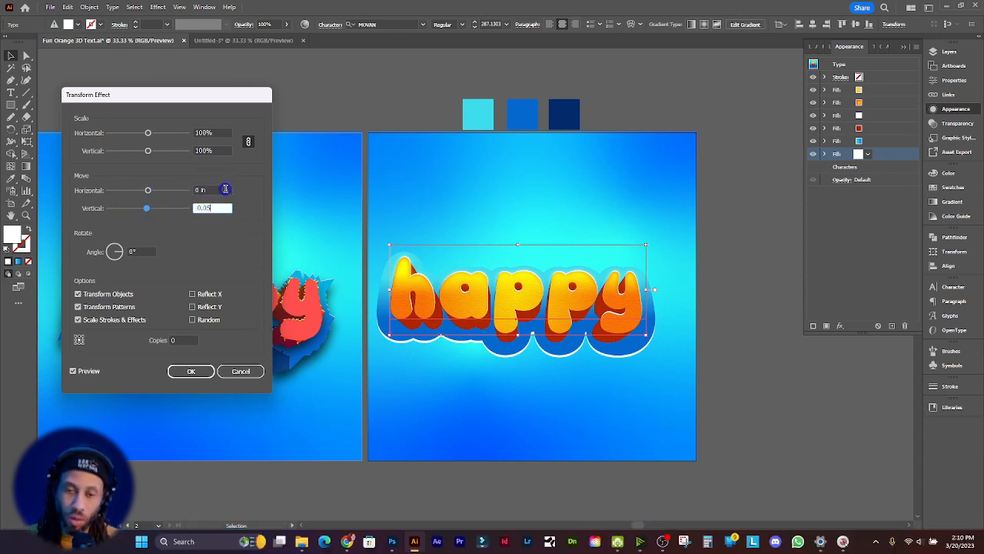
pyautogui.click(225, 189)
pyautogui.click(196, 371)
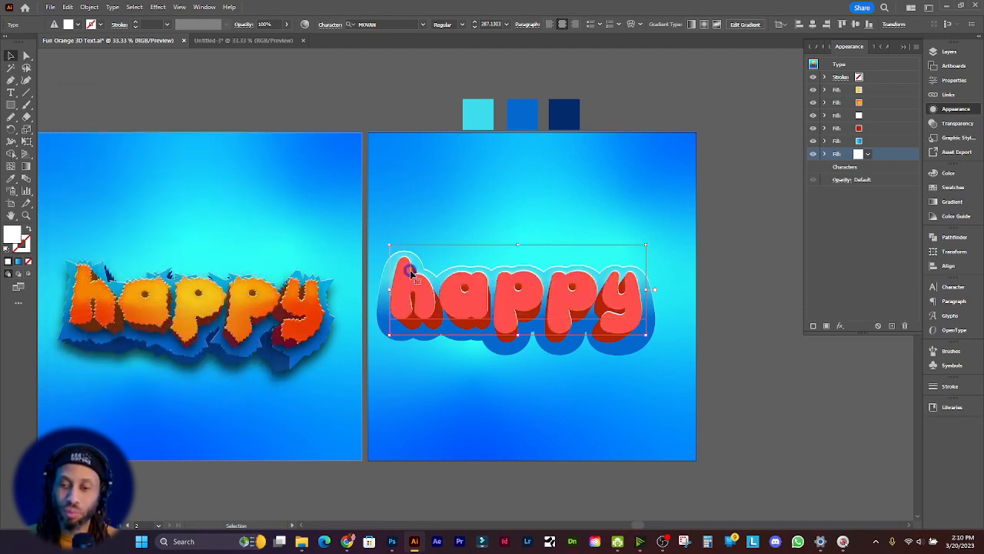
pyautogui.click(499, 417)
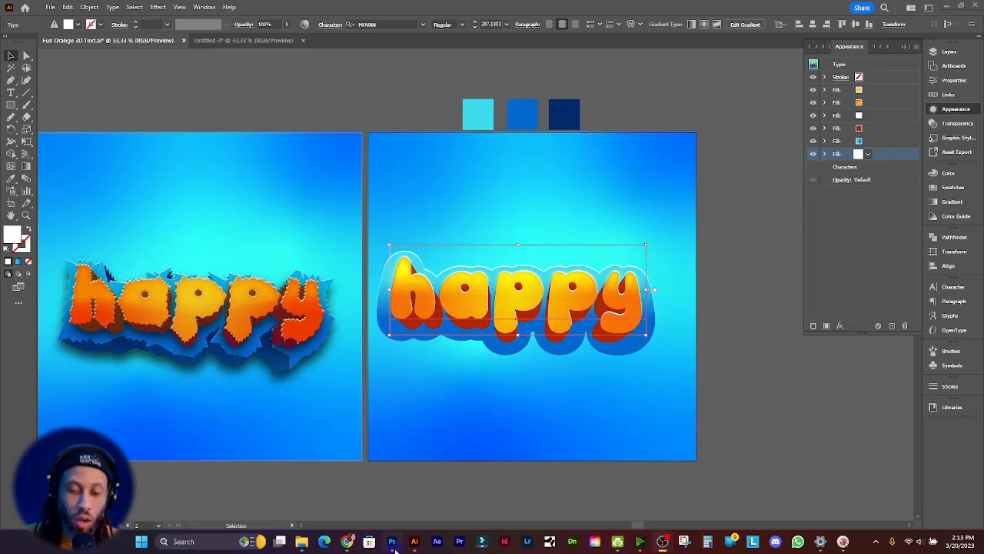
pyautogui.click(450, 377)
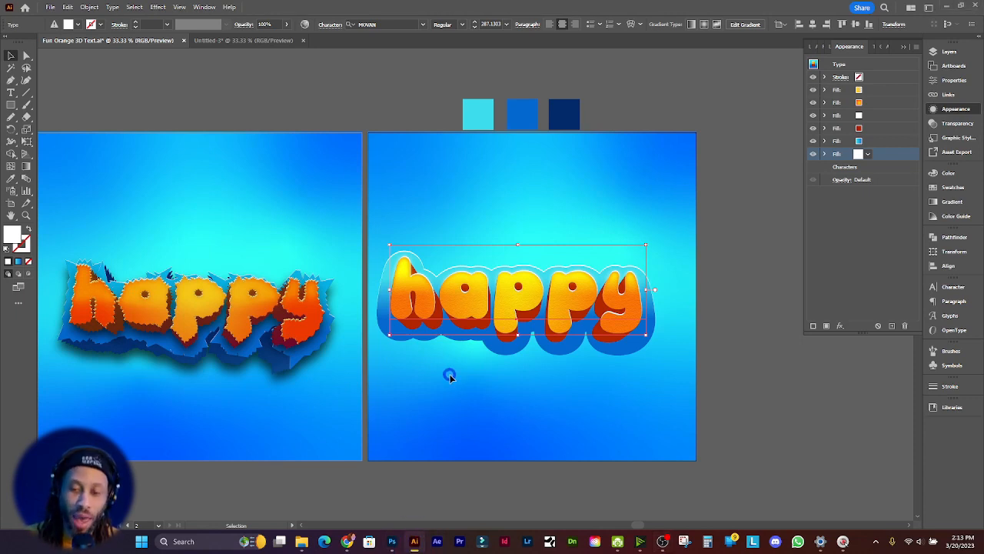
pyautogui.hscroll(1, 454, 374)
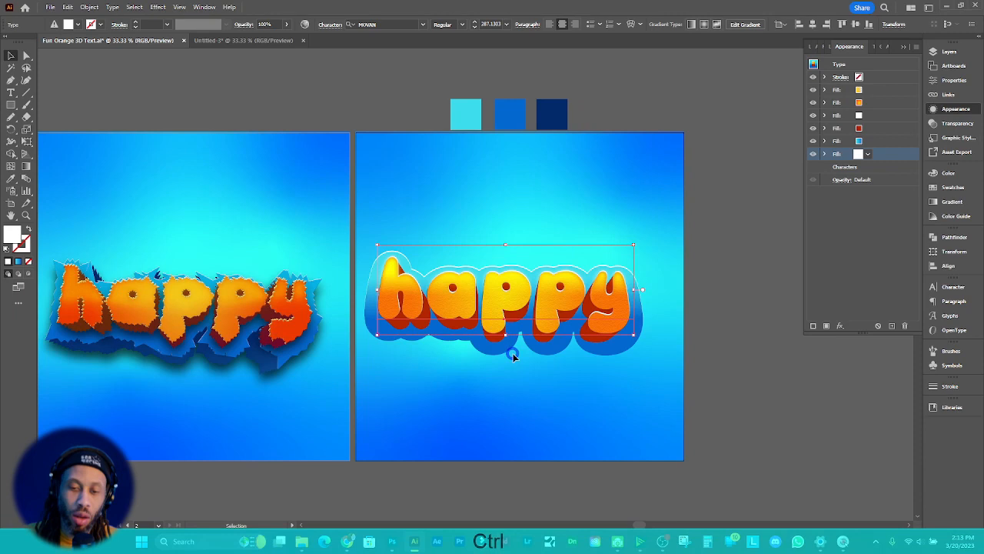
# Copy the Texturizer effect from the orange gradient fill onto the cyan-to-blue gradient fill of the second artboard's text
pyautogui.click(893, 143)
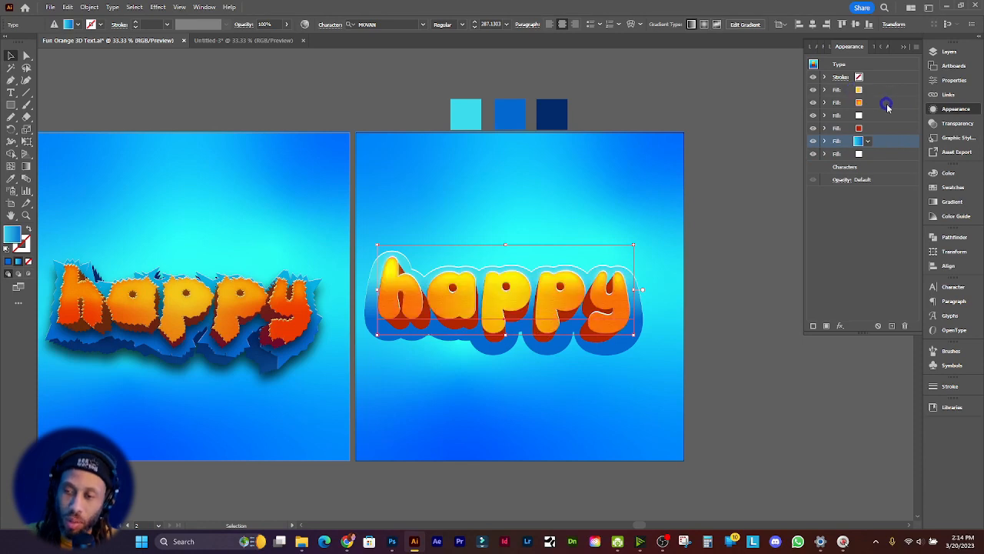
pyautogui.click(887, 104)
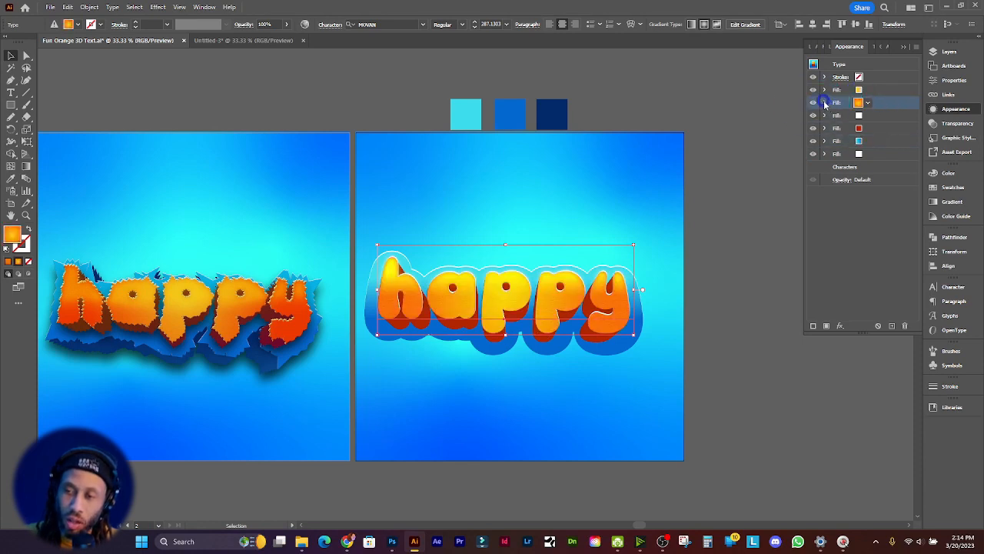
pyautogui.click(825, 103)
pyautogui.click(898, 115)
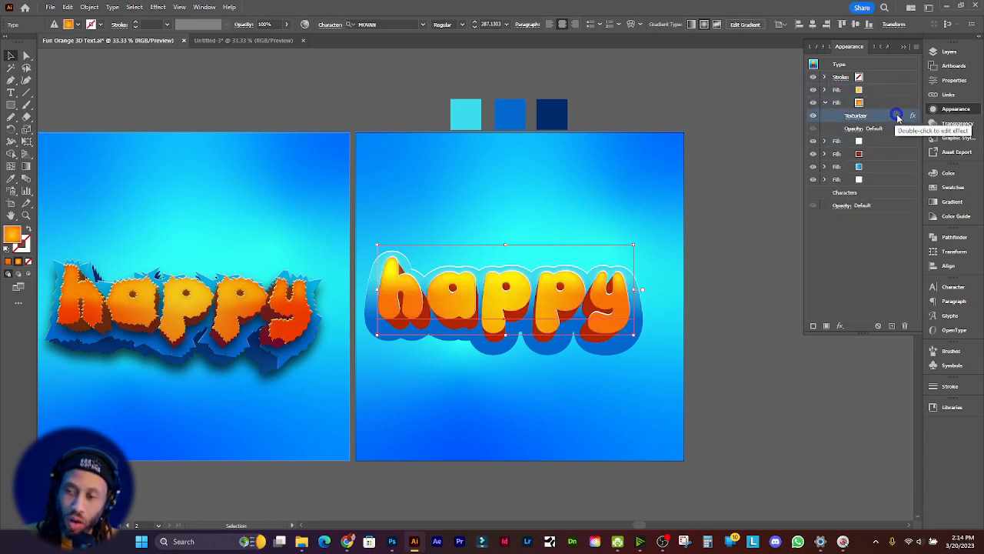
pyautogui.press('alt')
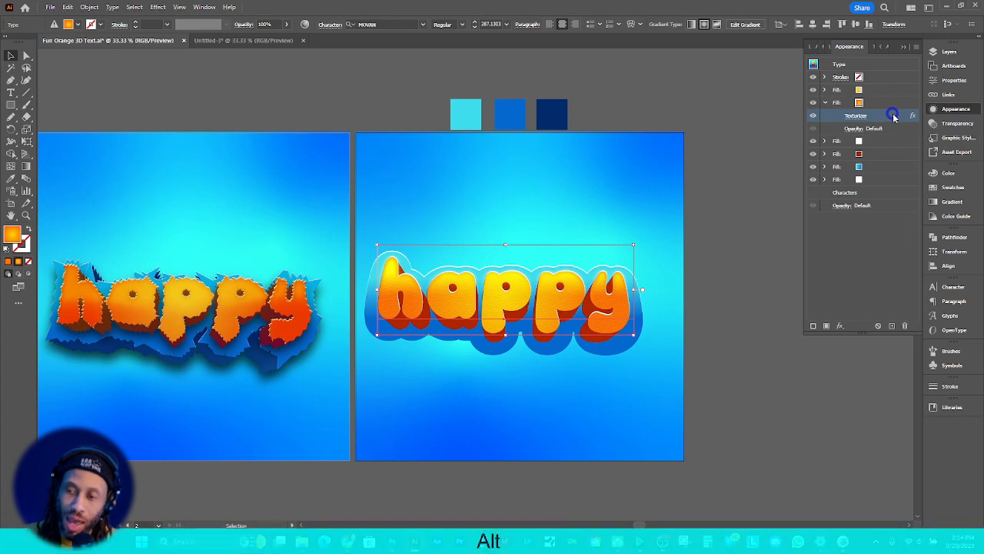
pyautogui.moveTo(893, 116); pyautogui.dragTo(880, 167)
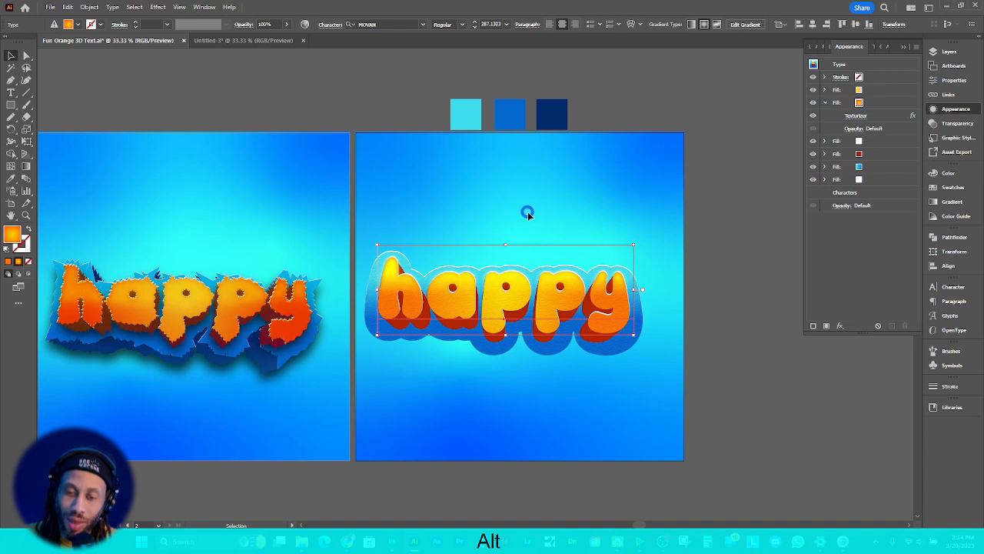
pyautogui.hscroll(1, 525, 212)
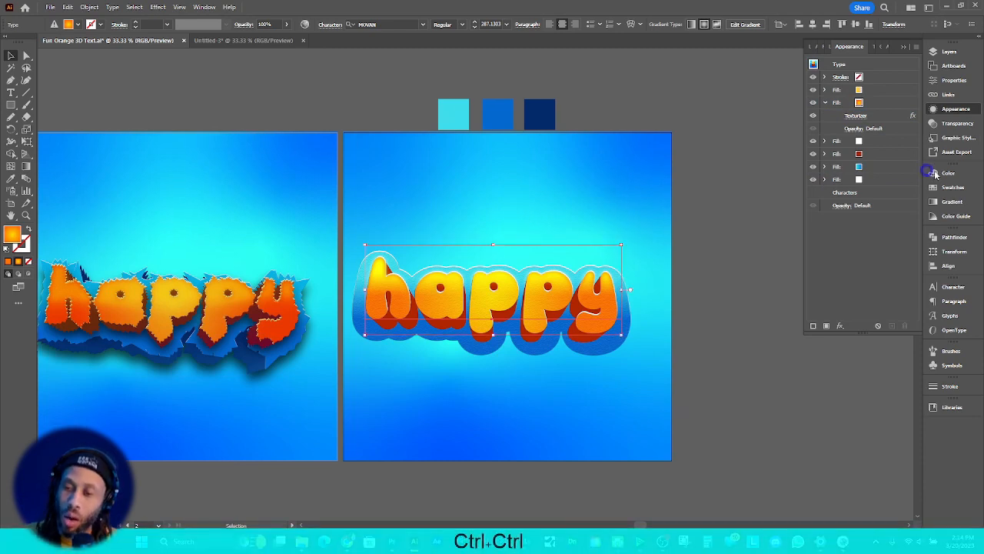
# Duplicate the textured cyan-to-blue gradient fill and move the copy below the lowest white fill
pyautogui.click(890, 166)
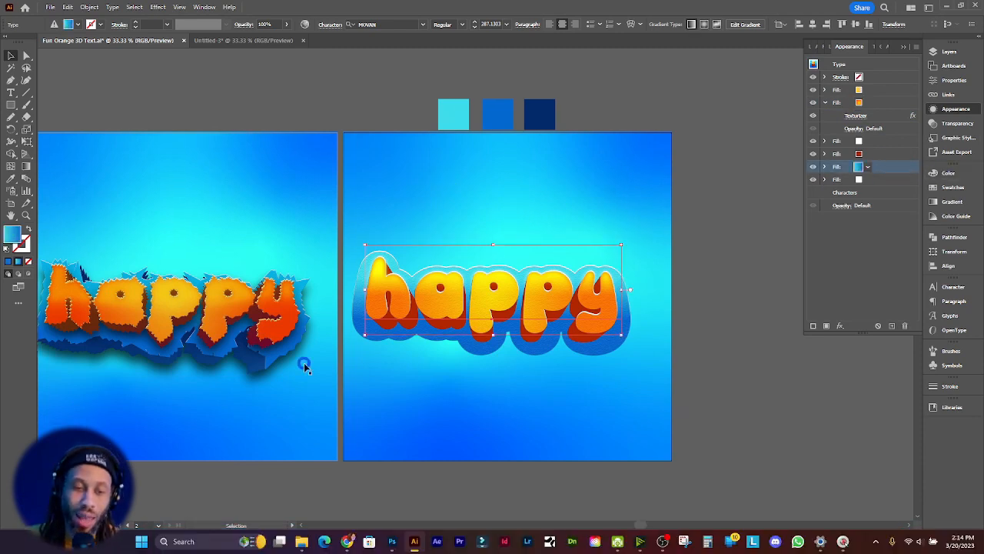
pyautogui.press('ctrl')
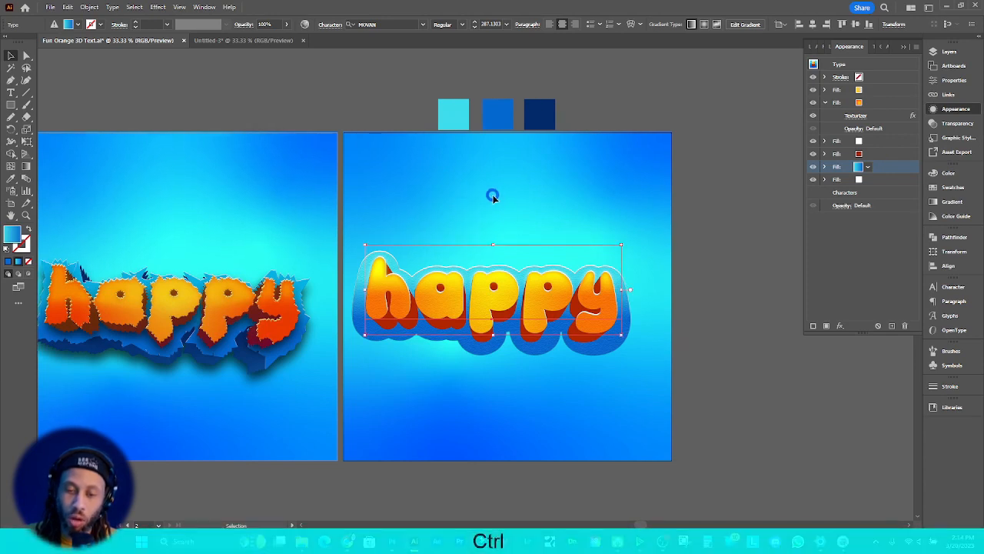
pyautogui.click(893, 327)
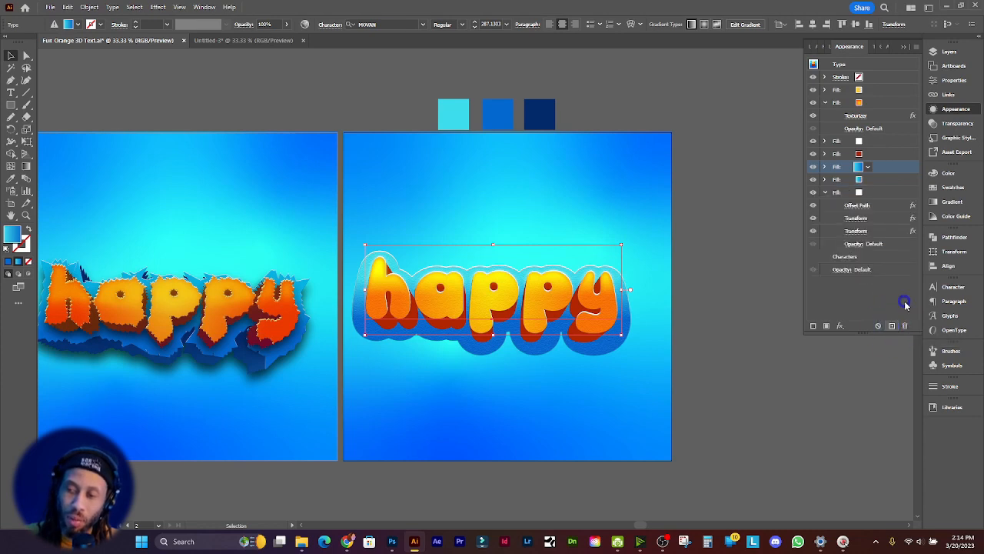
pyautogui.click(880, 181)
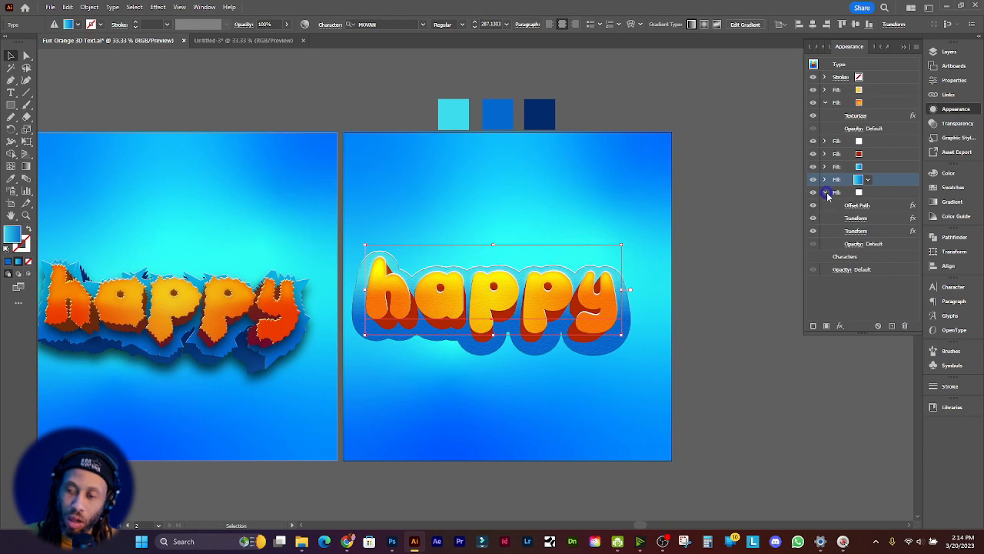
pyautogui.click(825, 192)
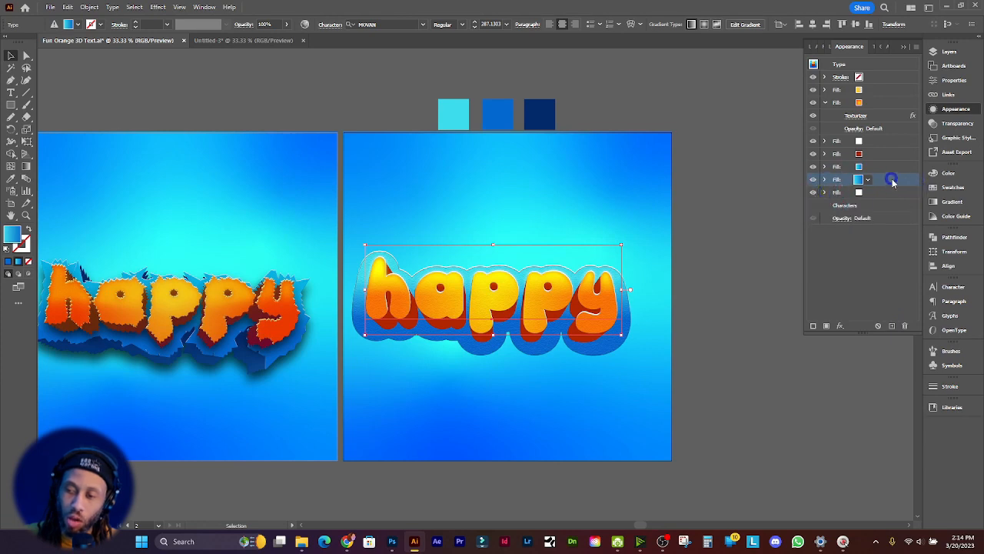
pyautogui.moveTo(888, 192); pyautogui.dragTo(888, 200)
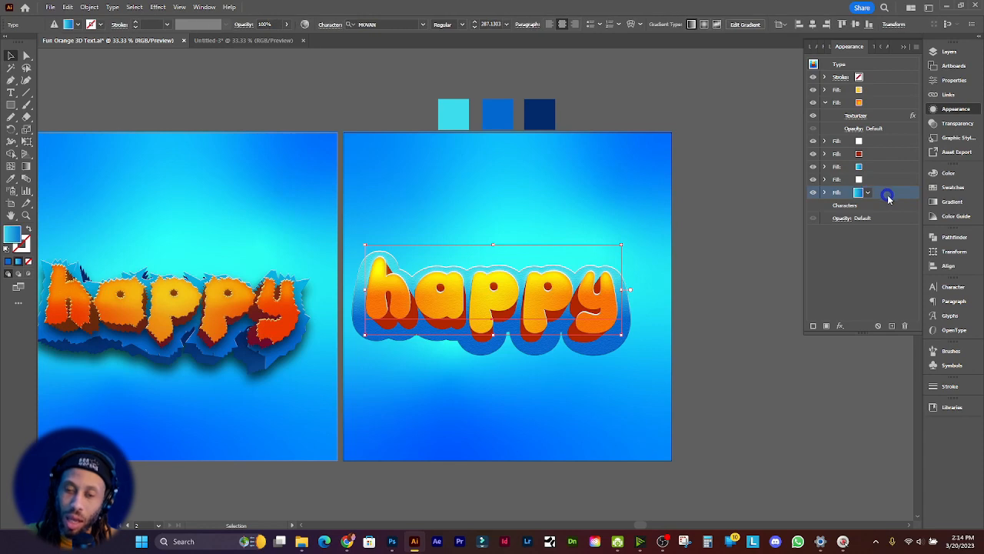
pyautogui.click(839, 326)
pyautogui.moveTo(861, 116)
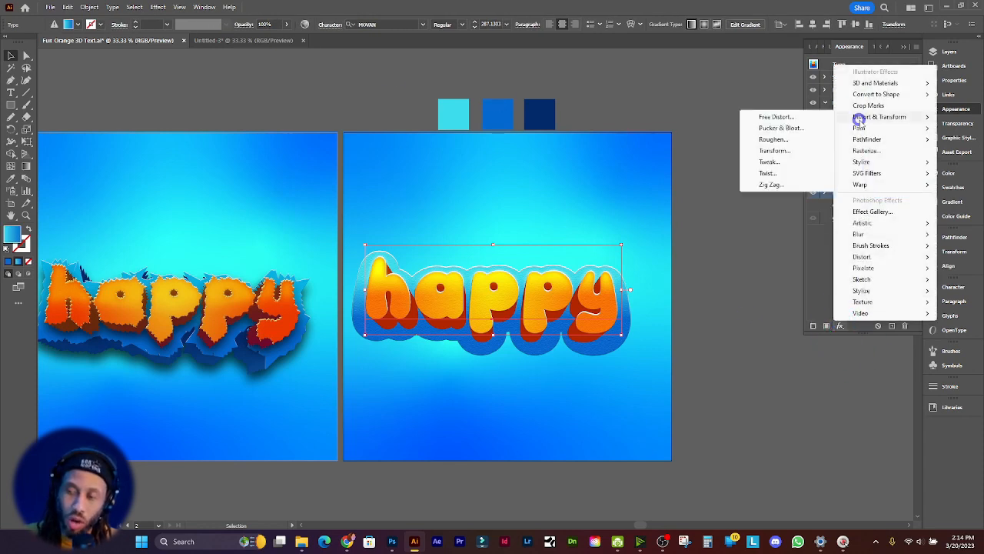
pyautogui.click(773, 139)
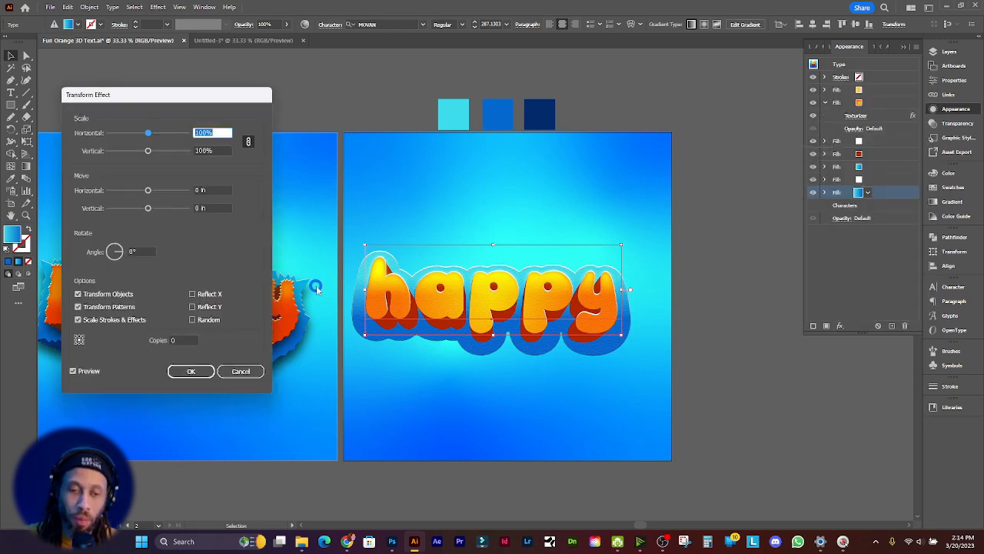
pyautogui.click(245, 372)
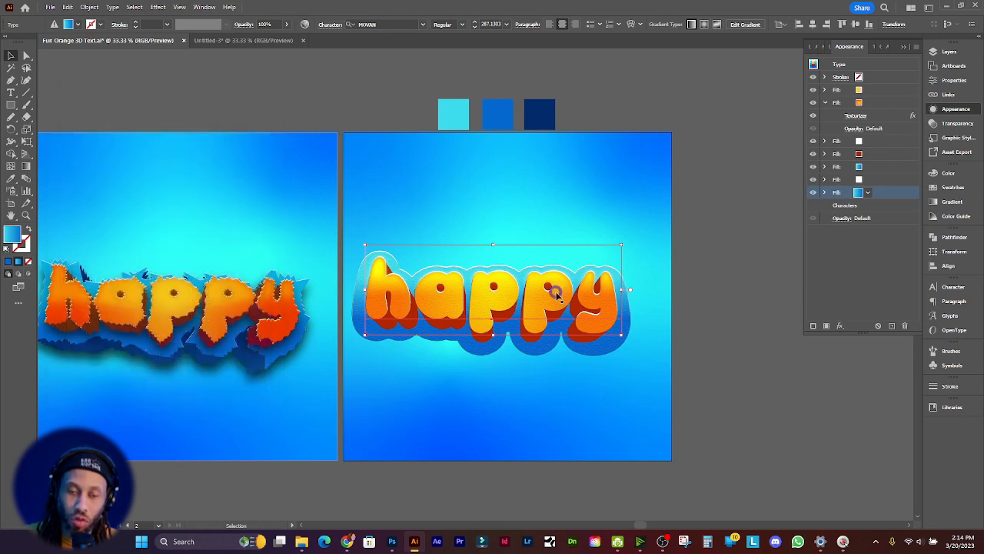
# Copy the Transform effect from the dark red fill onto the lowest cyan-to-blue gradient fill
pyautogui.click(876, 154)
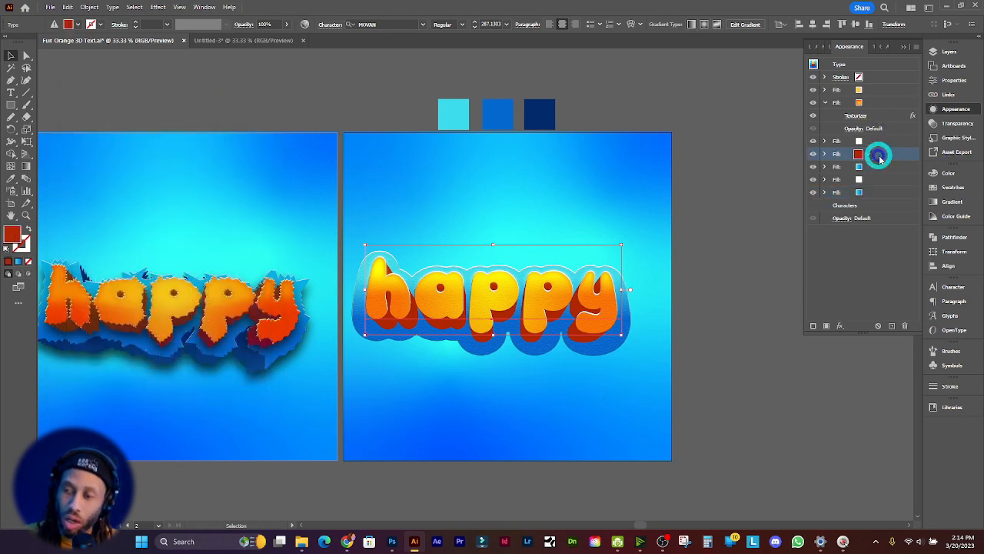
pyautogui.click(824, 154)
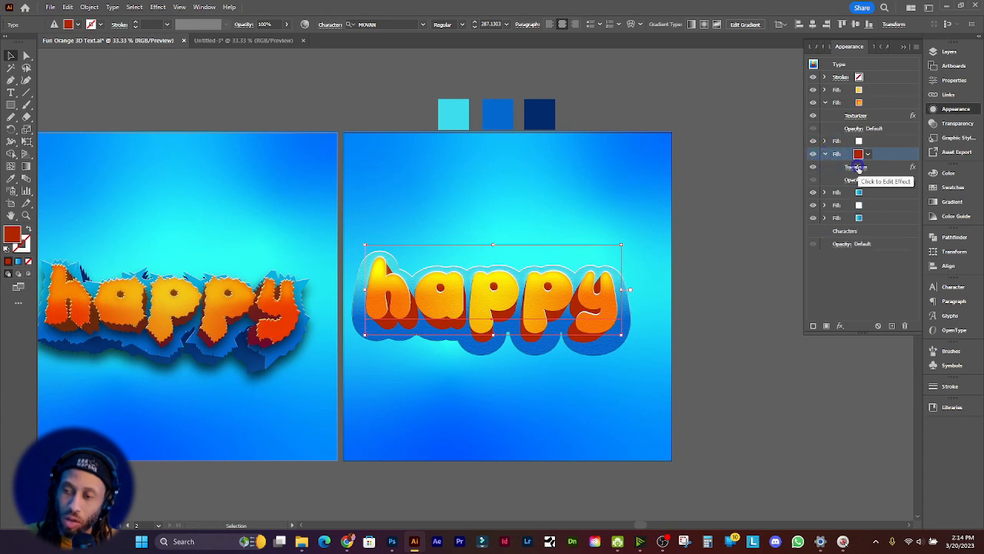
pyautogui.click(892, 166)
pyautogui.press('alt')
pyautogui.moveTo(894, 170); pyautogui.dragTo(878, 221)
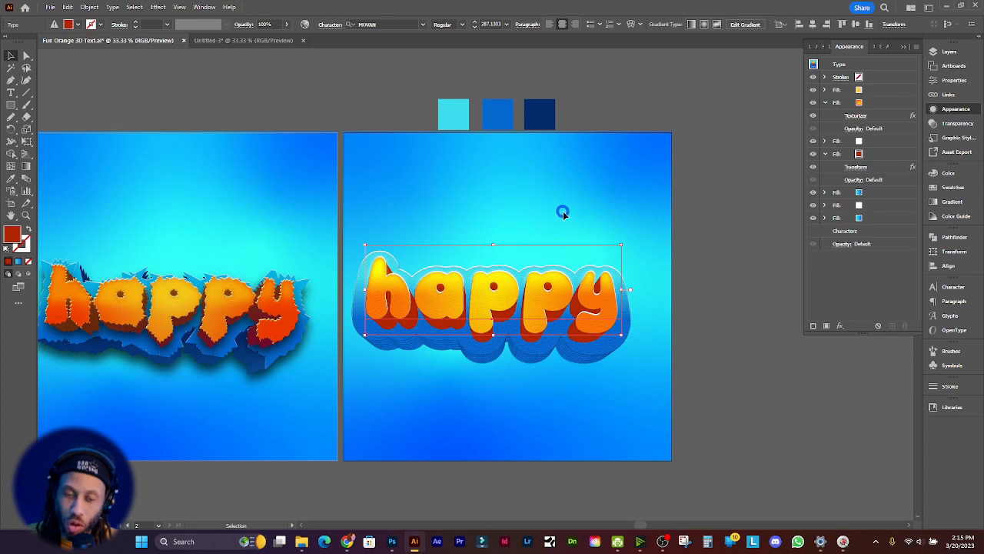
# Recolour the lowest fill of the second artboard's text with the dark navy gradient swatch
pyautogui.click(885, 219)
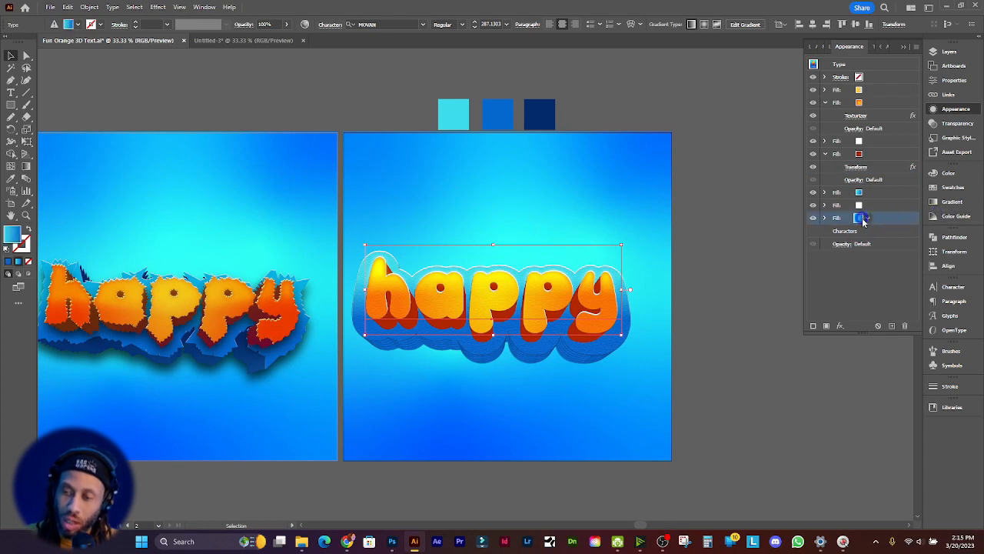
pyautogui.click(862, 218)
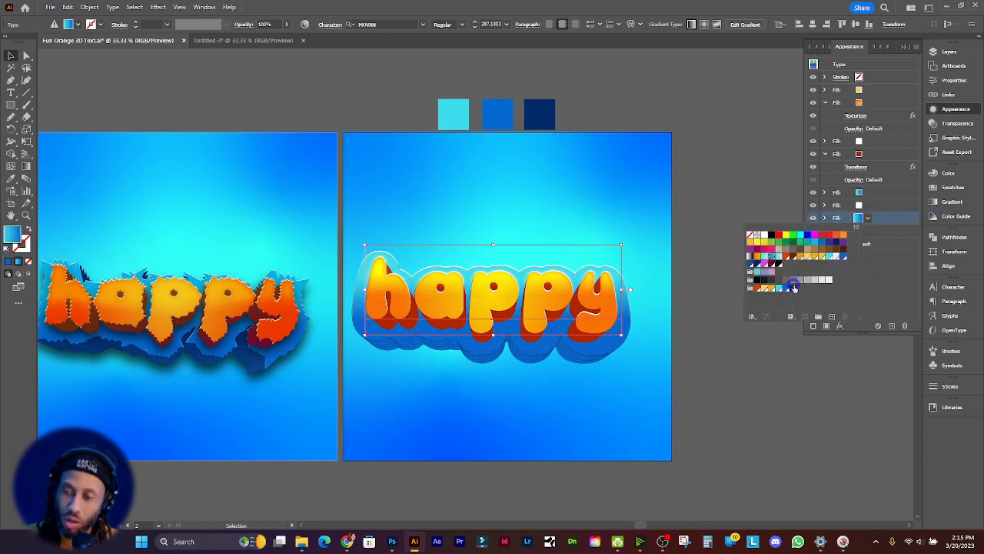
pyautogui.click(793, 288)
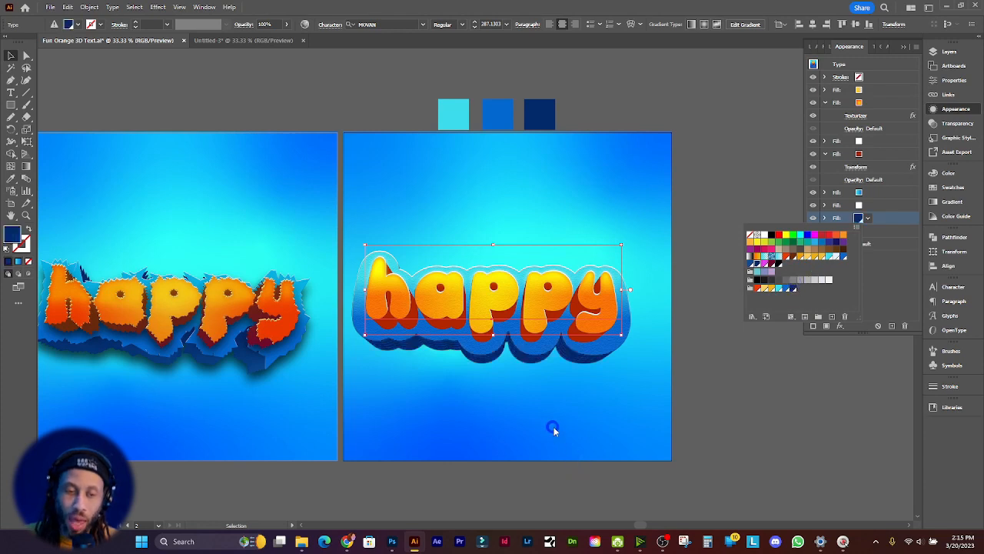
pyautogui.press('alt')
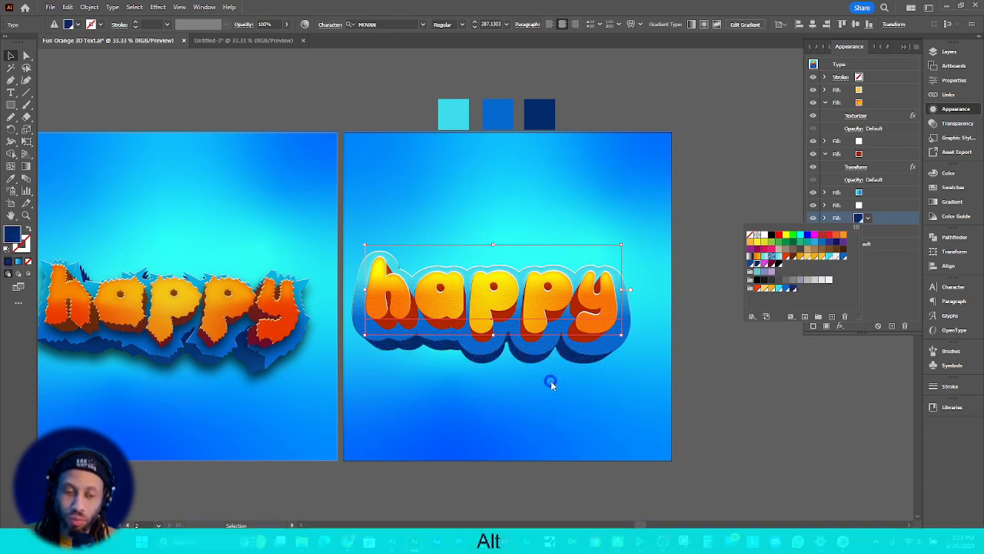
pyautogui.press('alt')
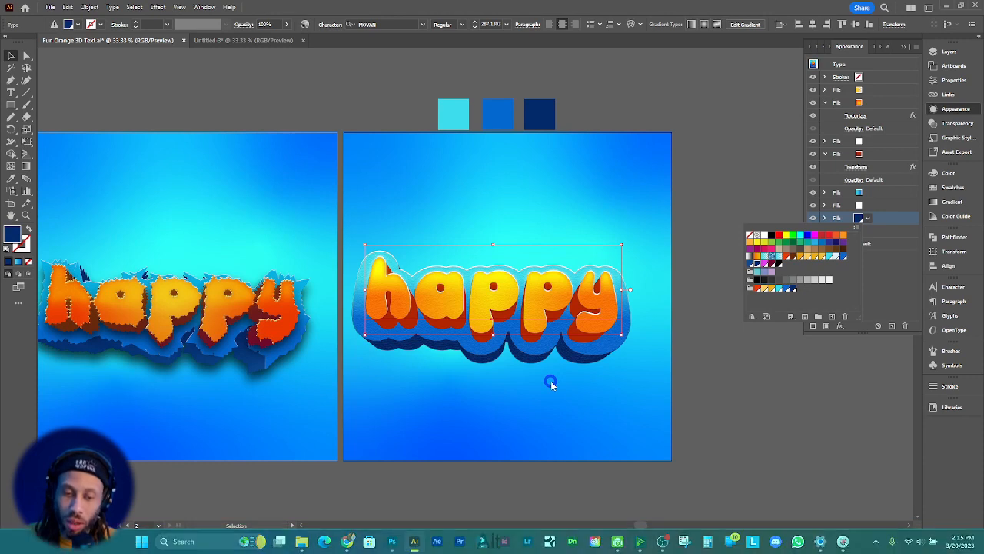
# Change the lowest navy fill to a slightly lighter dark blue
pyautogui.click(895, 216)
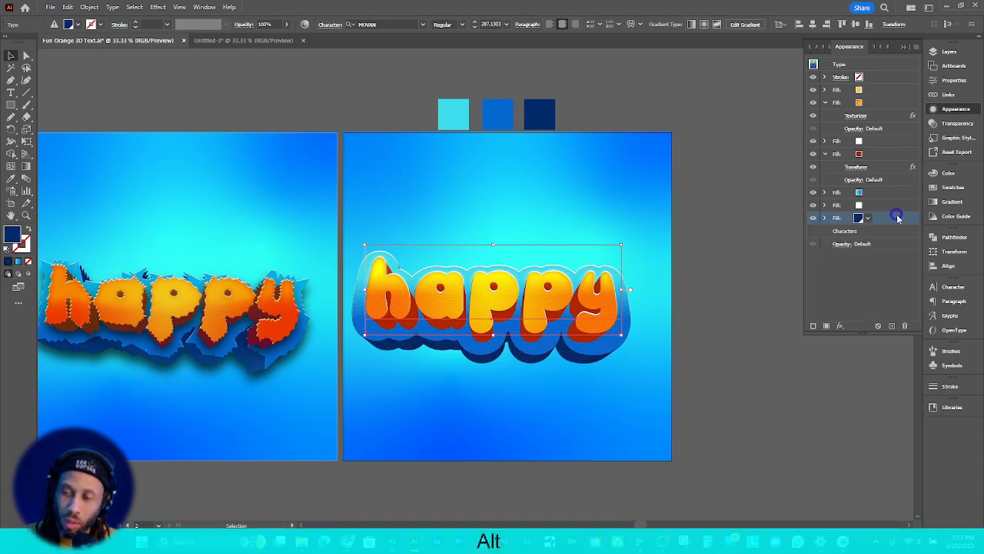
pyautogui.doubleClick(15, 235)
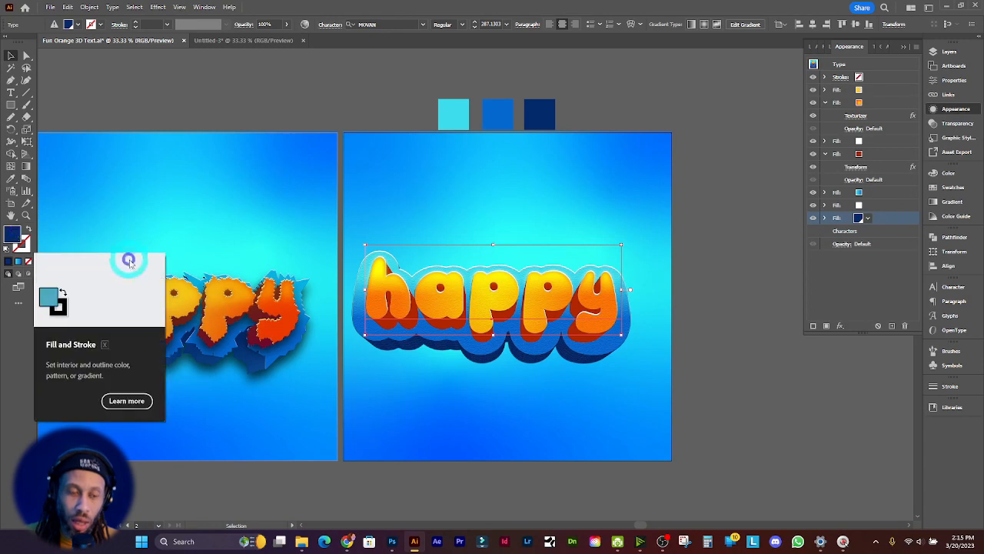
pyautogui.click(761, 197)
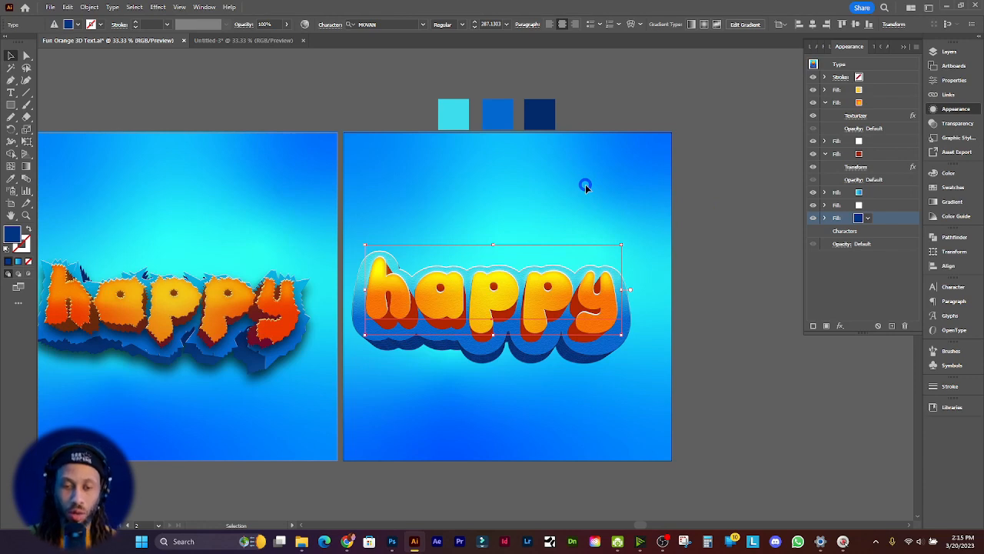
# Add a Drop Shadow effect in Multiply mode at 75% opacity with a 0.25 in blur to the dark red fill
pyautogui.click(879, 154)
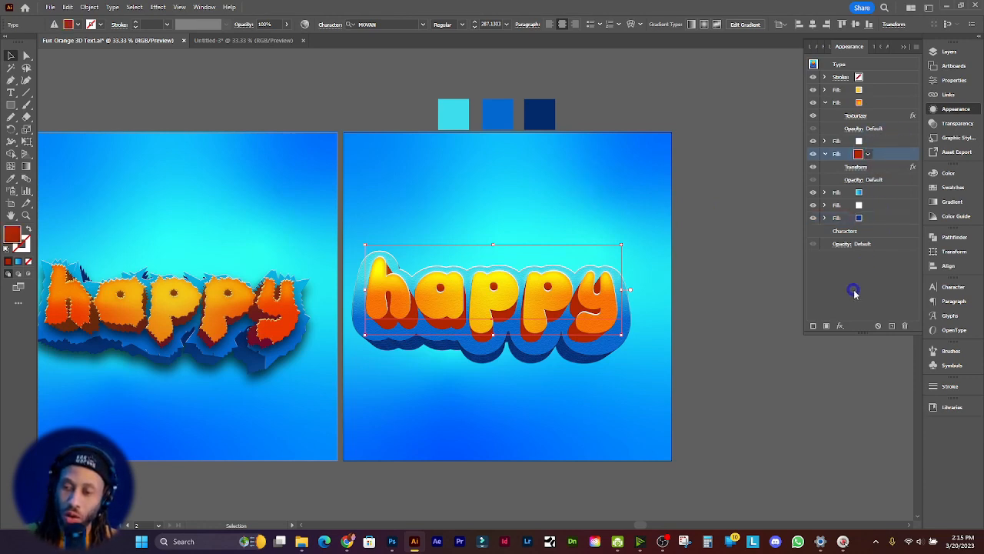
pyautogui.click(841, 326)
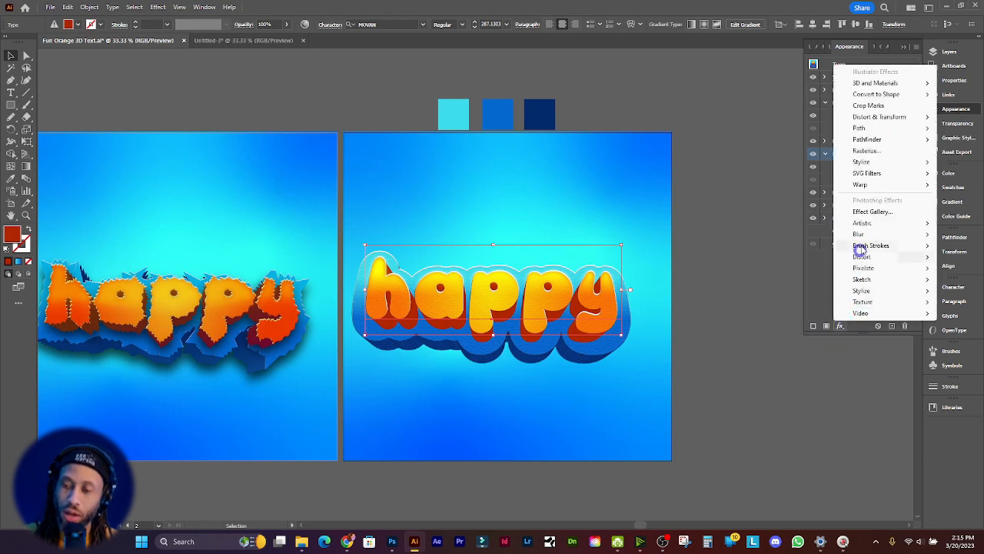
pyautogui.moveTo(869, 161)
pyautogui.click(808, 164)
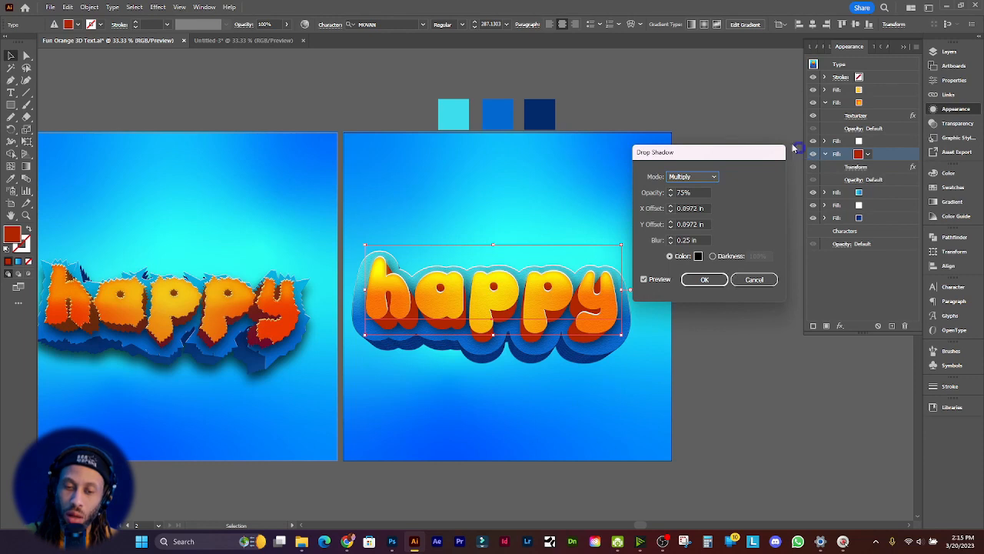
pyautogui.click(704, 278)
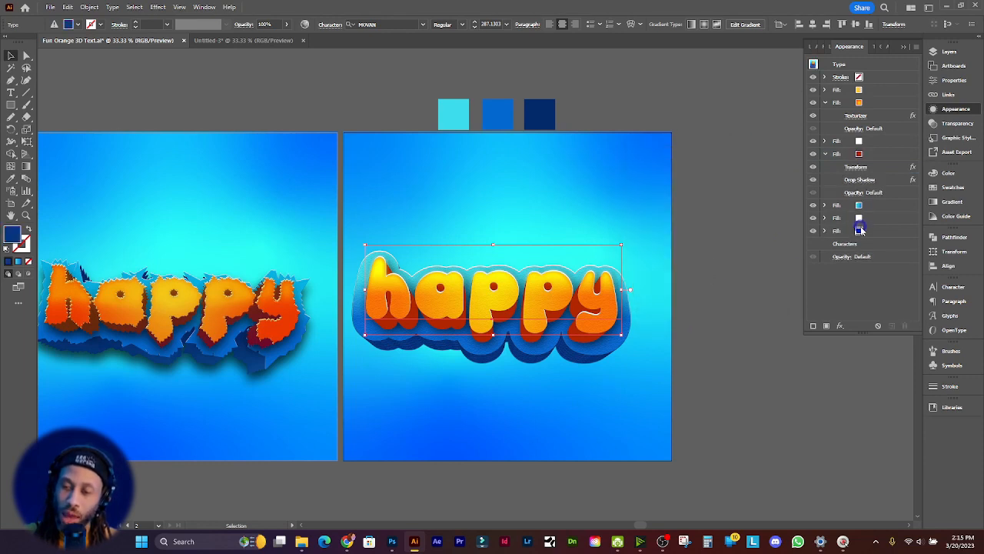
# Expand the lowest dark blue fill and check the settings of its first Transform effect without changing them
pyautogui.click(891, 231)
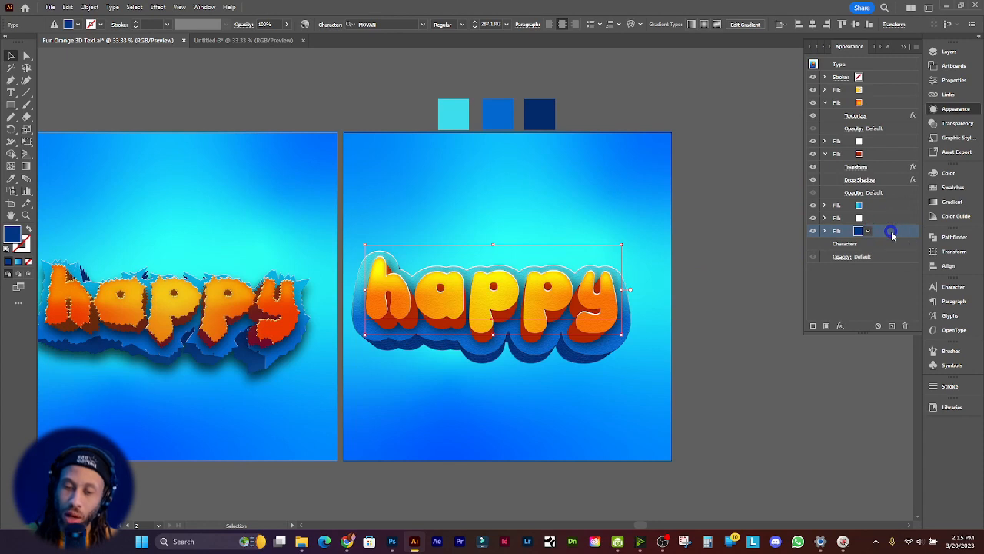
pyautogui.click(824, 231)
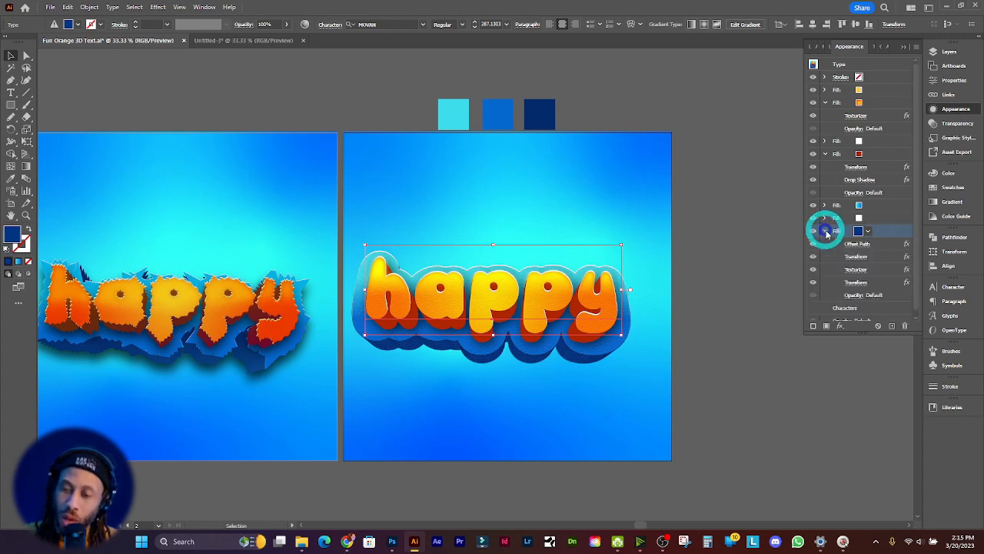
pyautogui.click(854, 258)
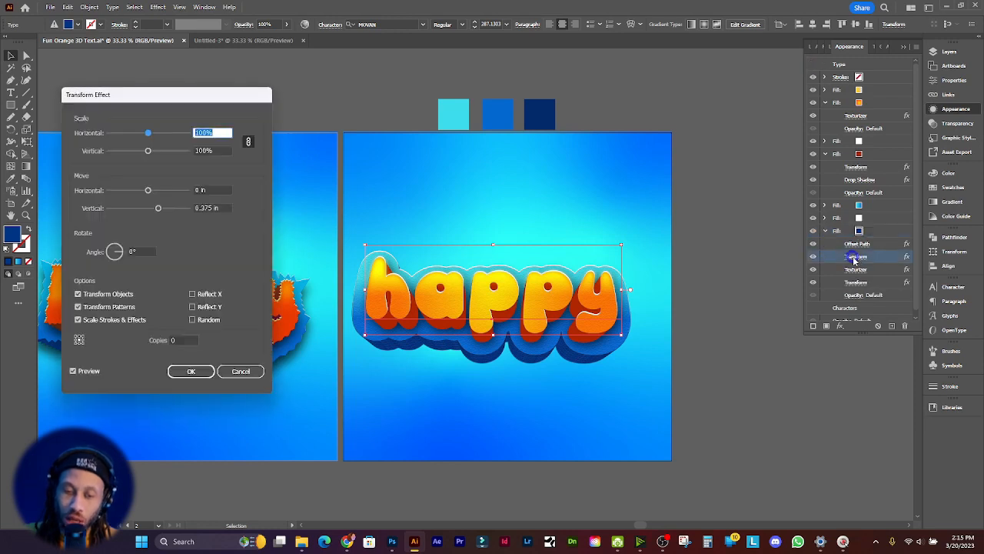
pyautogui.click(240, 372)
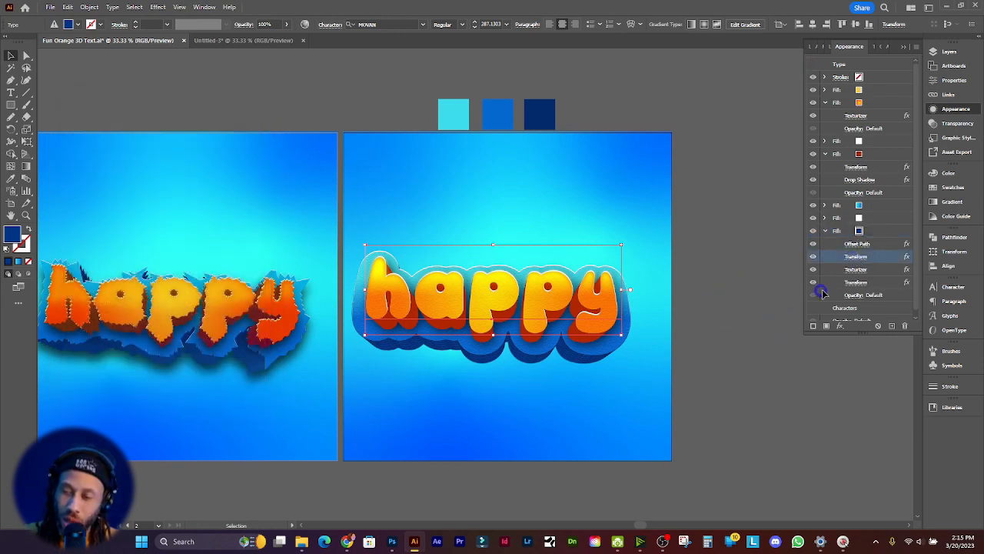
# Set the dark blue fill's last Transform effect to a 0.05 in vertical move with 15 copies and apply it
pyautogui.click(857, 282)
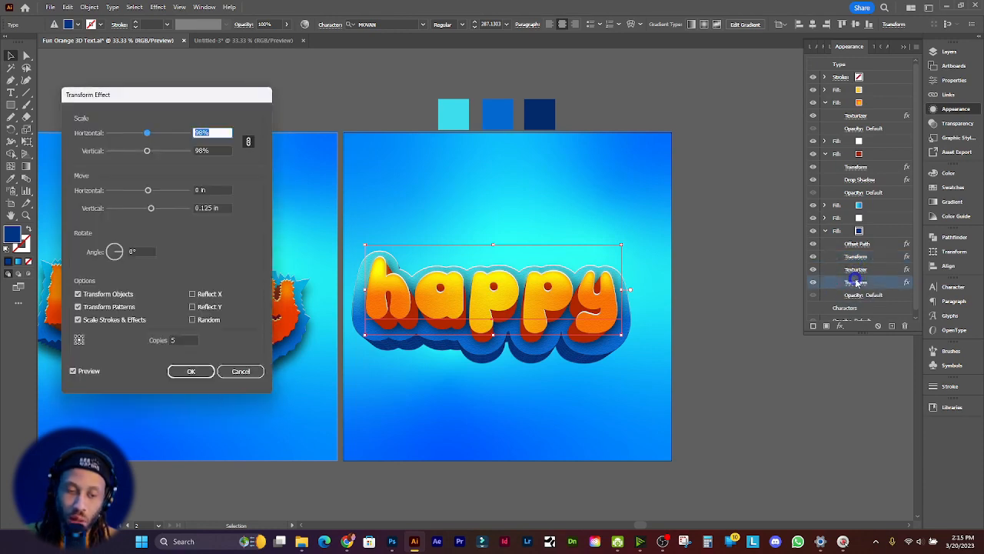
pyautogui.click(190, 339)
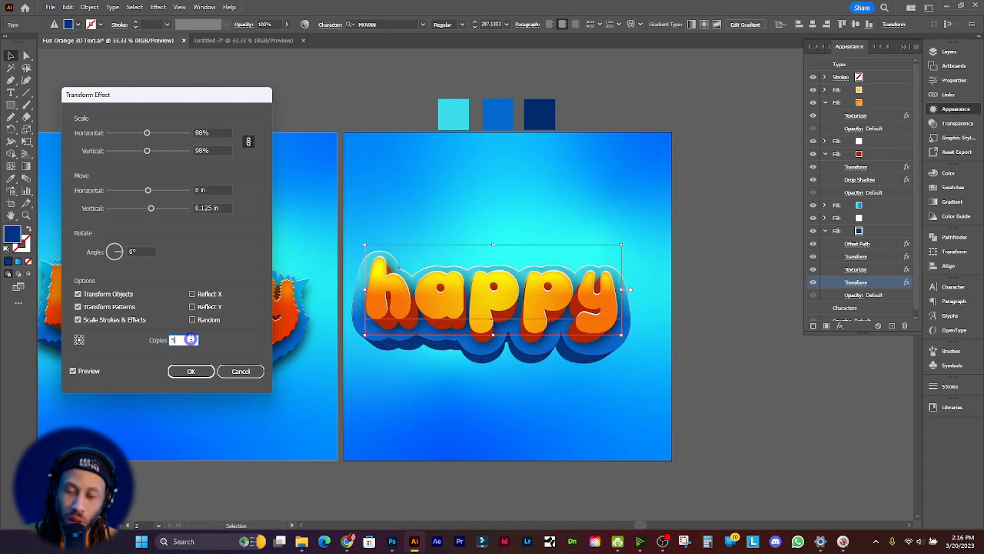
pyautogui.click(191, 338)
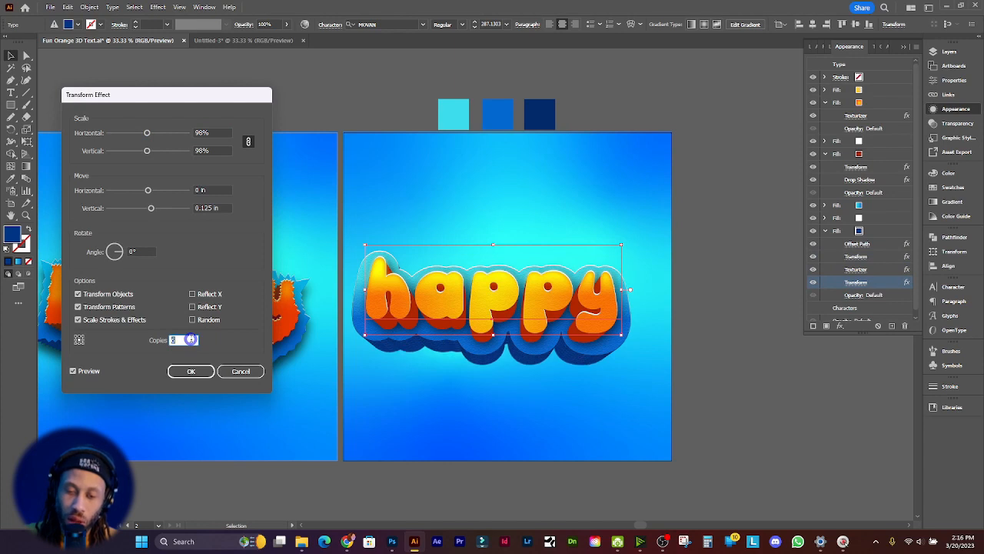
pyautogui.click(191, 337)
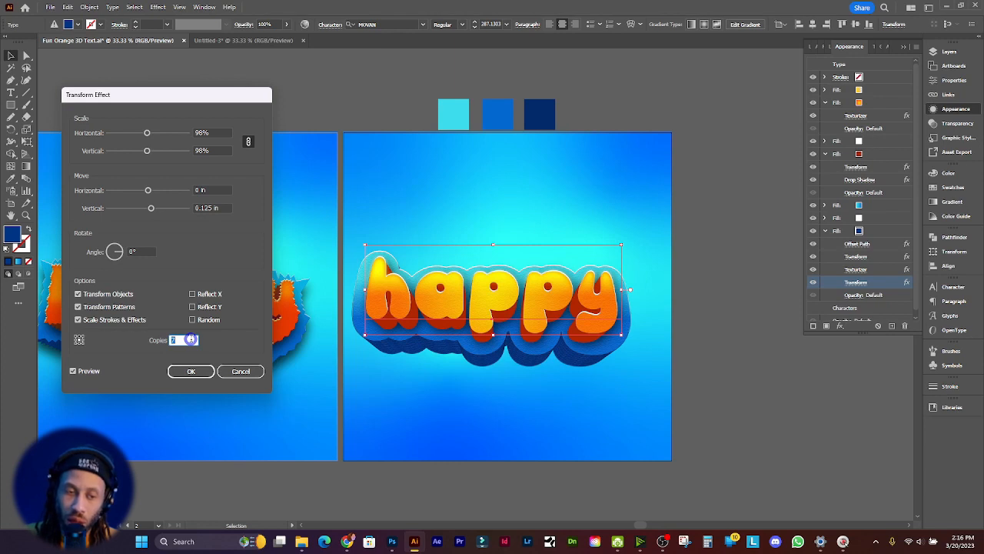
pyautogui.click(191, 337)
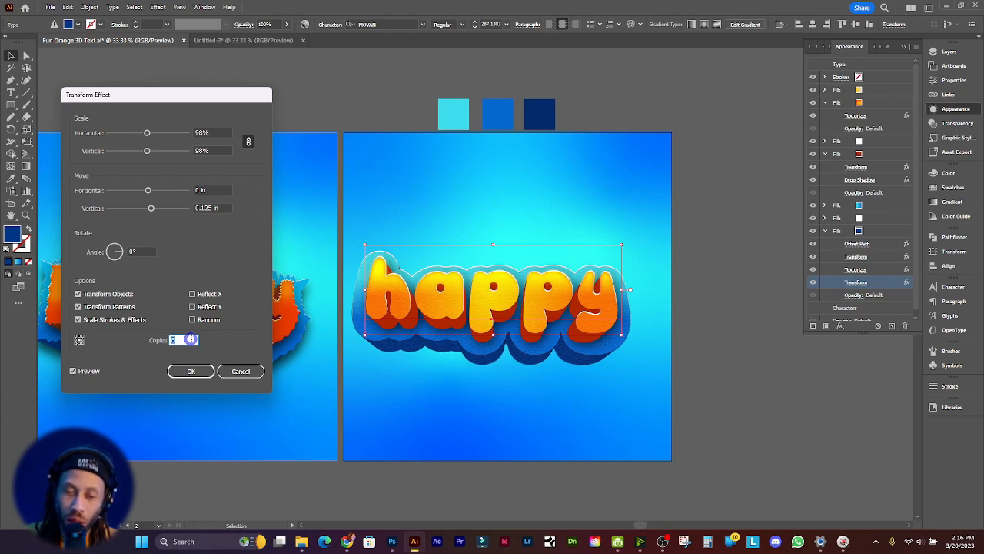
pyautogui.click(190, 339)
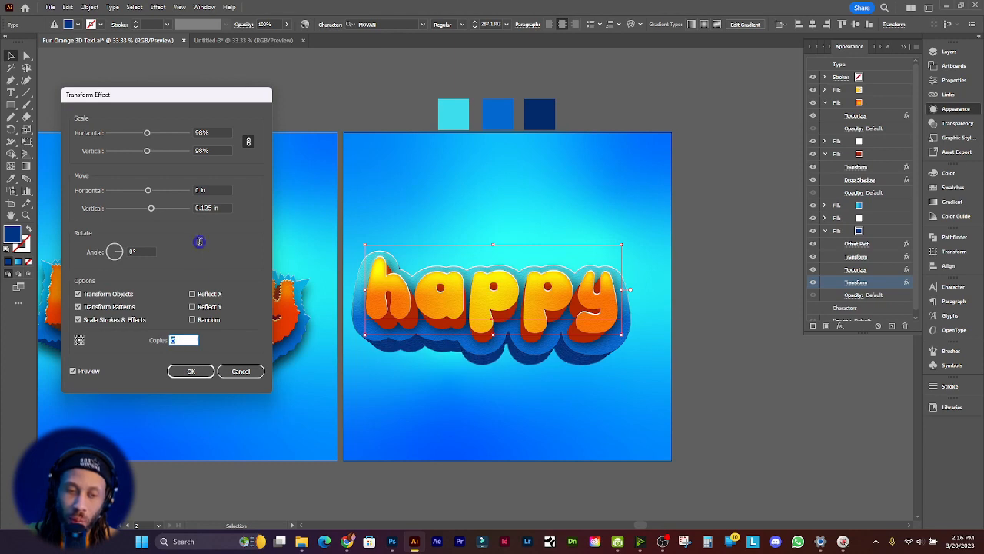
pyautogui.click(181, 208)
pyautogui.write('0.05')
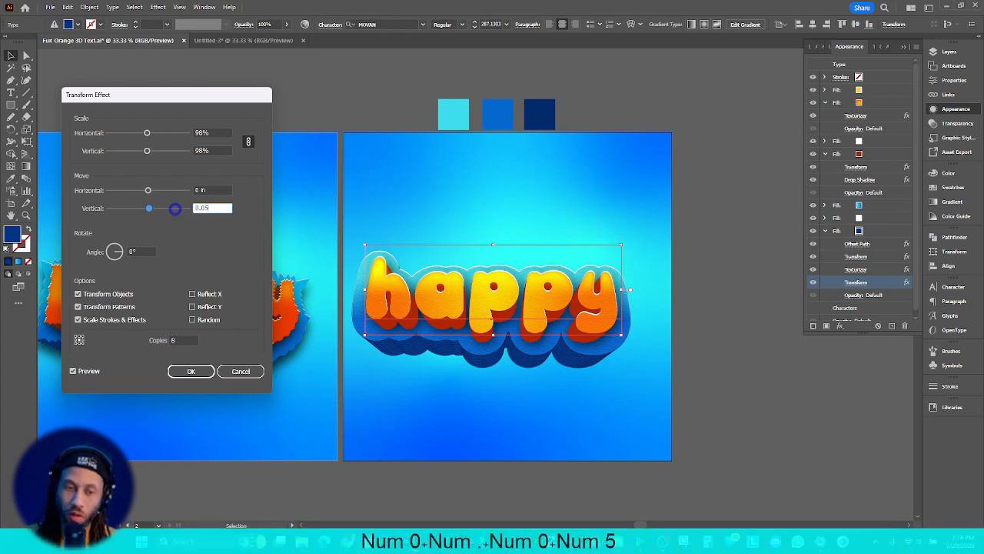
pyautogui.click(177, 339)
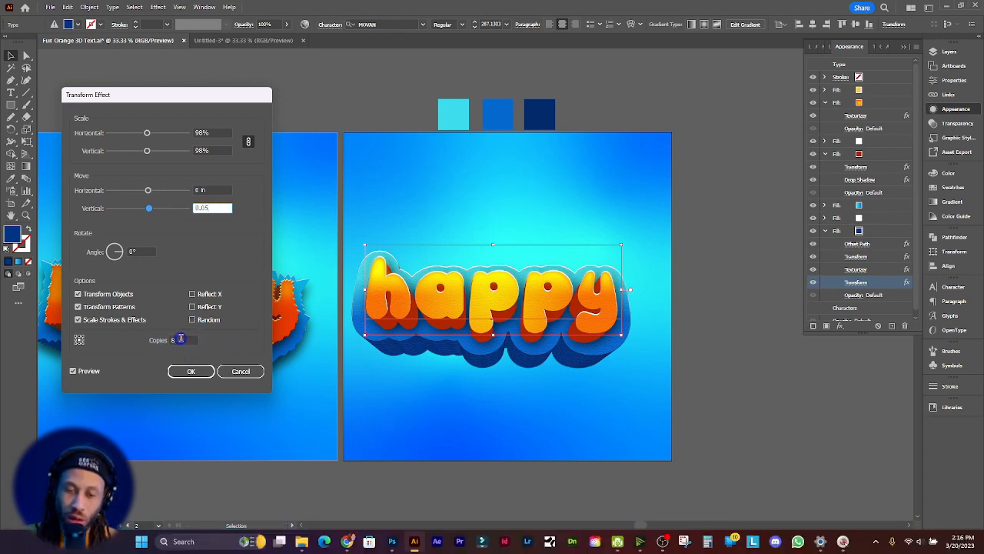
pyautogui.click(181, 339)
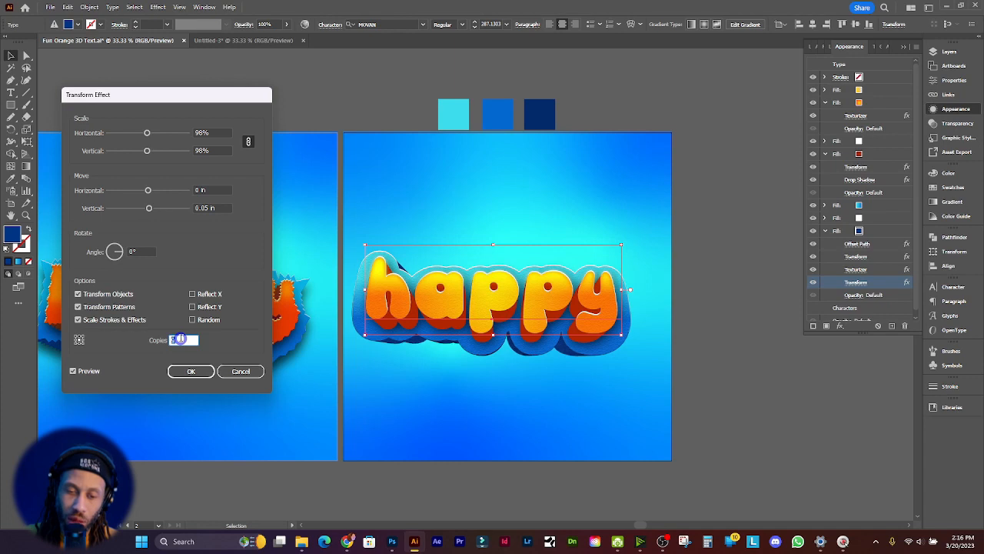
pyautogui.press('Up')
pyautogui.press('Up')
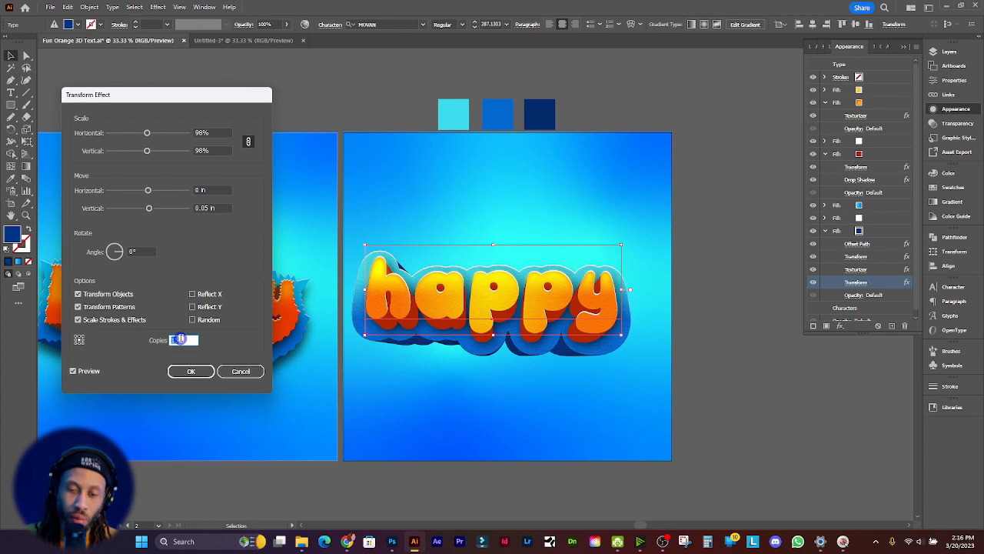
pyautogui.click(190, 372)
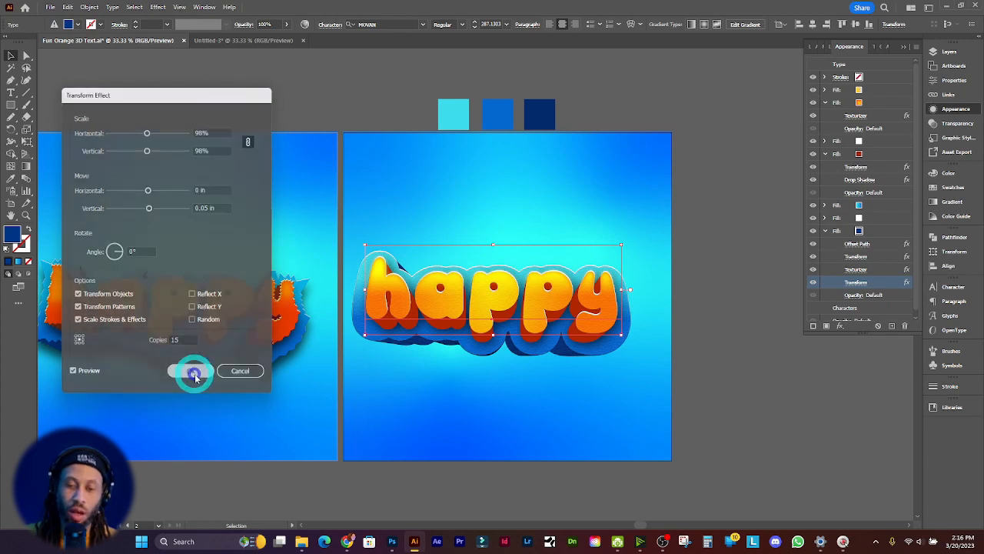
# Collapse the effect lists of the orange gradient, dark red and dark blue fills of the second artboard's text
pyautogui.hscroll(1, 432, 209)
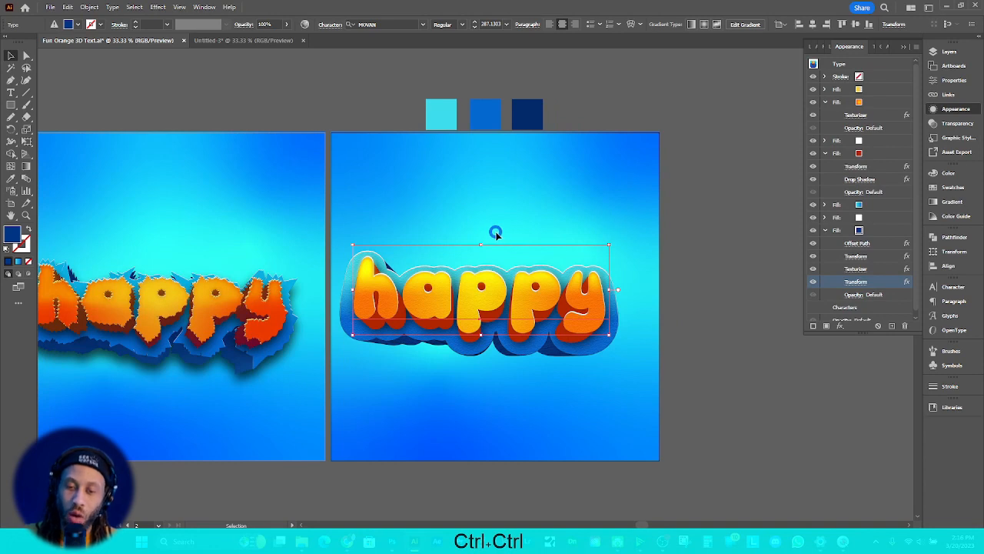
pyautogui.hscroll(1, 492, 232)
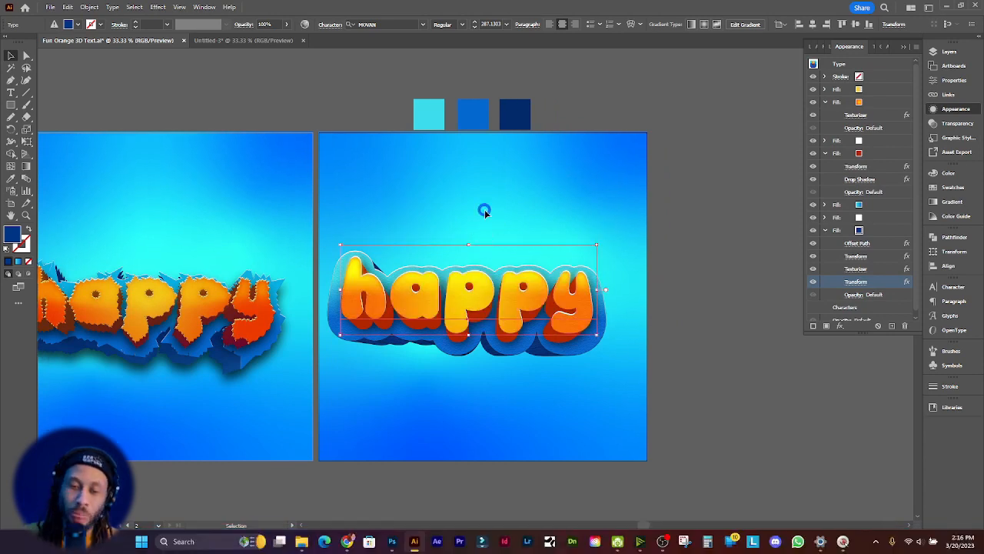
pyautogui.hscroll(-1, 467, 194)
pyautogui.hscroll(-1, 469, 192)
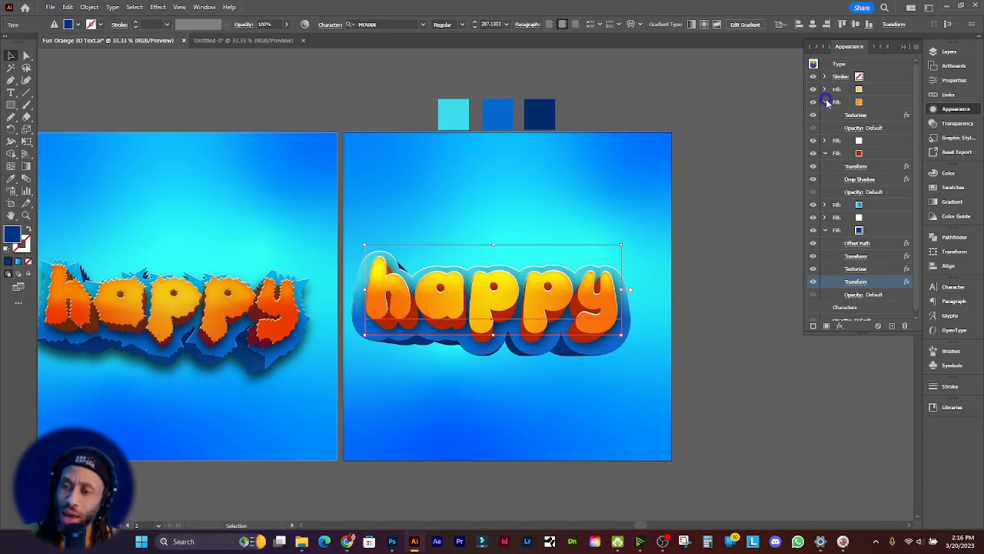
pyautogui.click(825, 102)
pyautogui.click(824, 128)
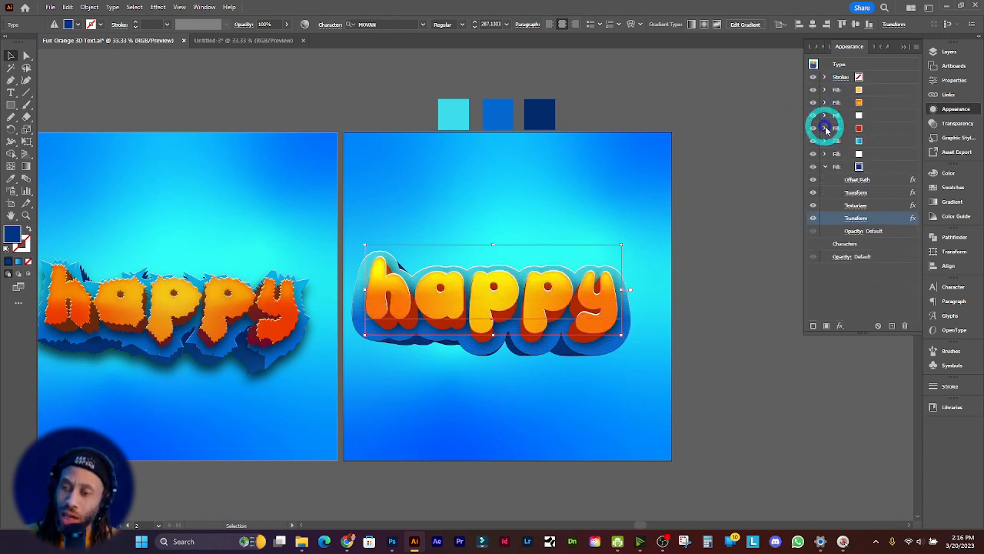
pyautogui.click(825, 166)
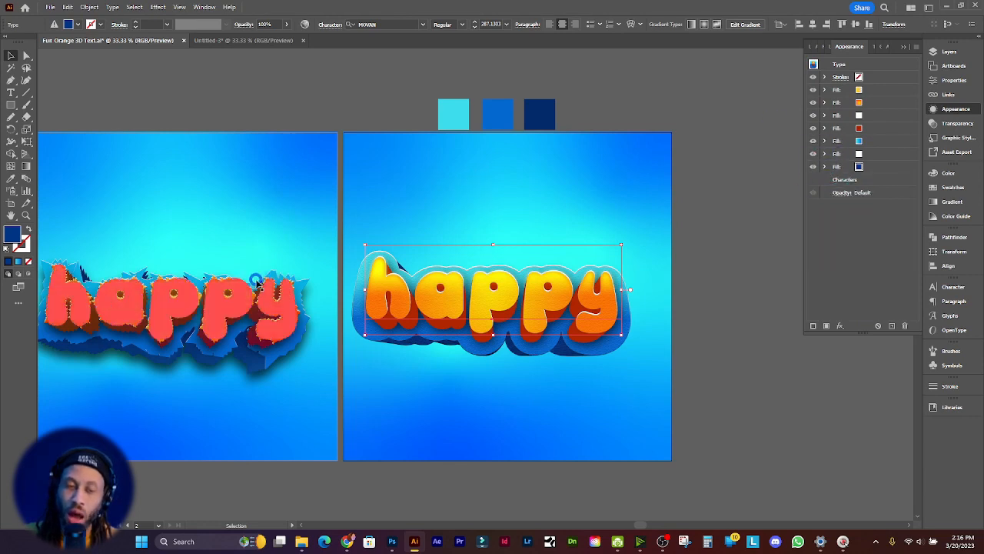
# Examine the Zig Zag effect settings of the "happy" text on the first artboard without changing them
pyautogui.click(223, 300)
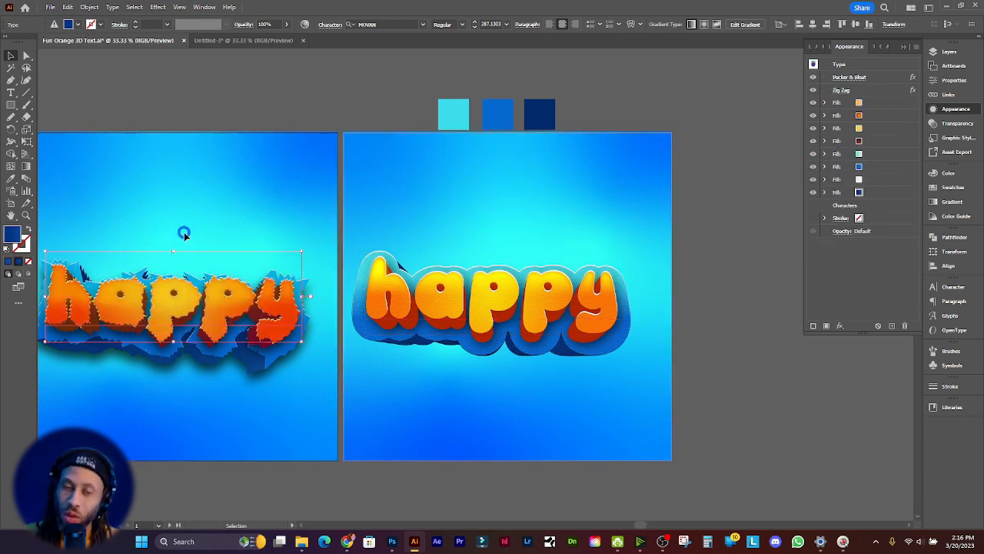
pyautogui.click(841, 90)
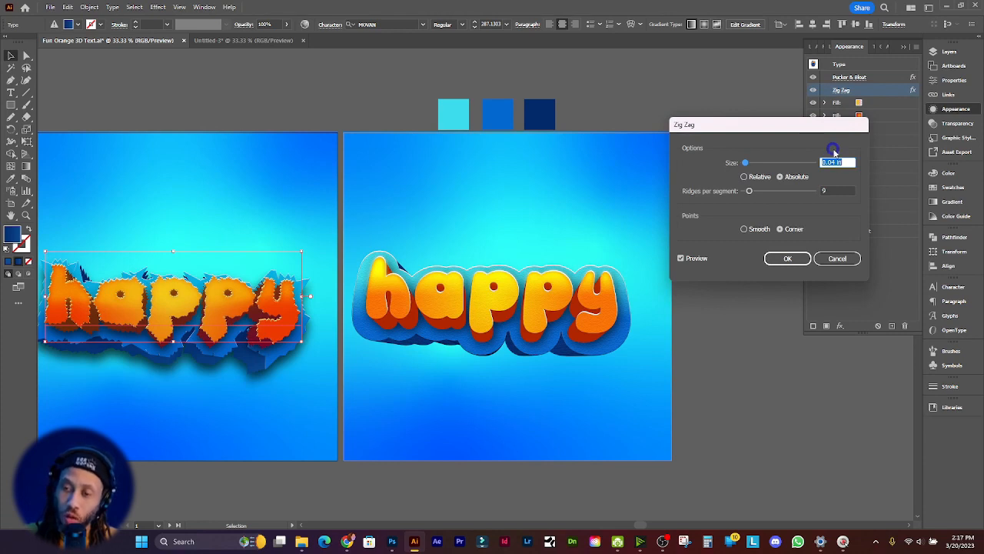
pyautogui.click(832, 259)
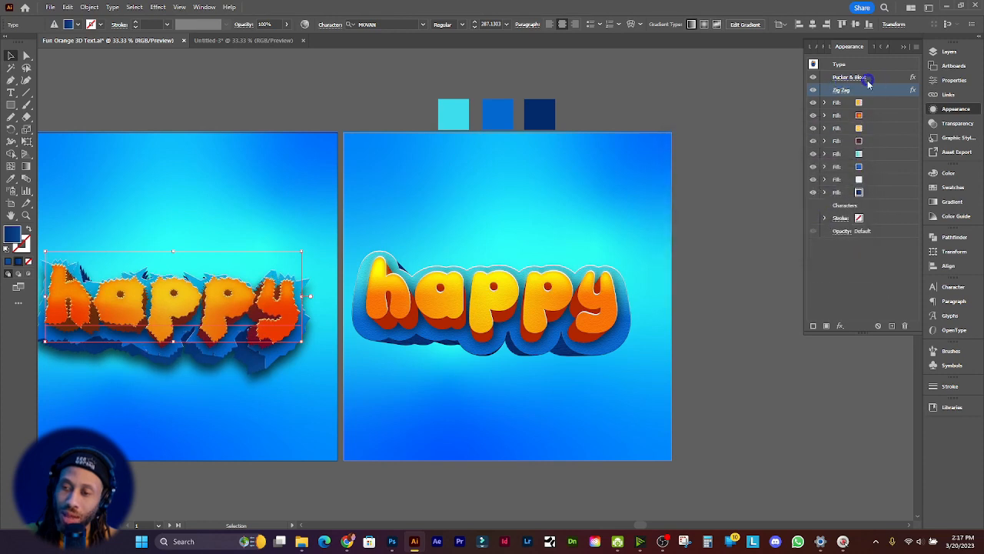
# Examine the Pucker & Bloat effect settings of the "happy" text on the first artboard without changing them
pyautogui.click(865, 78)
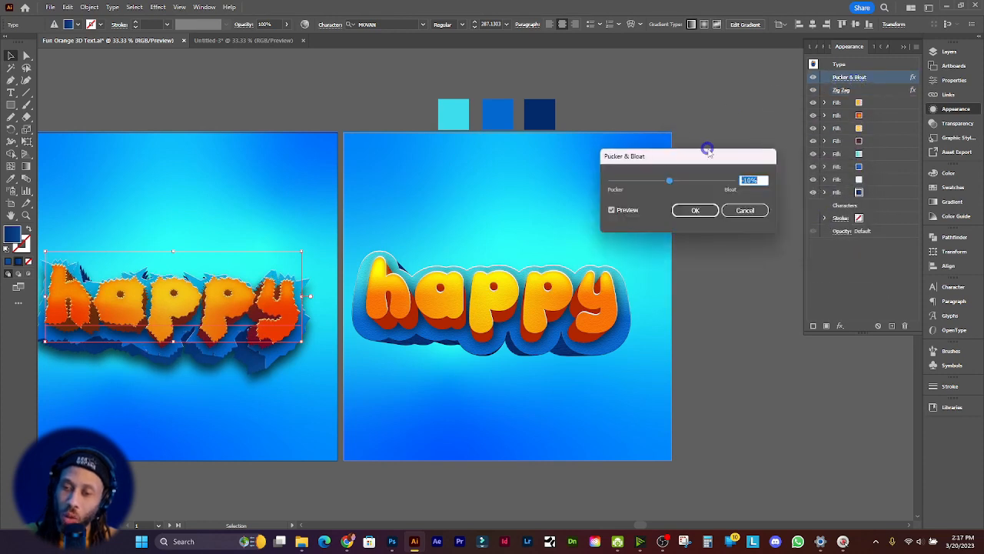
pyautogui.click(745, 212)
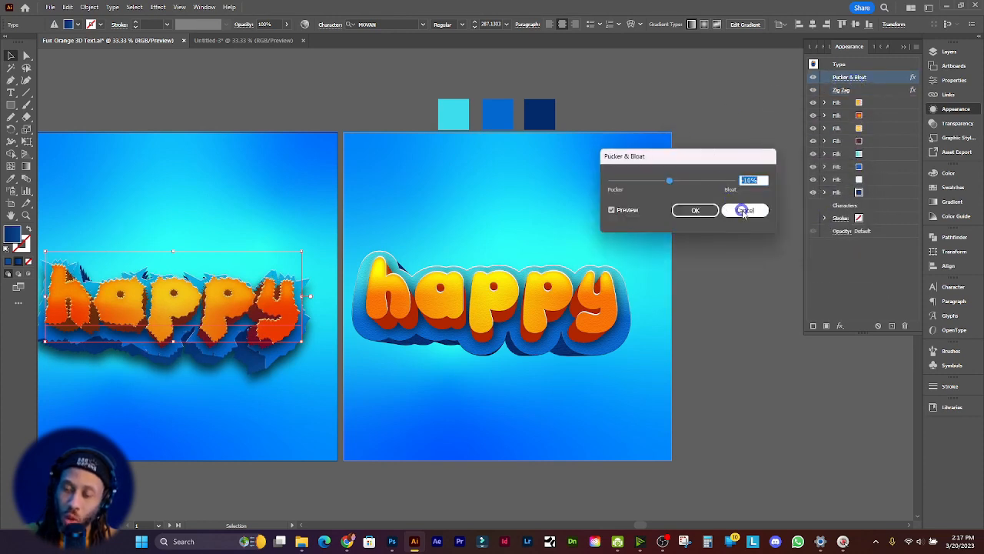
pyautogui.click(743, 213)
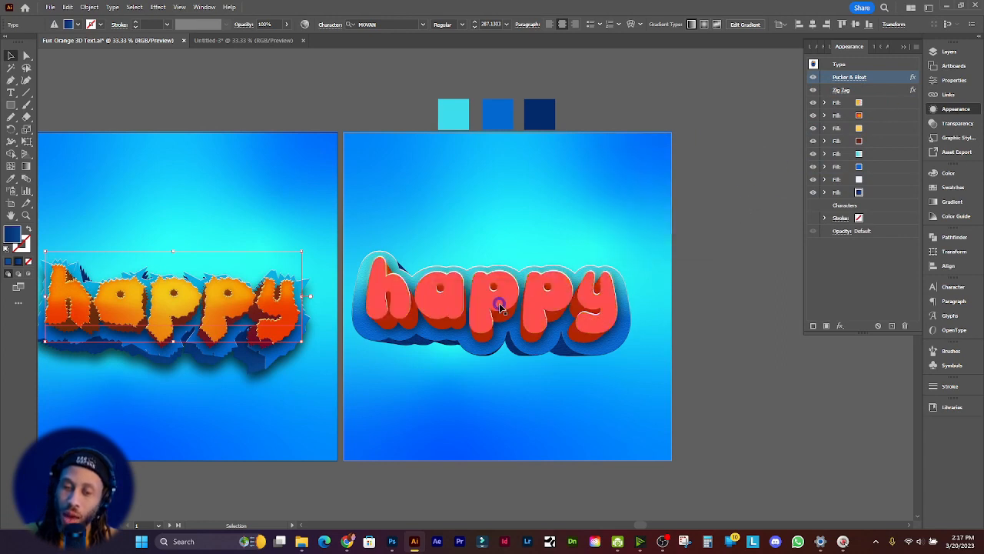
# Add a Zig Zag effect to the whole "happy" text on the second artboard, above all its fills
pyautogui.click(500, 308)
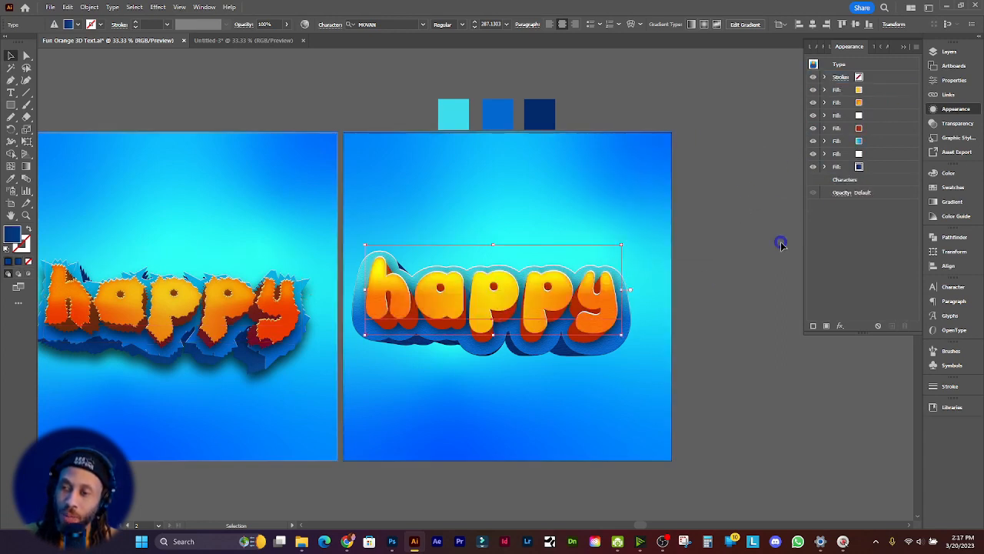
pyautogui.click(880, 66)
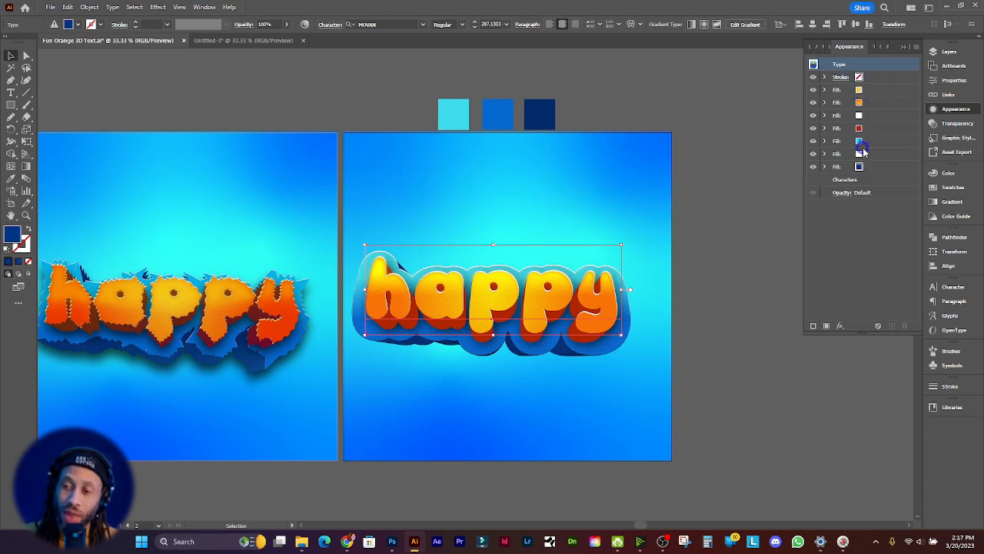
pyautogui.click(839, 326)
pyautogui.moveTo(878, 120)
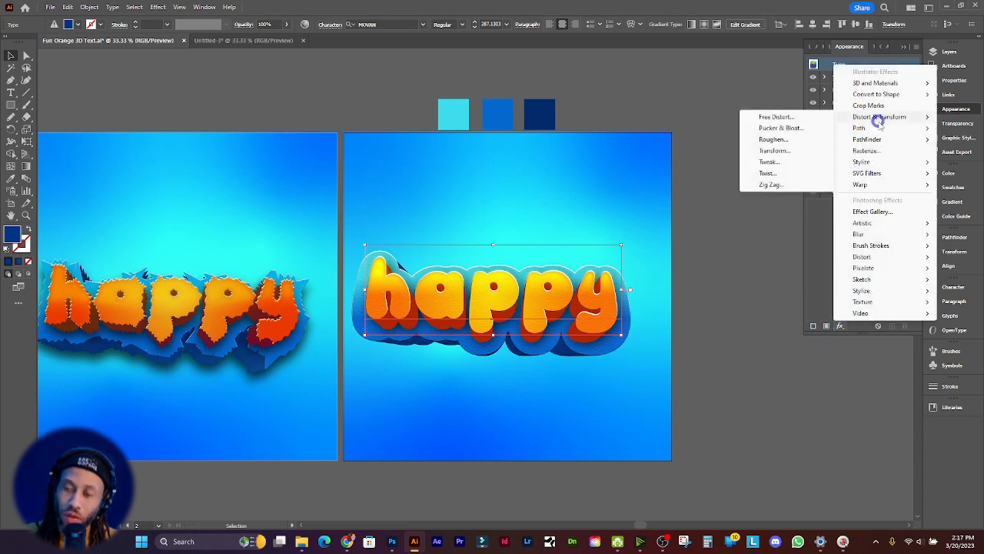
pyautogui.click(792, 183)
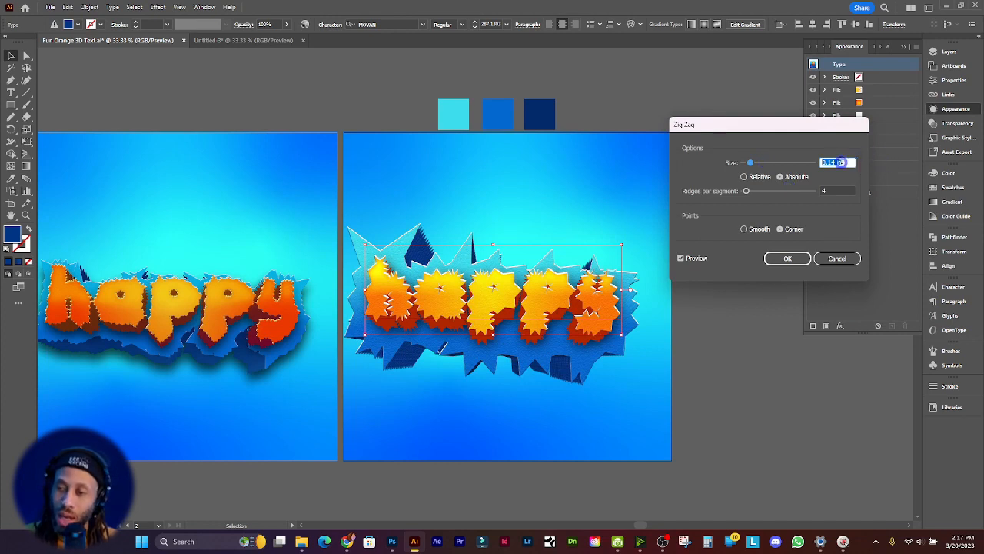
# Try absolute Zig Zag sizes of 0.04 in, 0.1 in and 0.02 in on the second artboard's text
pyautogui.write('0.04')
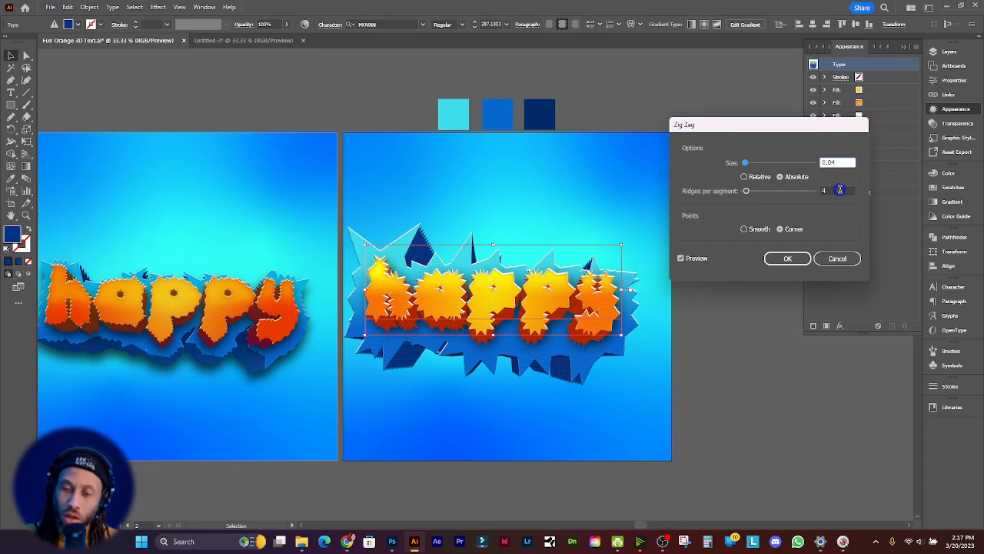
pyautogui.click(840, 190)
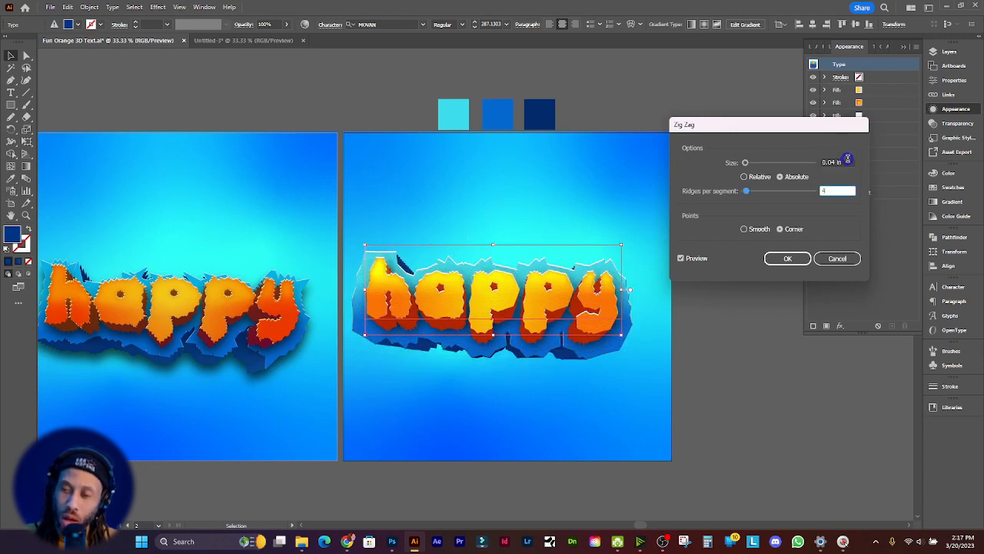
pyautogui.click(848, 162)
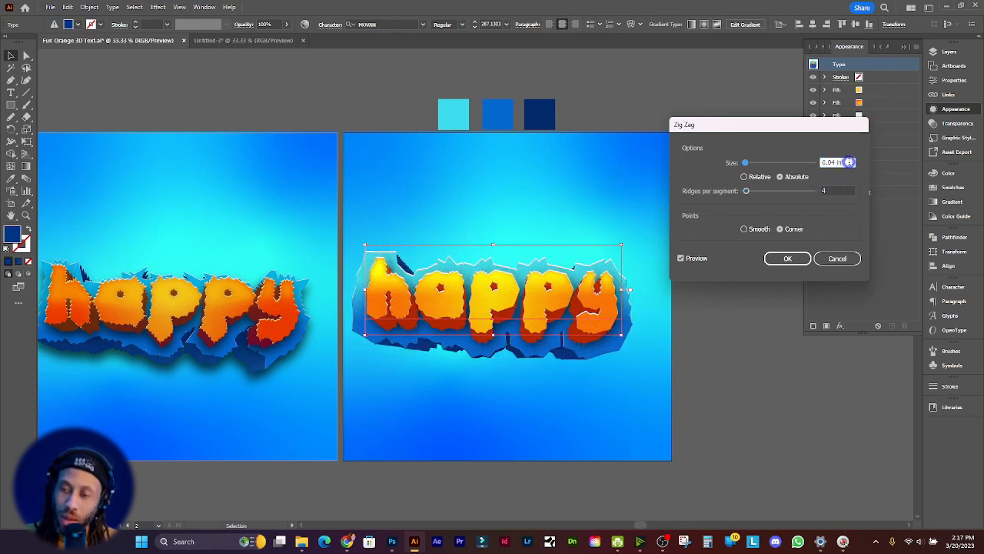
pyautogui.press('Up')
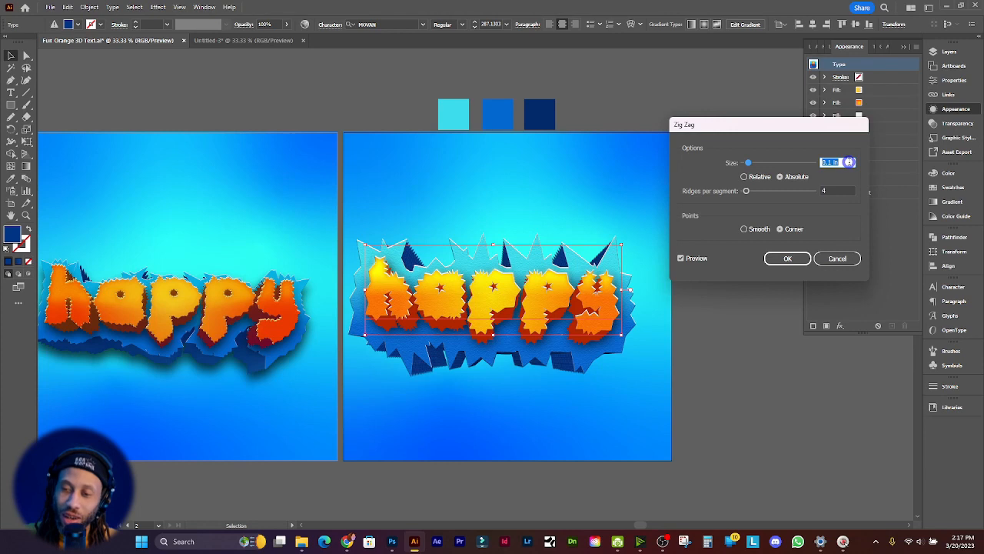
pyautogui.write('0.0')
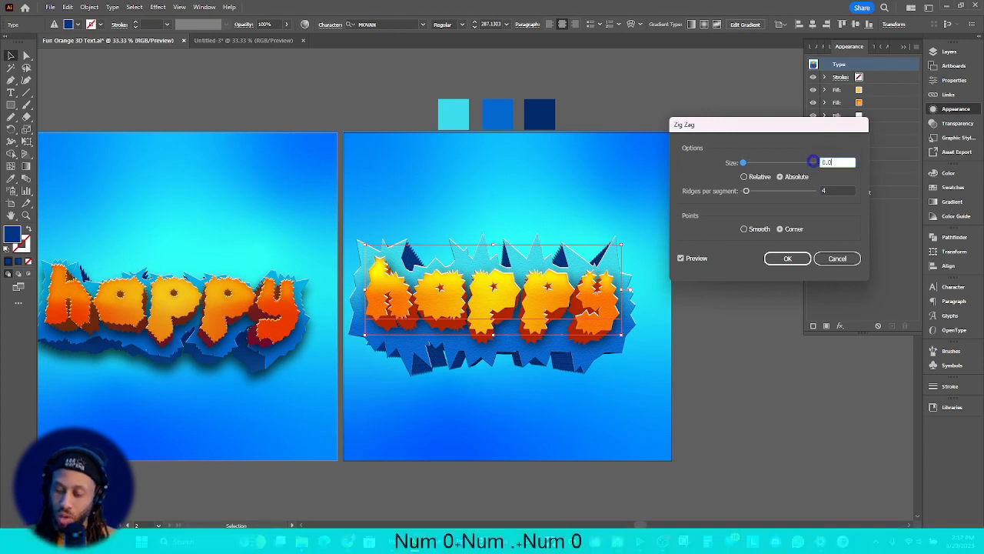
pyautogui.write('2')
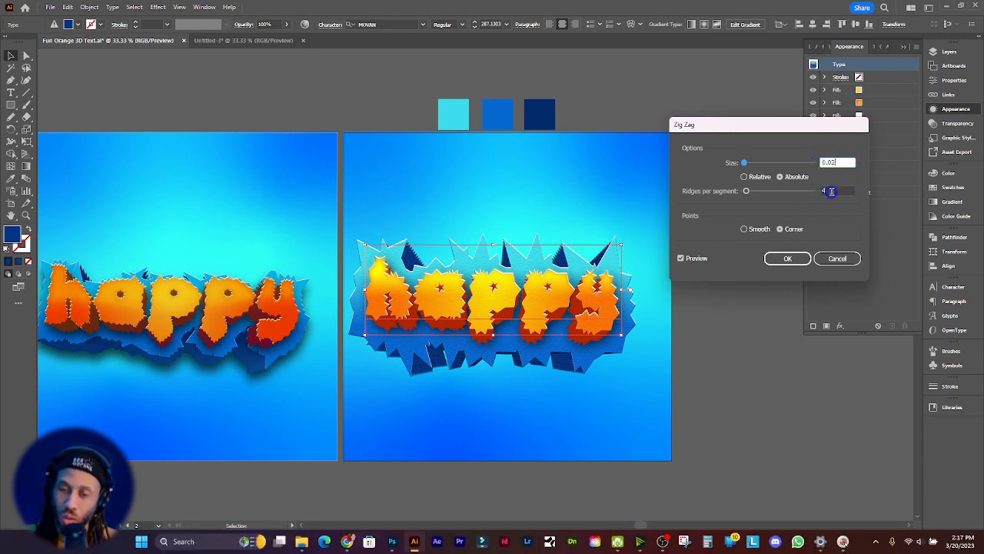
# Set the Zig Zag effect's ridges per segment to 8
pyautogui.click(831, 191)
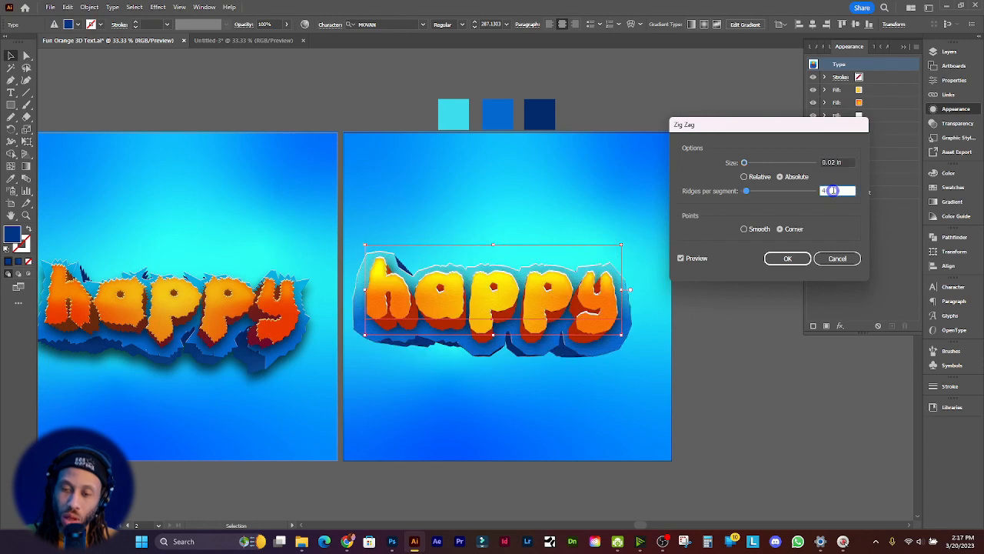
pyautogui.press('Up')
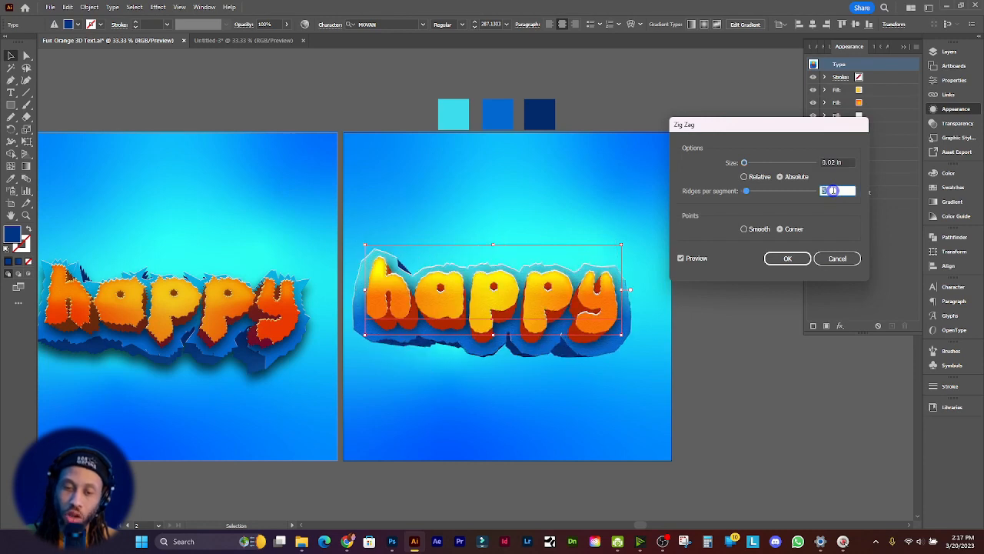
pyautogui.press('Up')
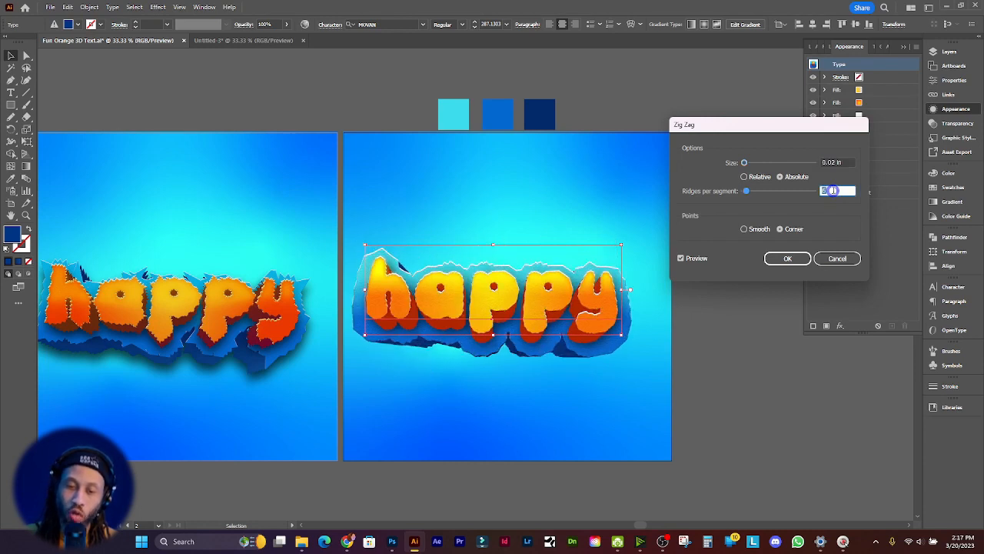
pyautogui.press('Up')
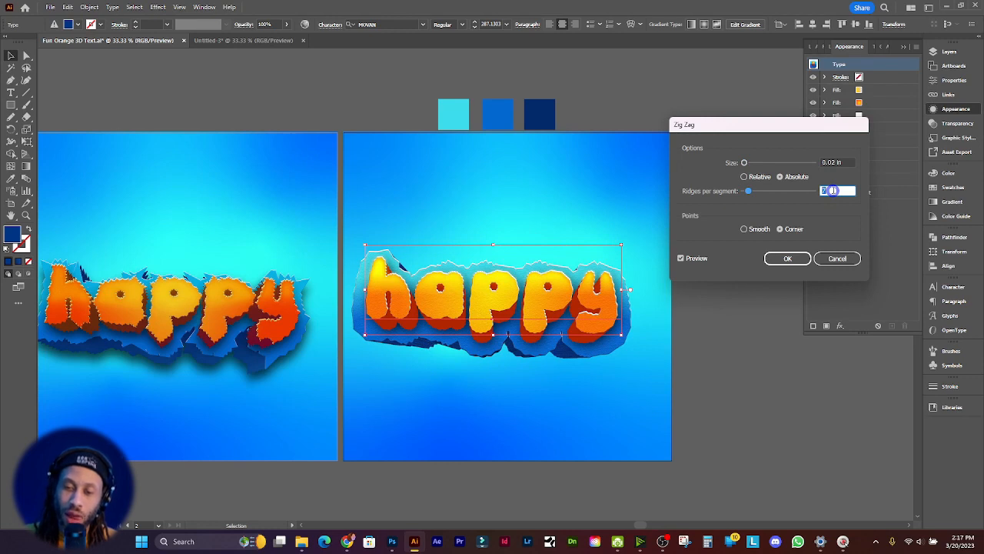
pyautogui.press('Up')
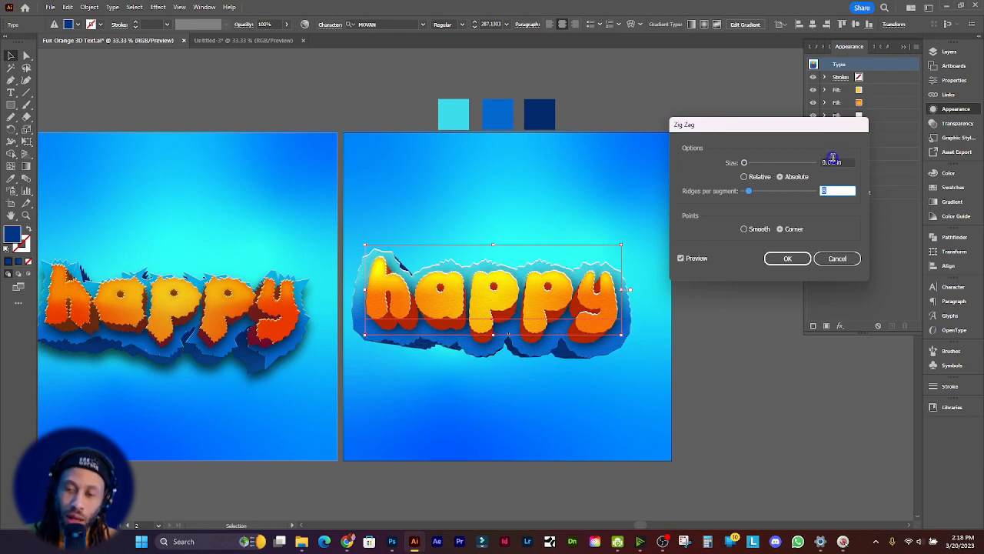
# Set the Zig Zag size to 0.08 in absolute with corner points and apply the effect
pyautogui.click(846, 162)
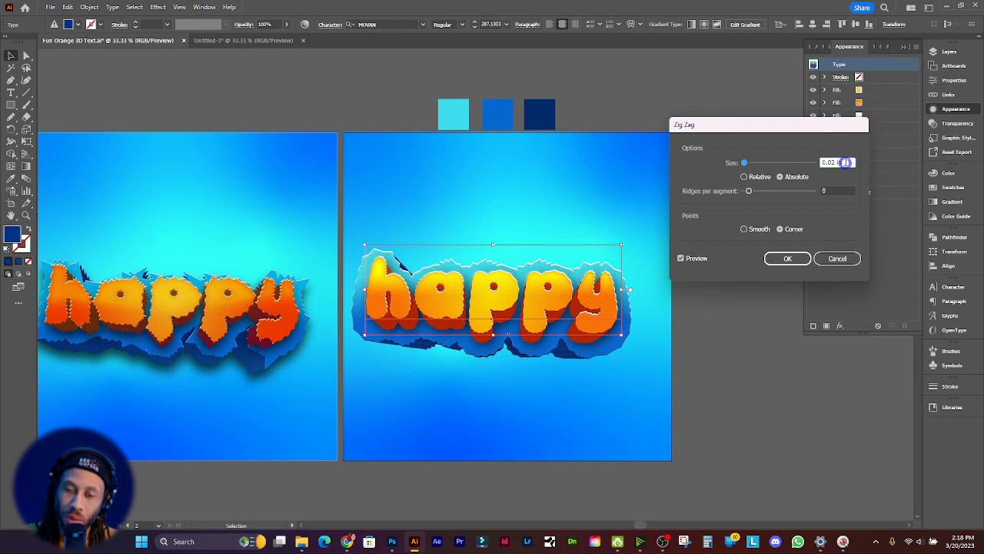
pyautogui.press('Up')
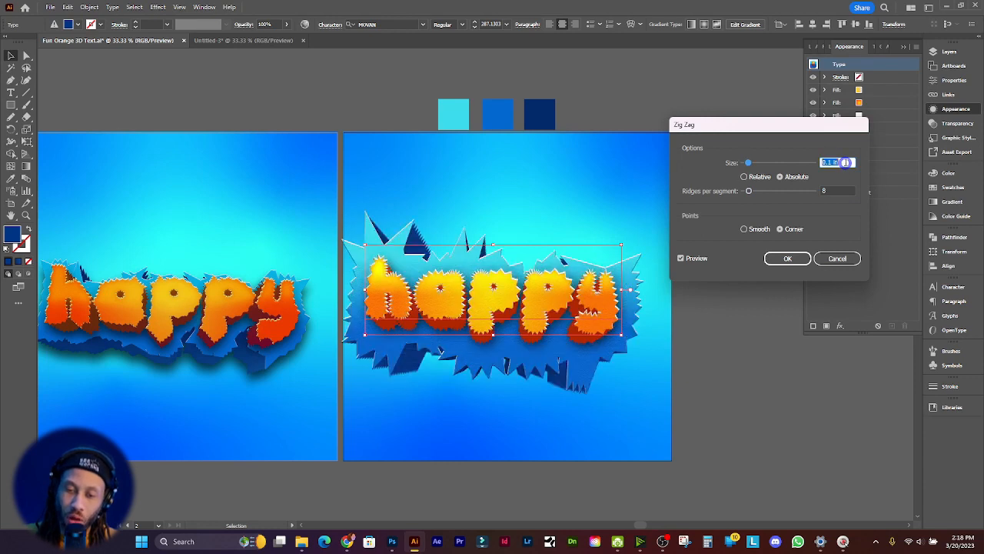
pyautogui.write('0.')
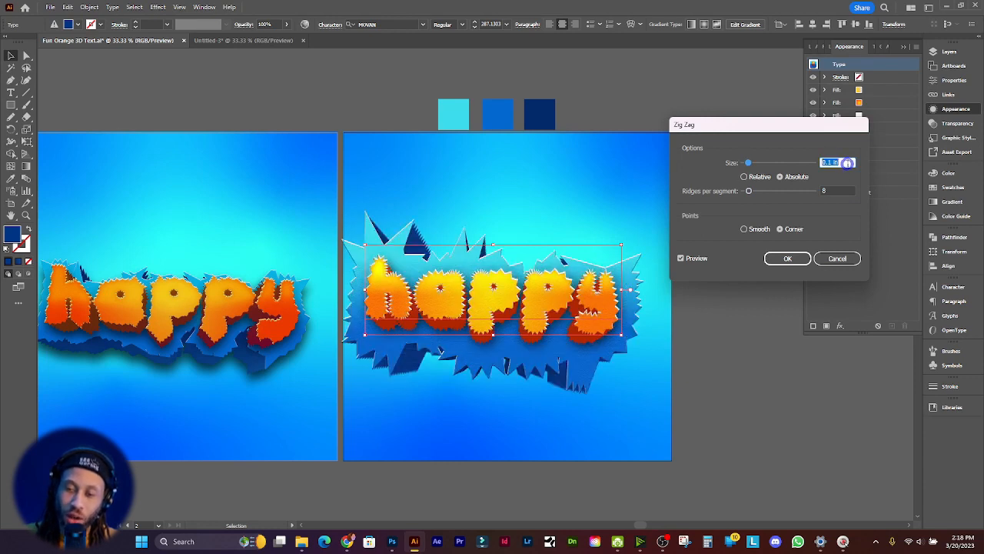
pyautogui.write('08')
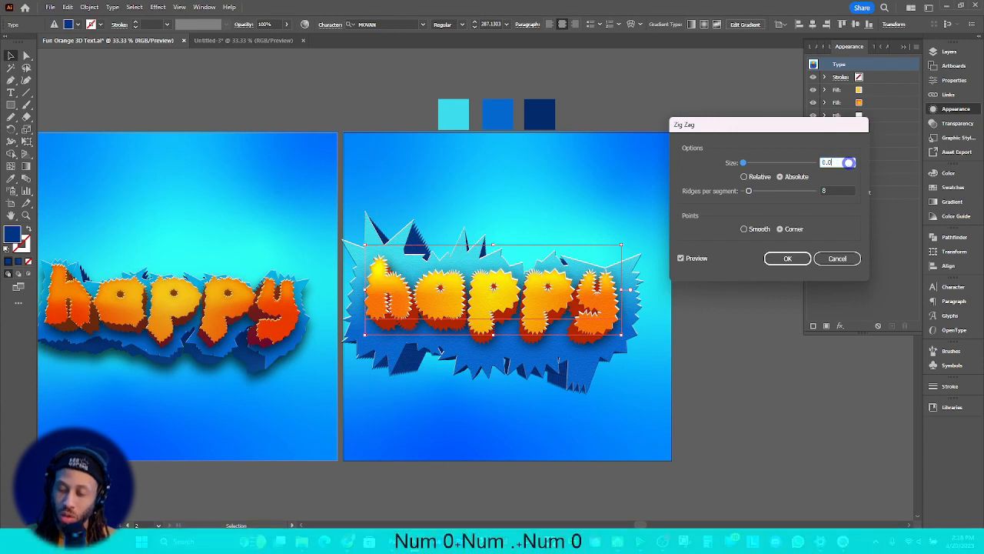
pyautogui.click(849, 190)
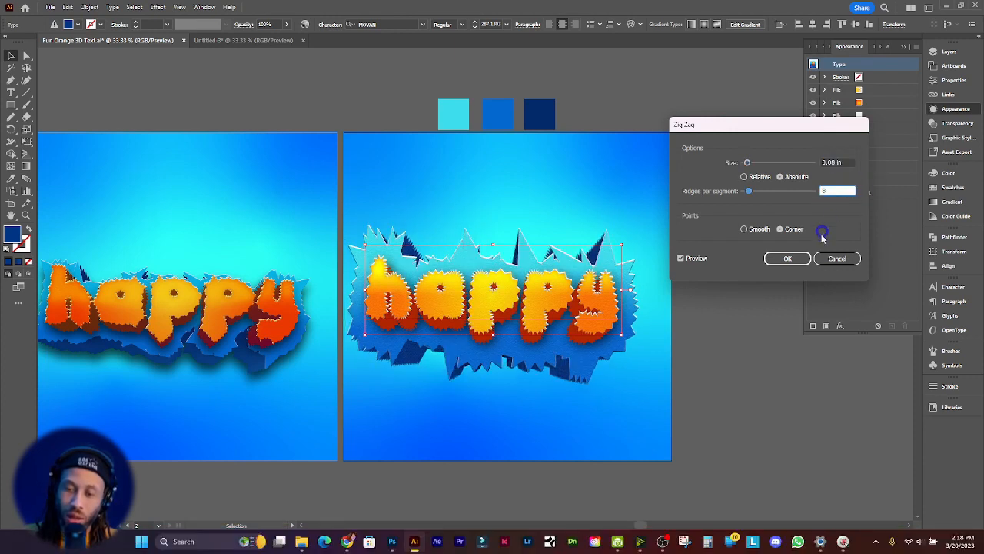
pyautogui.click(786, 259)
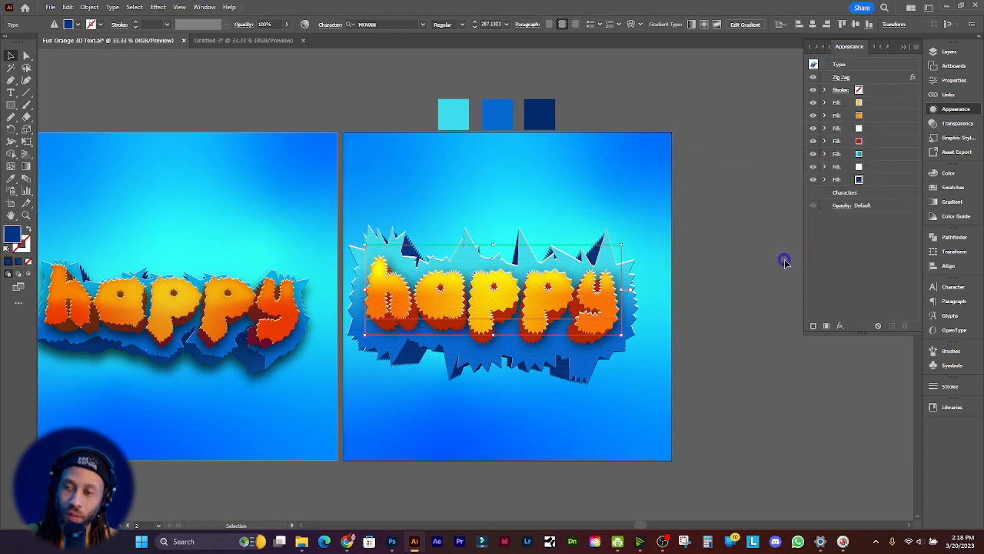
# Add a Pucker & Bloat effect to the whole "happy" text on the second artboard
pyautogui.click(864, 65)
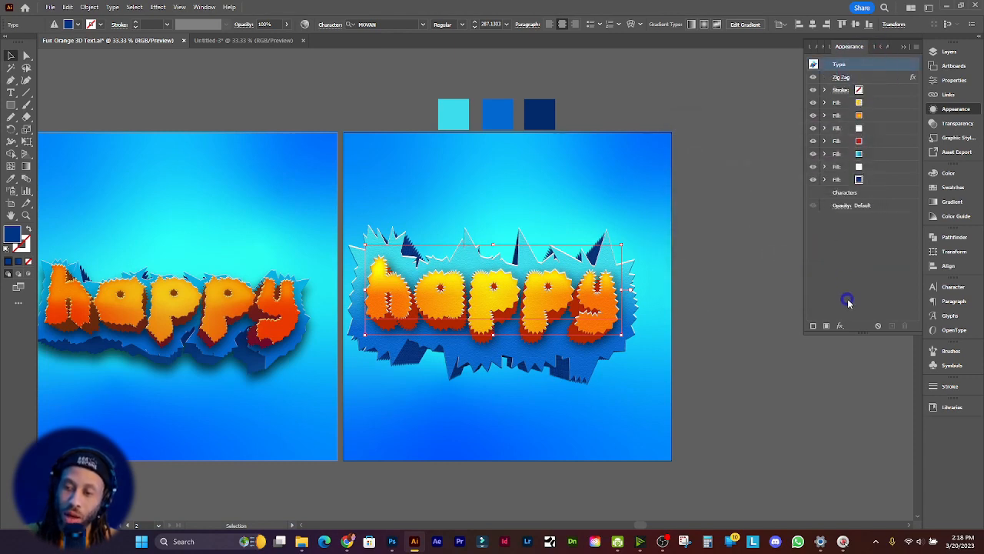
pyautogui.click(840, 325)
pyautogui.moveTo(875, 116)
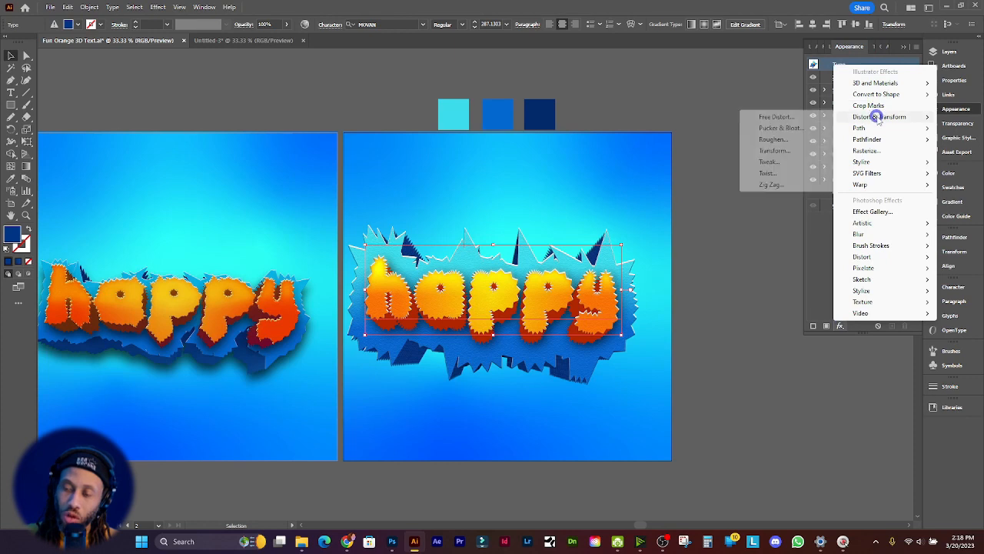
pyautogui.click(793, 129)
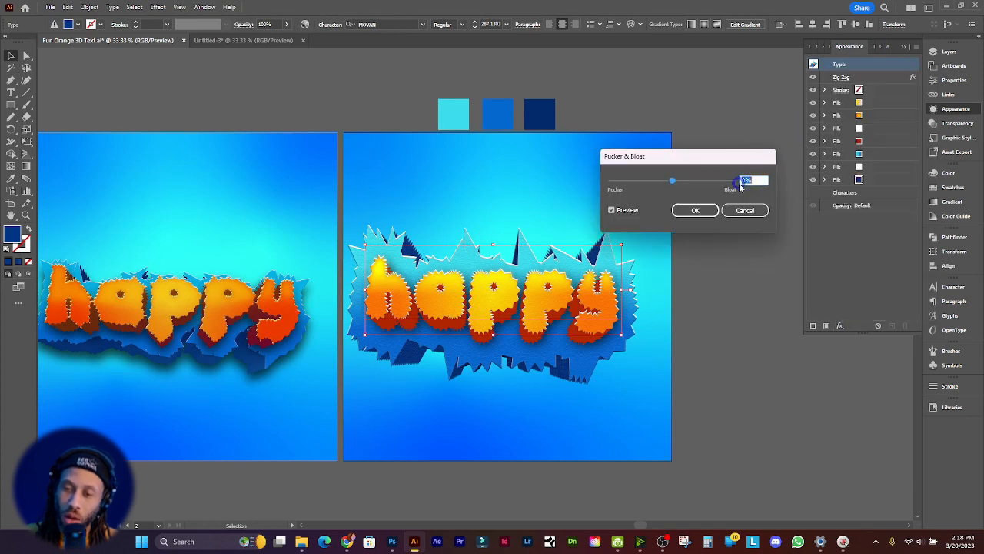
pyautogui.click(759, 179)
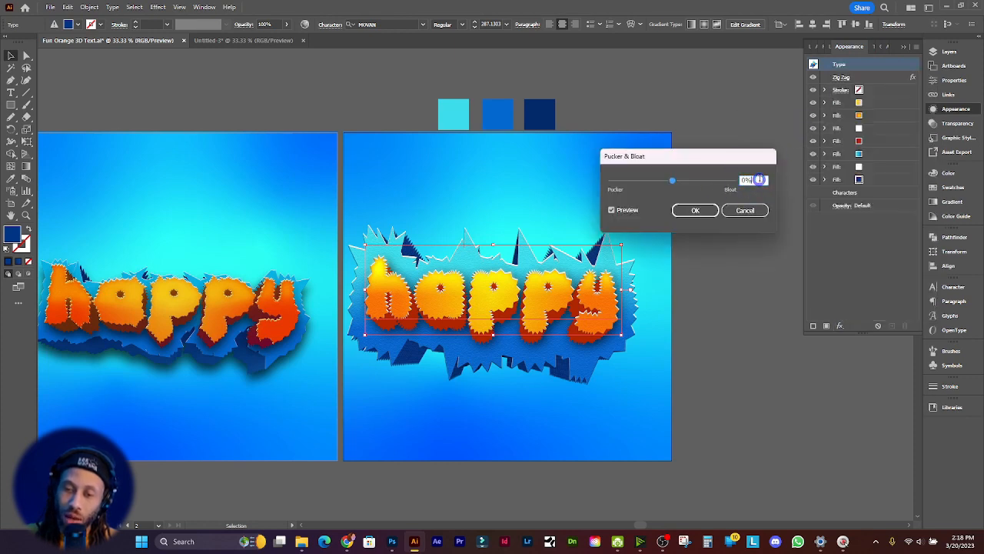
# Try Pucker & Bloat amounts from -1% down to -3% and bring the amount back to 0%
pyautogui.press('Down')
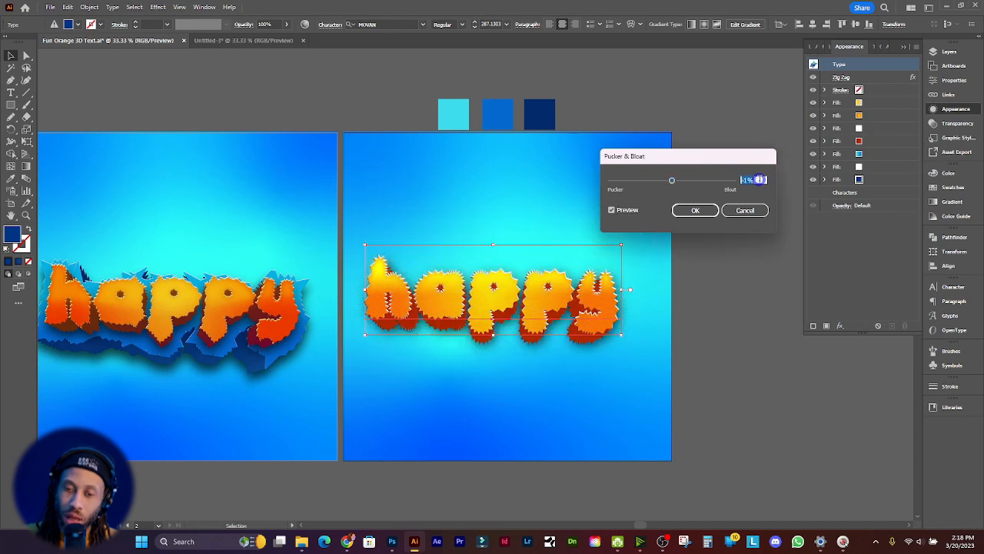
pyautogui.press('Down')
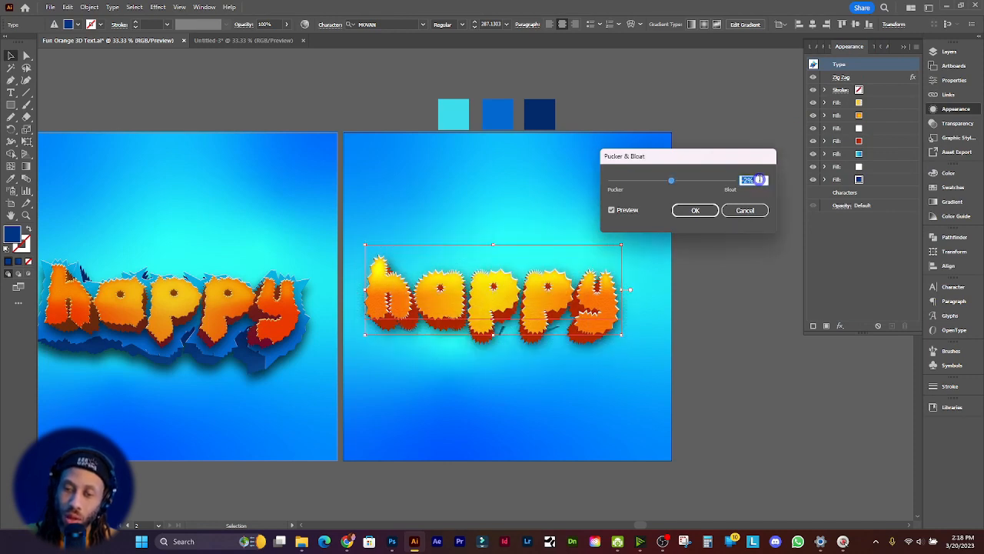
pyautogui.press('Down')
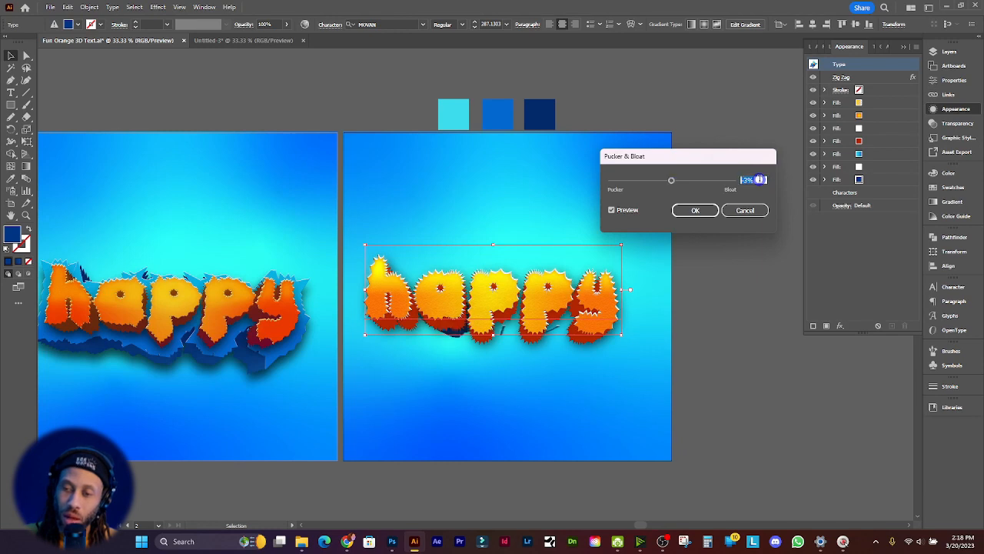
pyautogui.press('Up')
pyautogui.press('Up')
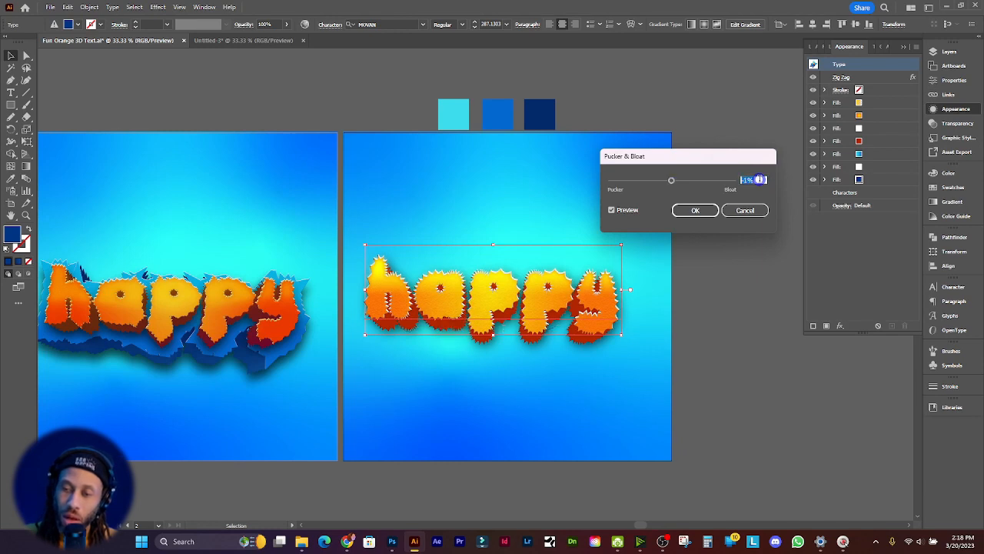
pyautogui.press('Up')
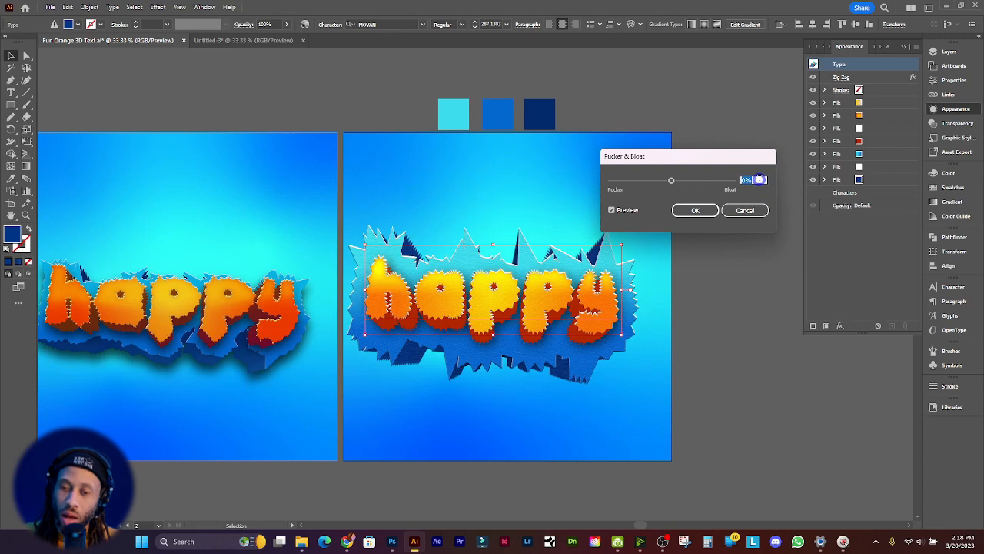
# Try Pucker & Bloat amounts of 1% and 2% on the whole "happy" text, and cancel the effect
pyautogui.press('Up')
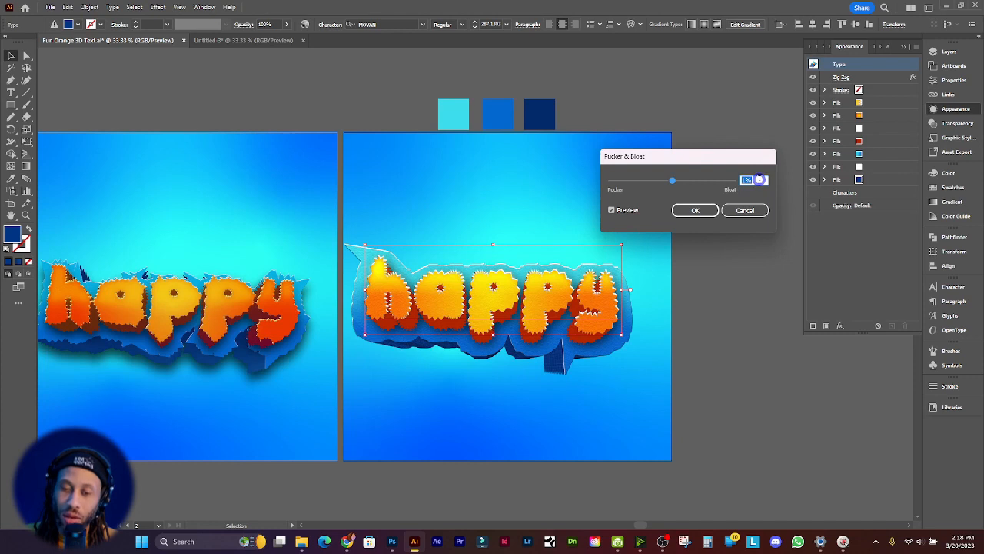
pyautogui.press('Up')
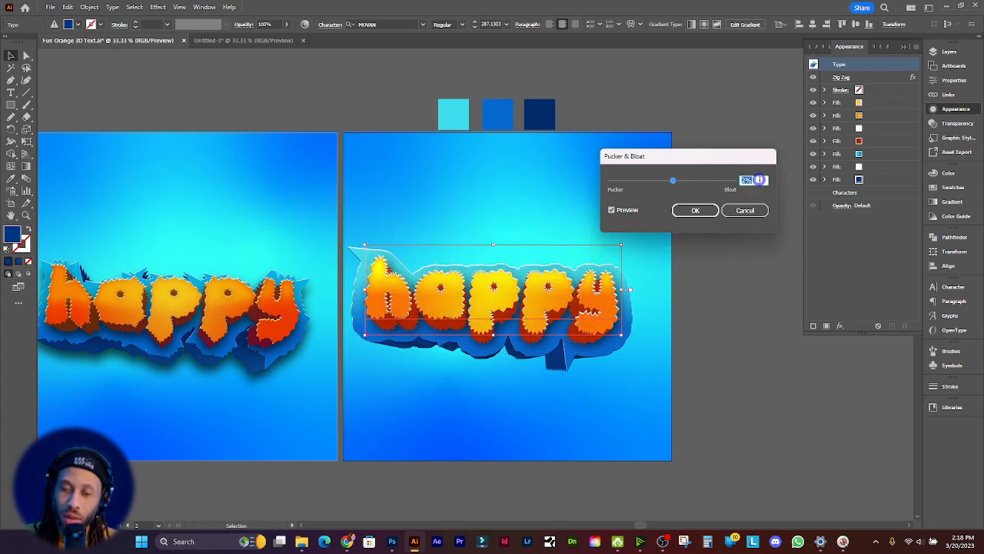
pyautogui.click(752, 213)
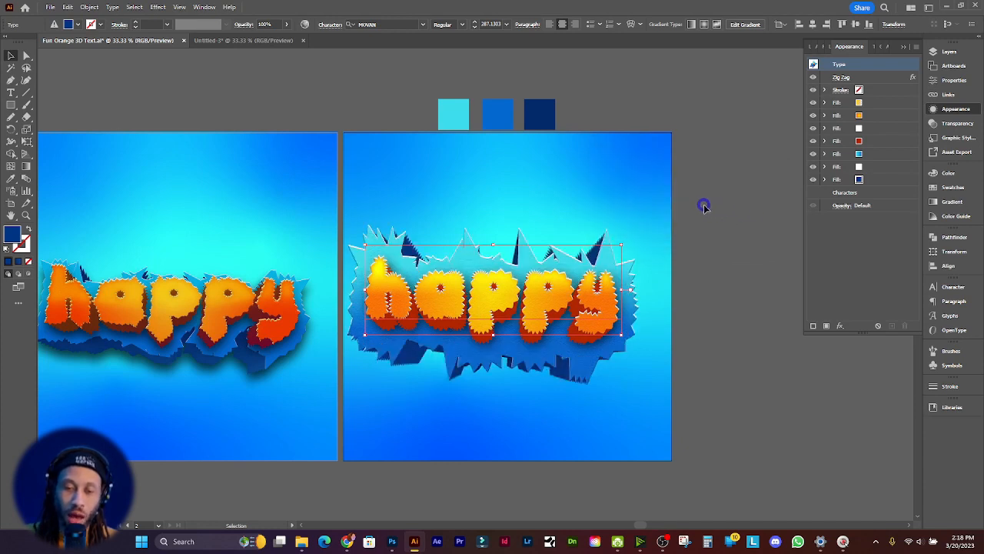
# Replace the word "happy" on the second artboard with "sad", keeping the text style
pyautogui.hscroll(-1, 705, 205)
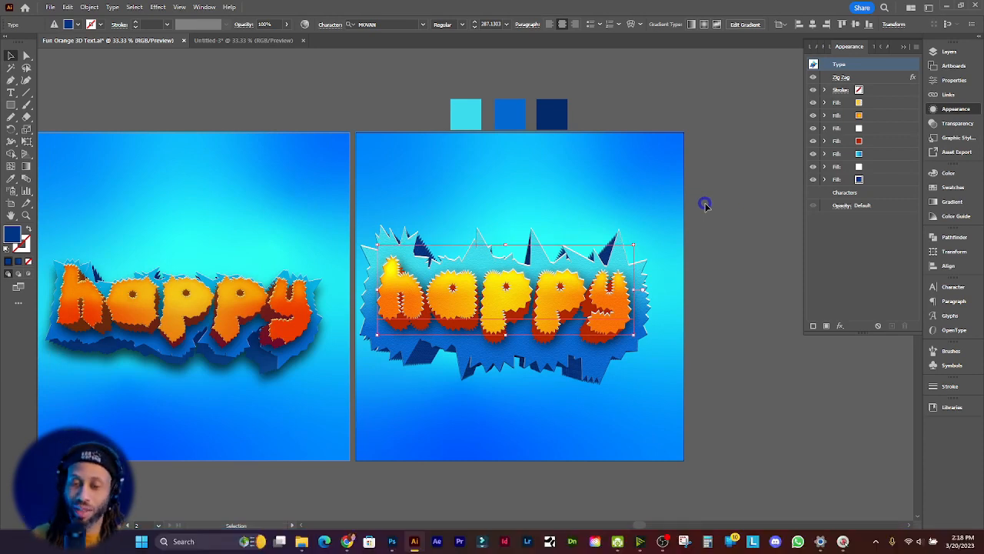
pyautogui.press('t')
pyautogui.click(536, 300)
pyautogui.hotkey('ctrl', 'a')
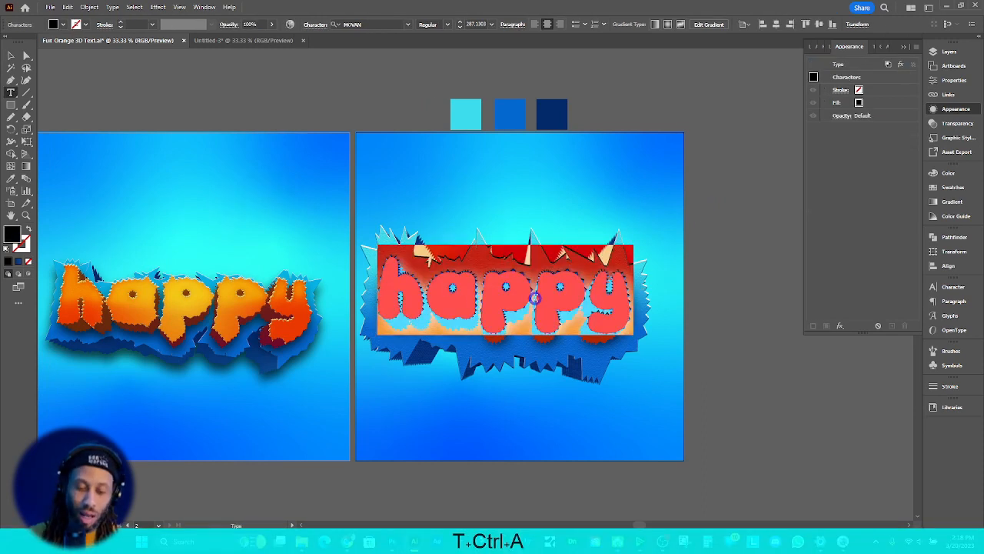
pyautogui.write('sad')
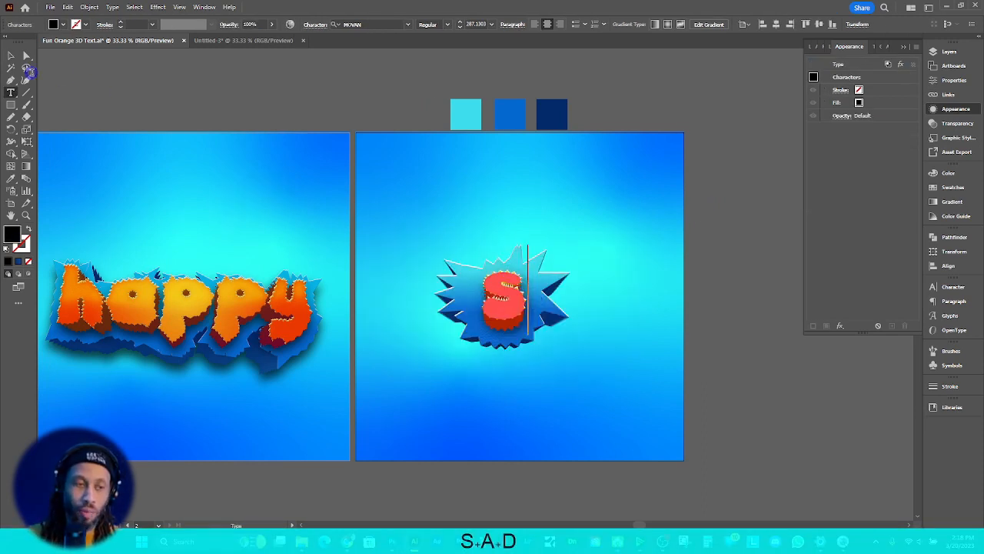
pyautogui.press('Escape')
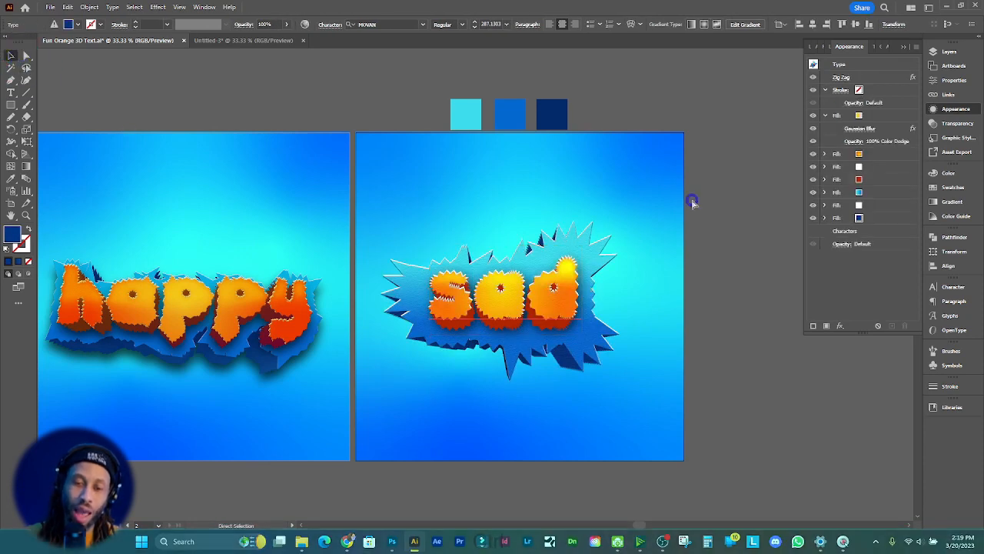
# Place a duplicate of the "sad" text below the original on the second artboard, and delete that duplicate
pyautogui.hscroll(1, 567, 171)
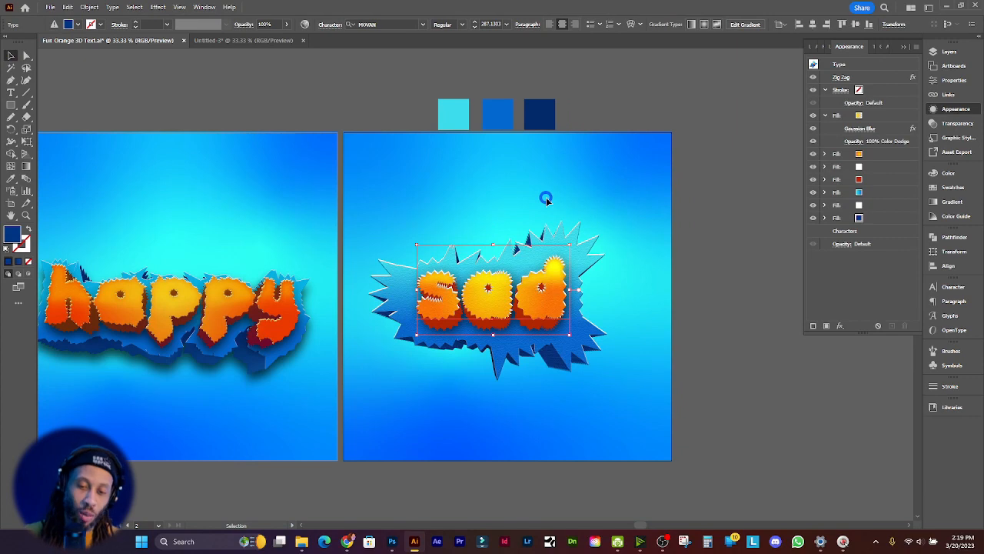
pyautogui.moveTo(527, 300); pyautogui.dragTo(604, 393)
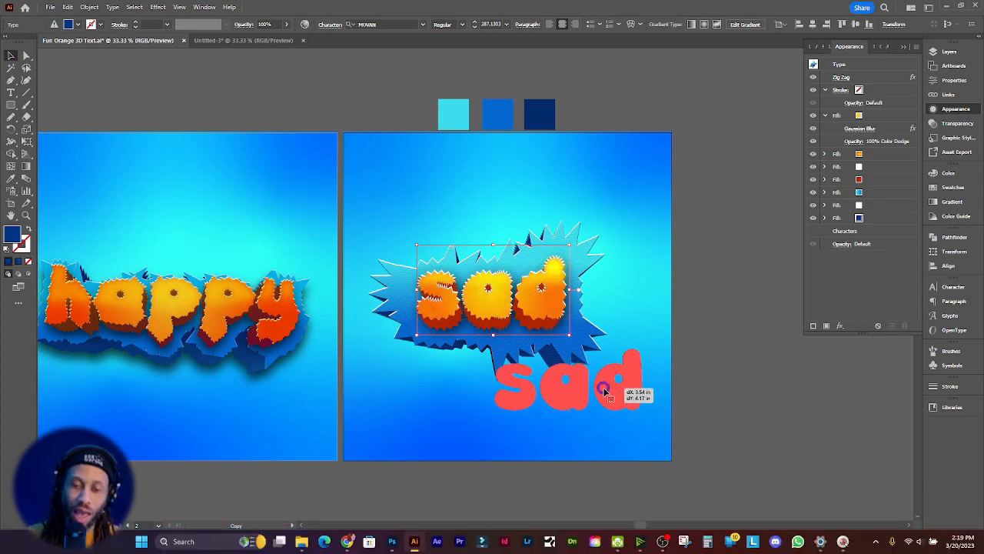
pyautogui.moveTo(604, 392); pyautogui.dragTo(605, 391)
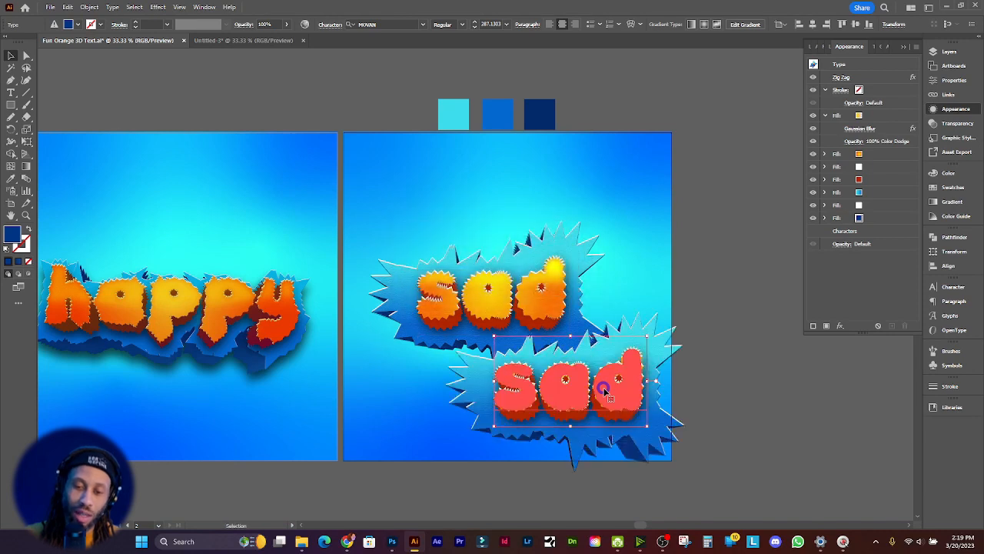
pyautogui.click(724, 329)
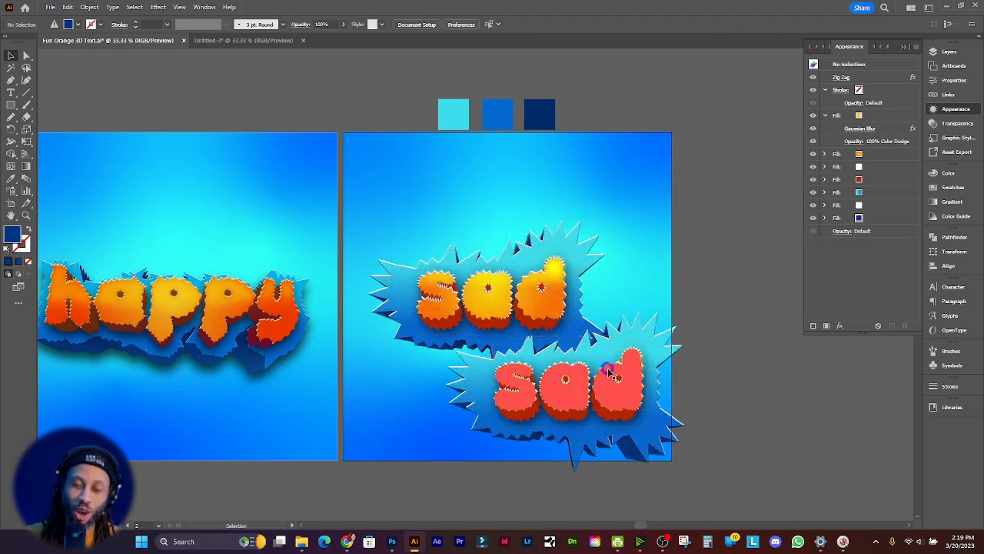
pyautogui.click(609, 371)
pyautogui.press('Delete')
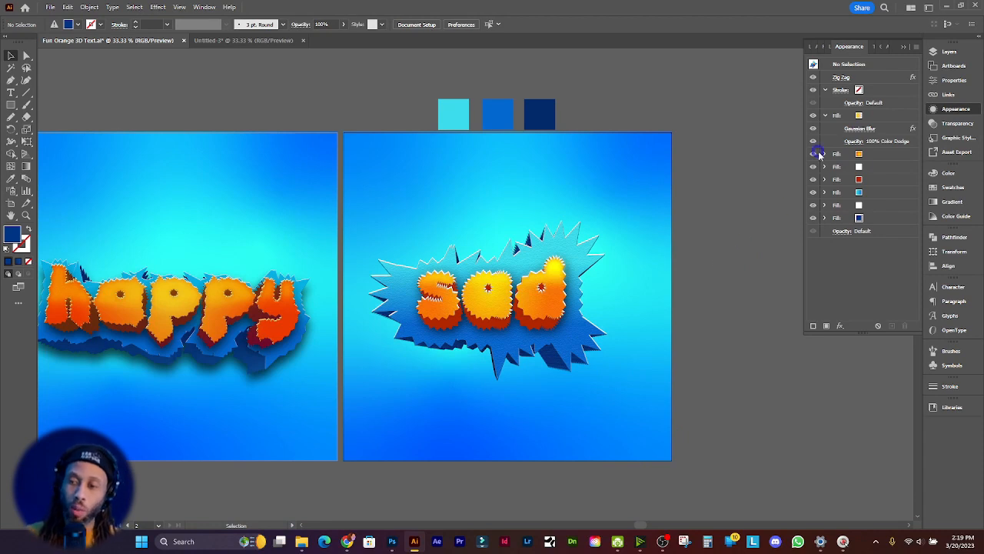
# Collapse the yellow fill's blur and opacity details in the appearance stack
pyautogui.click(825, 115)
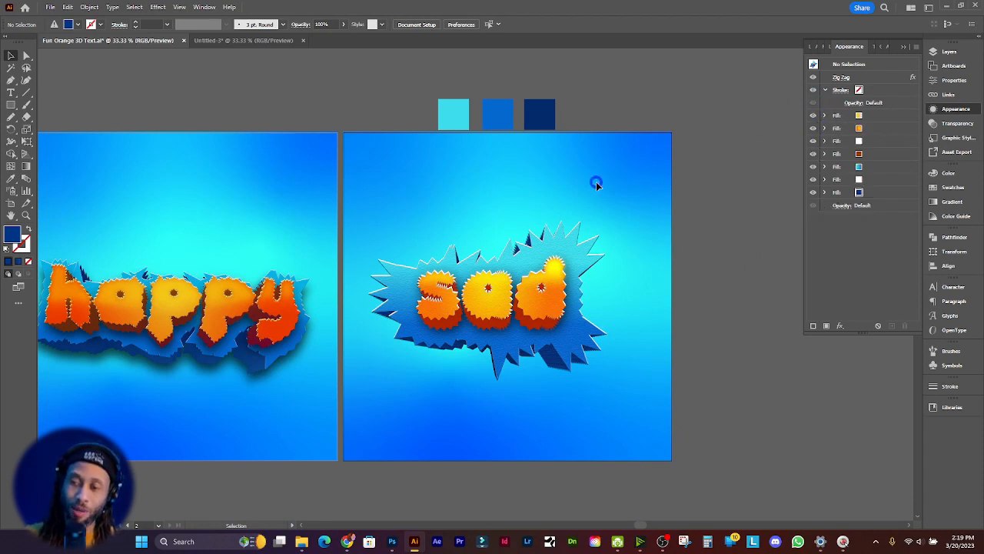